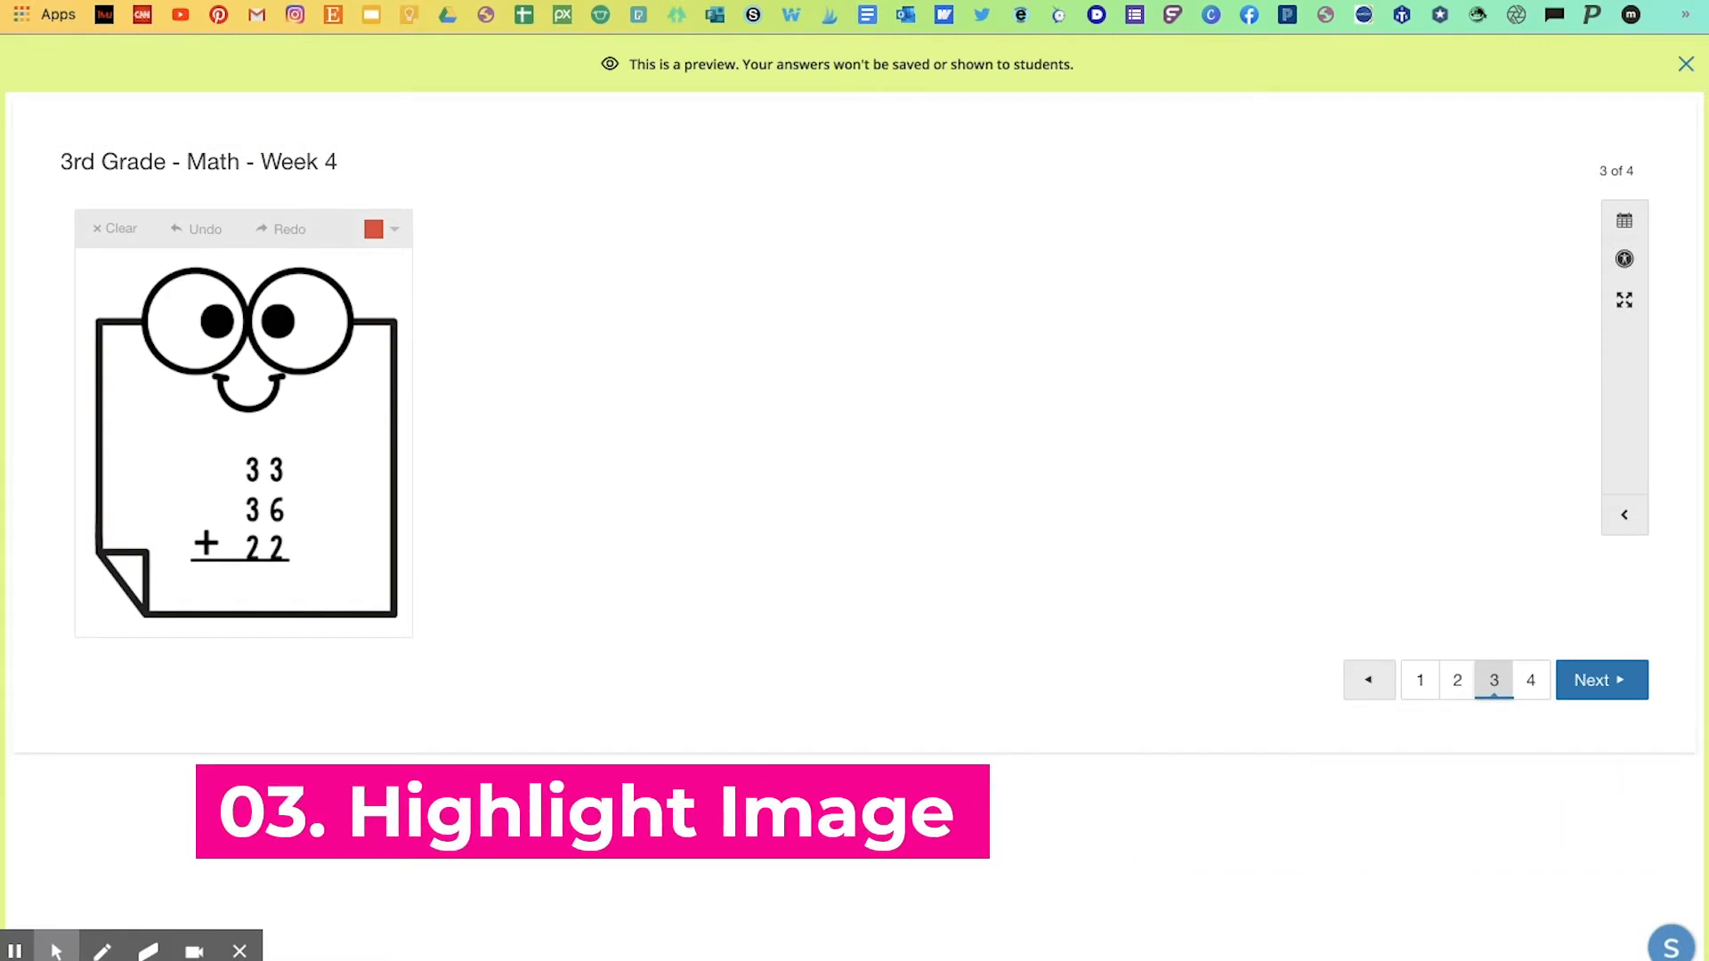
left_click(384, 233)
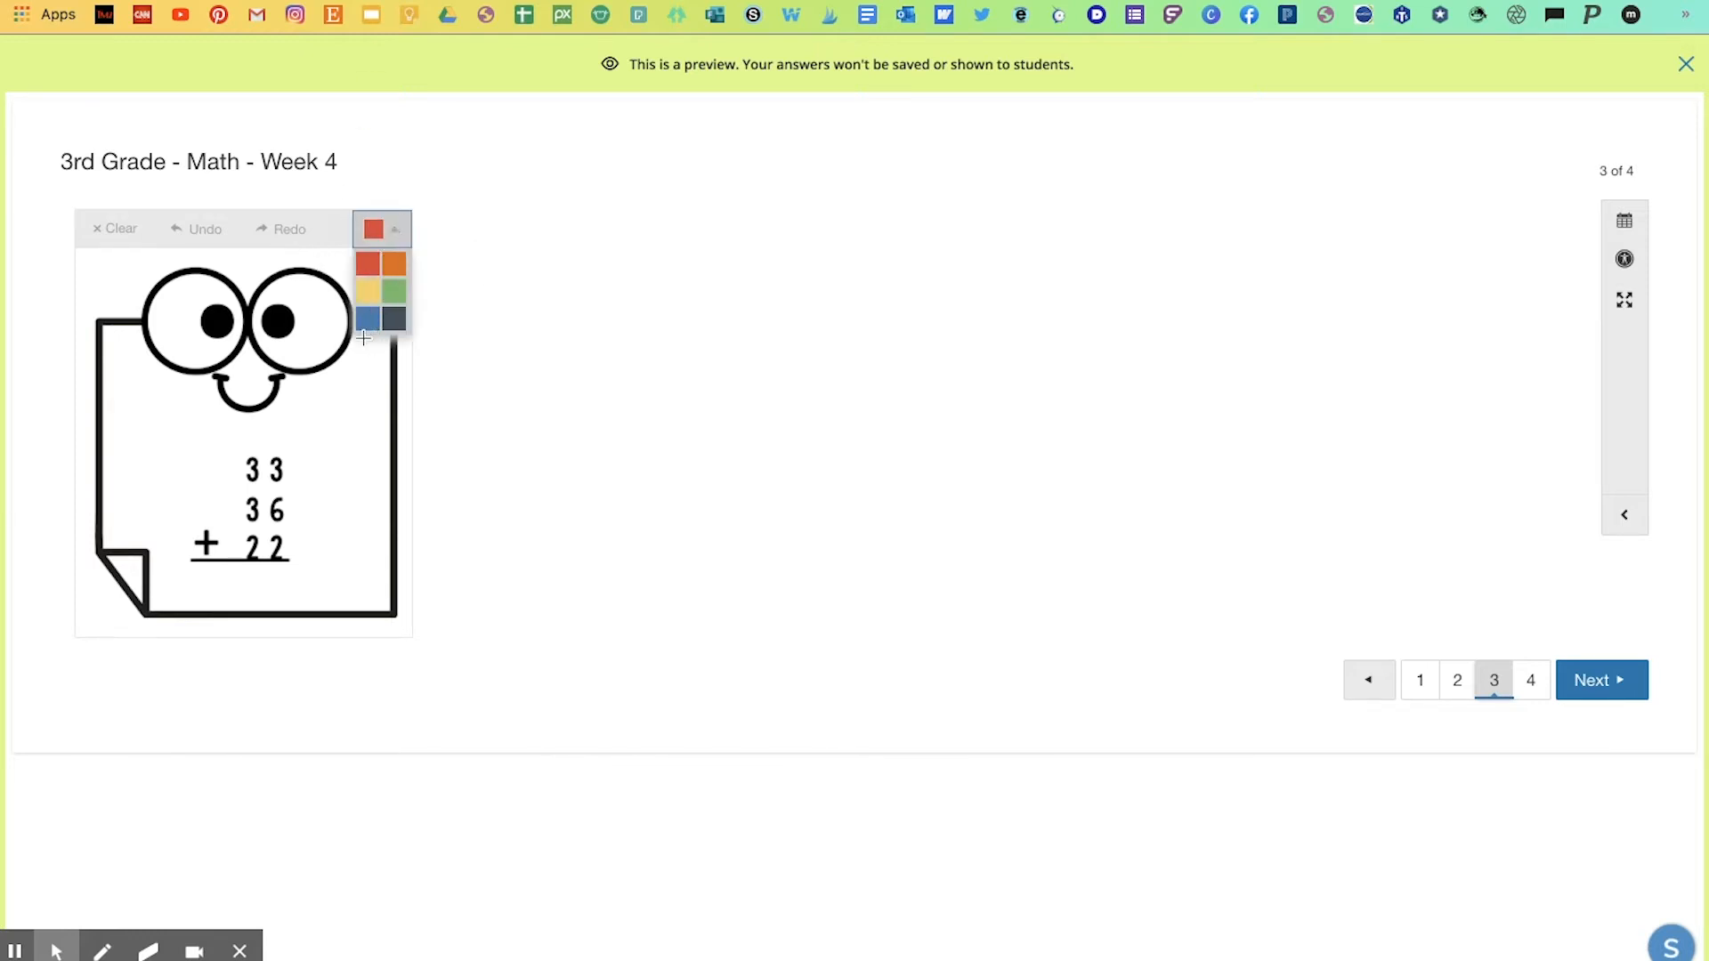
left_click(391, 323)
left_click(372, 319)
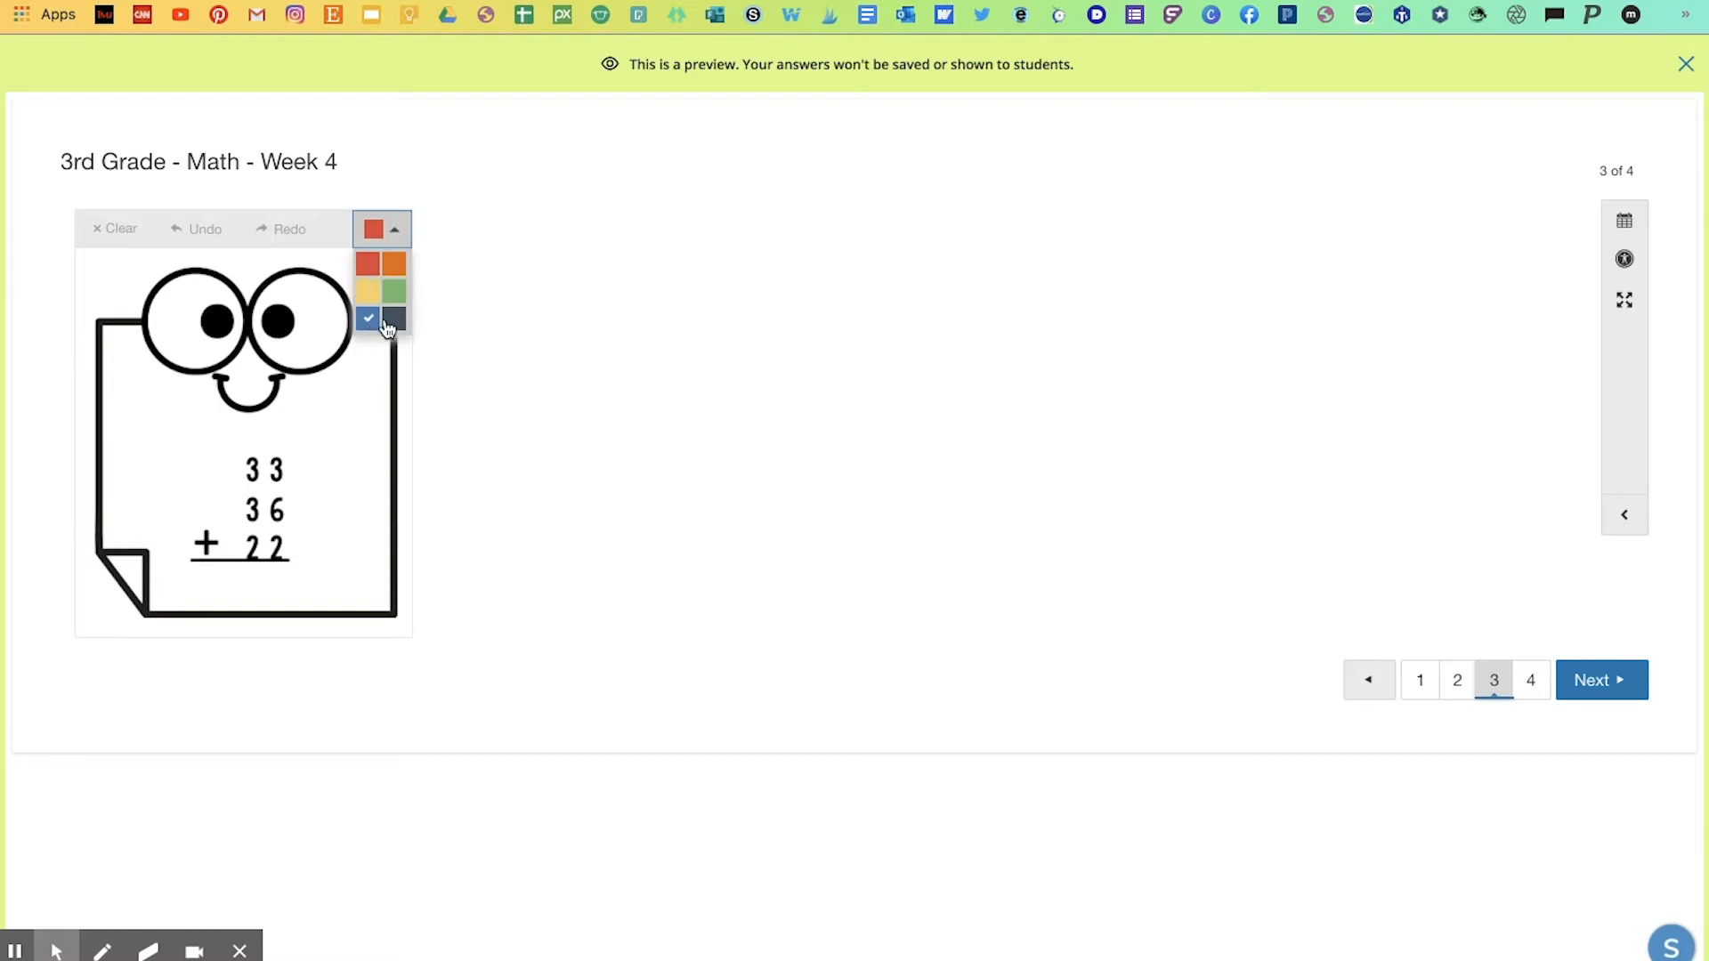
left_click(503, 323)
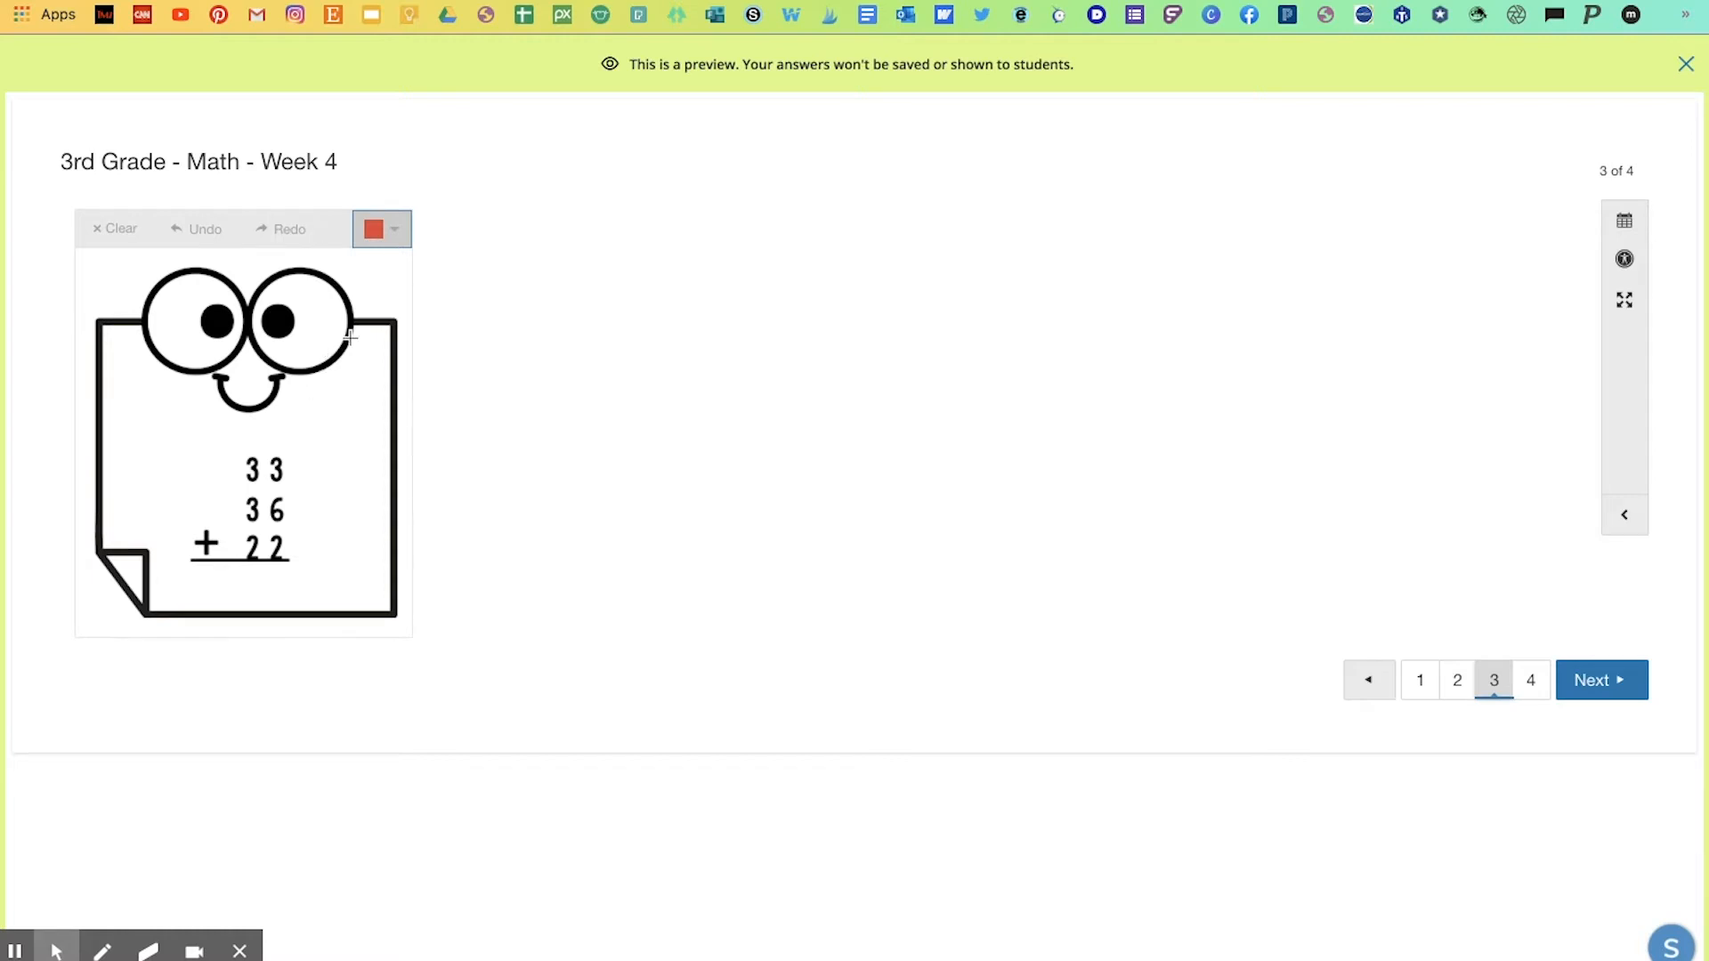
Choose green as the highlight colour and draw the answer digits below the addition problem and the carried digit above its tens column
left_click(395, 228)
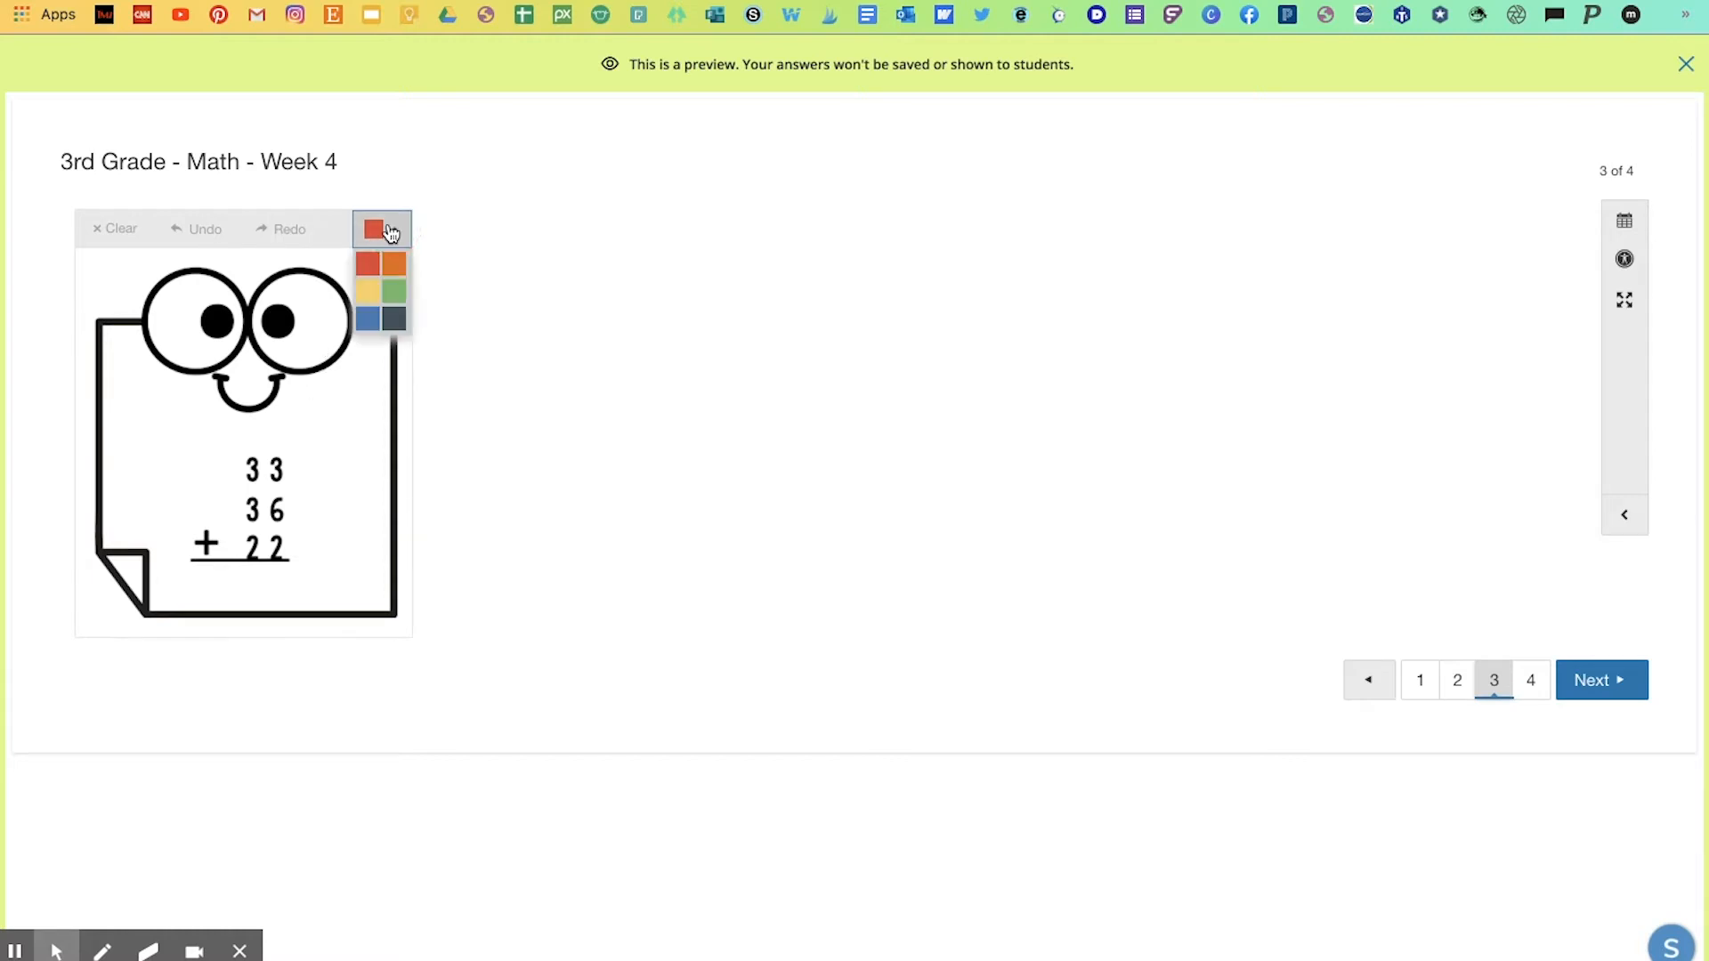
left_click(395, 290)
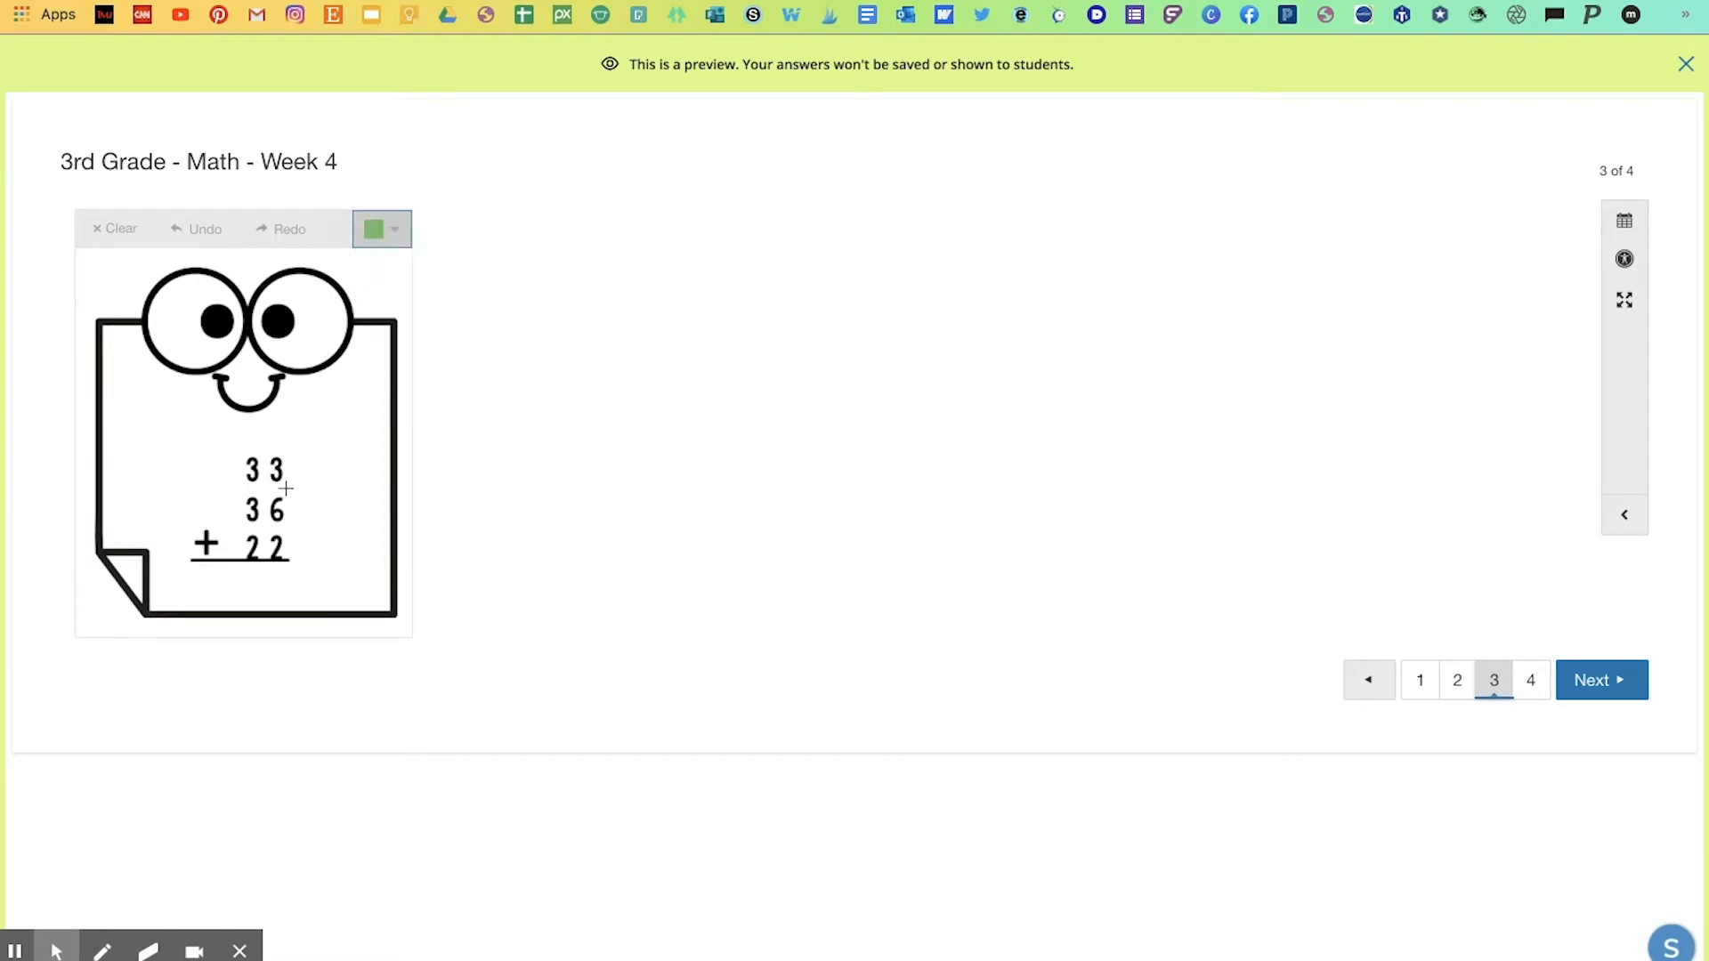
left_click(278, 576)
left_click_drag(279, 576, 279, 611)
left_click_drag(249, 420, 249, 445)
mouse_move(257, 567)
left_mouse_down()
mouse_move(236, 587)
mouse_move(253, 570)
mouse_move(252, 611)
left_mouse_up()
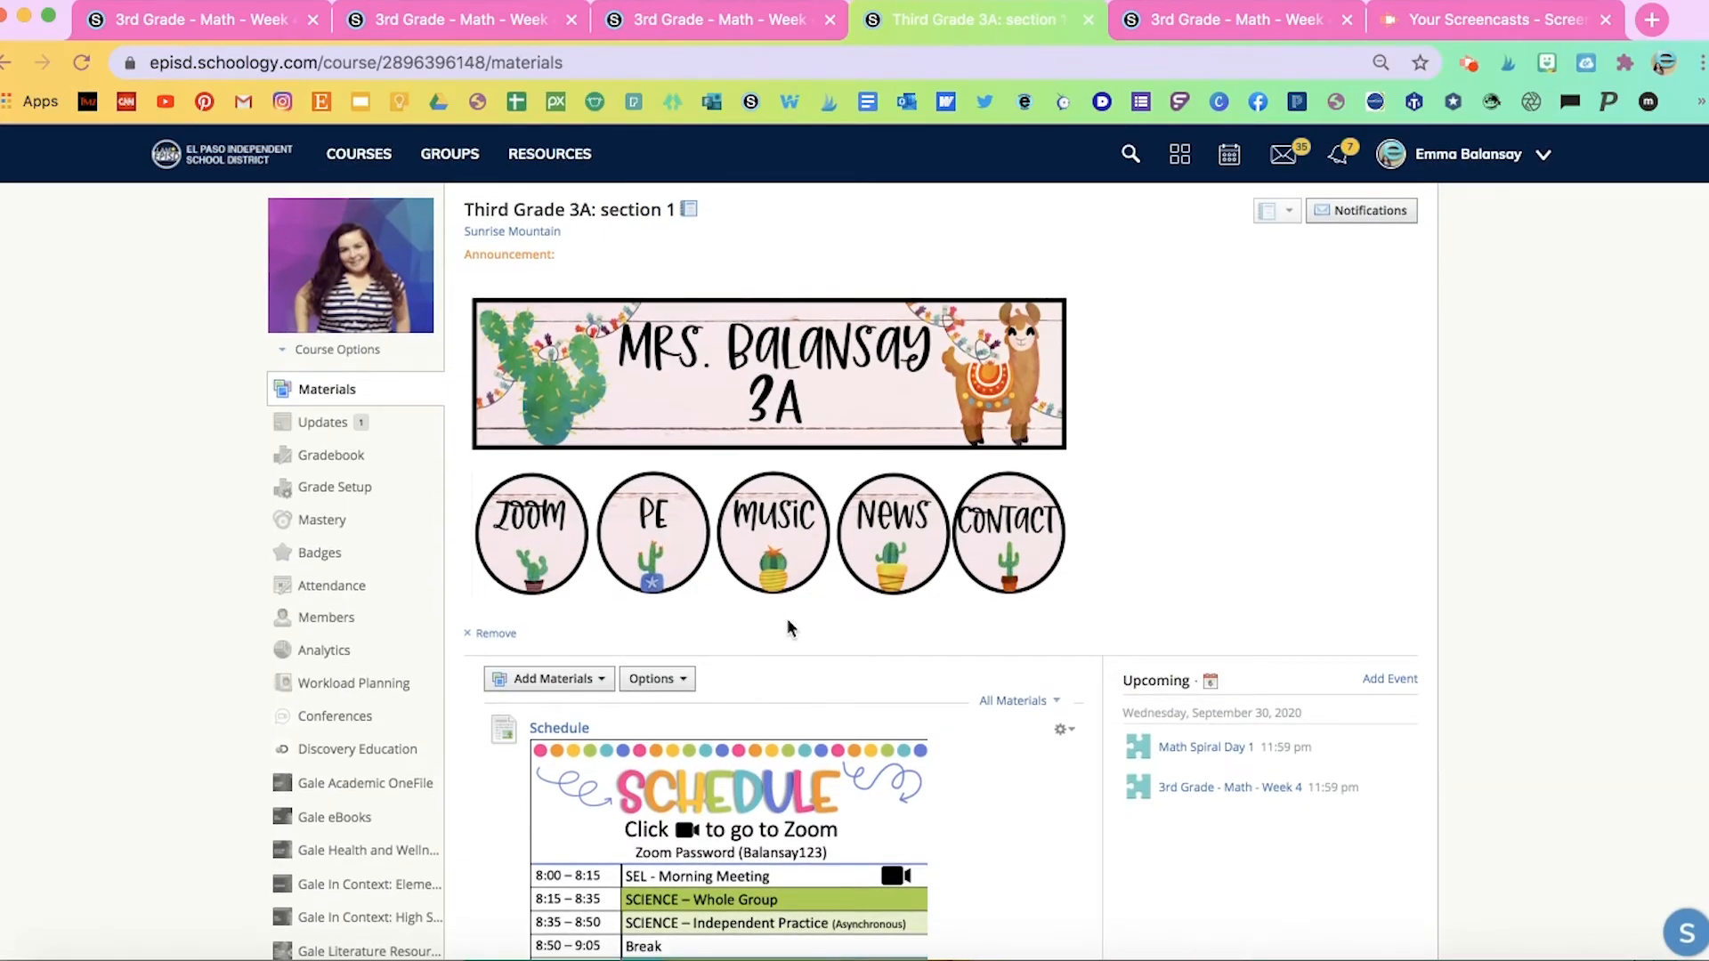
Start a new assessment in the course materials and name it "3rd Grade - Math - Week 4"
left_click(532, 682)
scroll(532, 682, "down", 3)
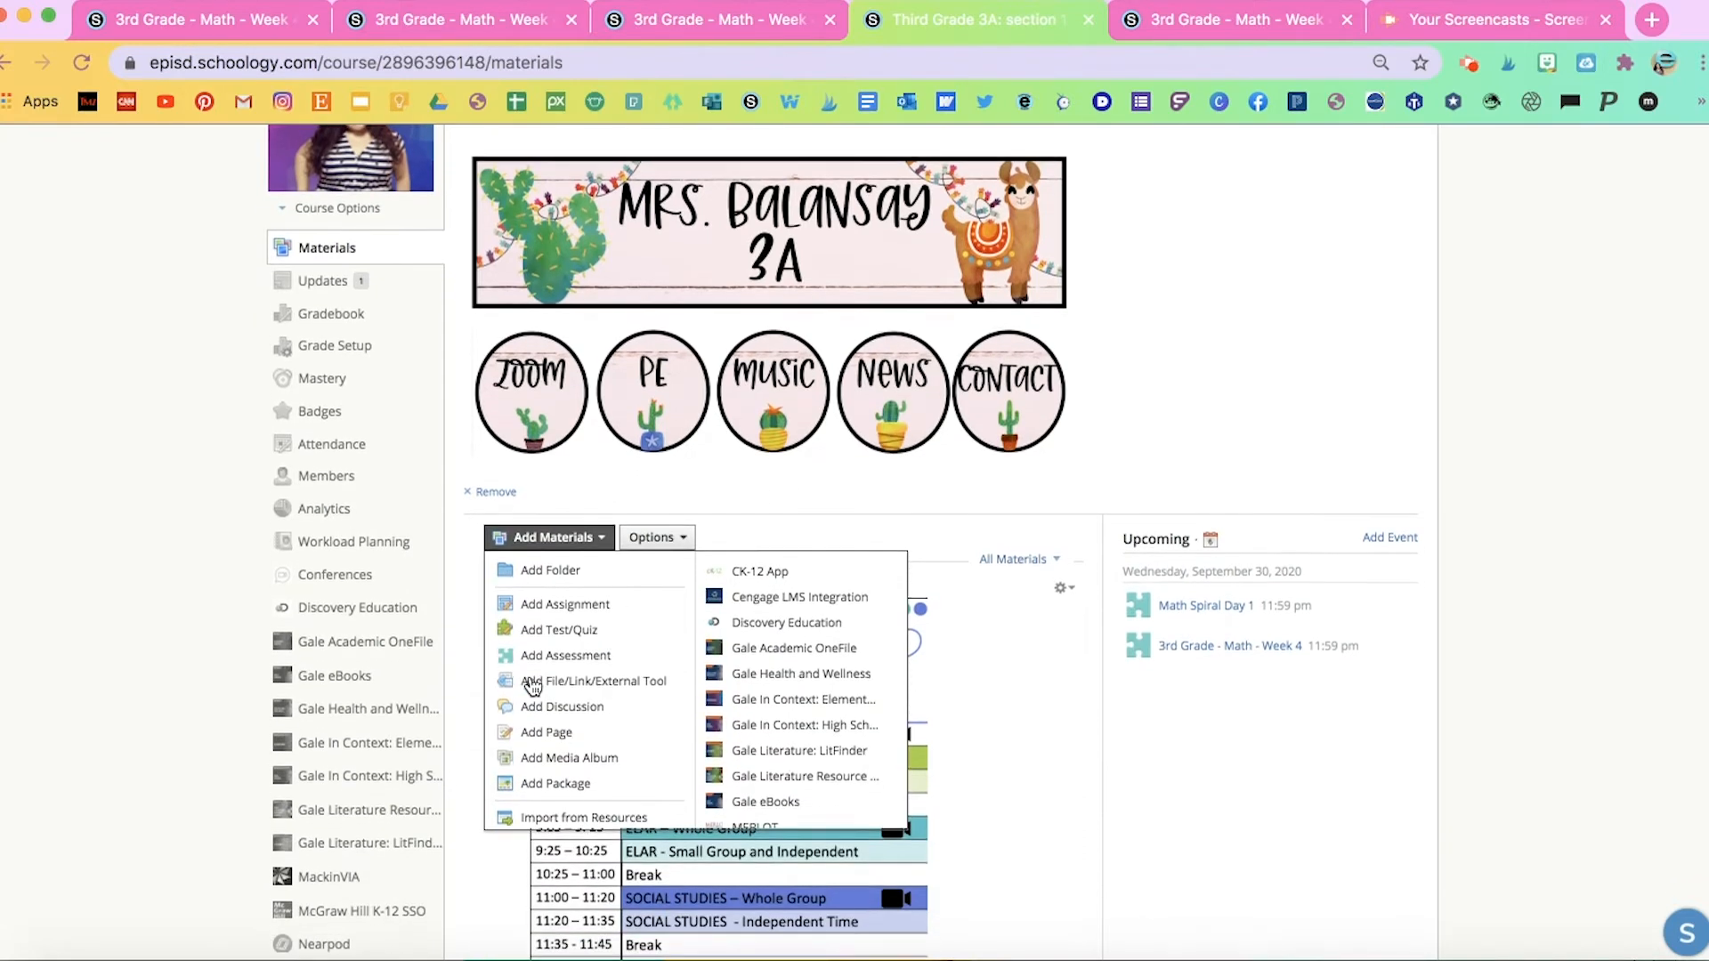
left_click(546, 655)
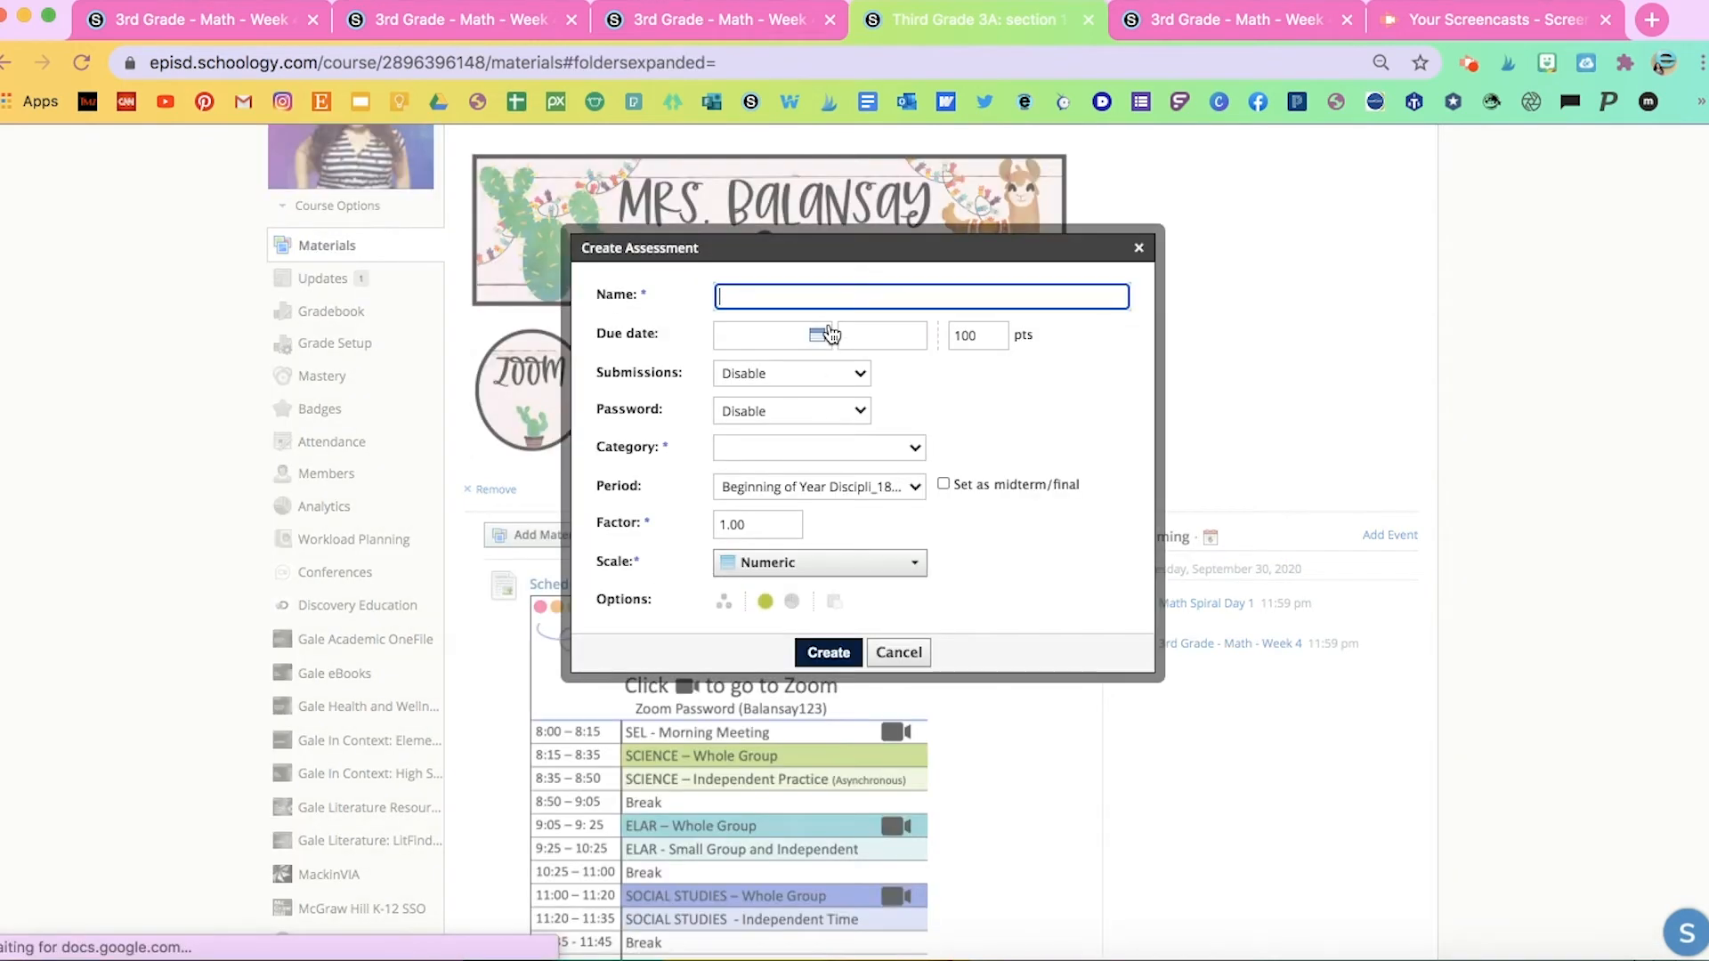
type("3rd Grade - Math - Week 4")
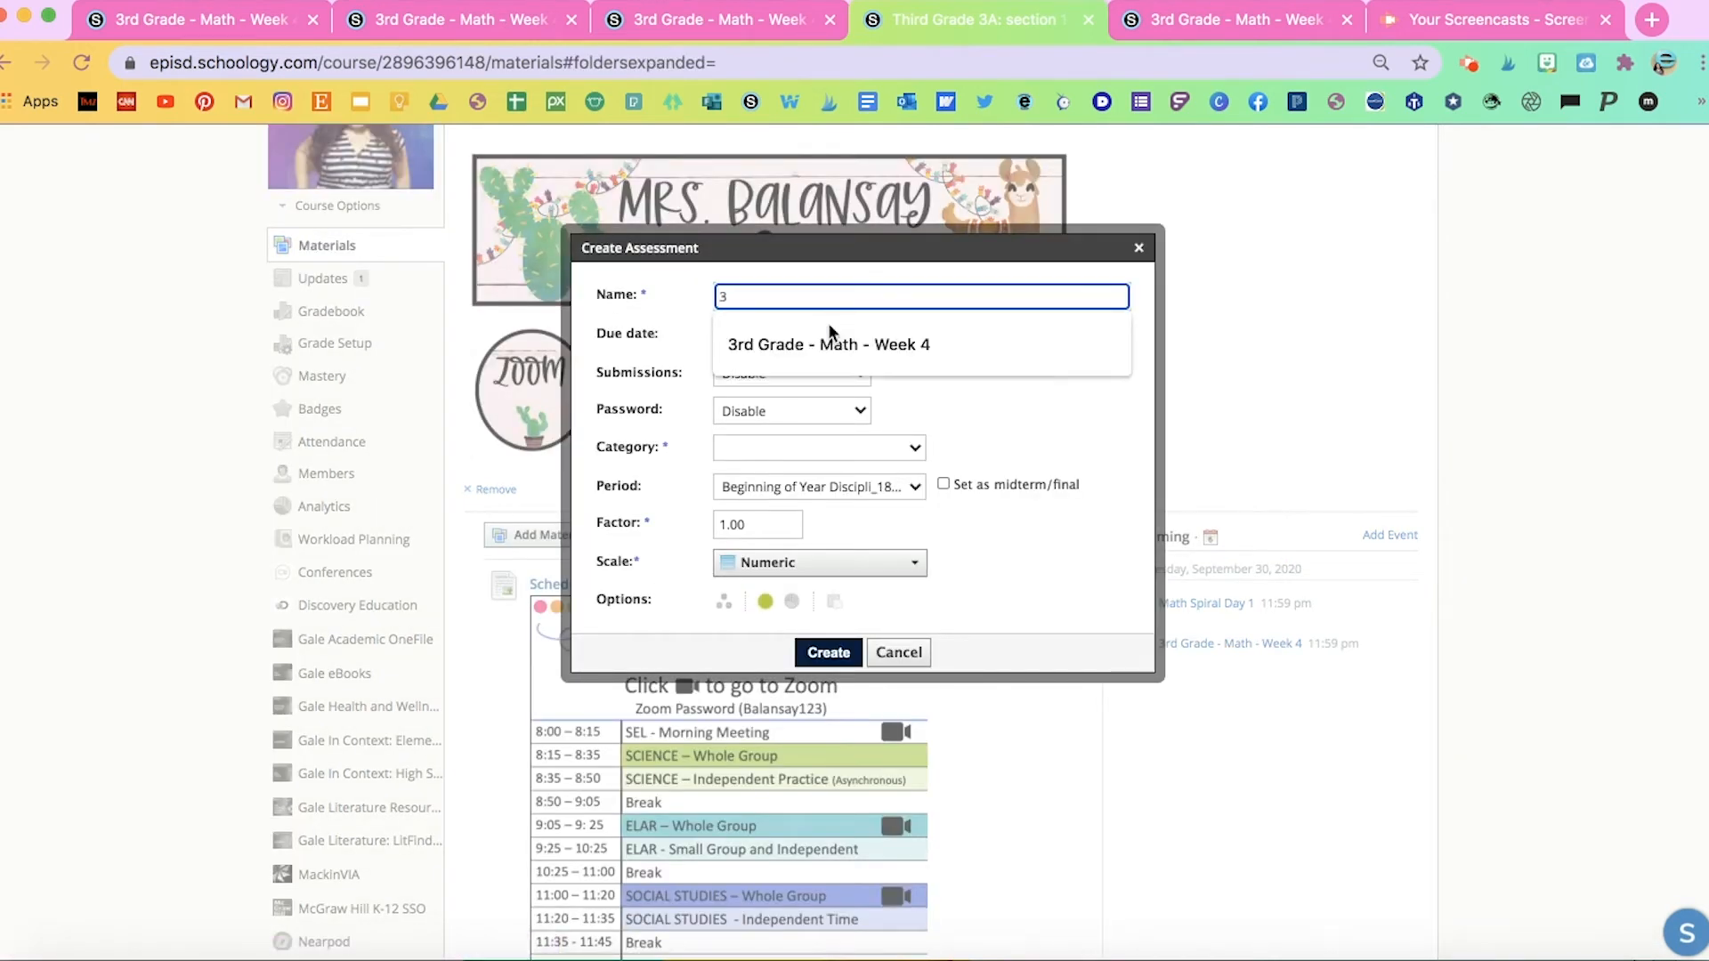
left_click(890, 347)
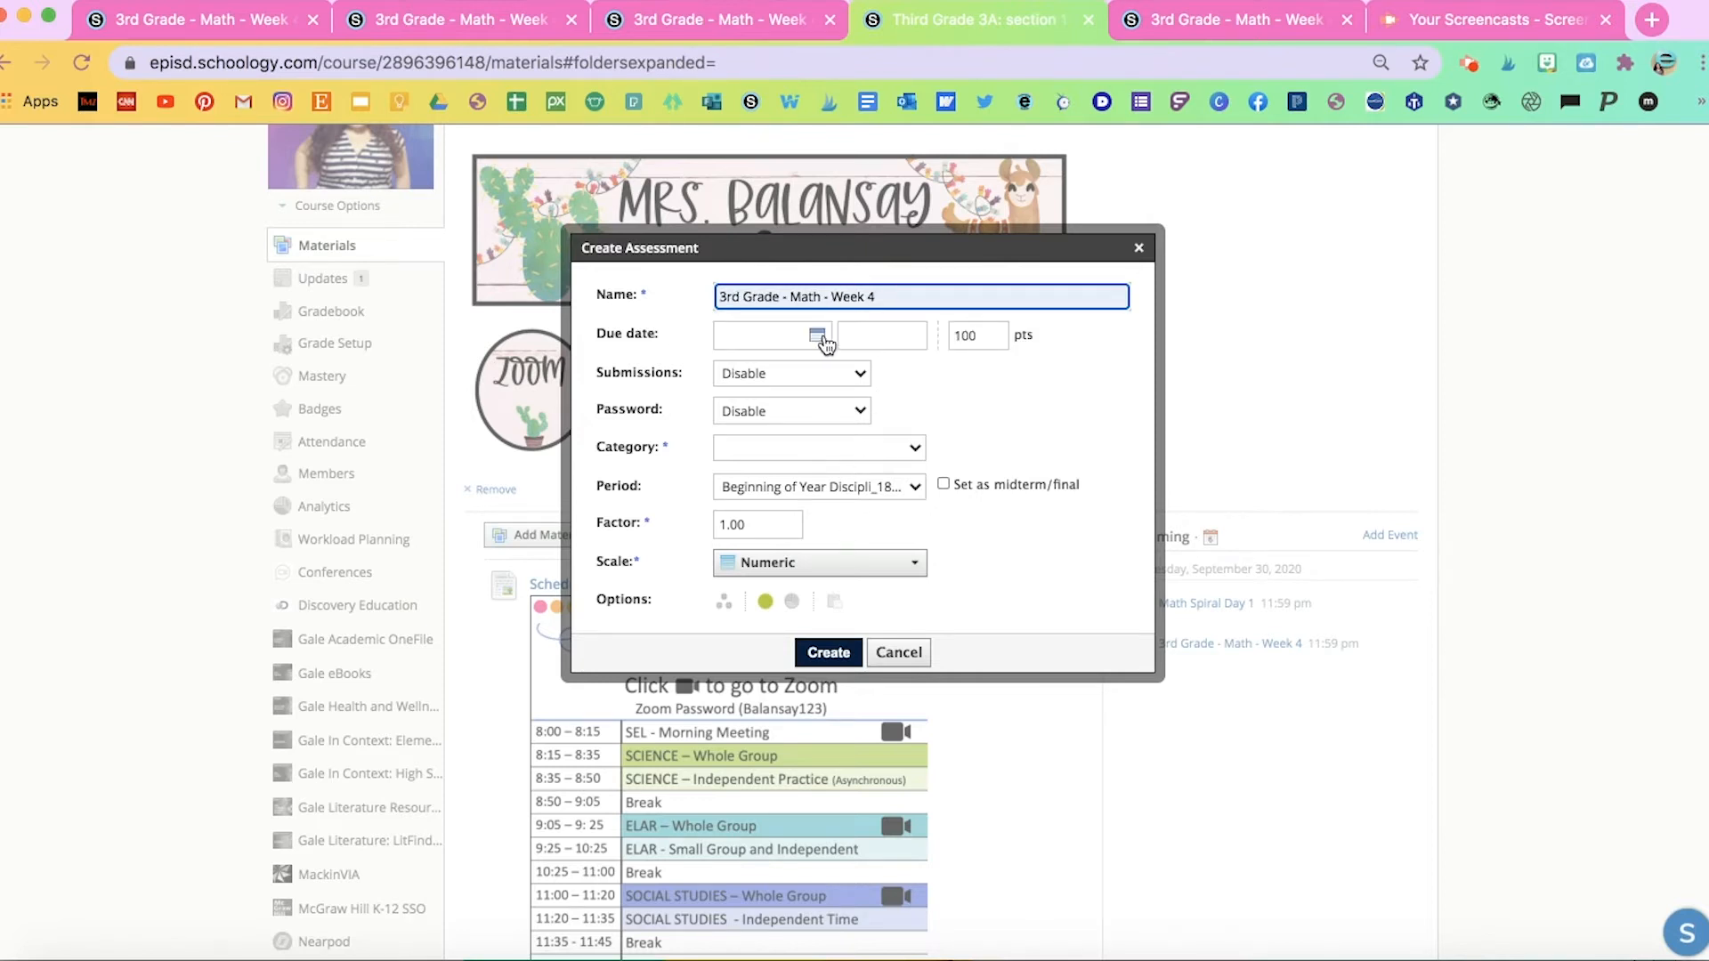
Enable submissions for the assessment and set its due date to 9/24/20
left_click(848, 372)
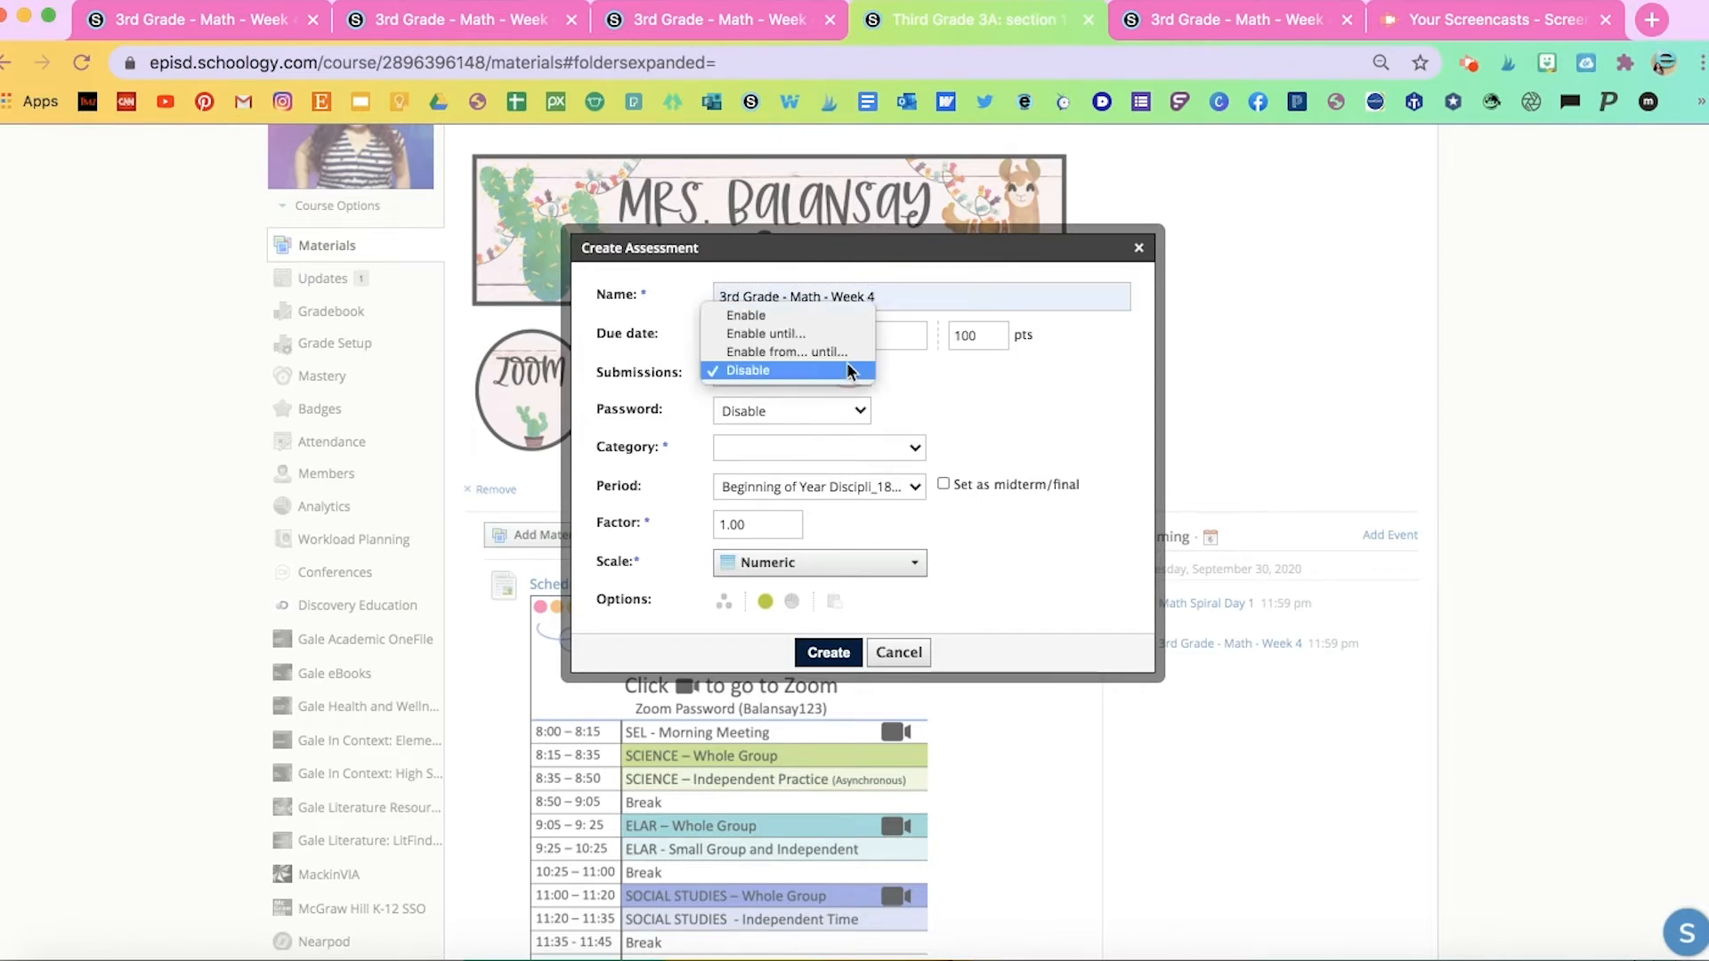
left_click(821, 315)
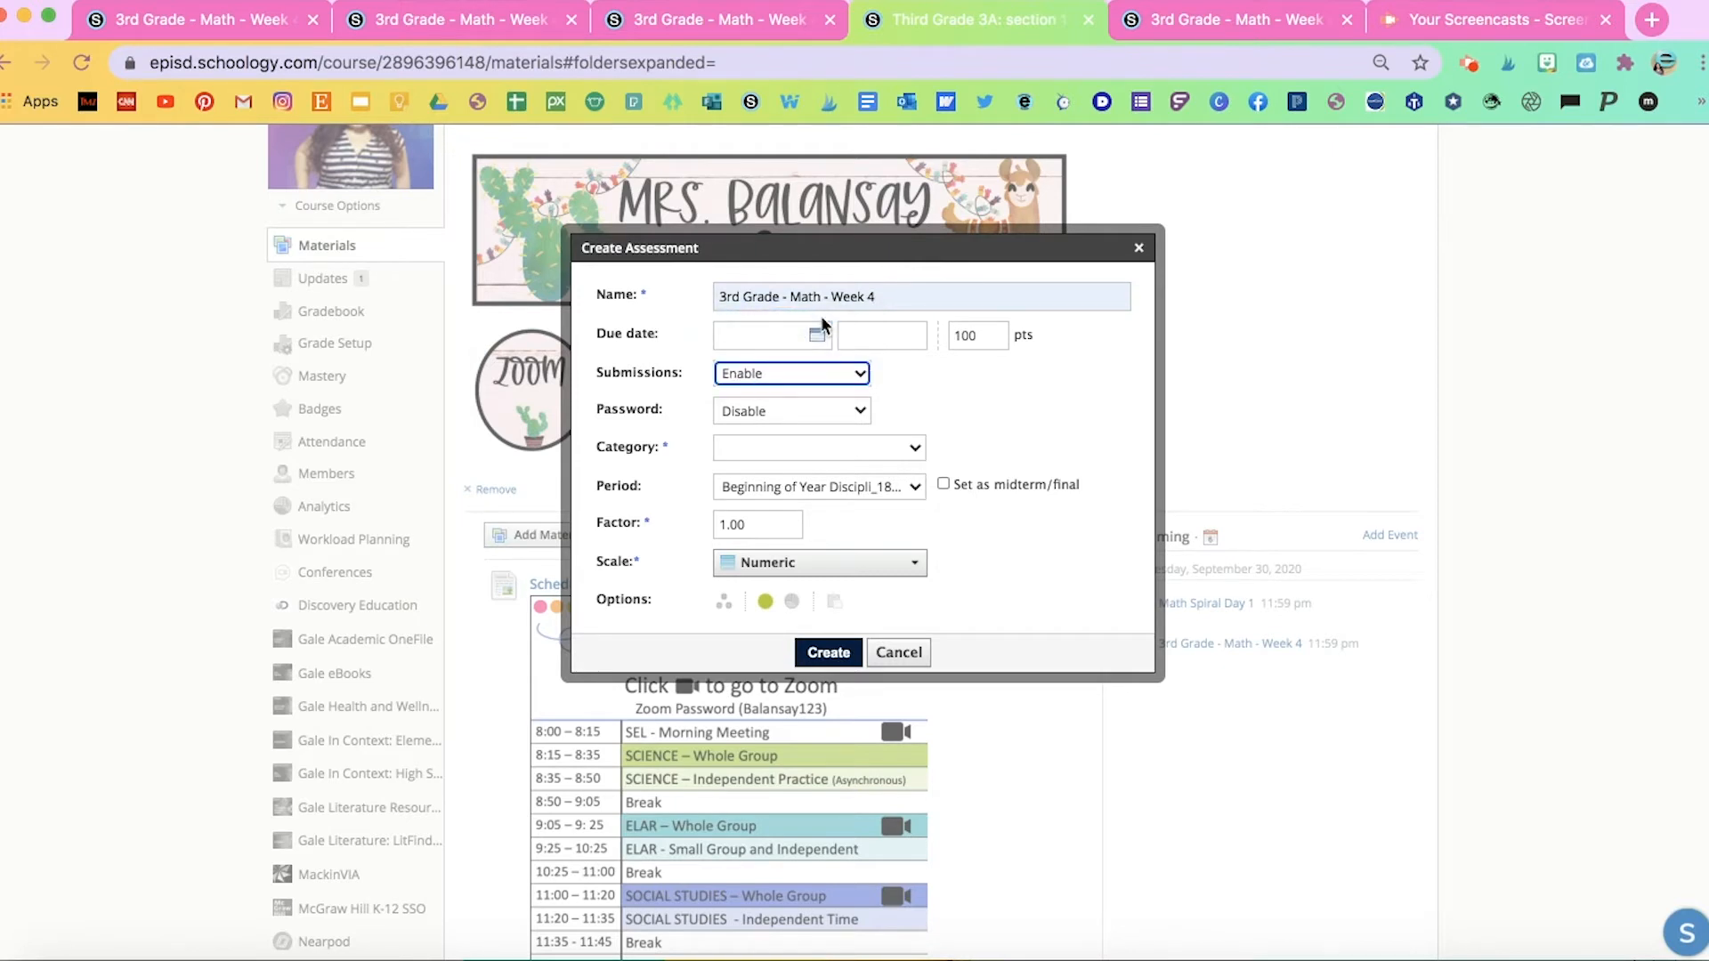
left_click(817, 336)
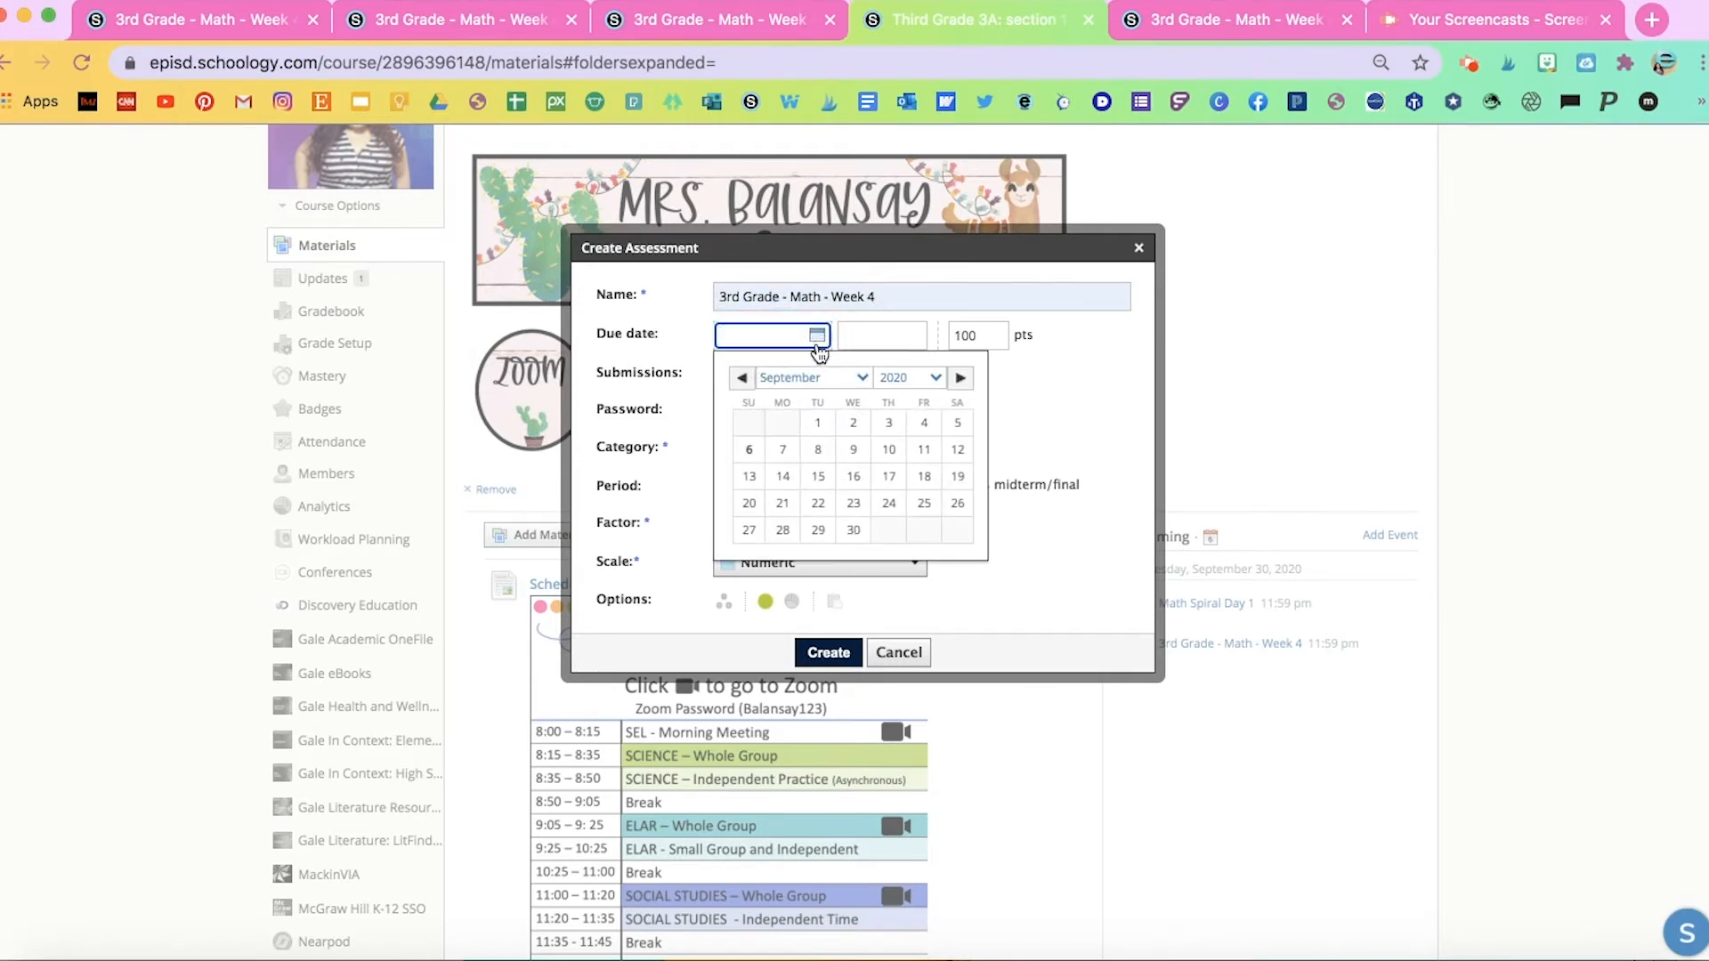
left_click(888, 501)
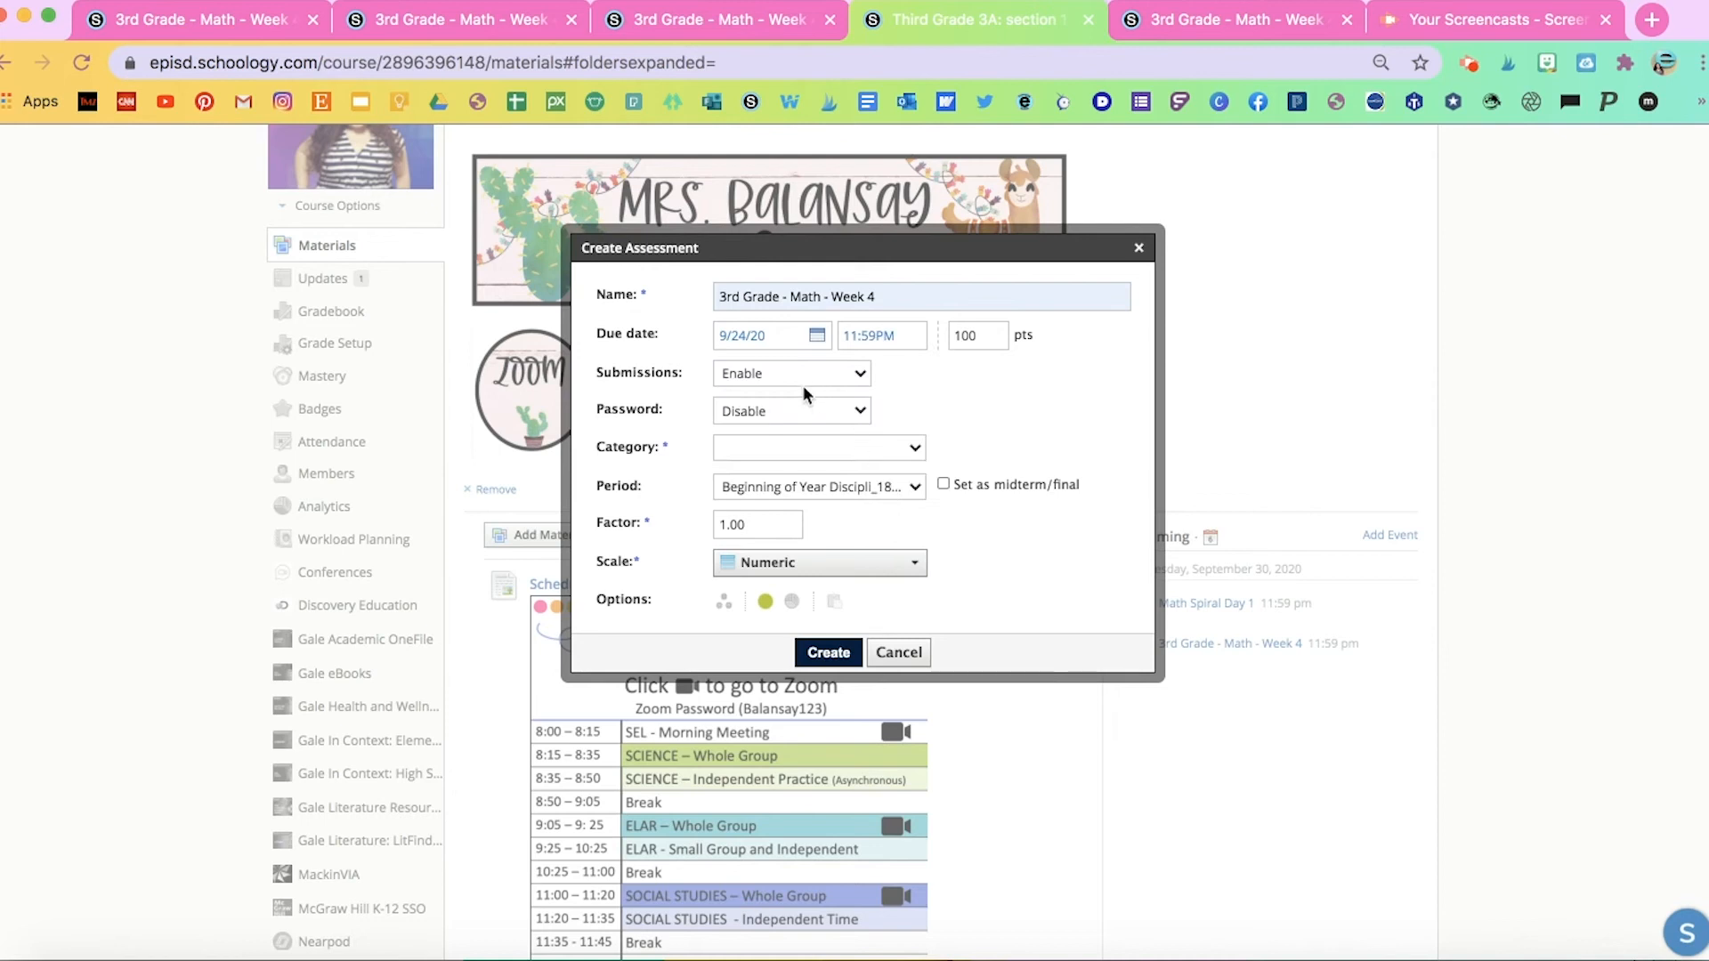
Set the assessment's category to (Ungraded) and create the assessment
left_click(914, 448)
left_click(902, 460)
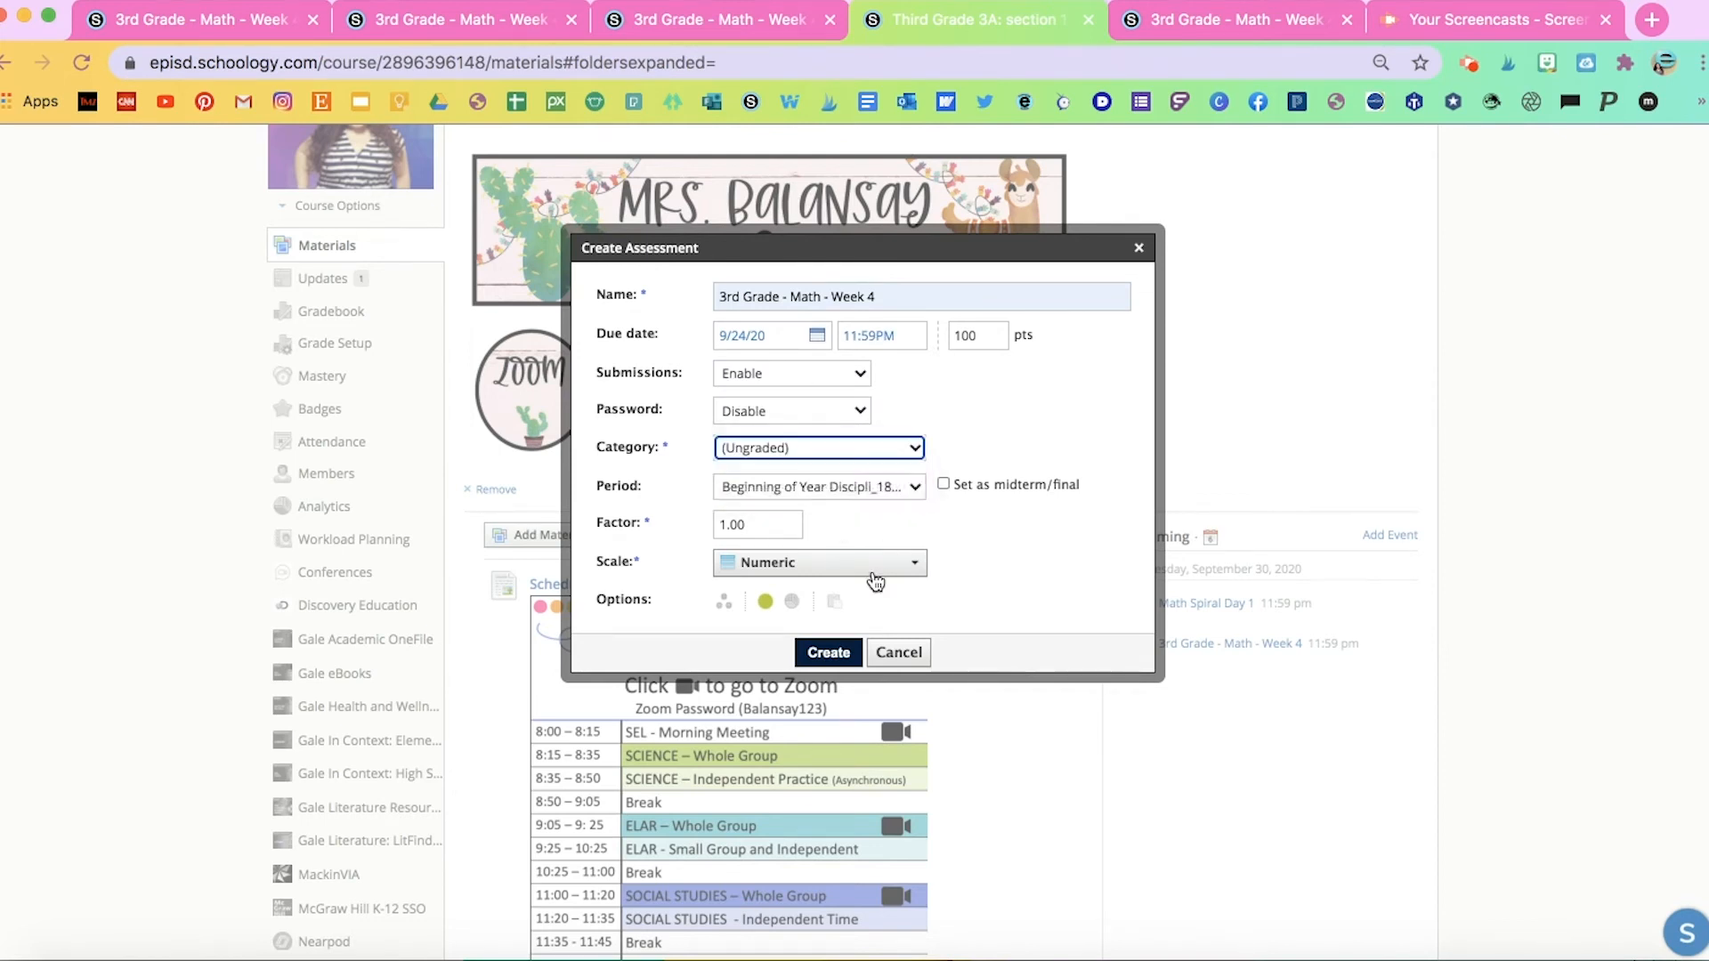
left_click(829, 653)
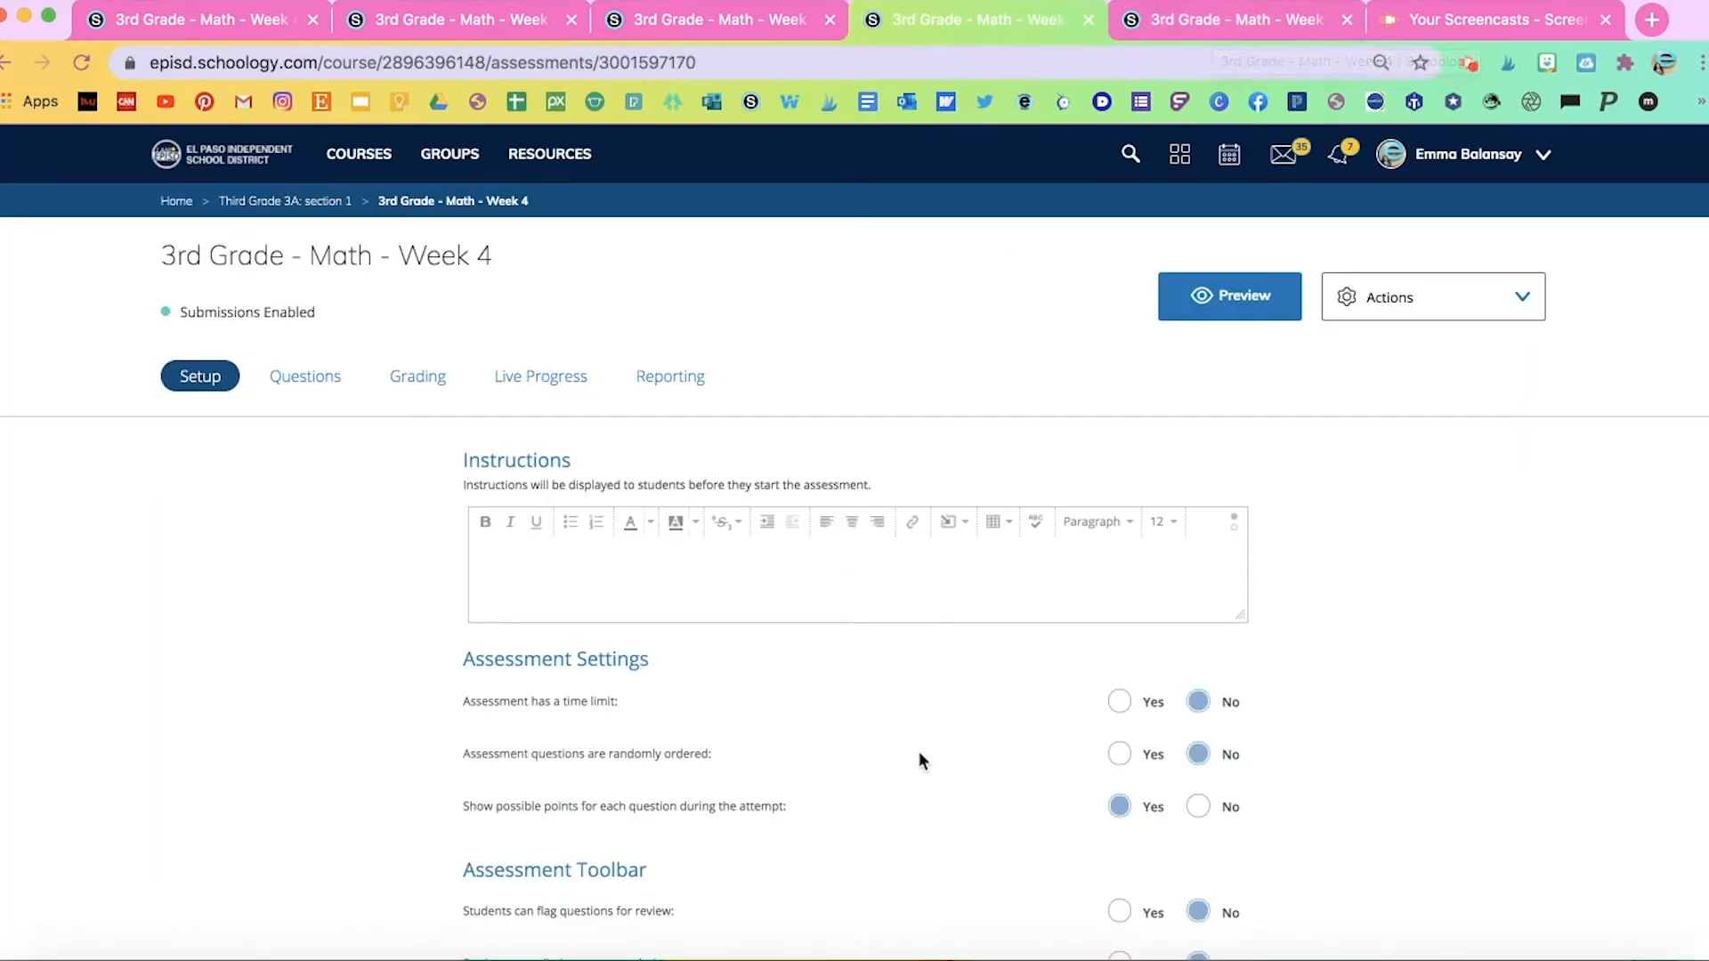
Set the number of attempts students can submit to 4 times and save the assessment setup
scroll(920, 754, "down", 4)
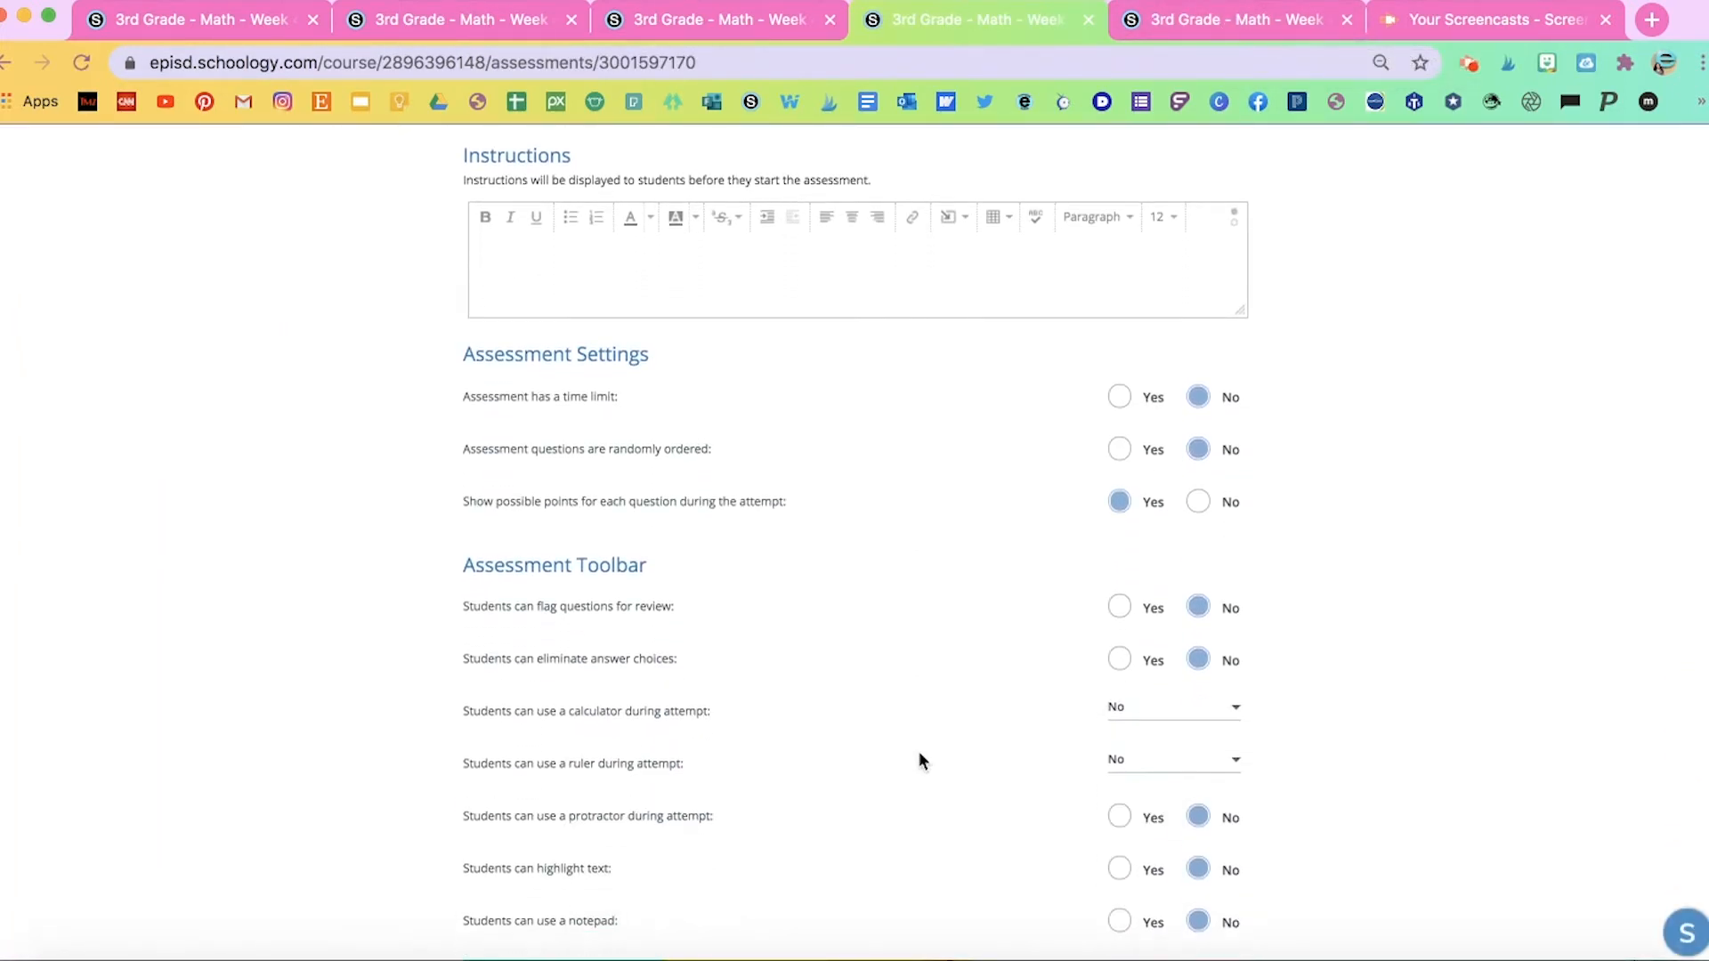
scroll(920, 754, "down", 2)
scroll(920, 755, "up", 1)
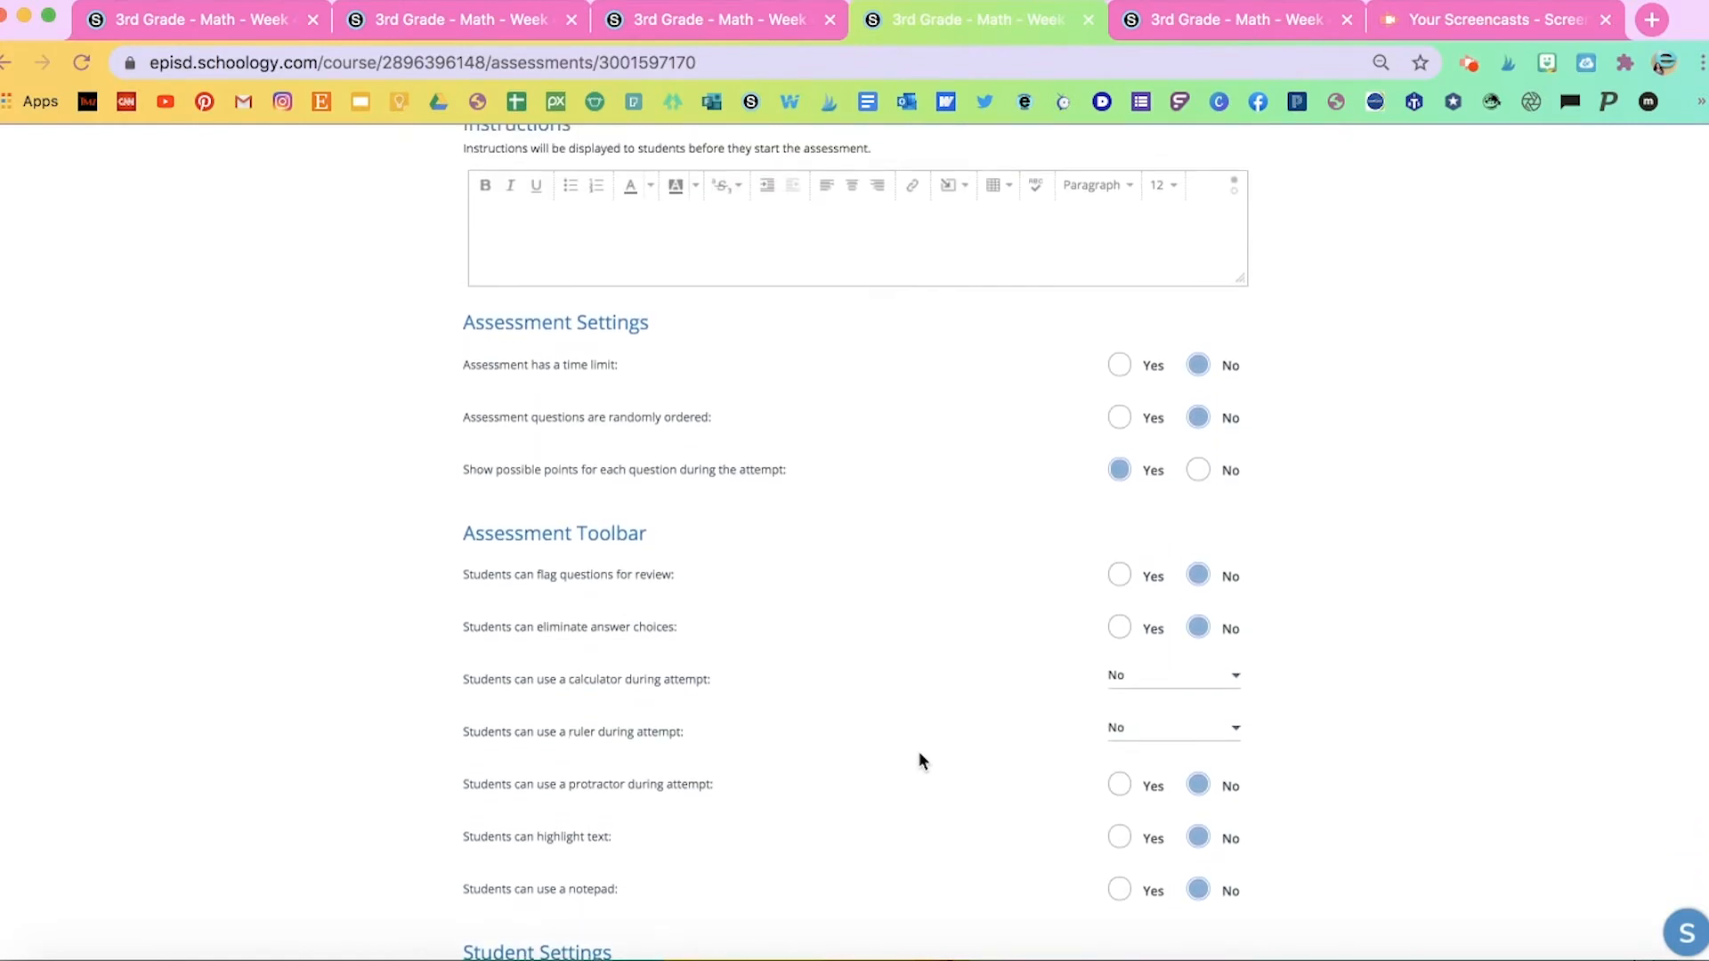
scroll(825, 623, "down", 5)
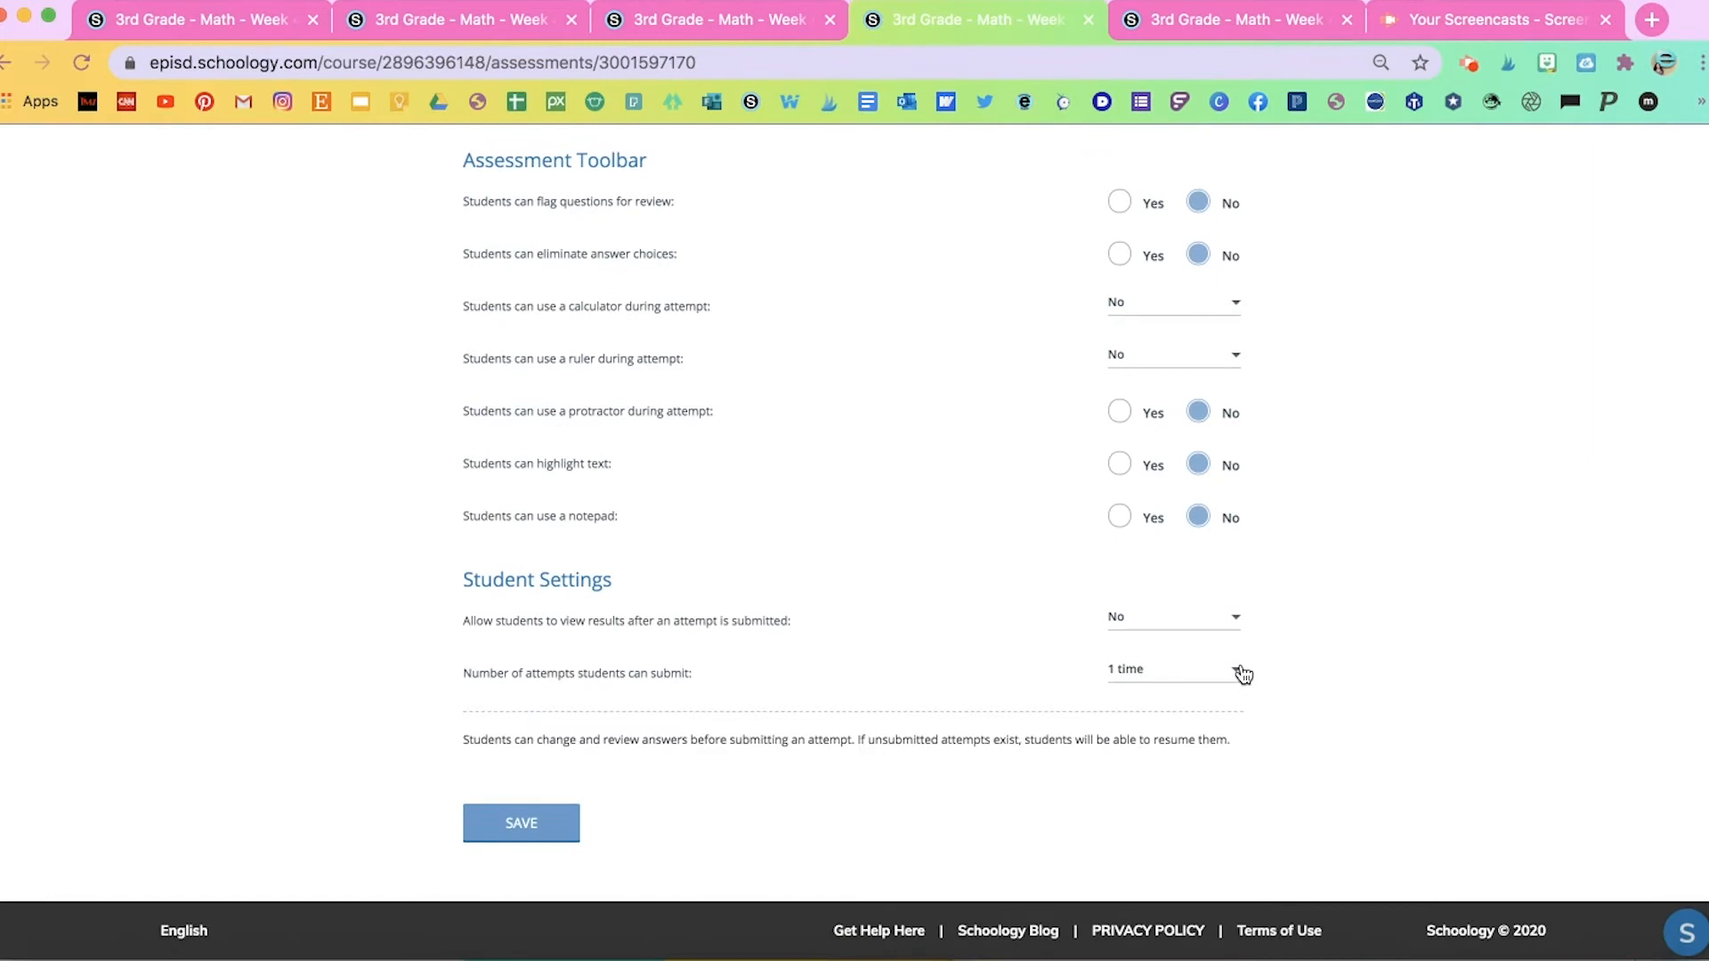
left_click(1243, 674)
left_click(1193, 819)
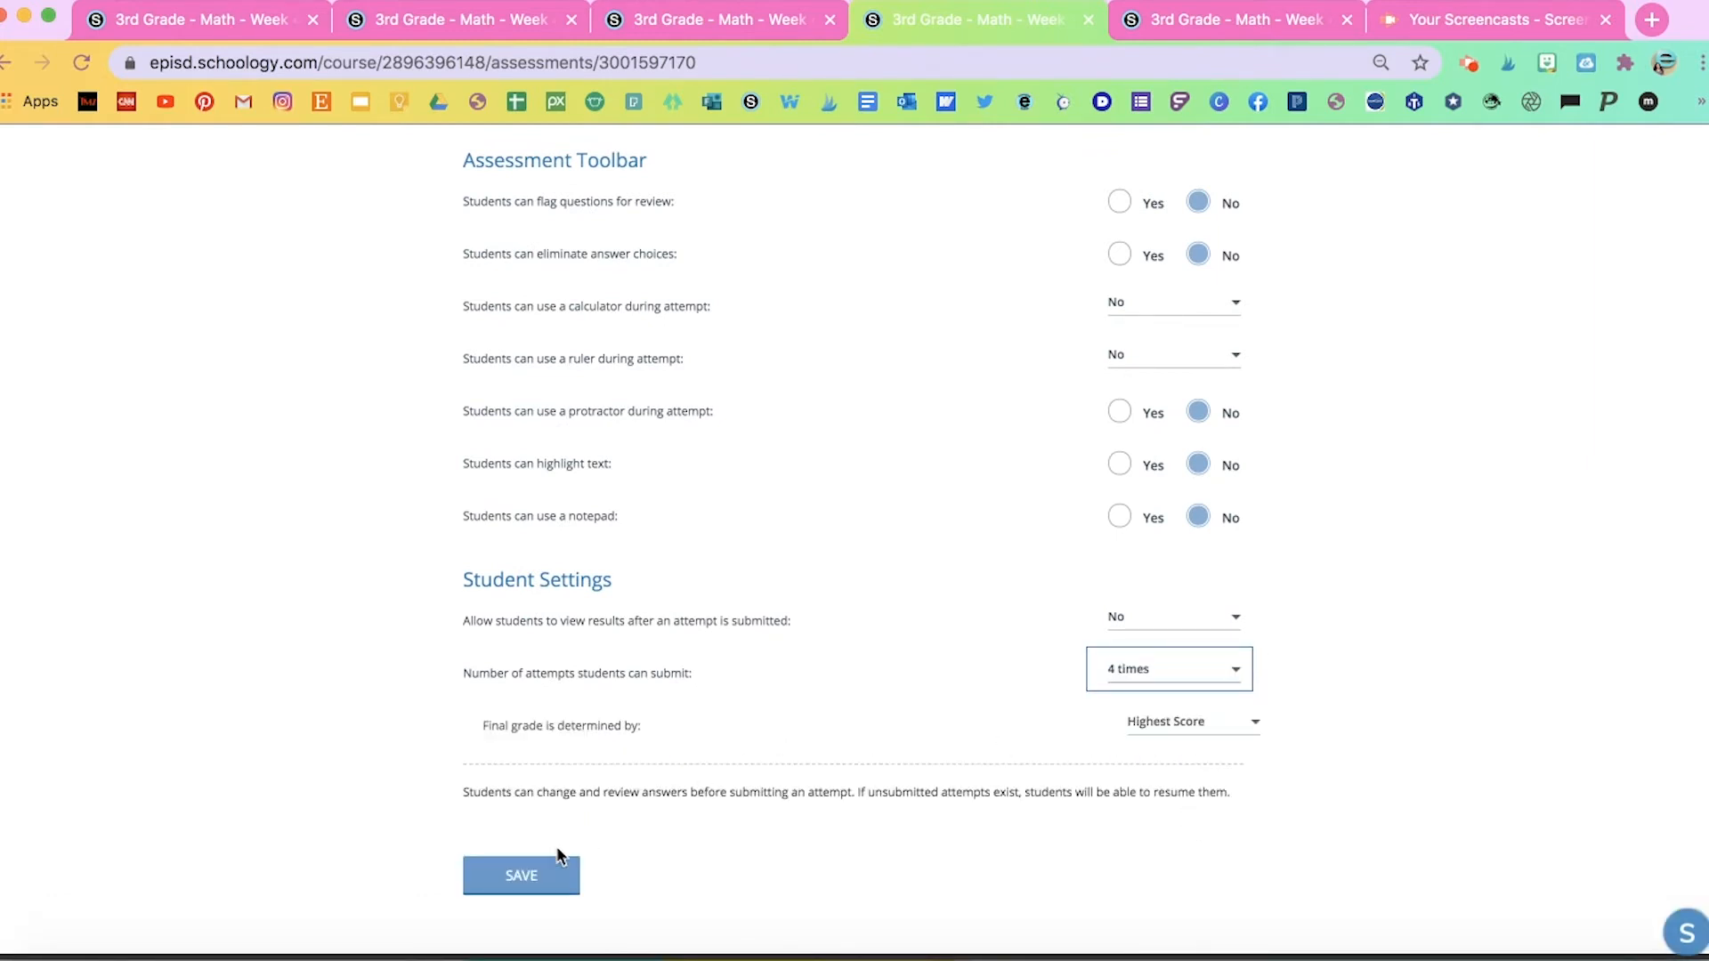
left_click(537, 876)
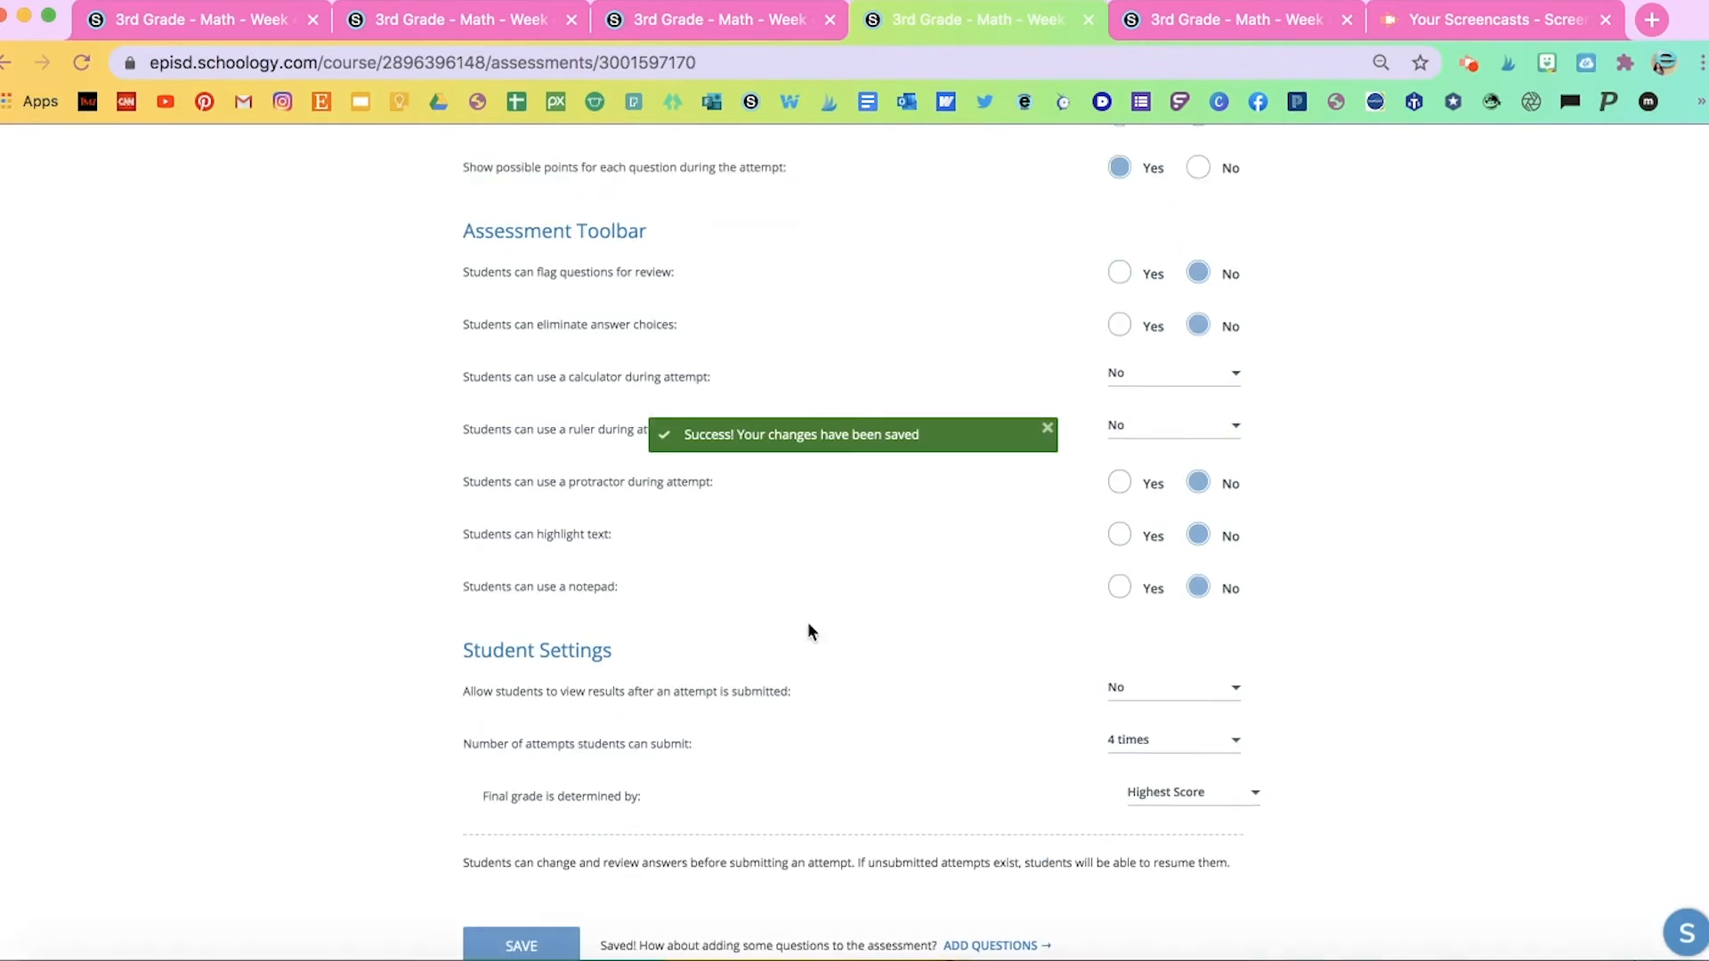
Open the assessment's questions and add a Label Image question
scroll(809, 625, "up", 10)
left_click(312, 374)
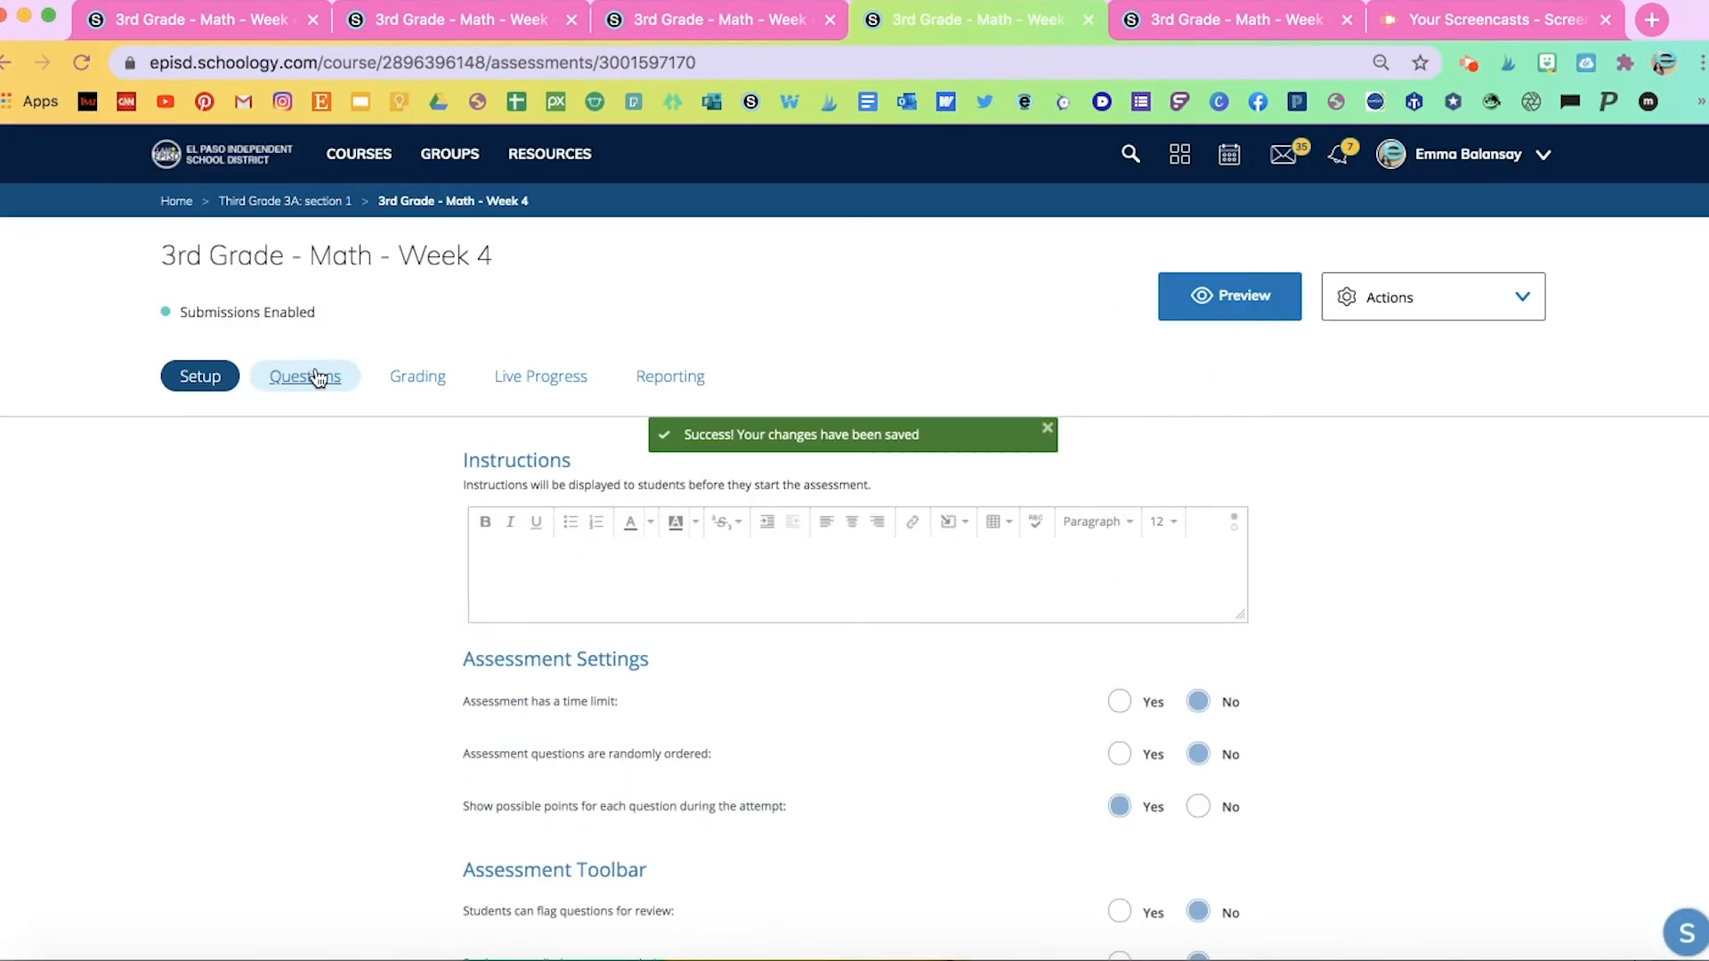
scroll(362, 539, "down", 3)
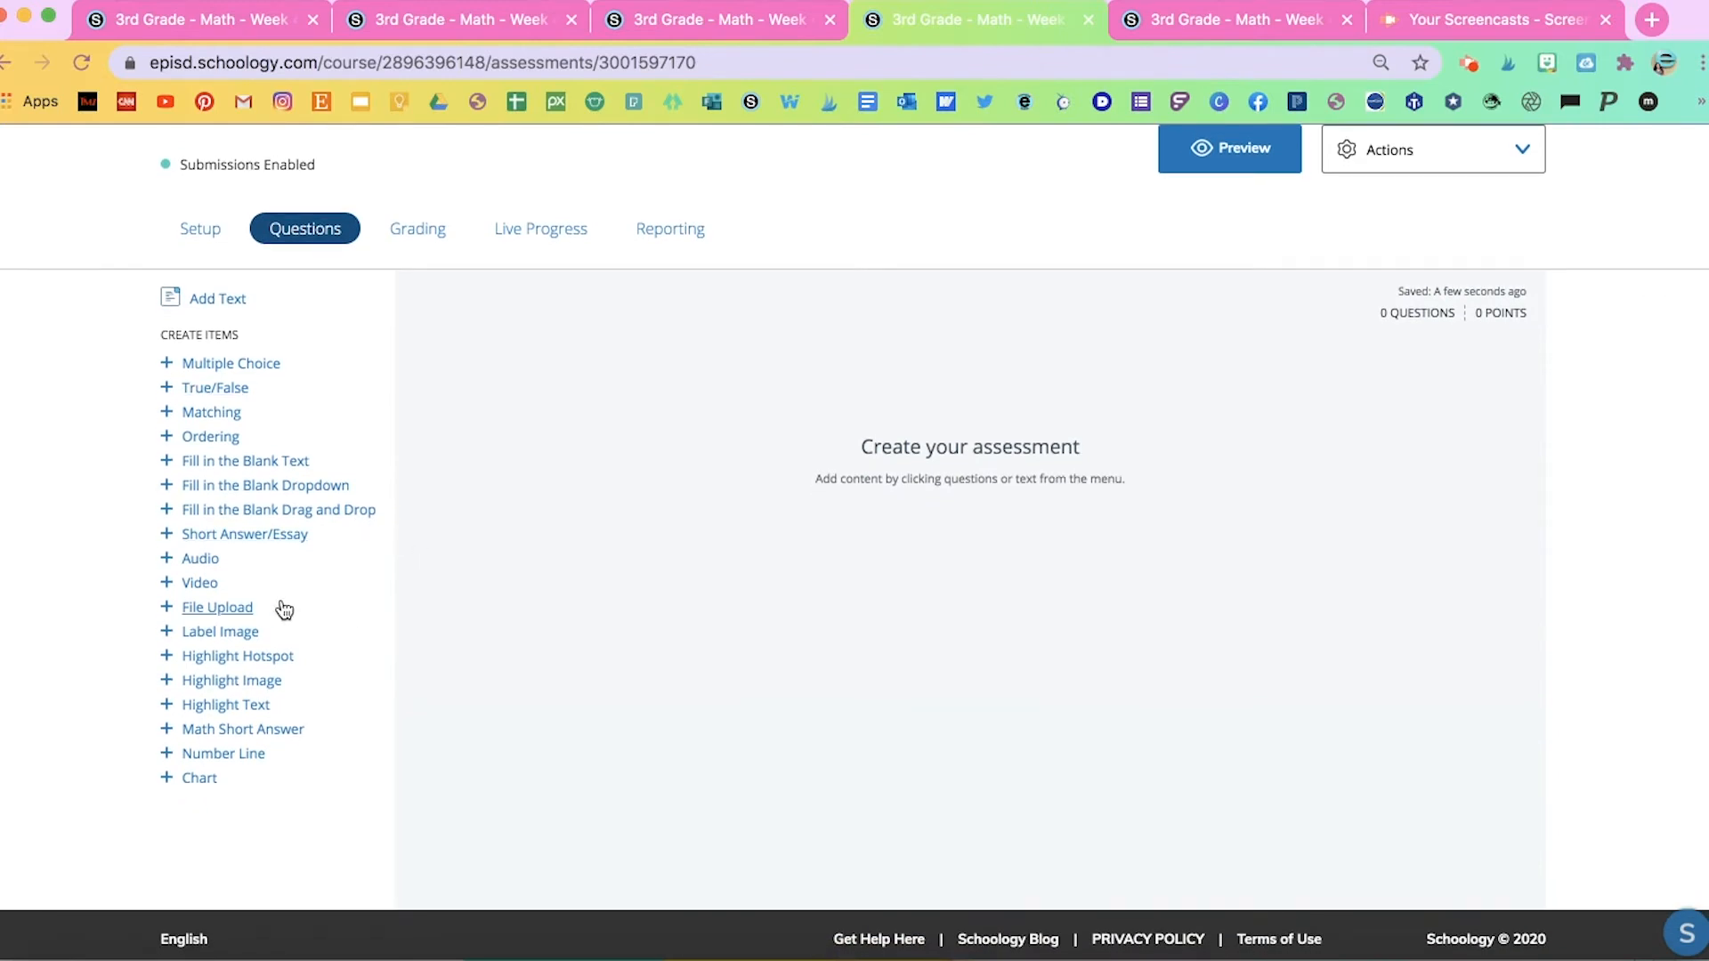
left_click(245, 633)
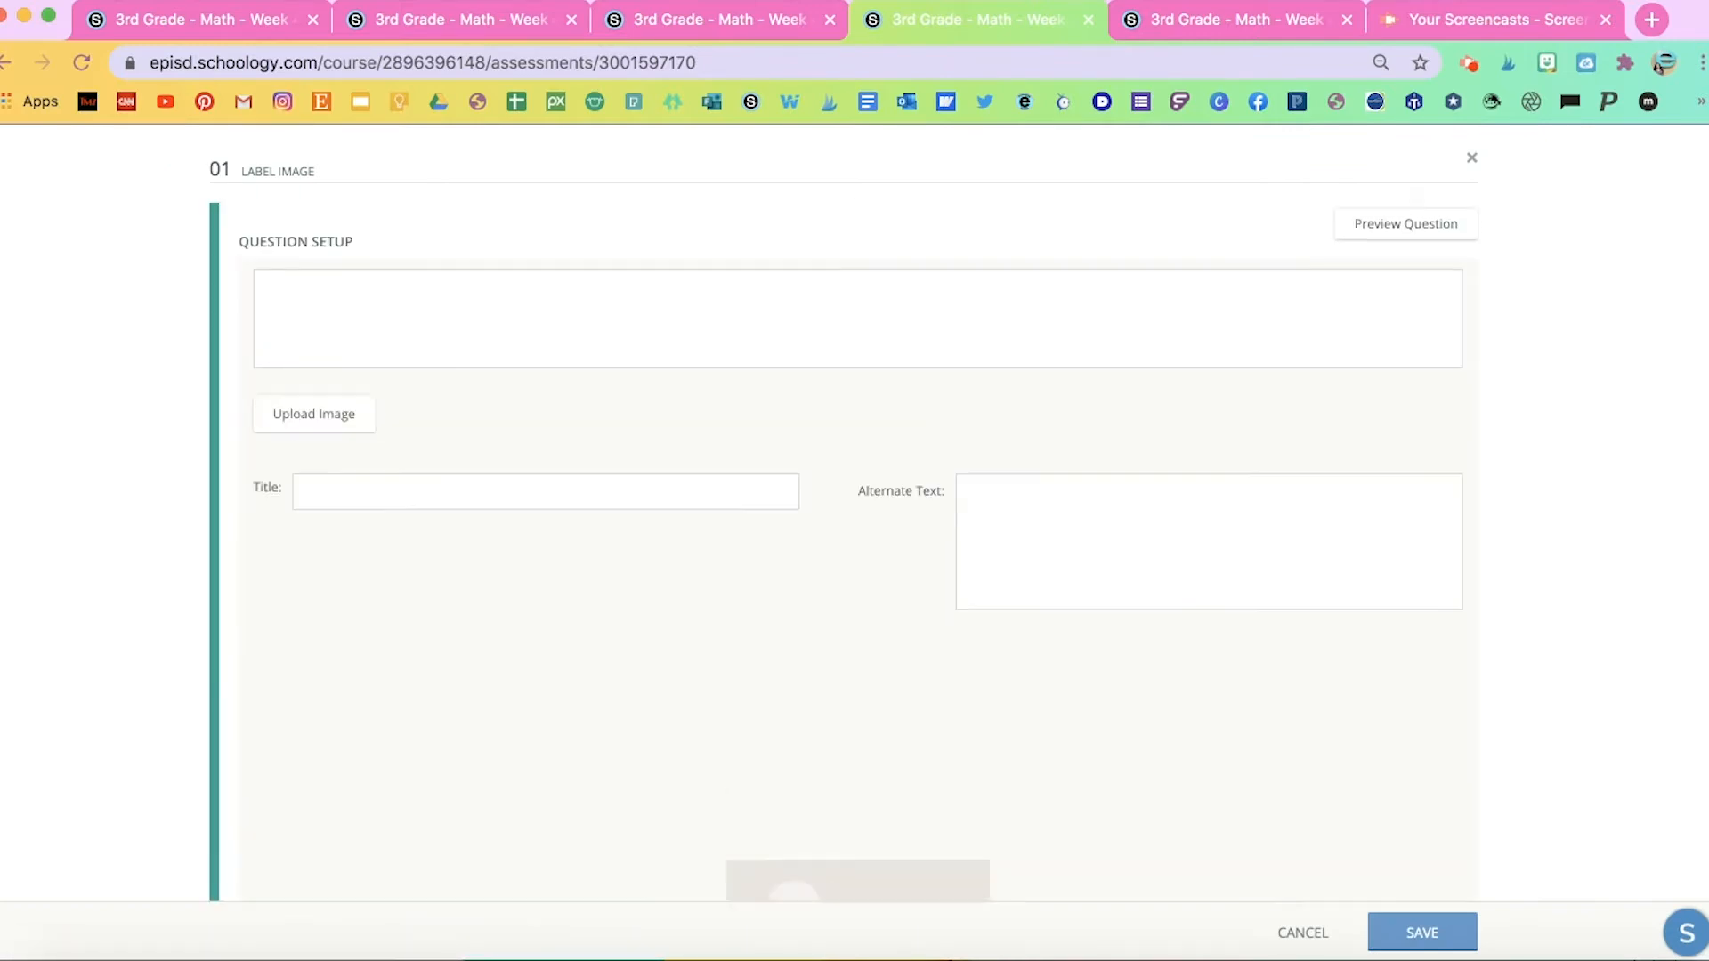
Narrow the browser window to uncover the rounding PDF in Acrobat and go to the Rounding Practice worksheet on page 13
left_click_drag(1706, 418, 1016, 403)
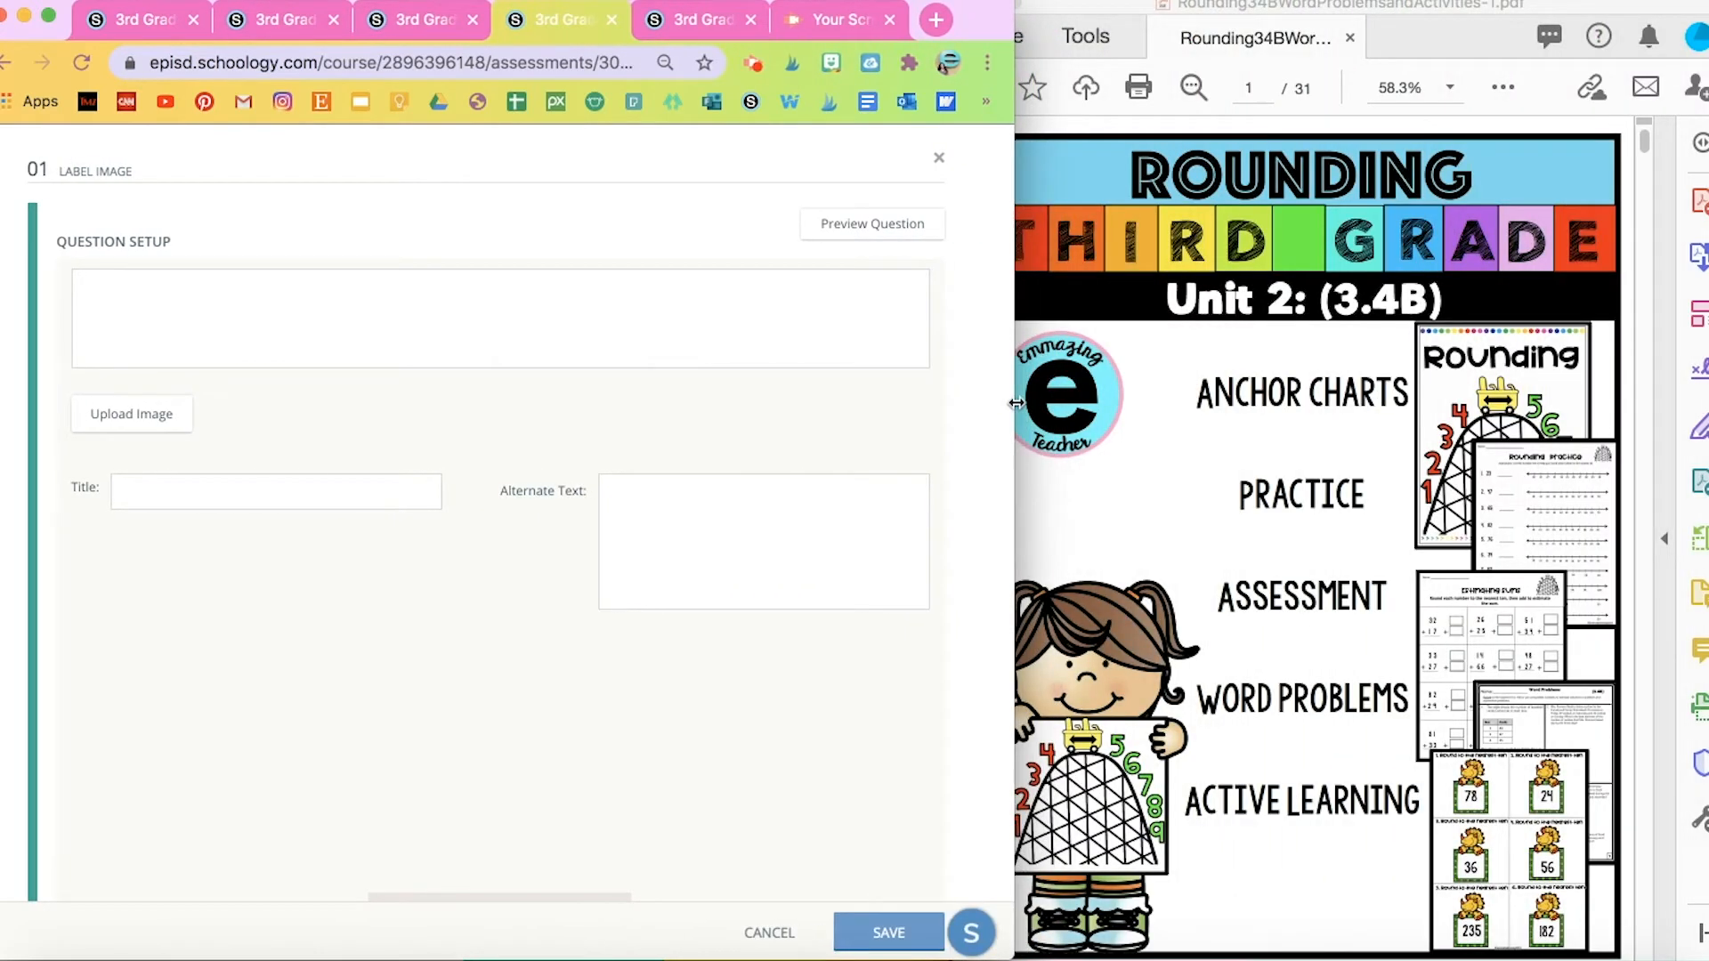
left_click(1201, 372)
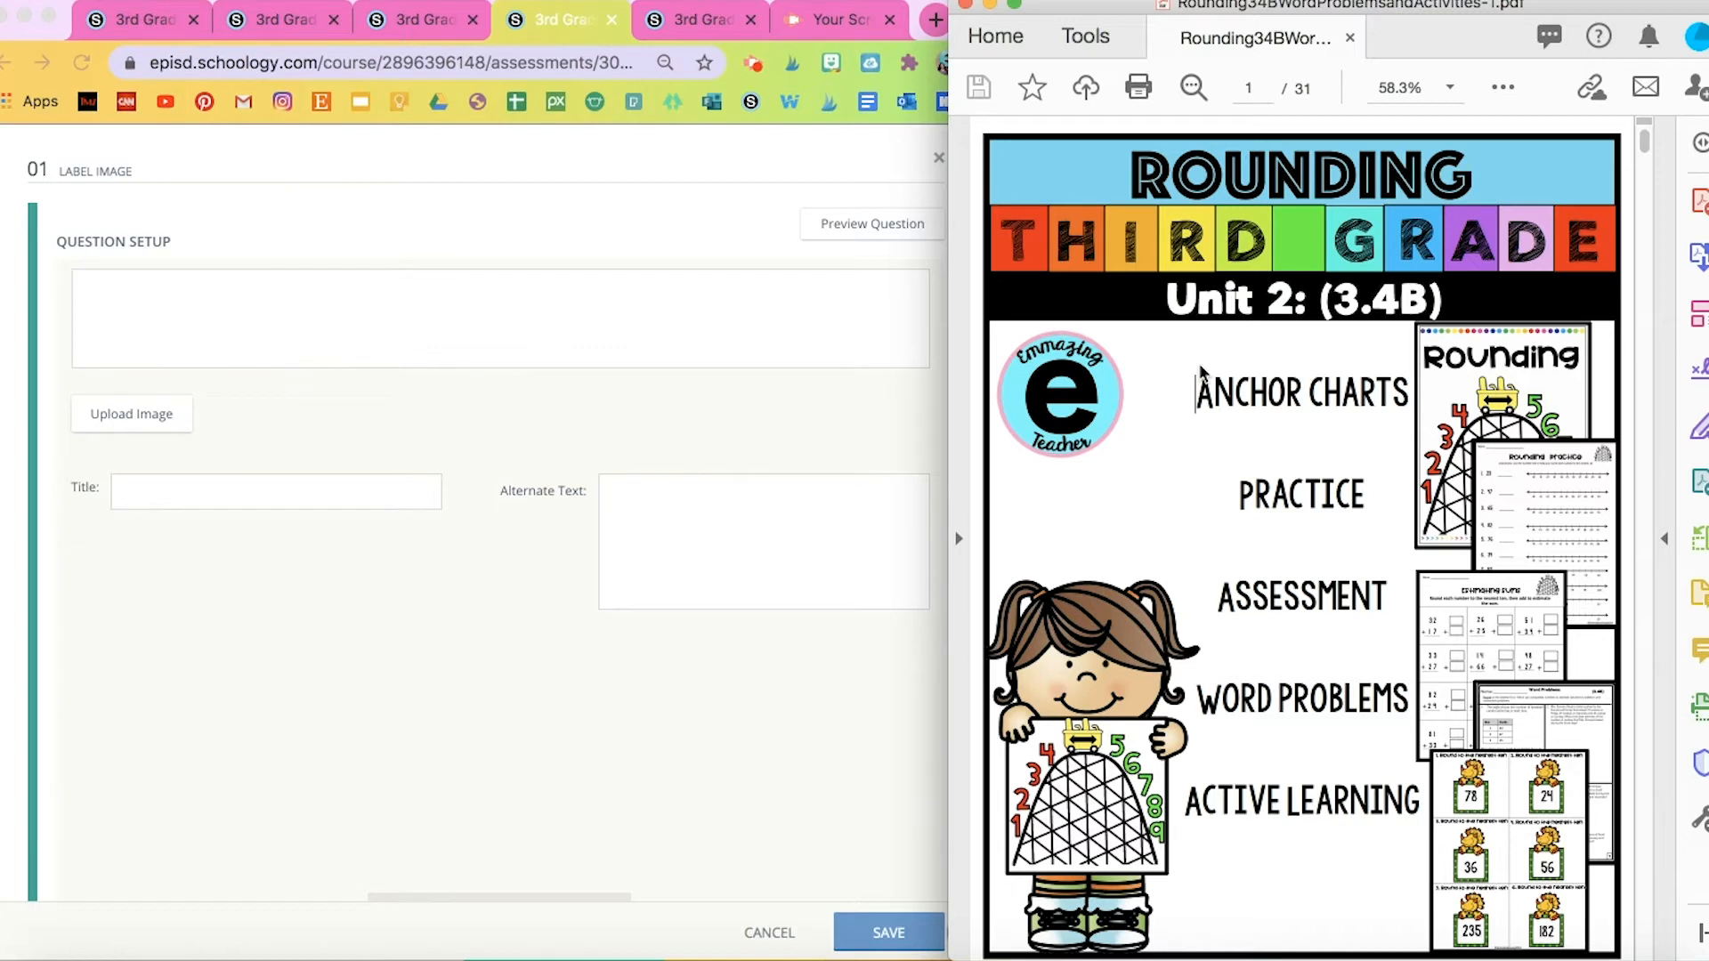
scroll(1201, 372, "down", 3)
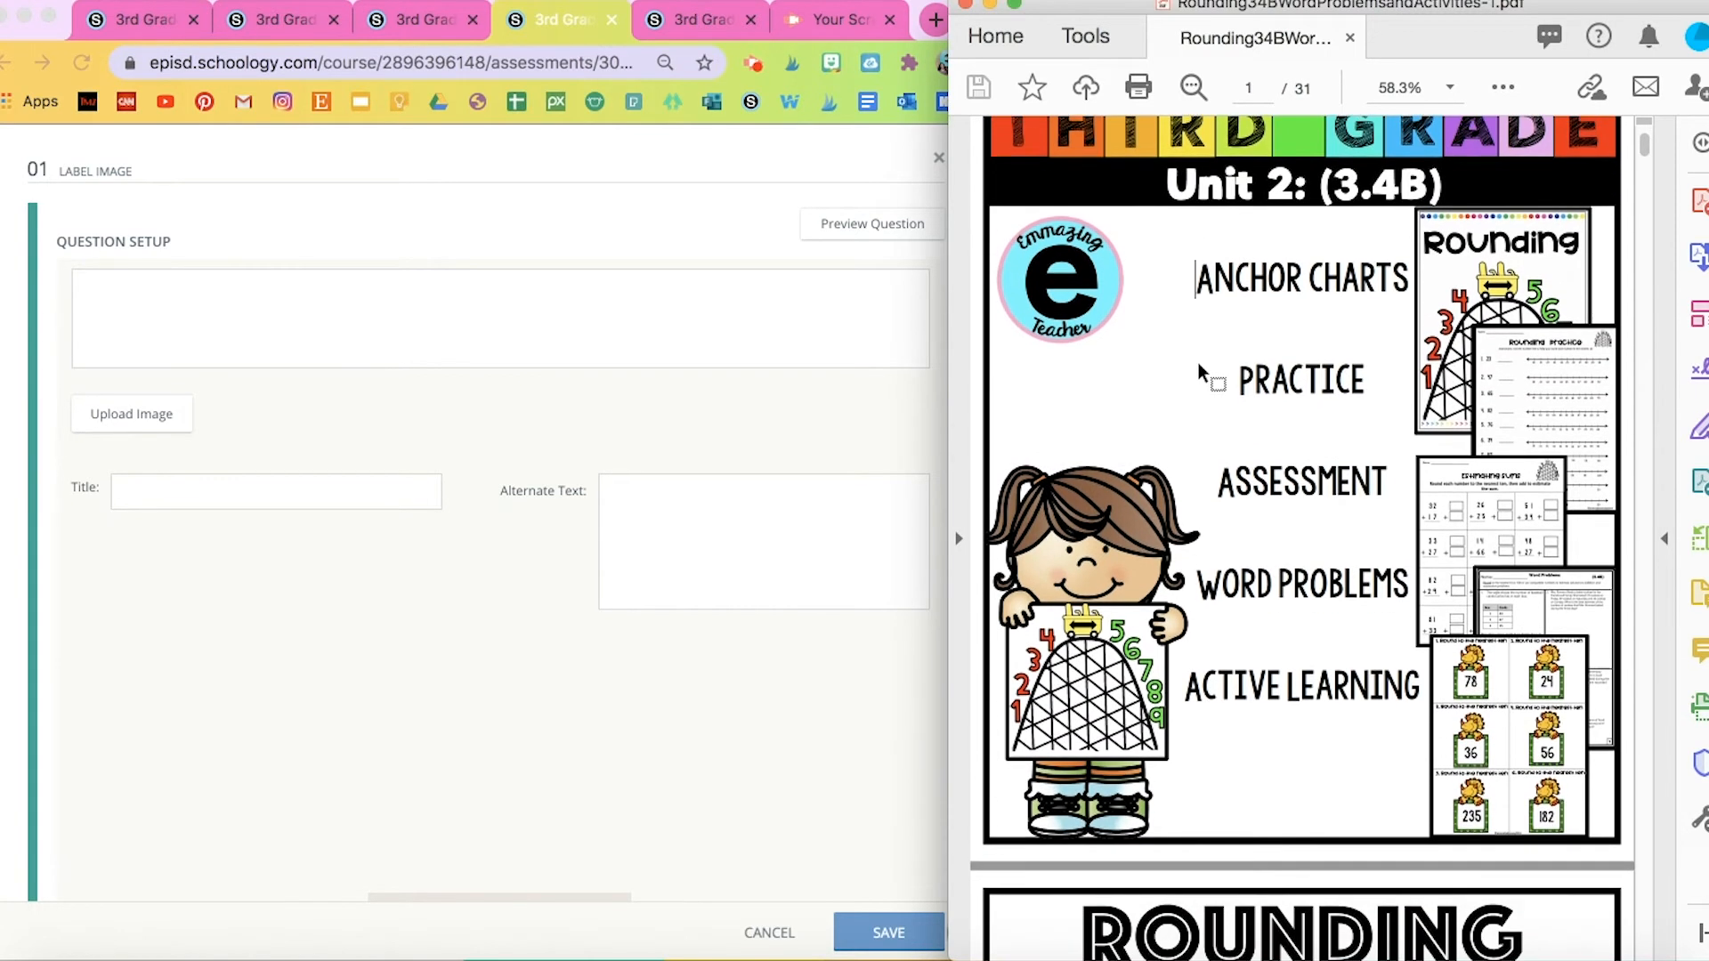
scroll(1199, 362, "up", 2)
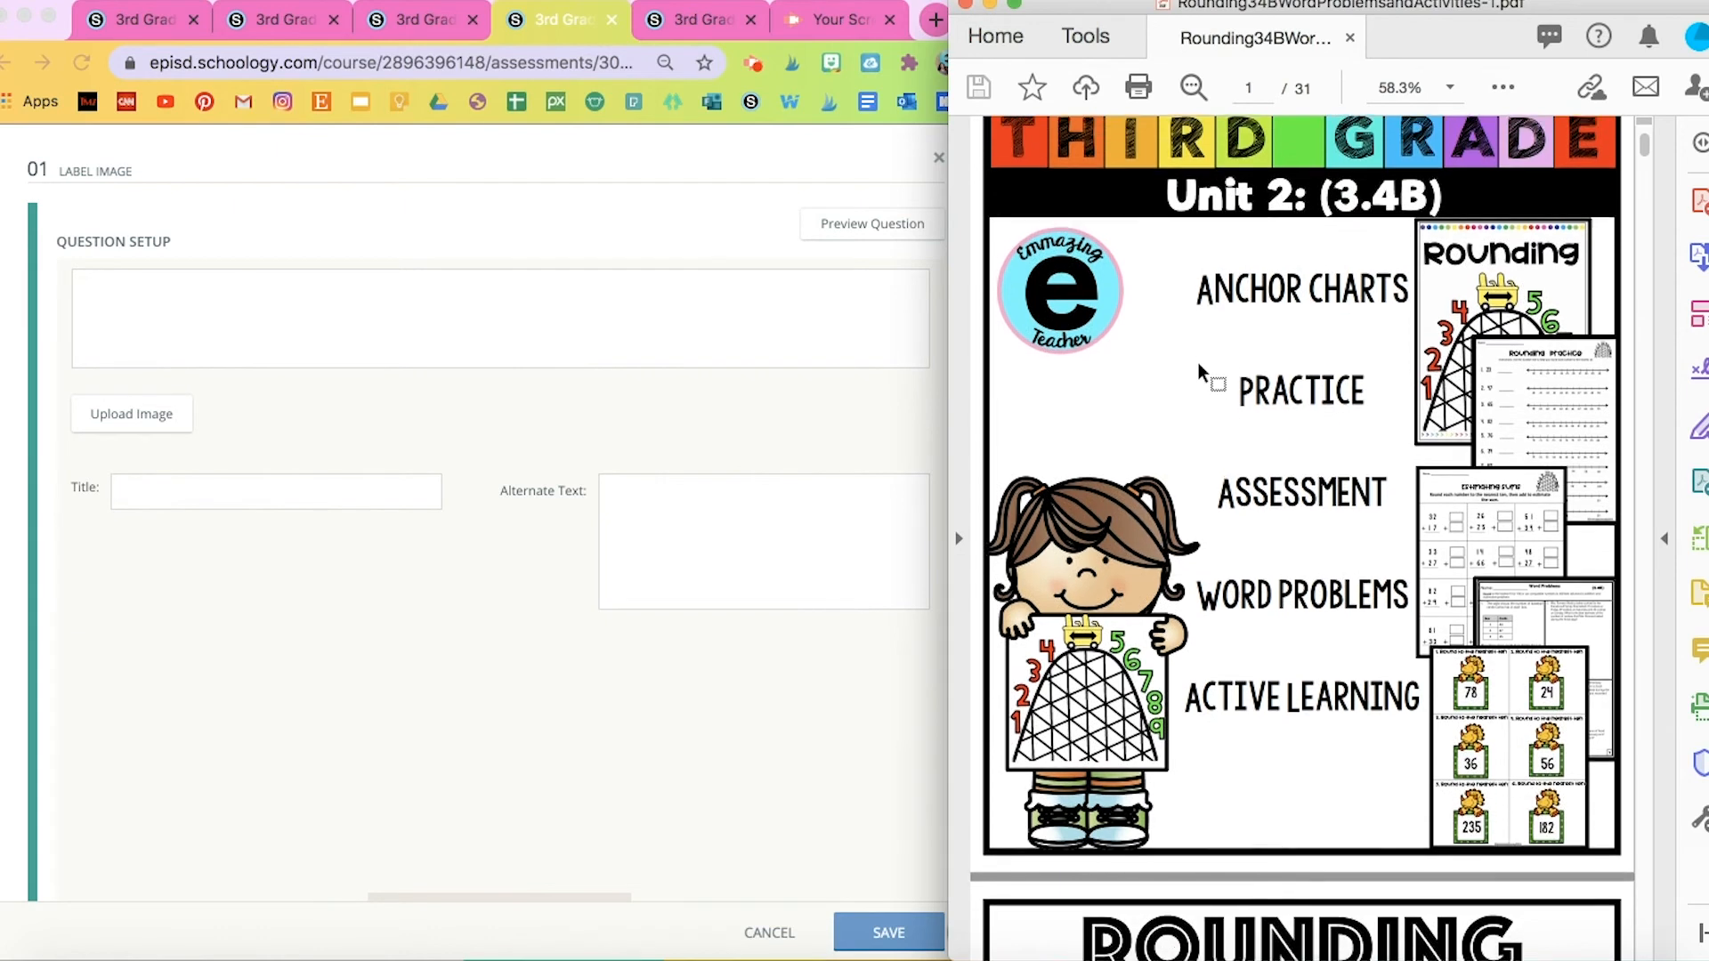
scroll(1198, 361, "down", 10)
scroll(1198, 361, "down", 20)
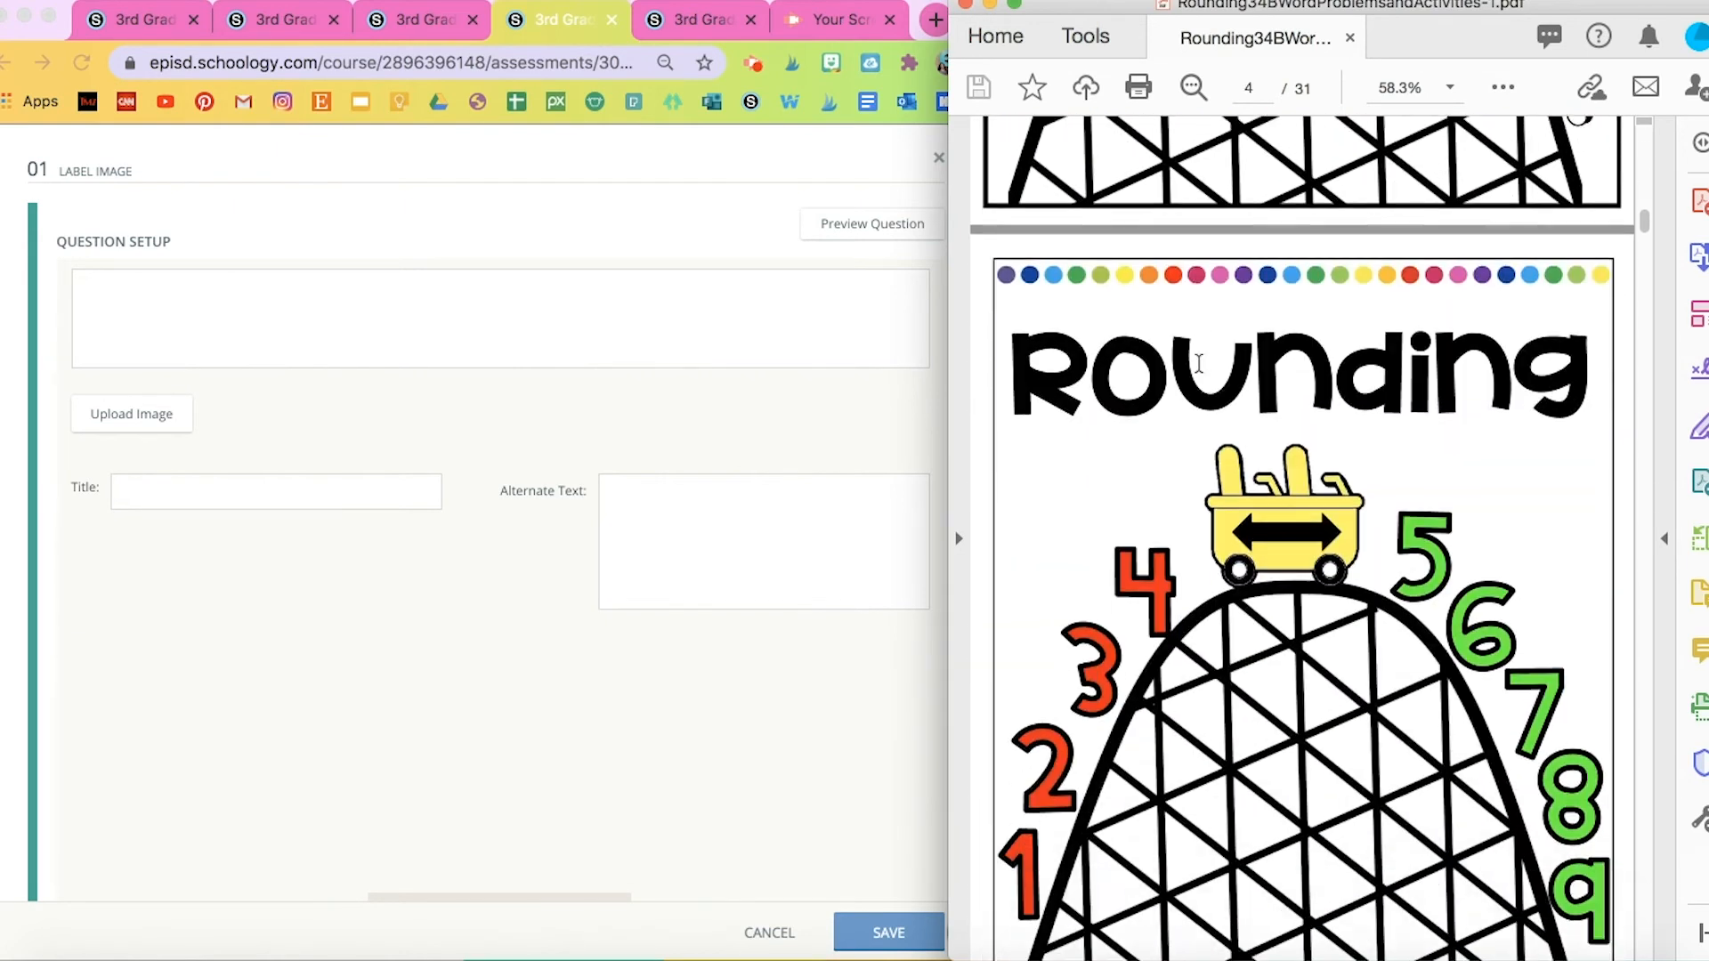
scroll(1199, 361, "down", 20)
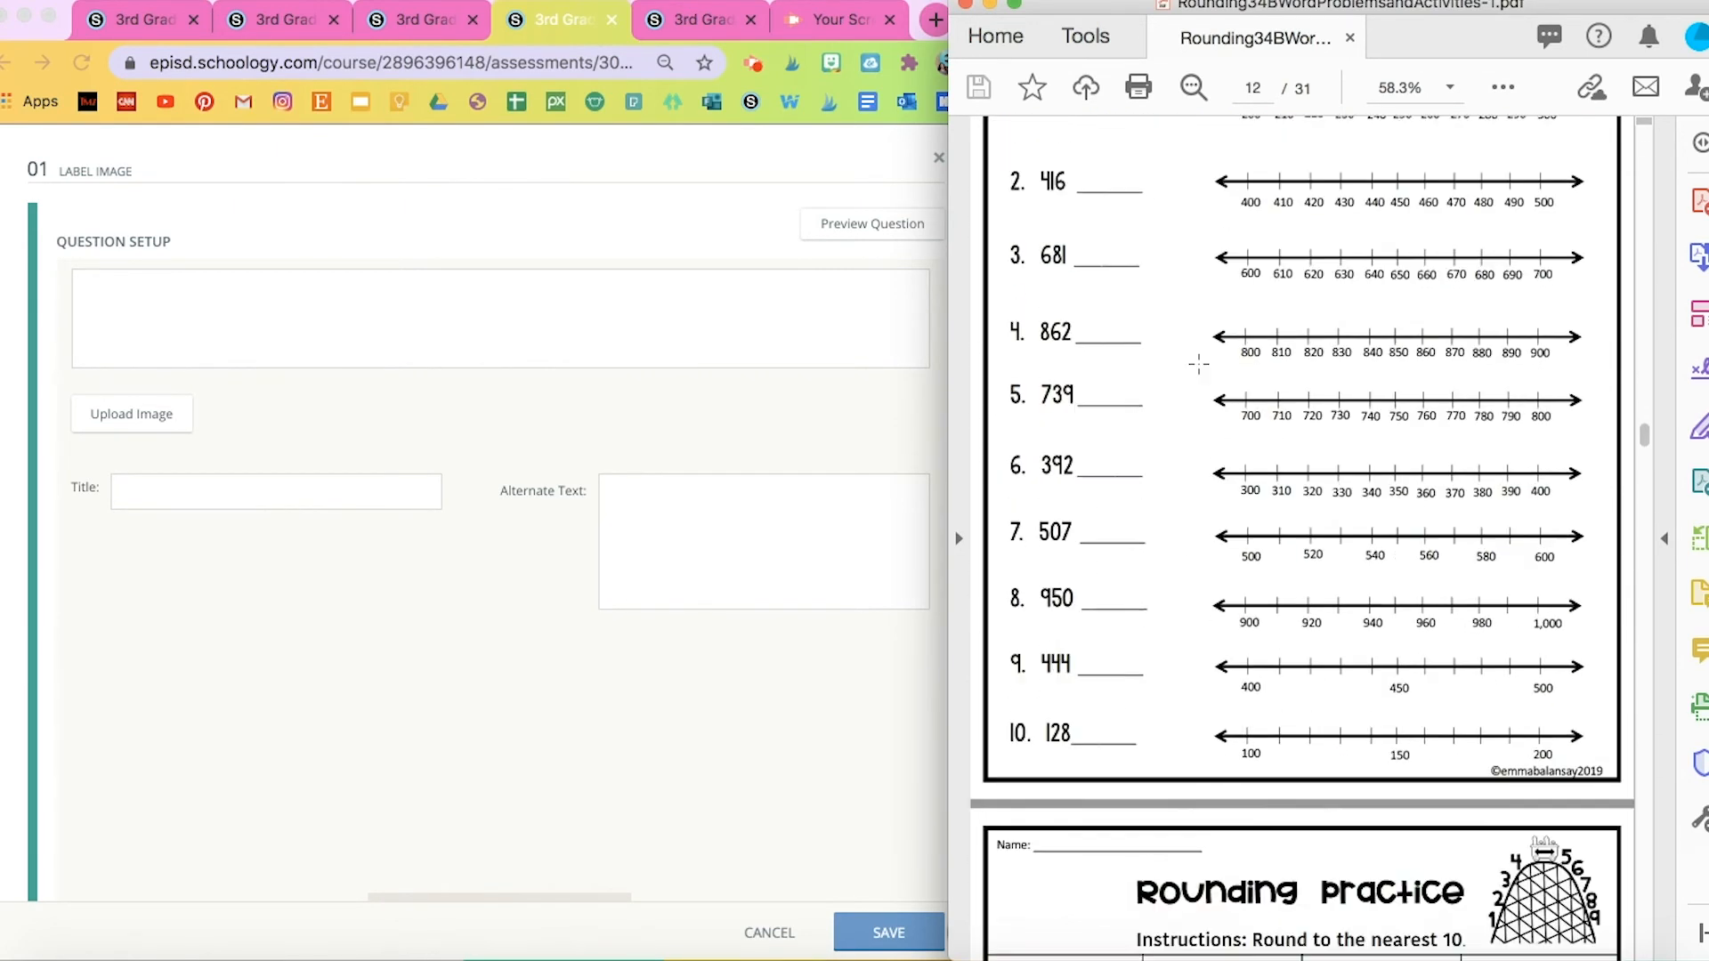
scroll(1199, 363, "down", 3)
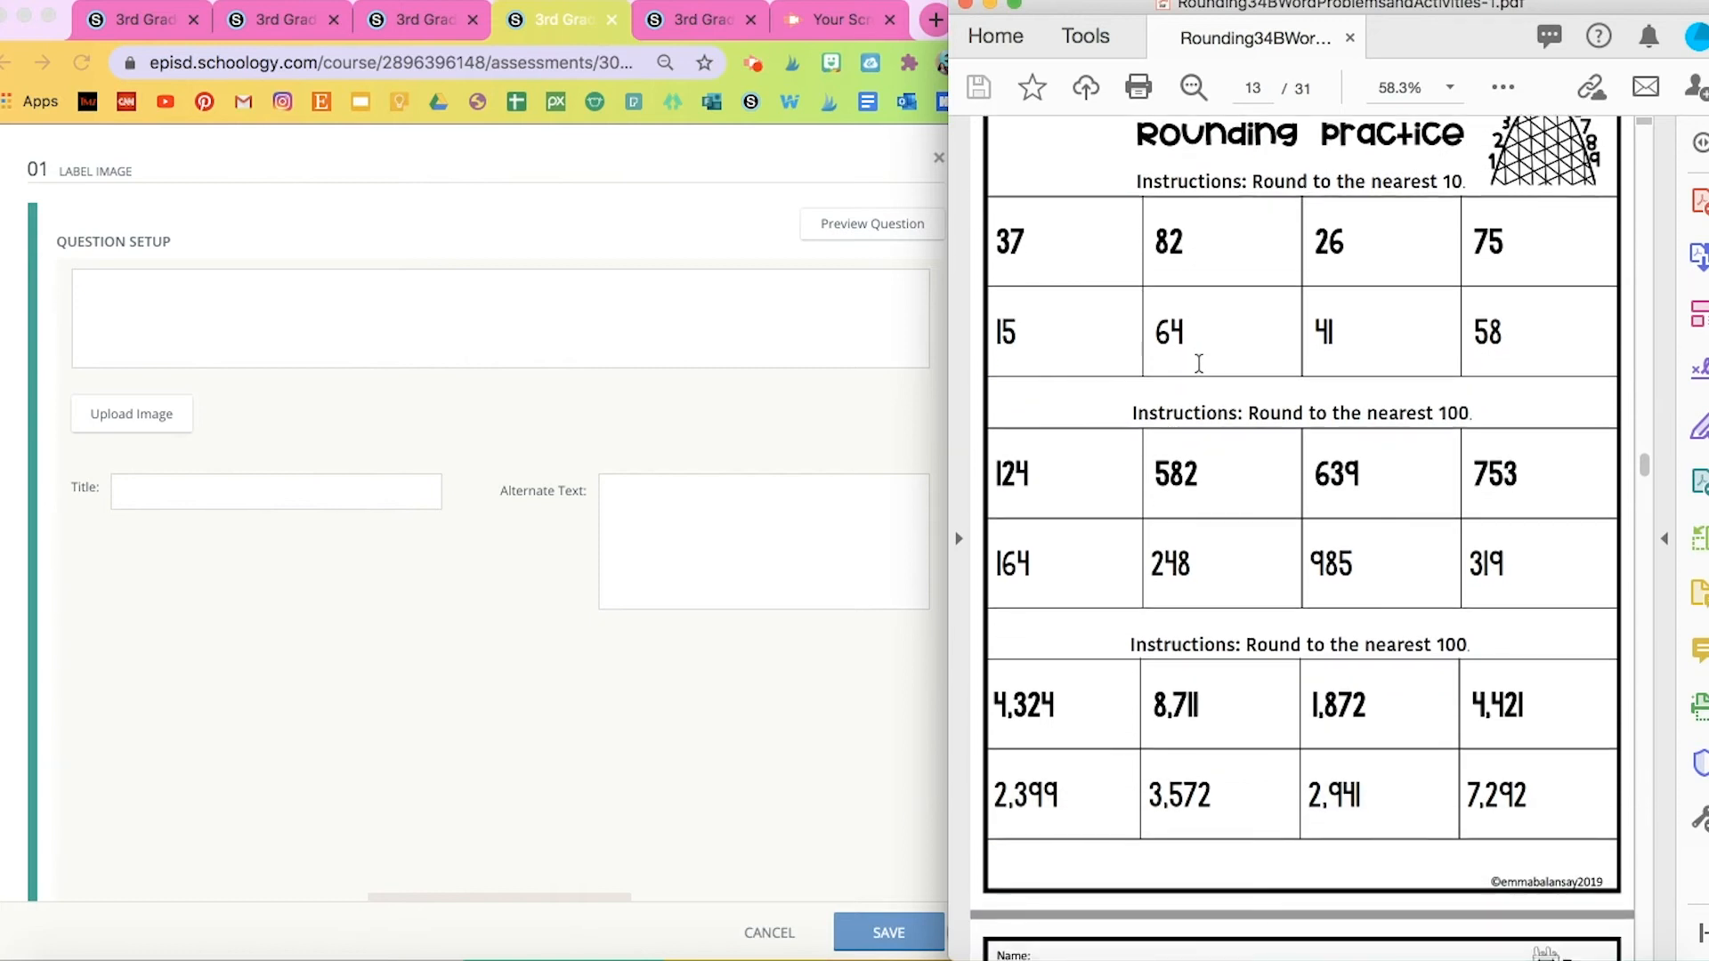
scroll(1199, 363, "up", 3)
scroll(1199, 364, "down", 1)
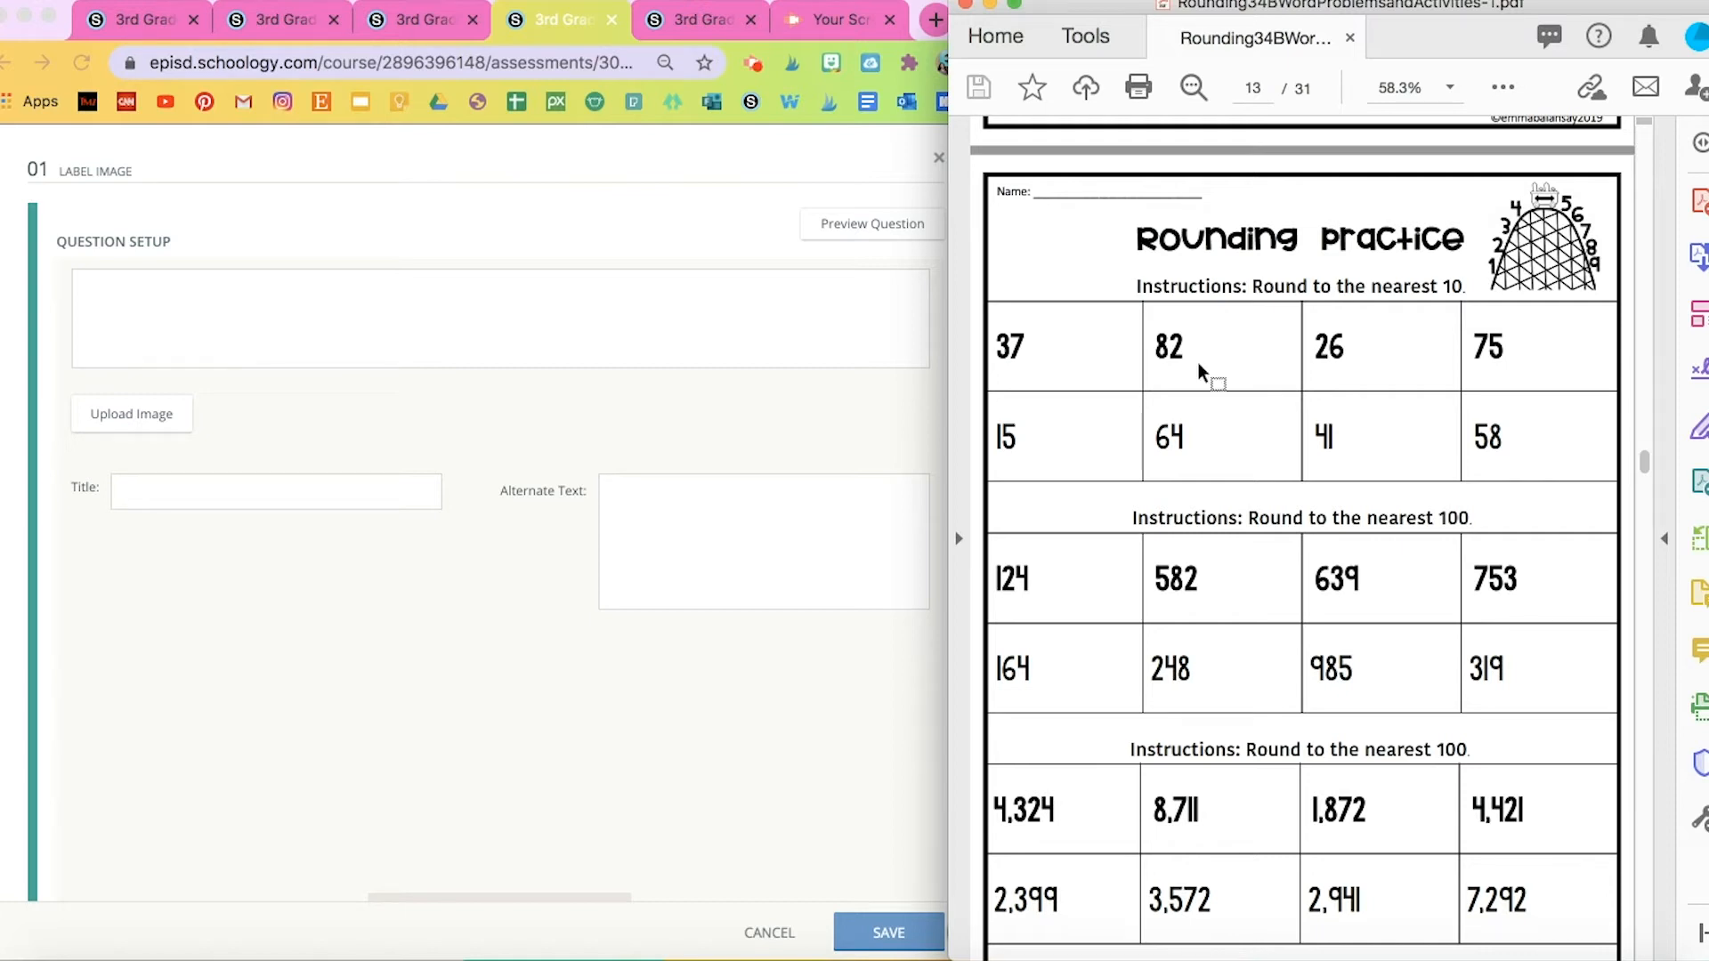
Capture a screenshot of the worksheet from its title through the "Round to the nearest 10" table, and minimize the PDF window
key("super+shift+4")
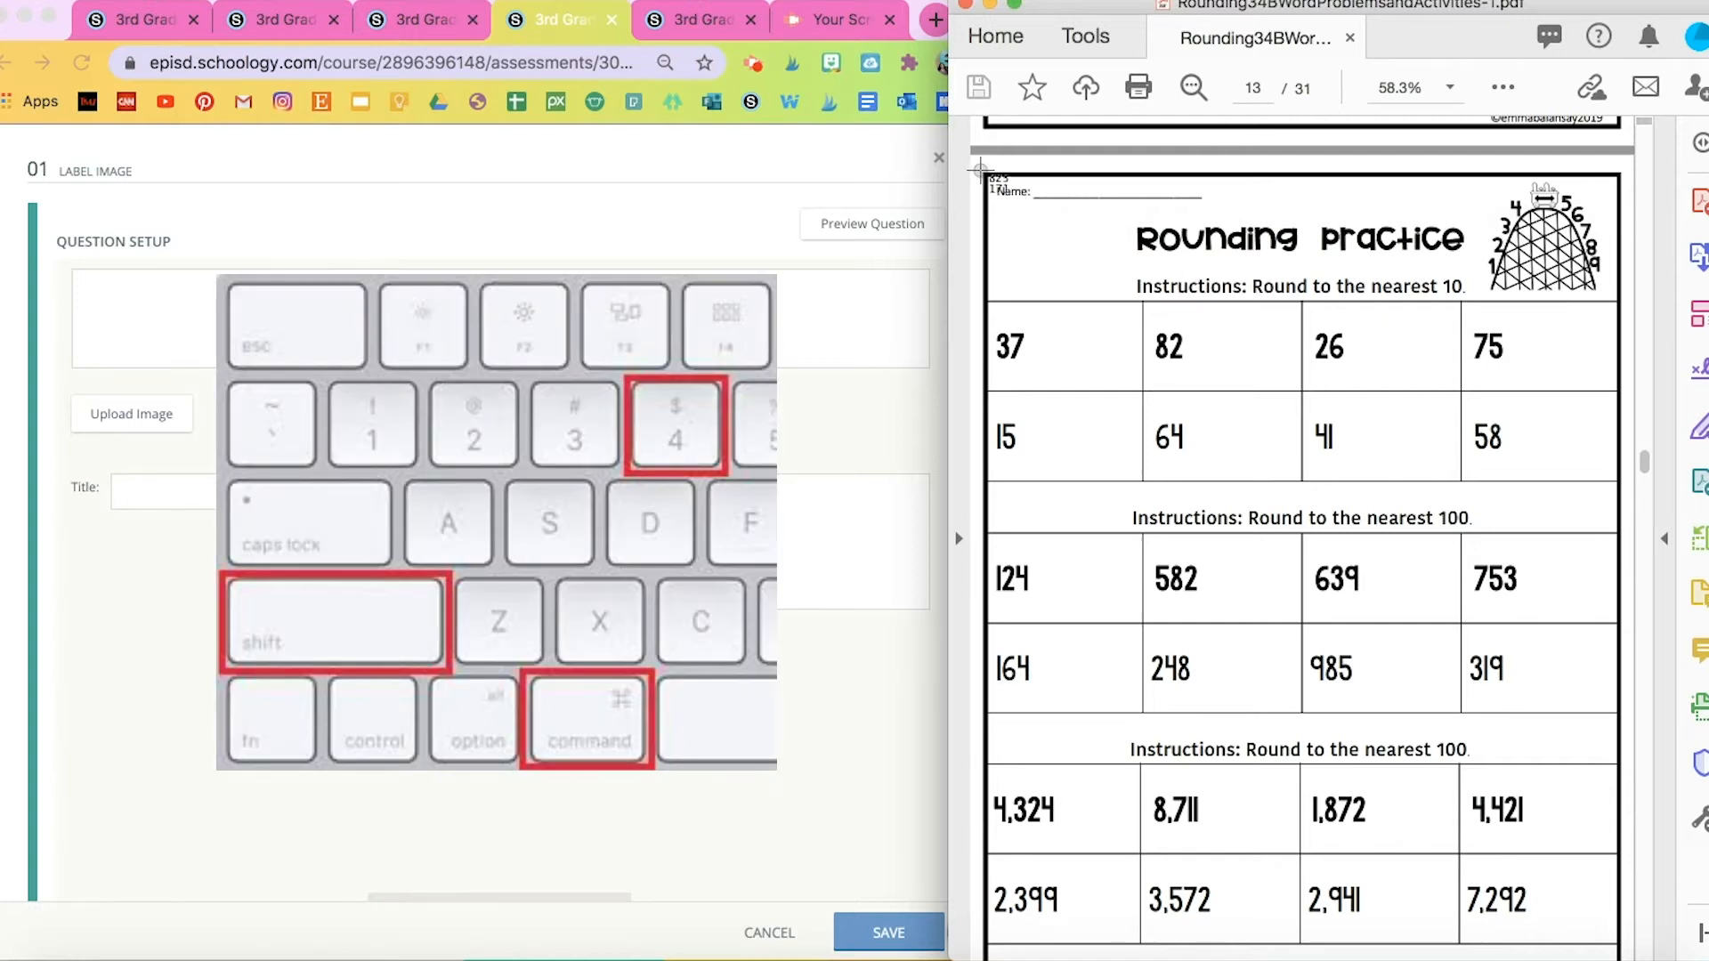
left_click_drag(980, 168, 1622, 487)
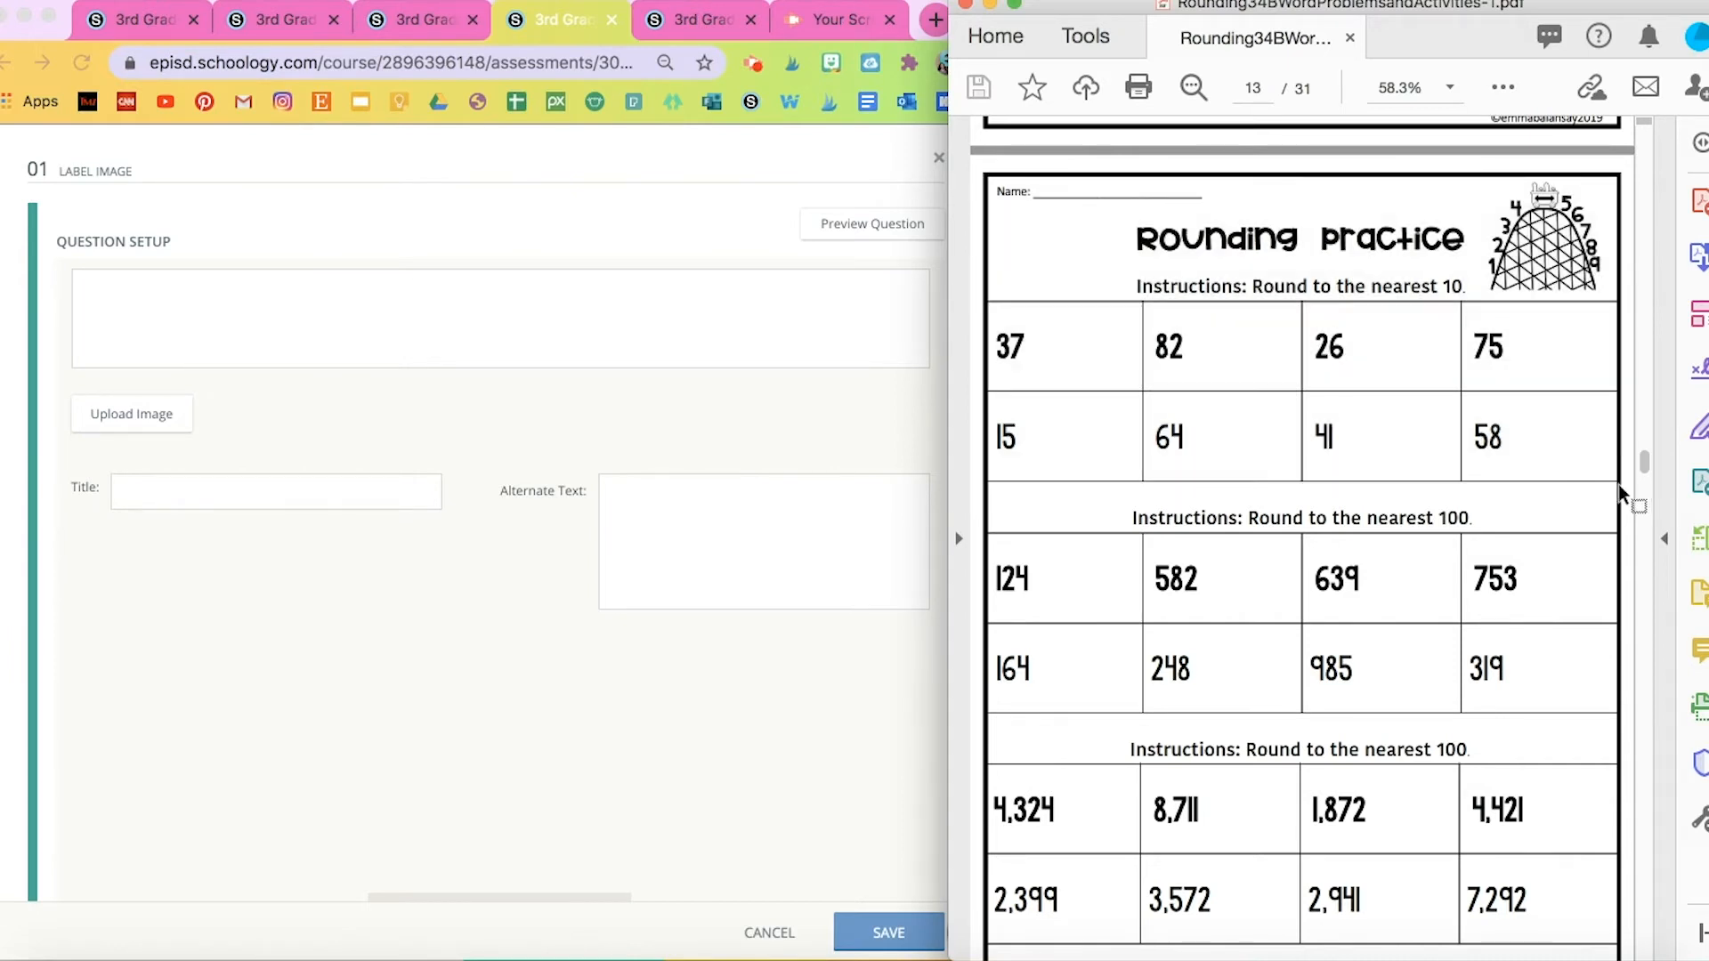
left_click(992, 6)
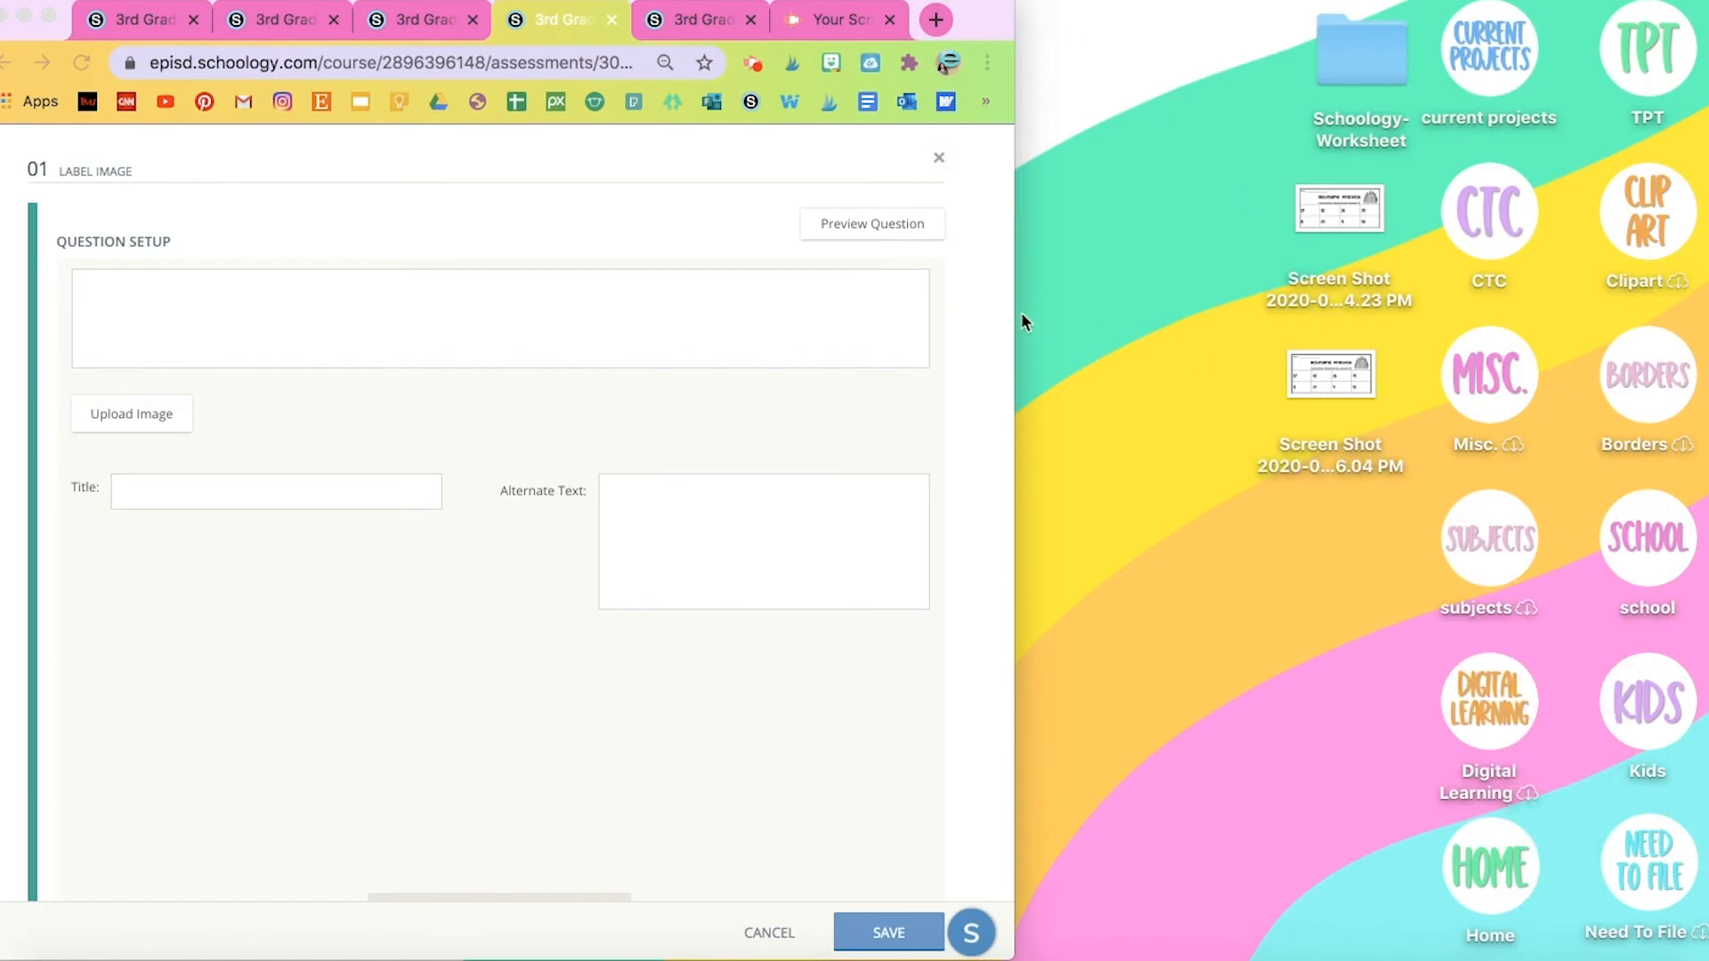
Widen the browser window and insert the desktop worksheet screenshot ending in 4.23 PM into the question's text box at its default dimensions
left_click_drag(1015, 309, 1688, 334)
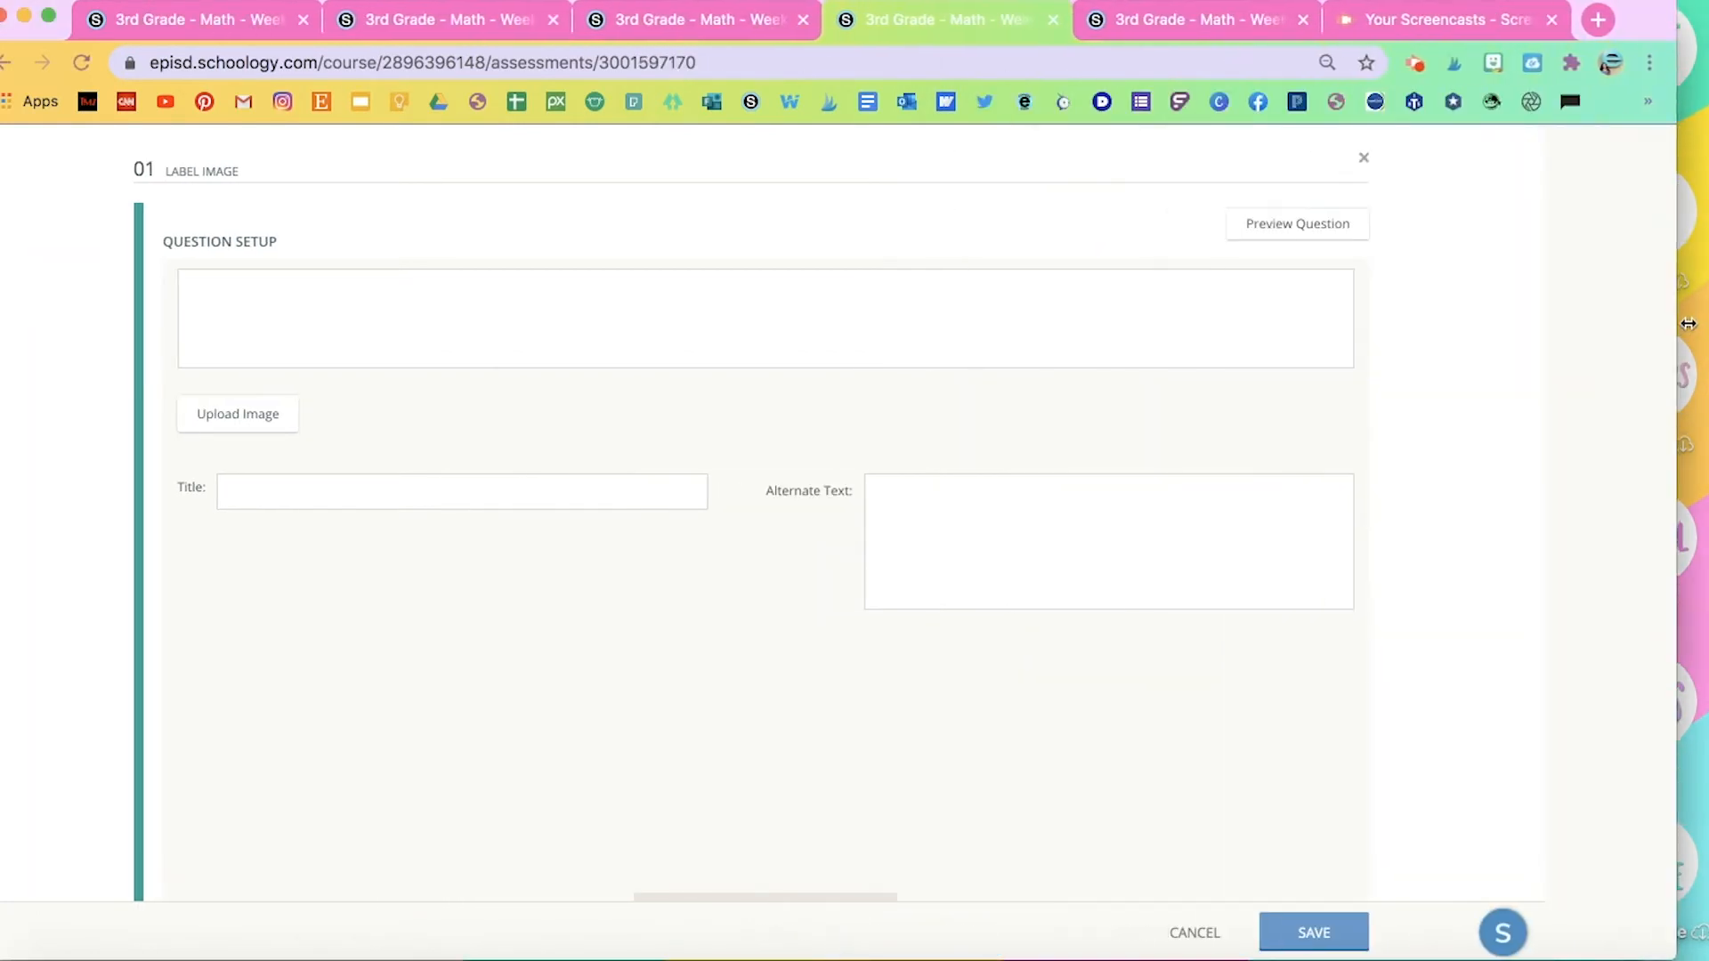
left_click(461, 282)
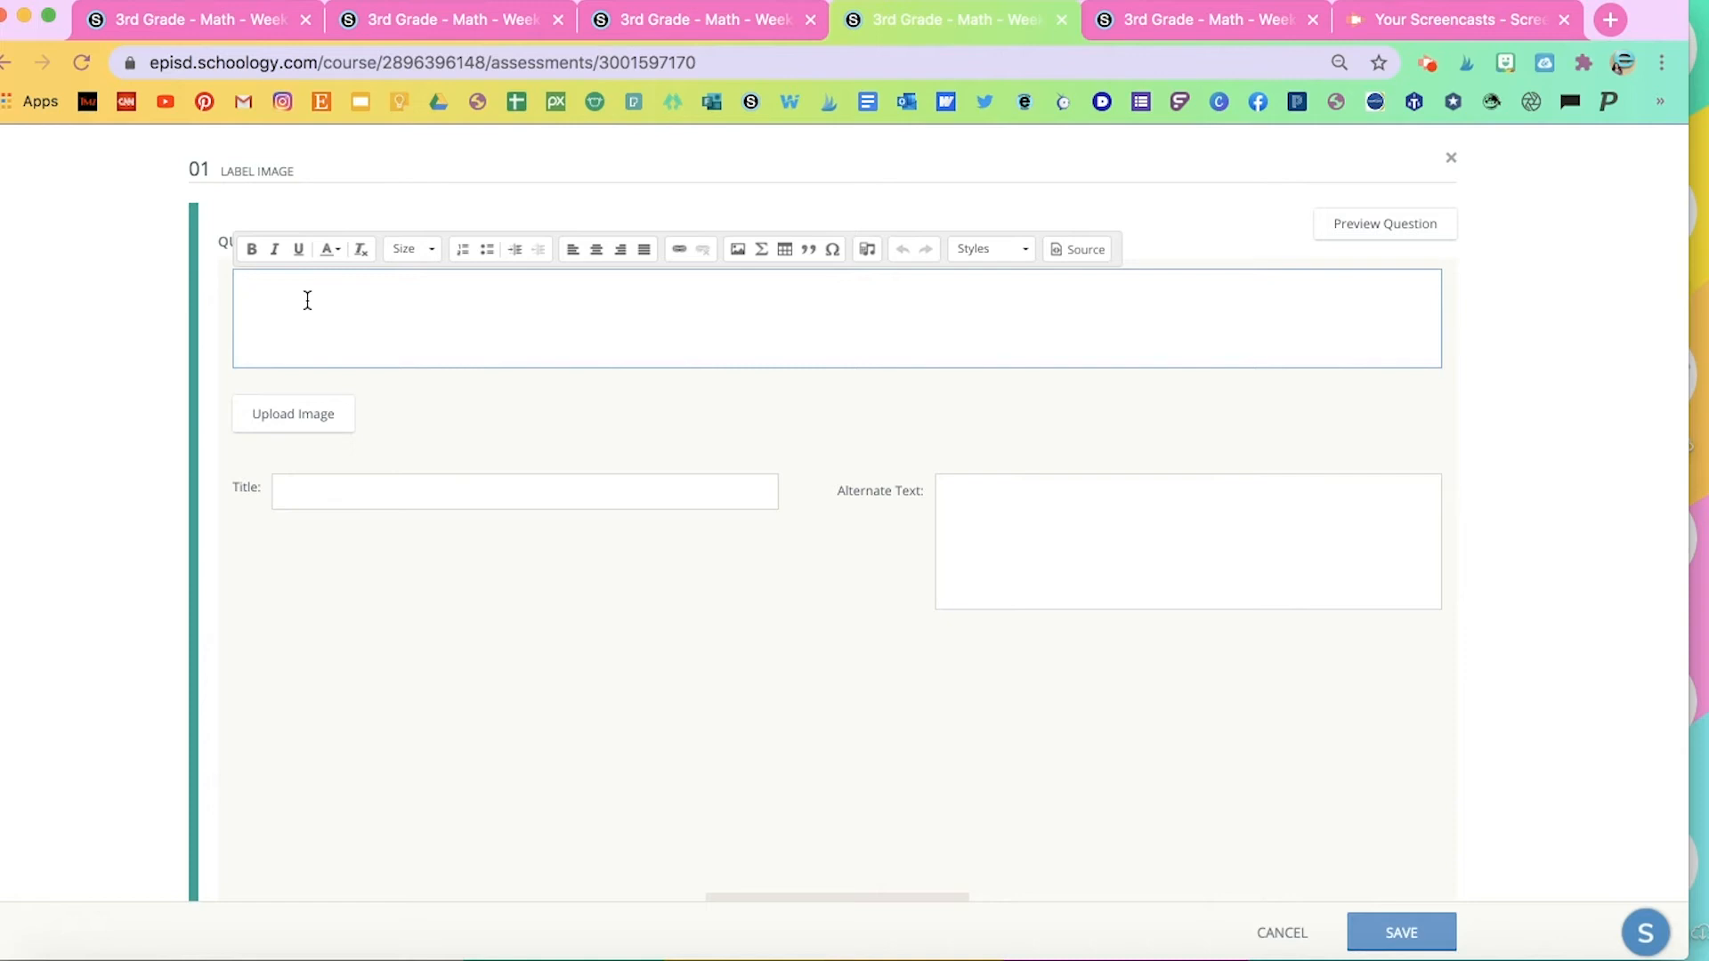
left_click(733, 250)
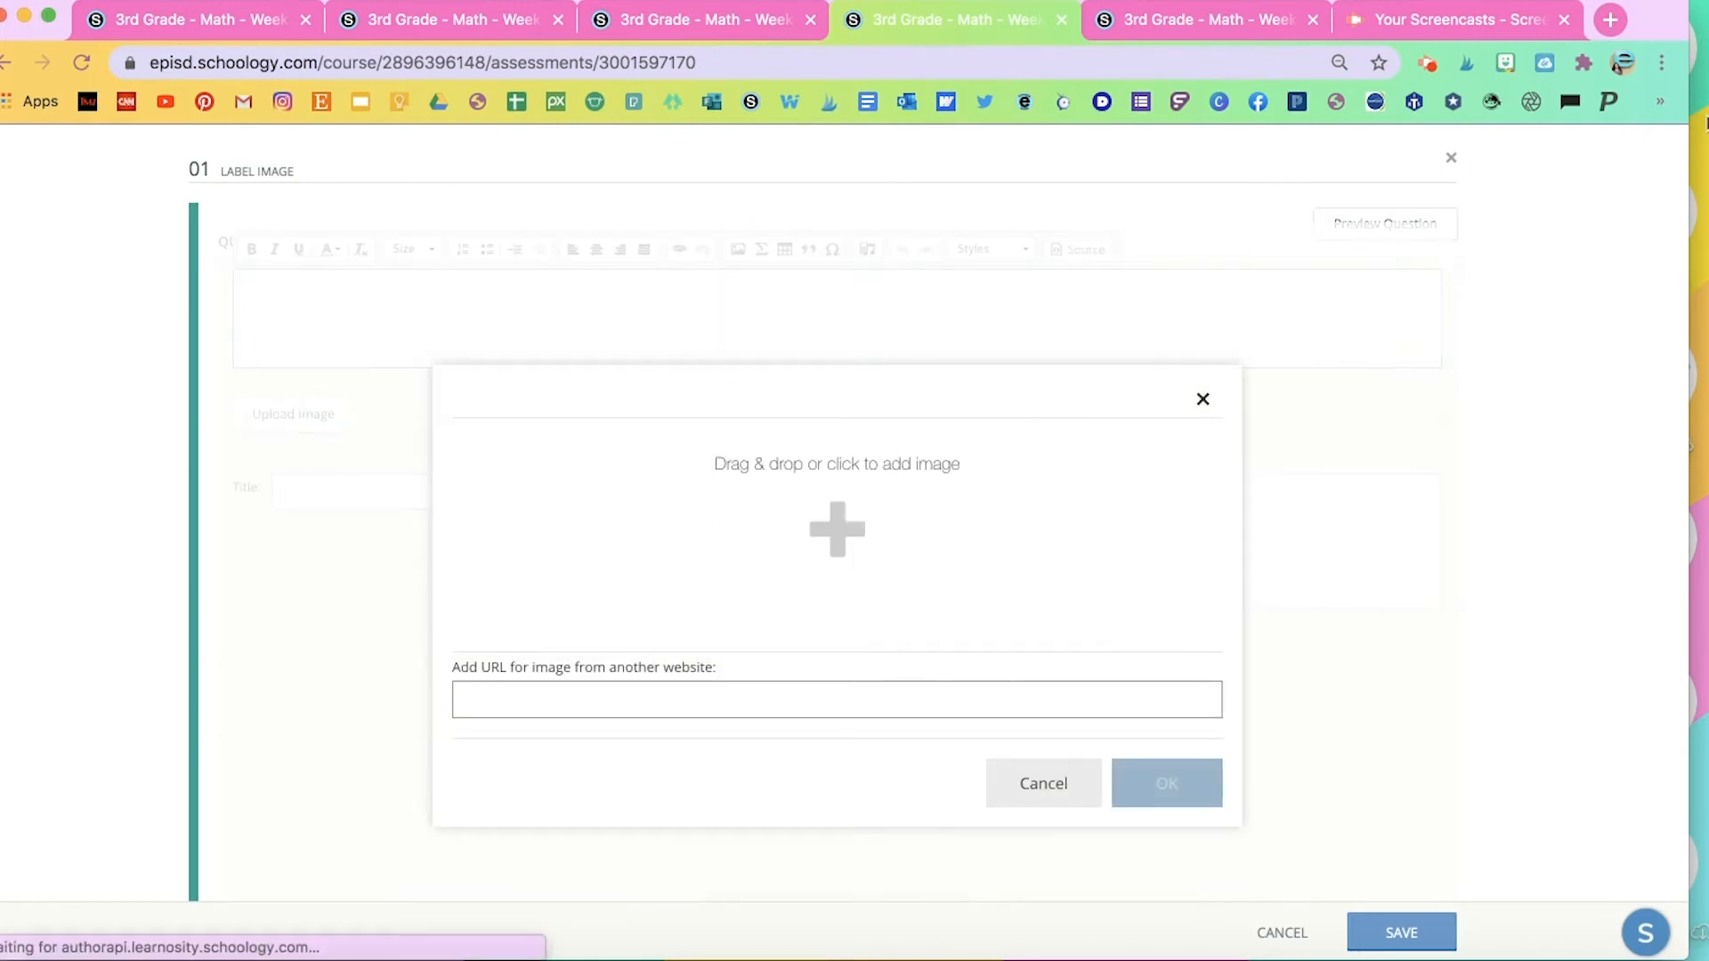
left_click_drag(1672, 5, 1226, 4)
left_click_drag(1369, 202, 619, 506)
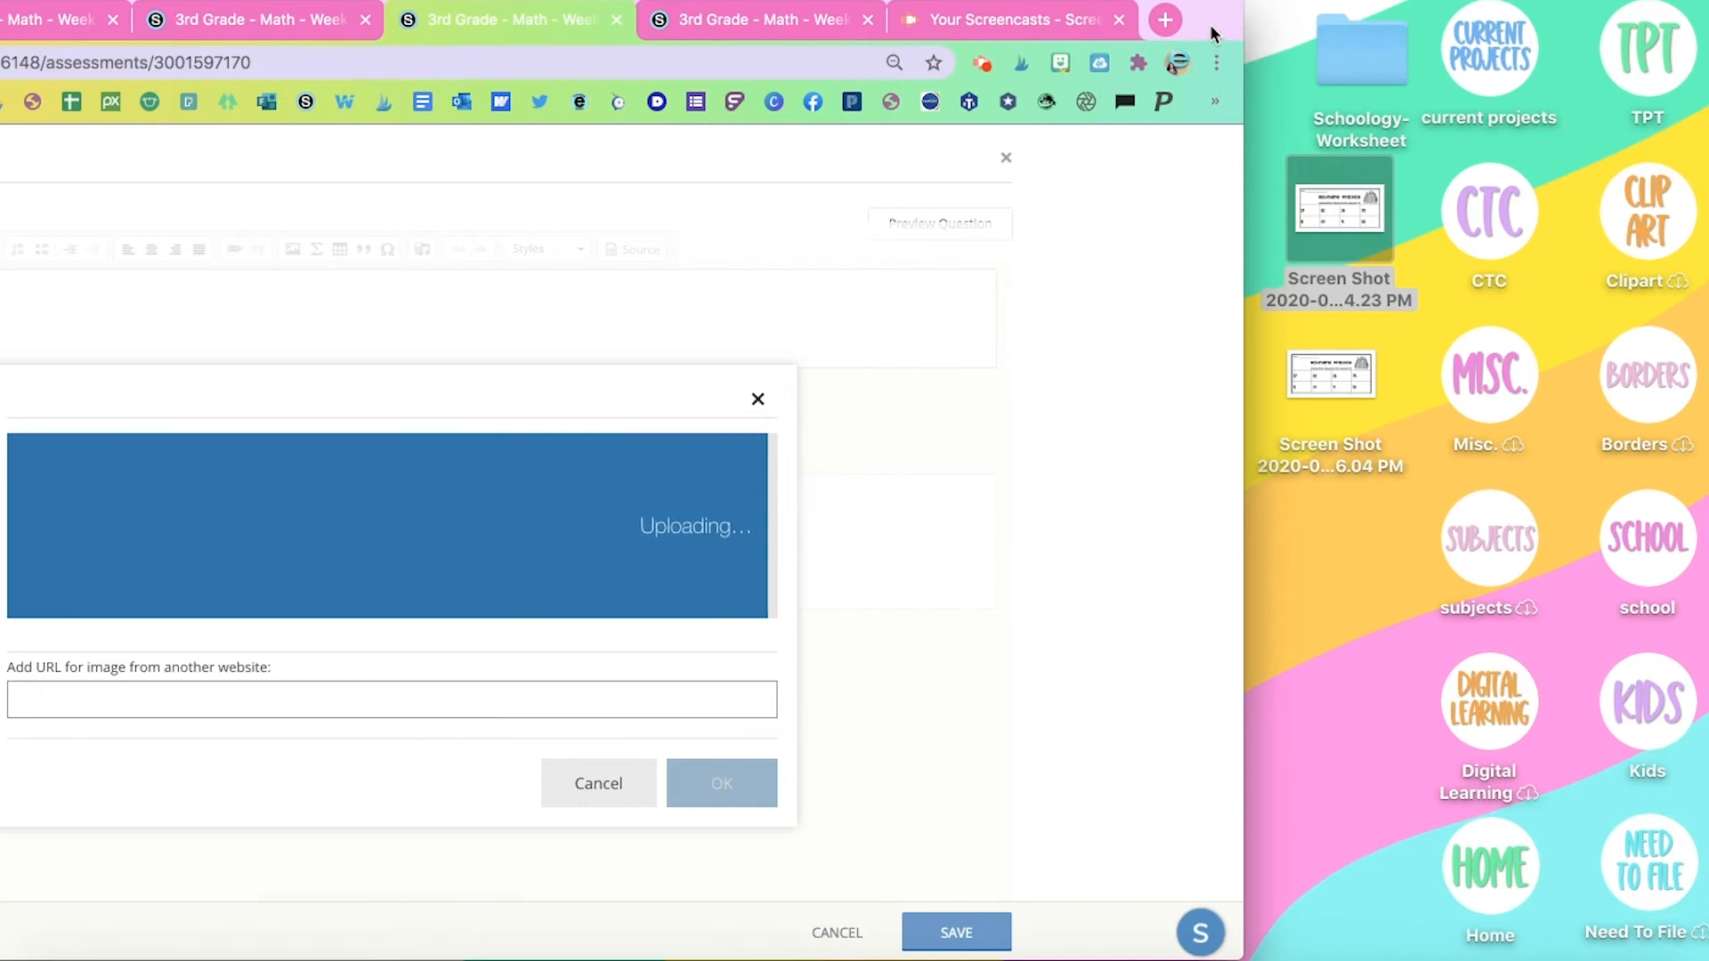
left_click_drag(1210, 24, 1656, 24)
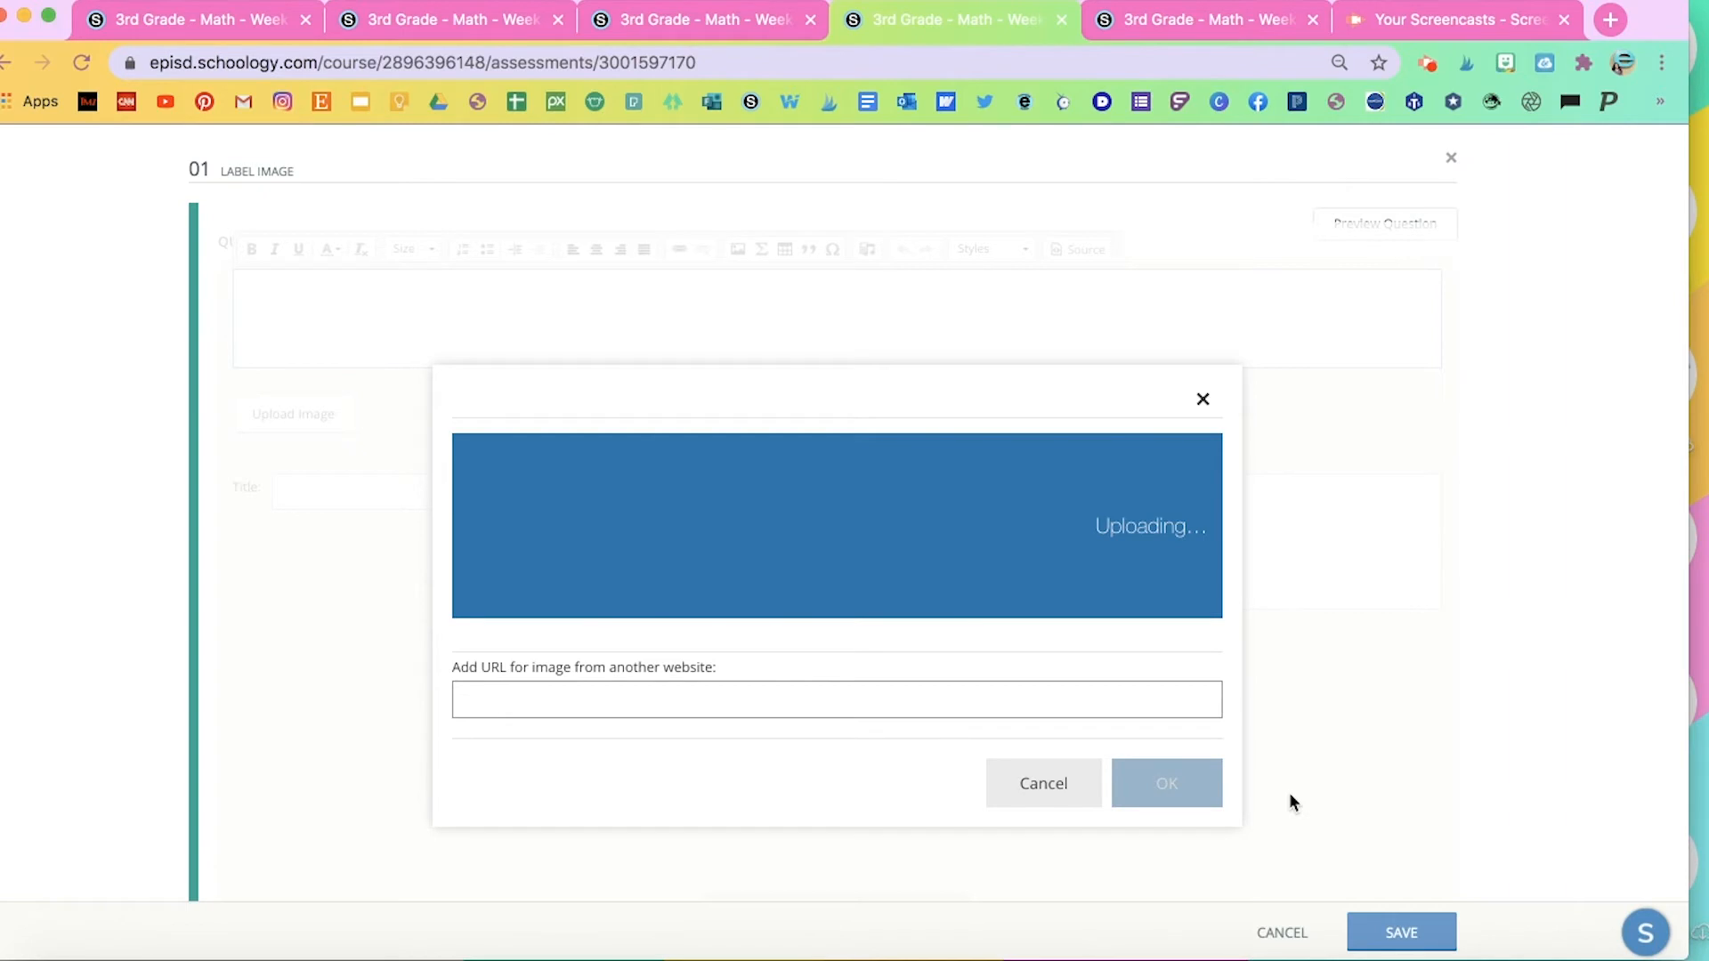
scroll(1289, 792, "down", 1)
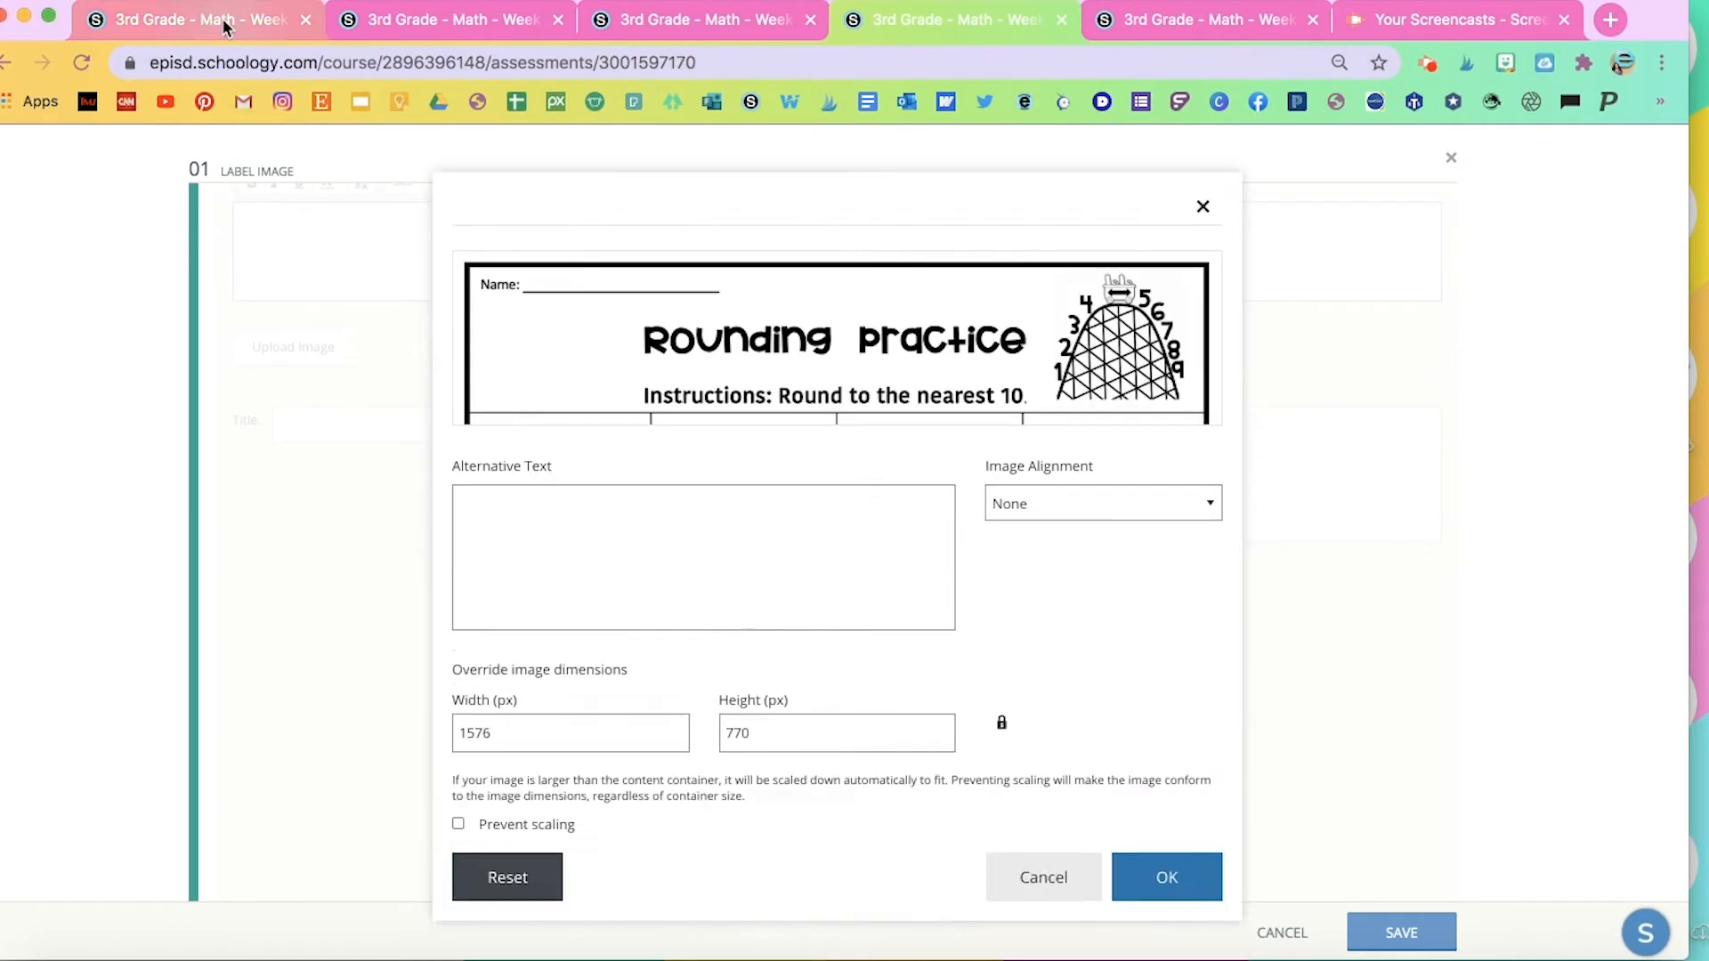
left_click(1167, 759)
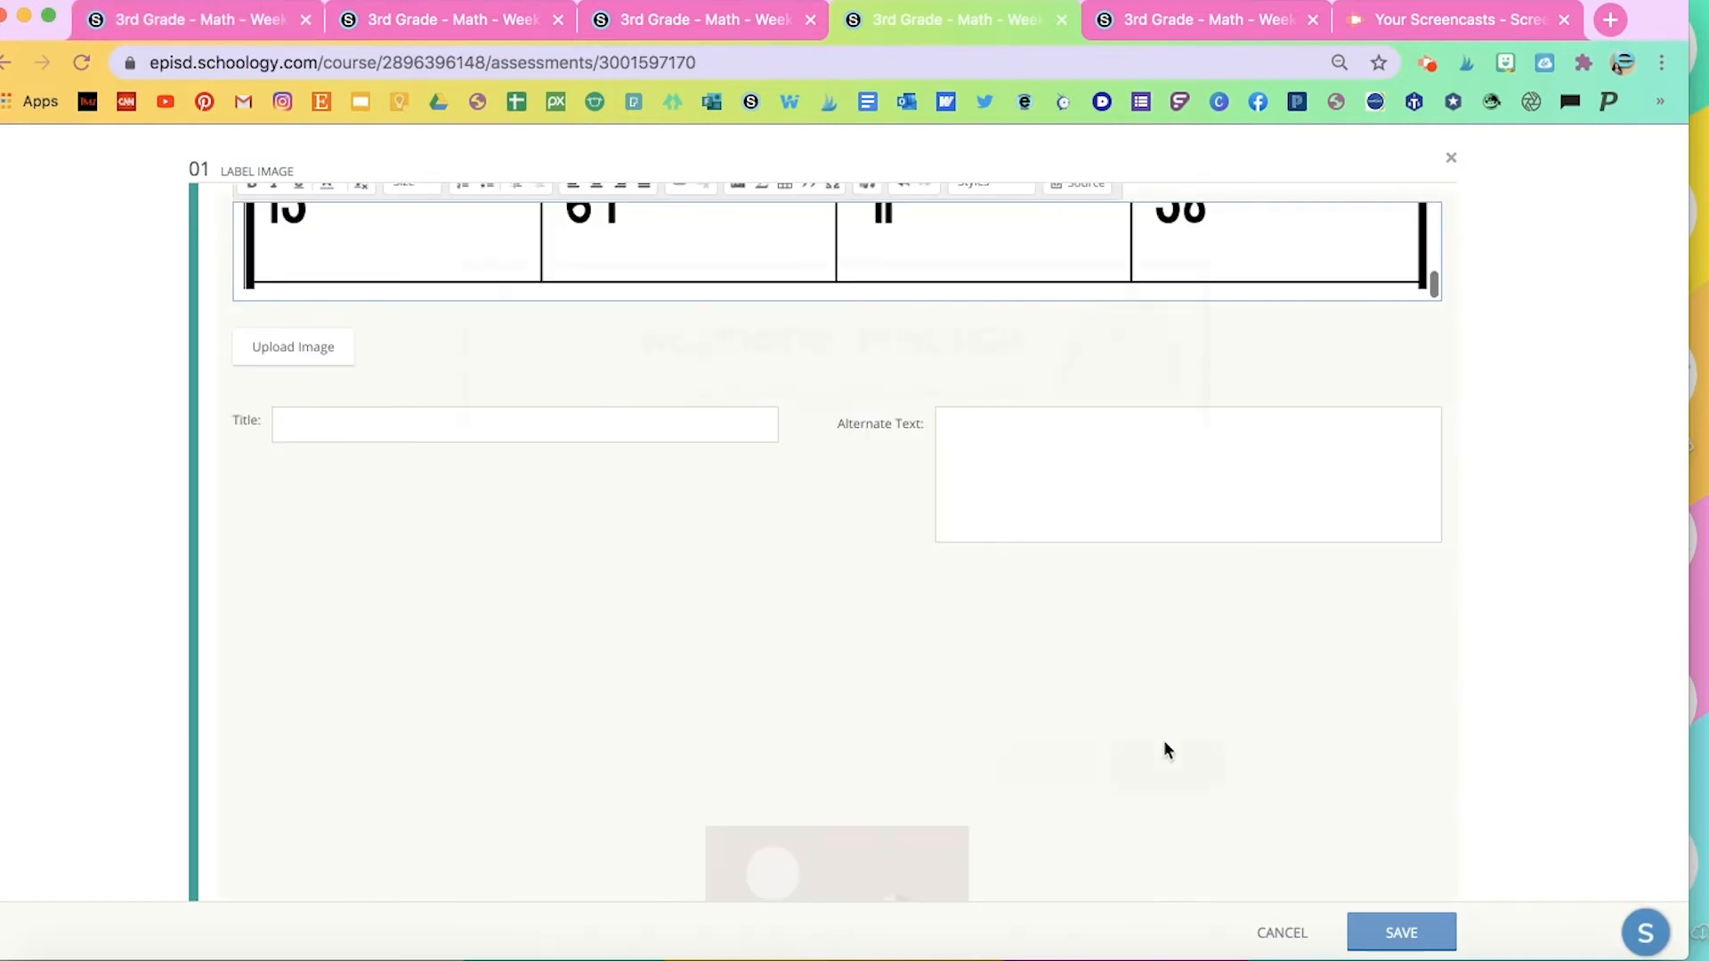
Switch to the first browser tab's existing rounding question and examine its image, response boxes and correct answer setup
scroll(1011, 753, "down", 3)
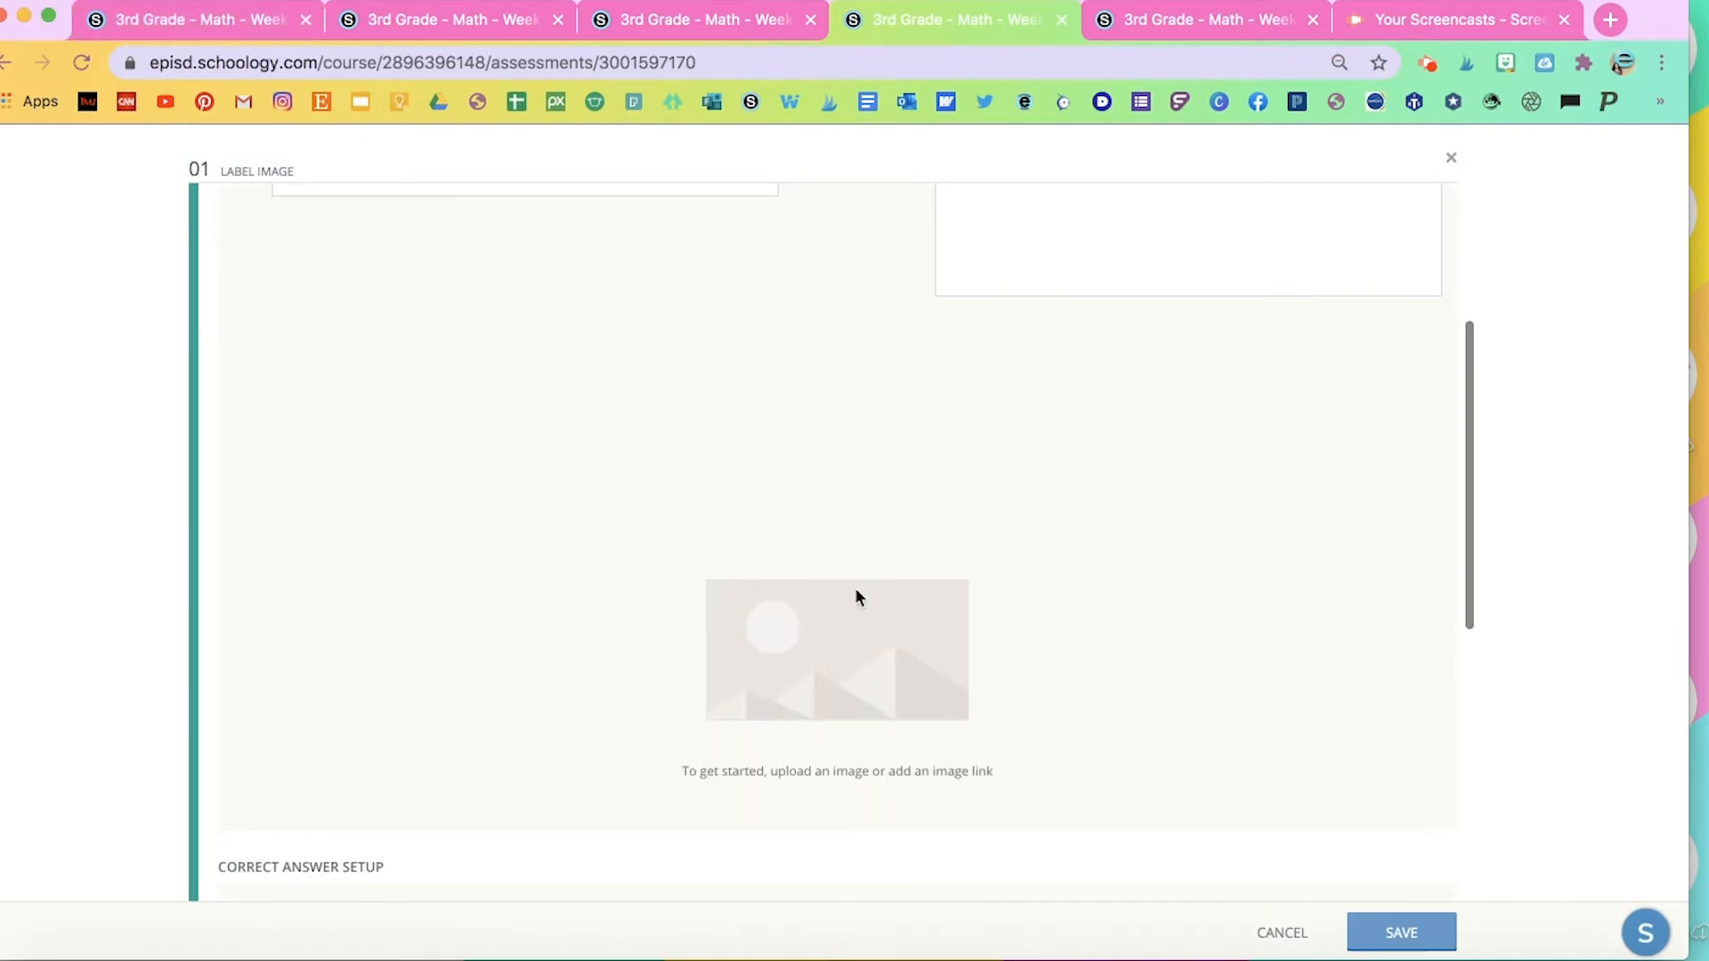
left_click(200, 9)
scroll(475, 277, "down", 3)
scroll(474, 277, "down", 3)
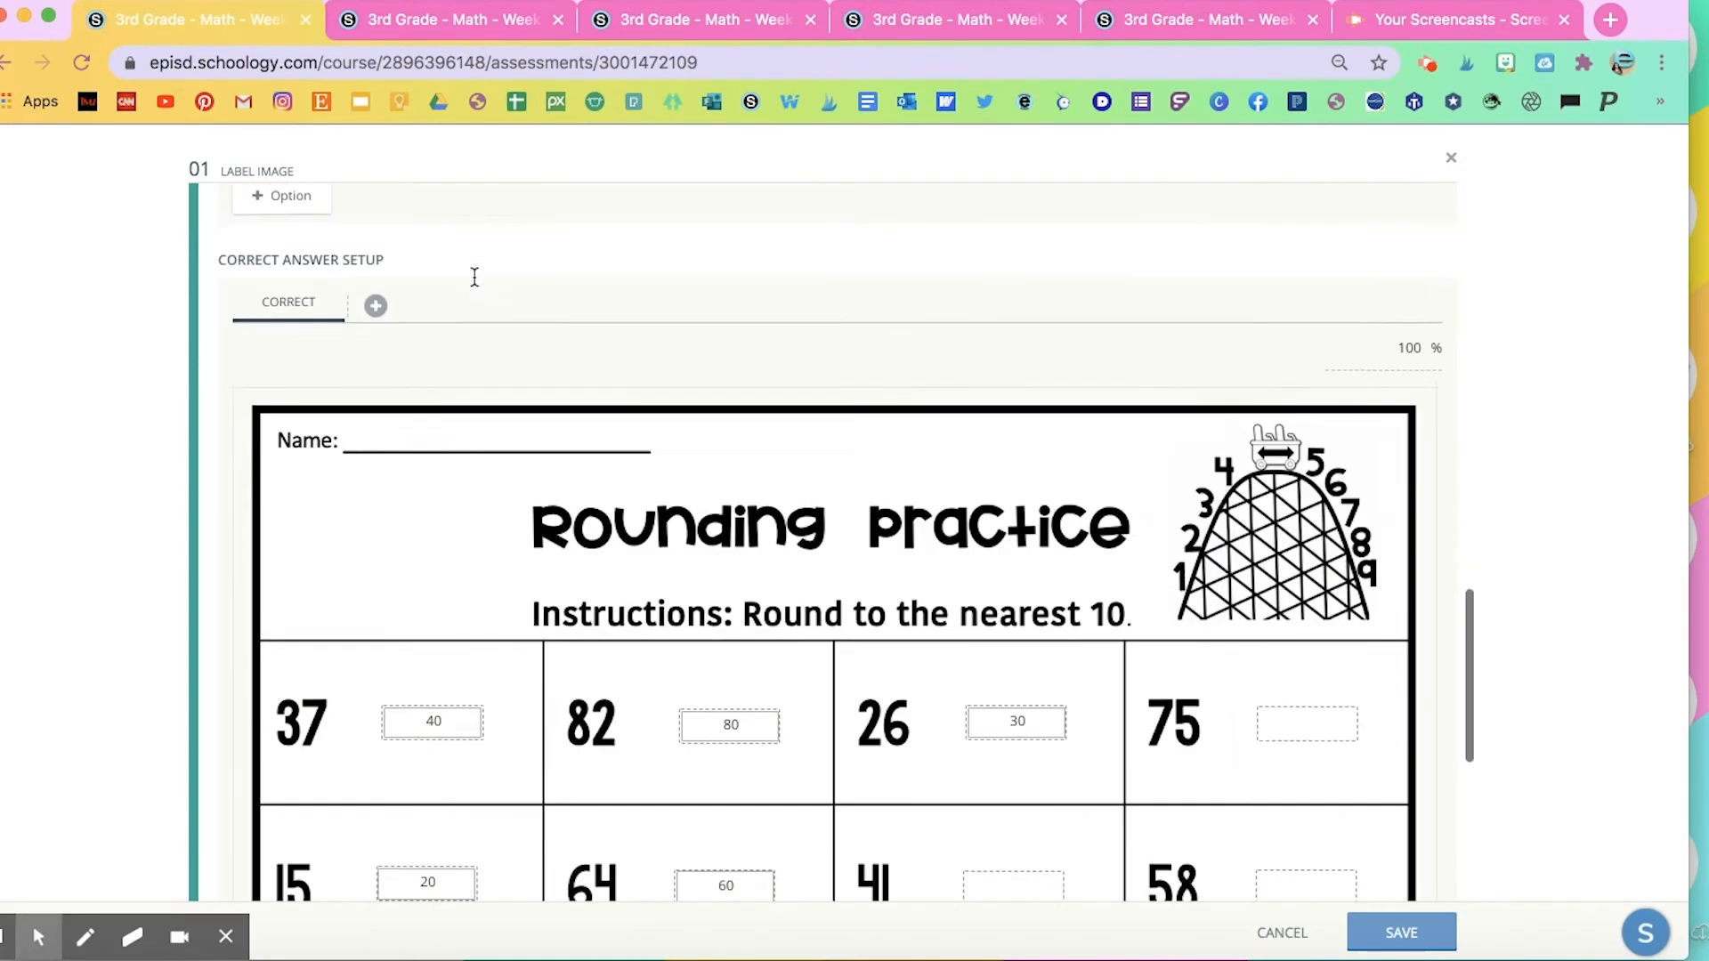
scroll(474, 277, "up", 10)
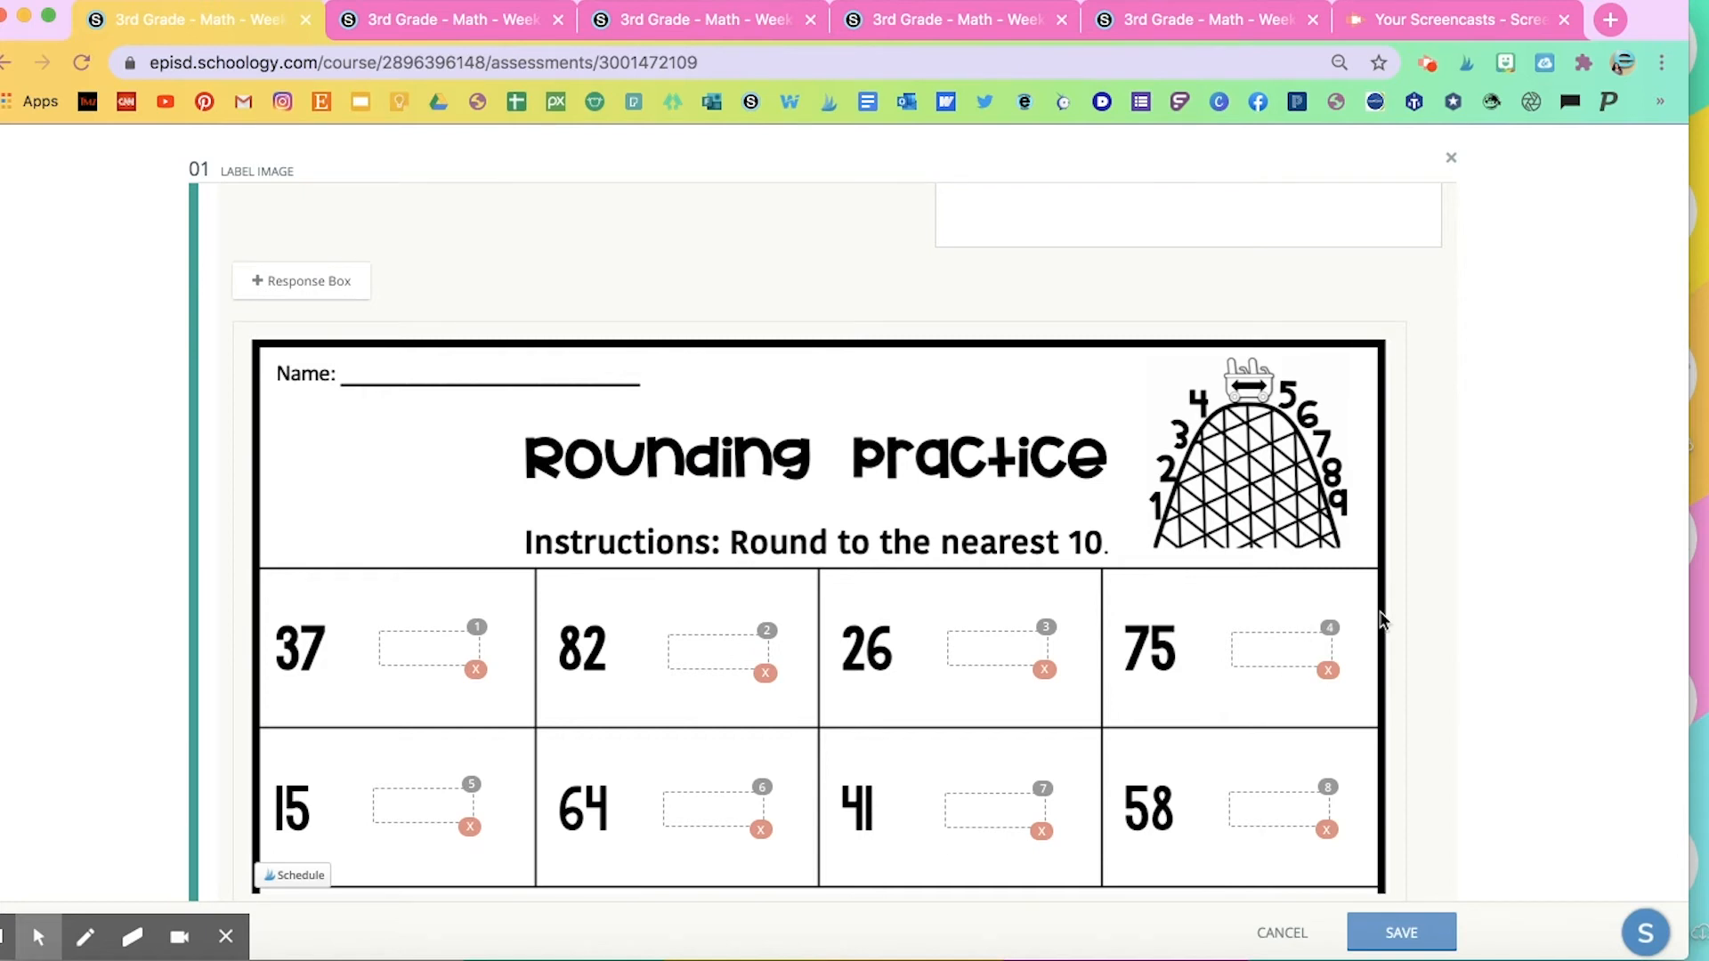
scroll(1382, 621, "up", 5)
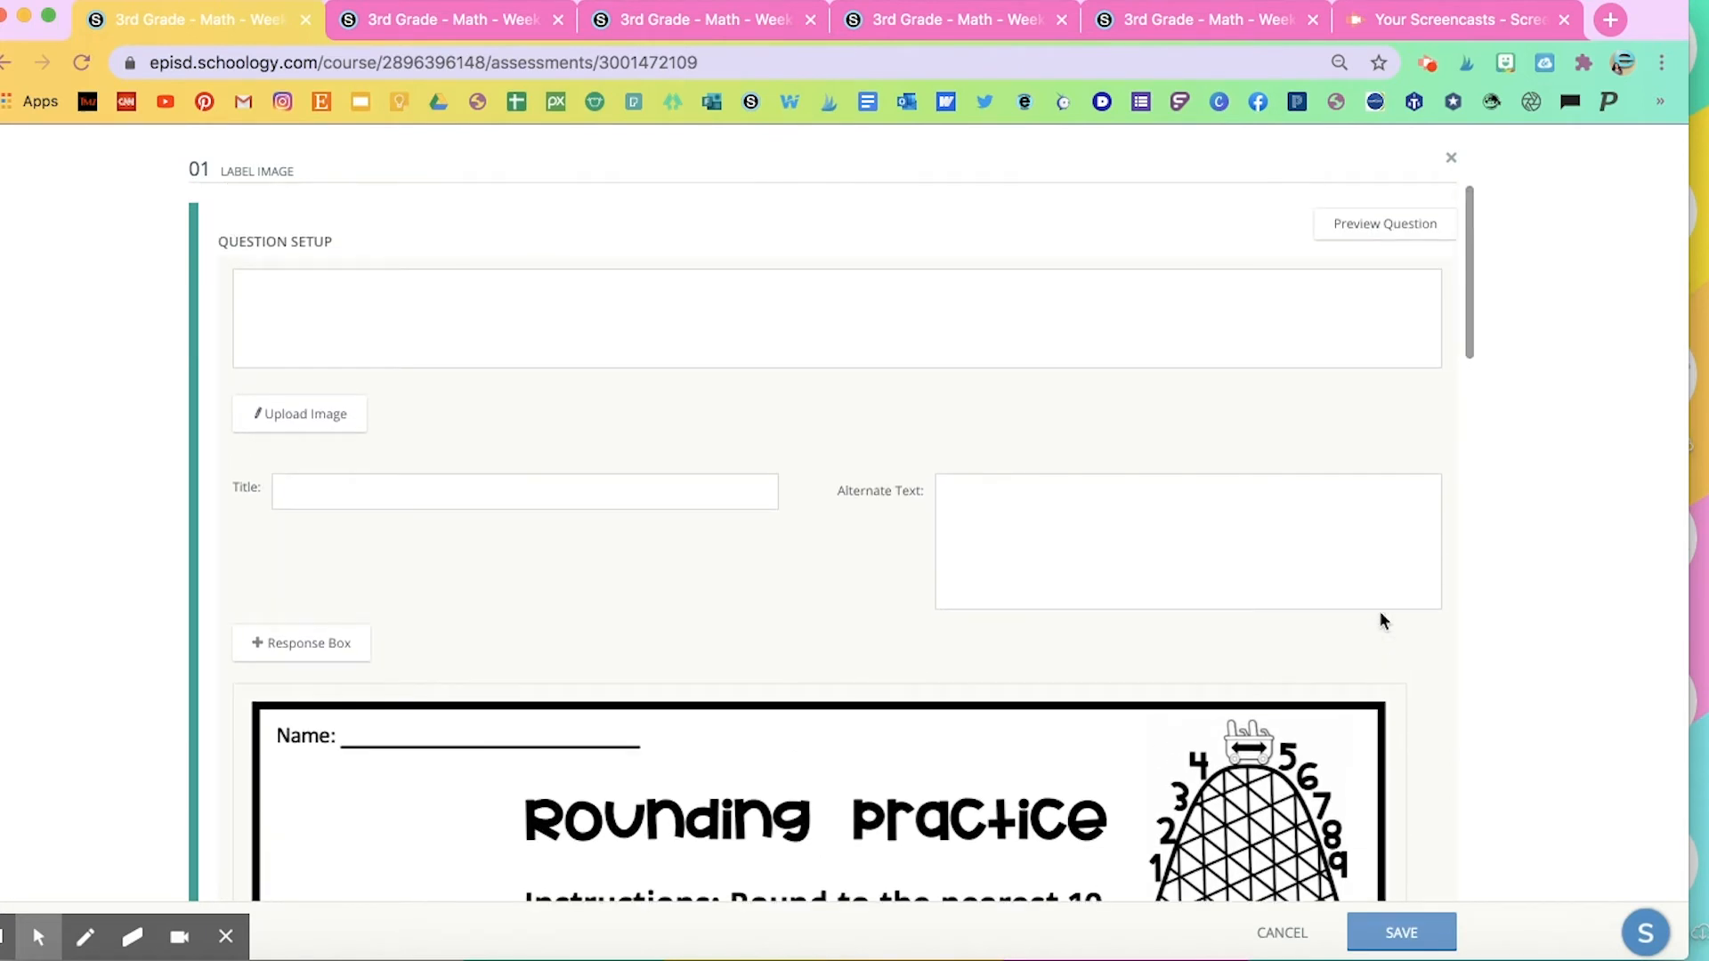
scroll(1381, 612, "down", 4)
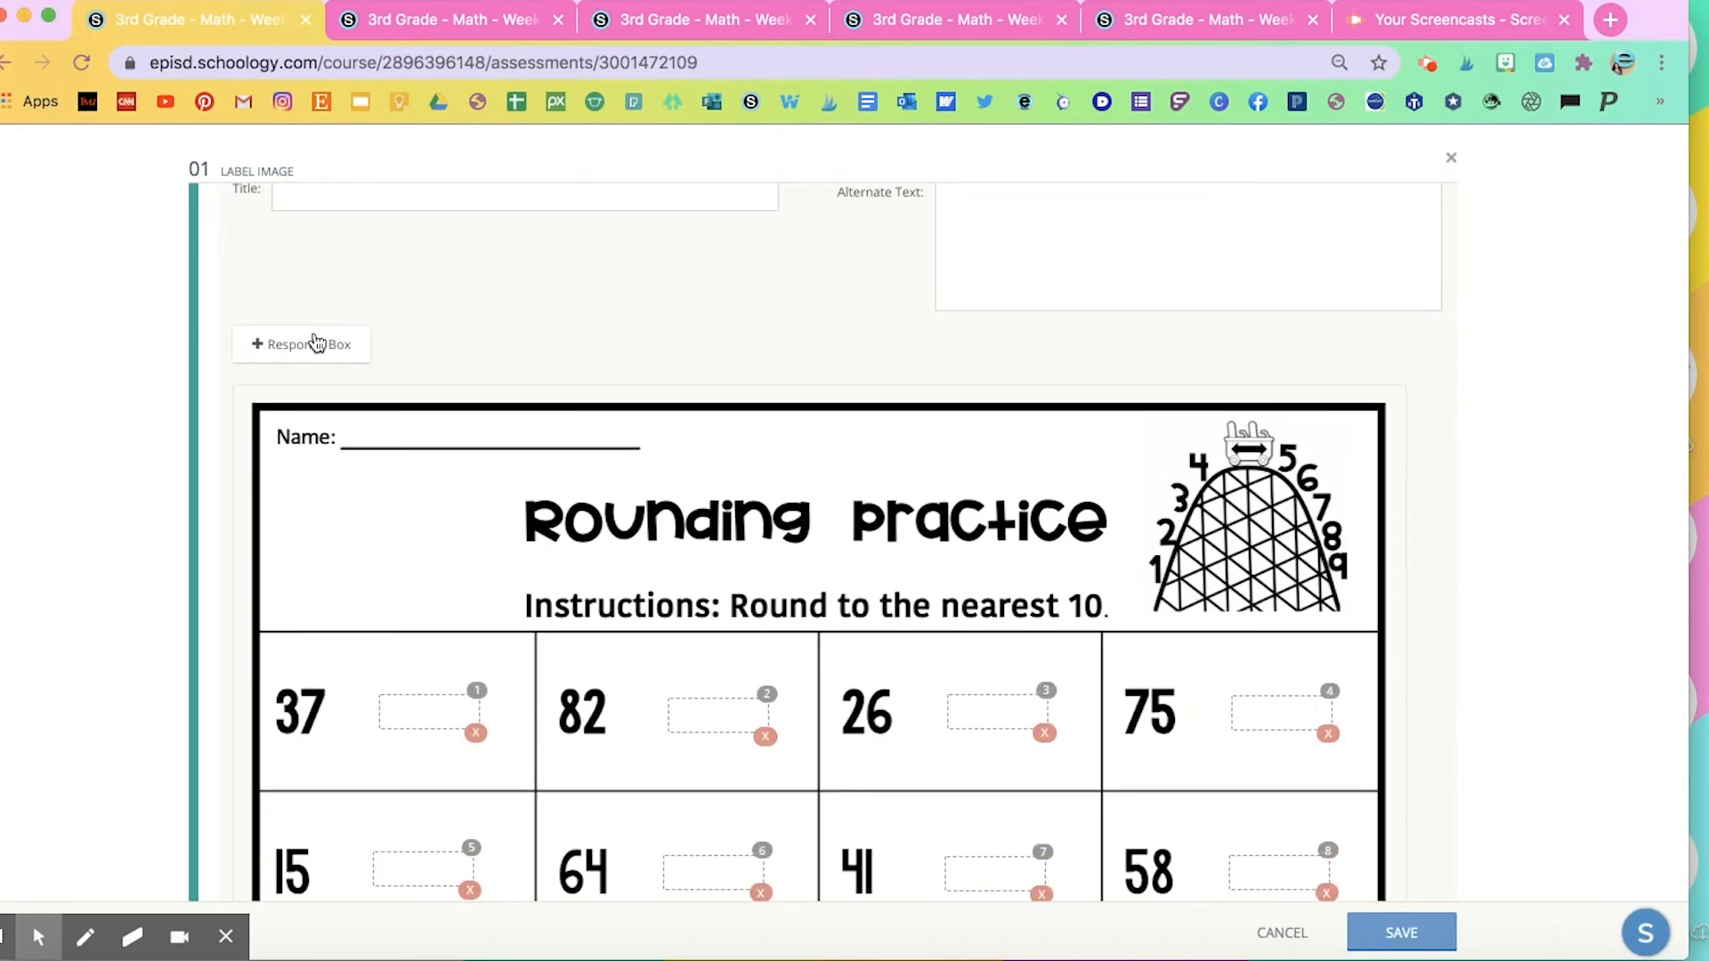
scroll(316, 343, "down", 1)
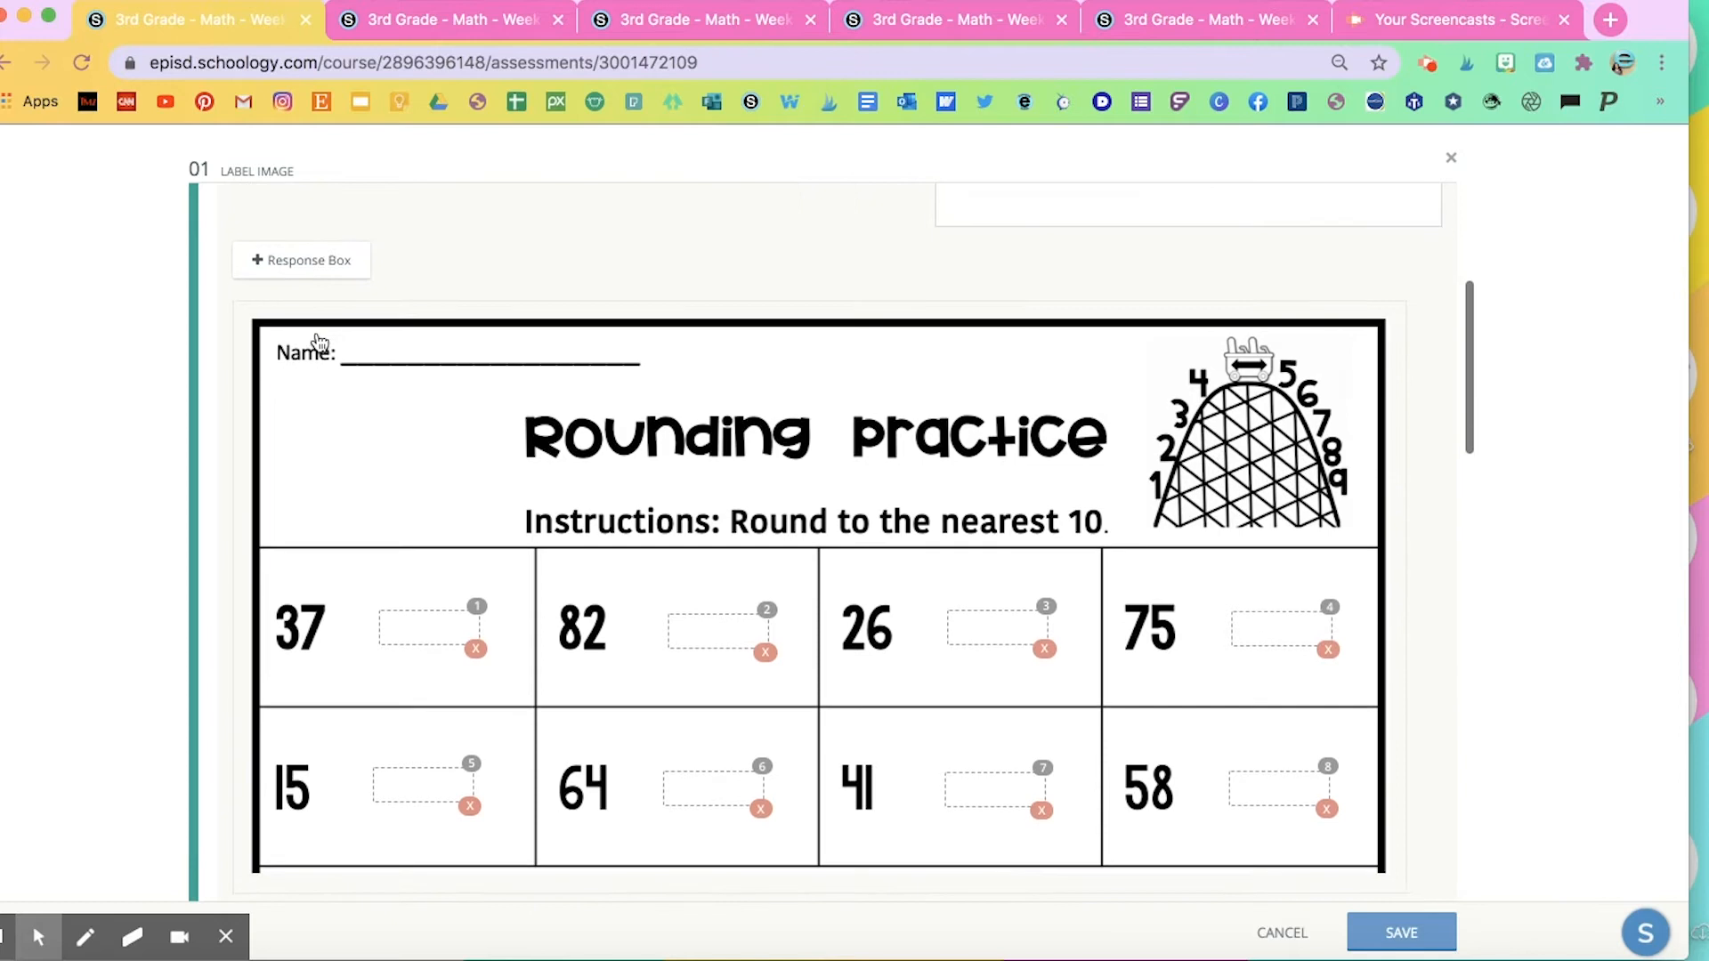
Delete the response box beside 37, add a new one and place it in the same spot
left_click(478, 649)
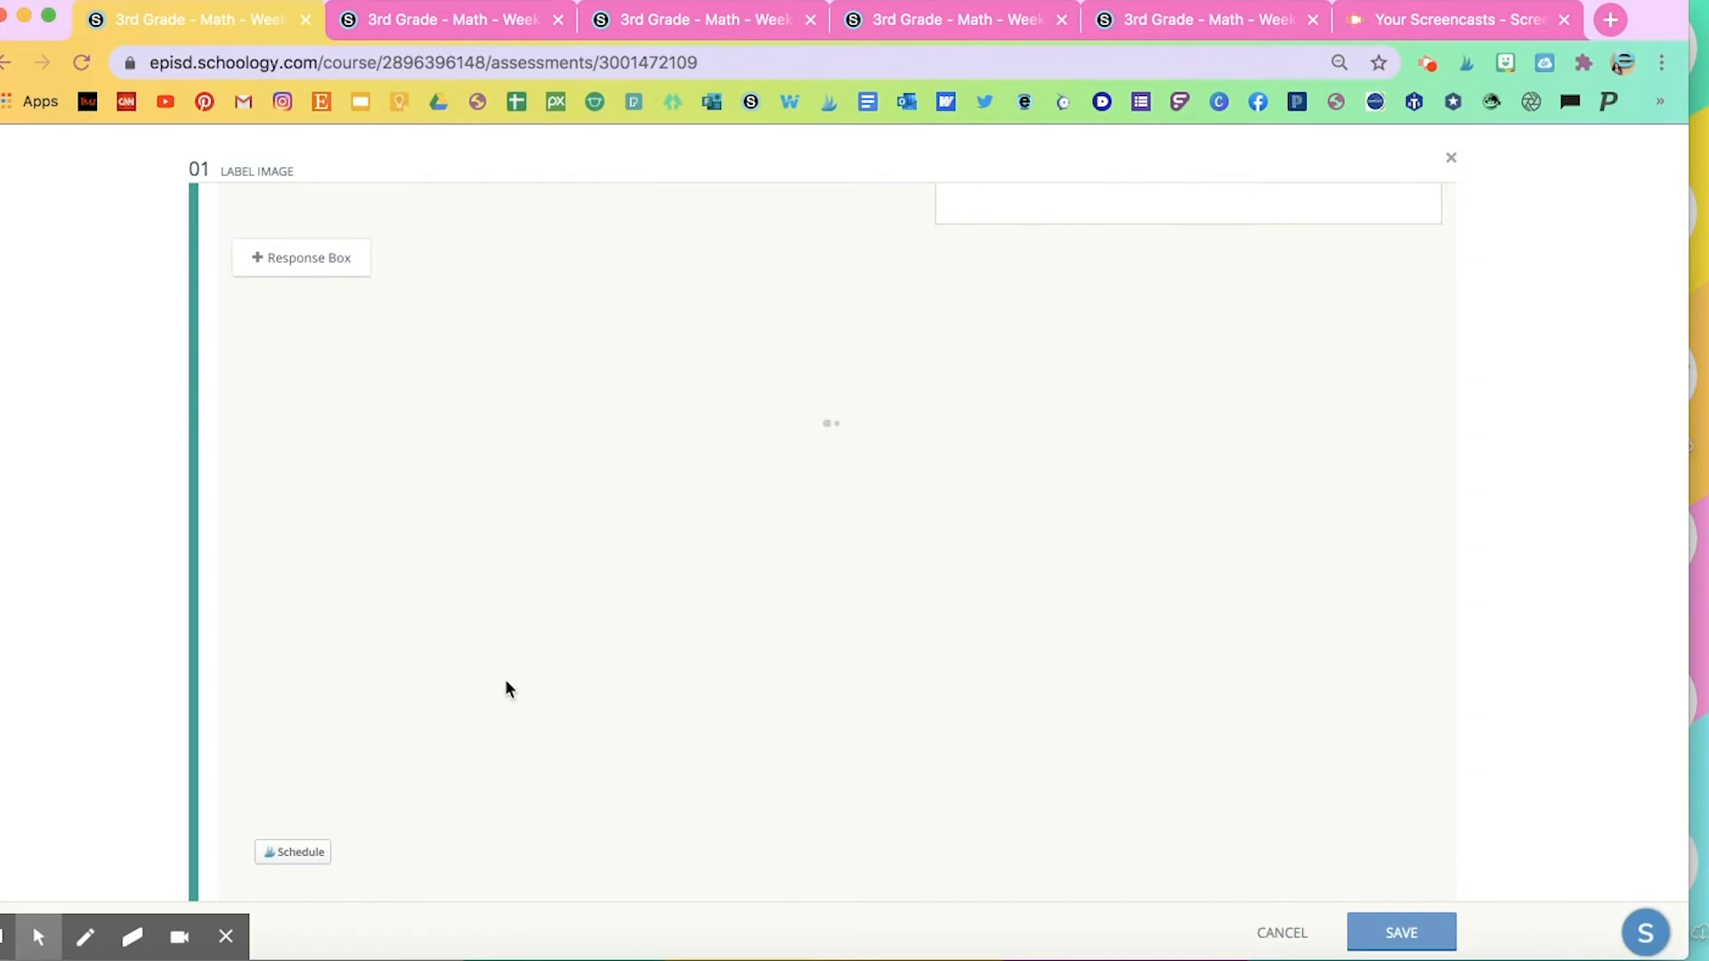
left_click(326, 267)
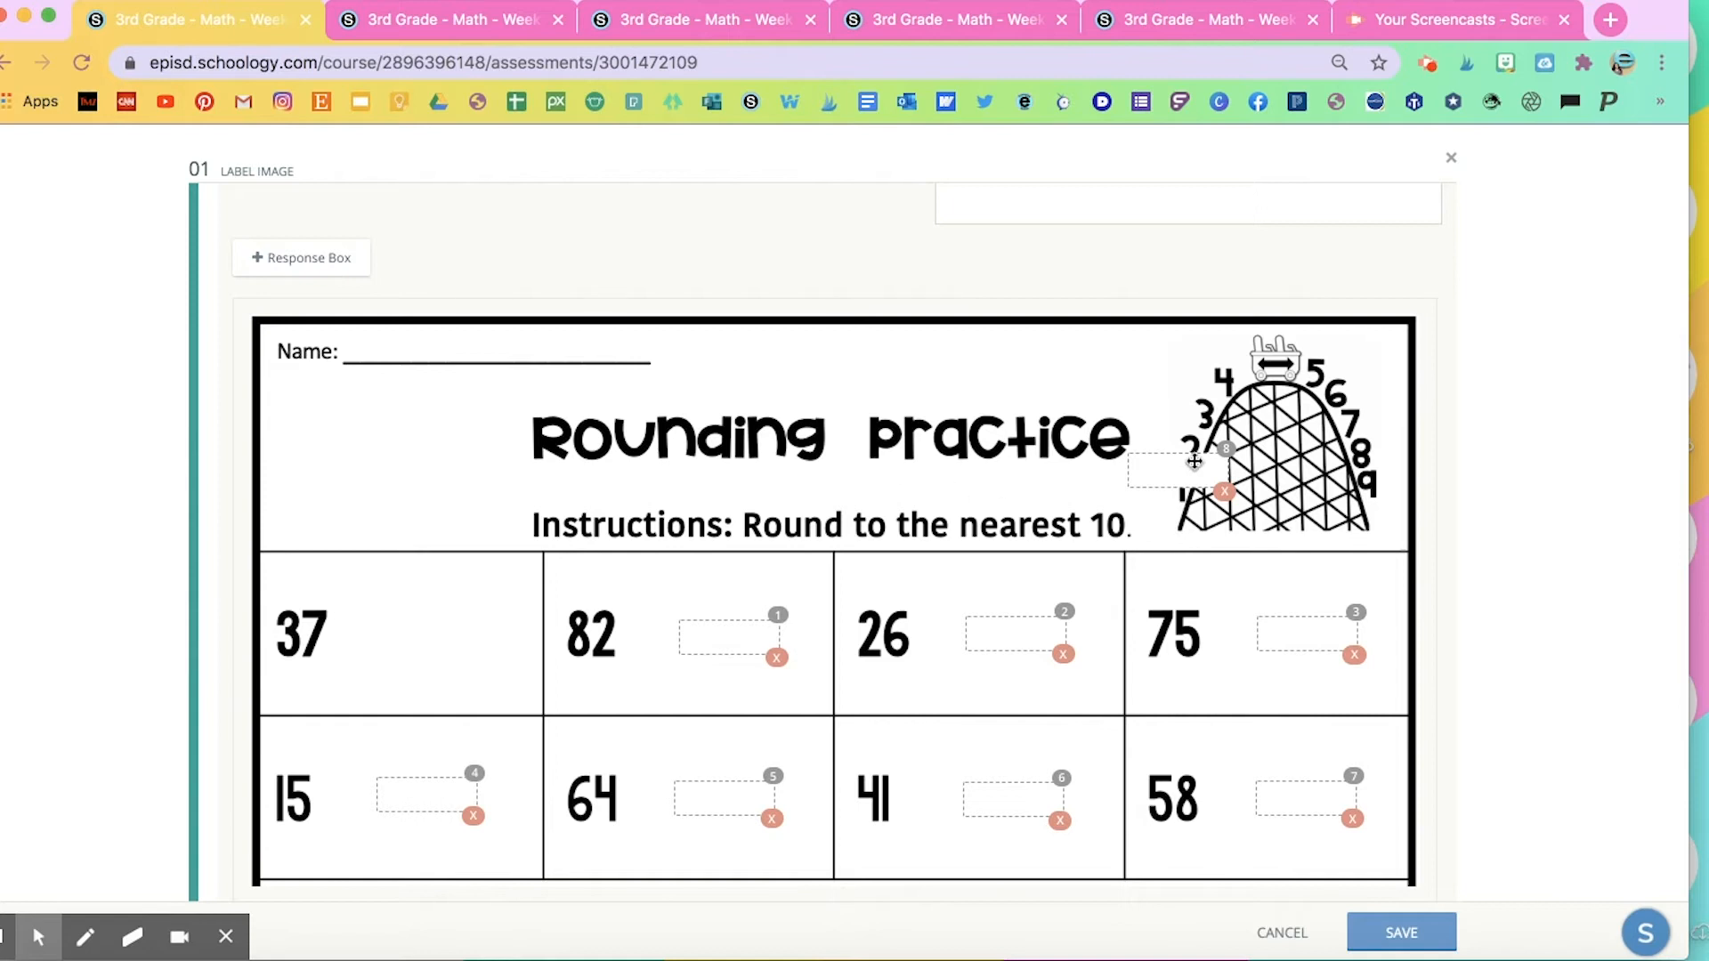
left_click_drag(1166, 473, 439, 625)
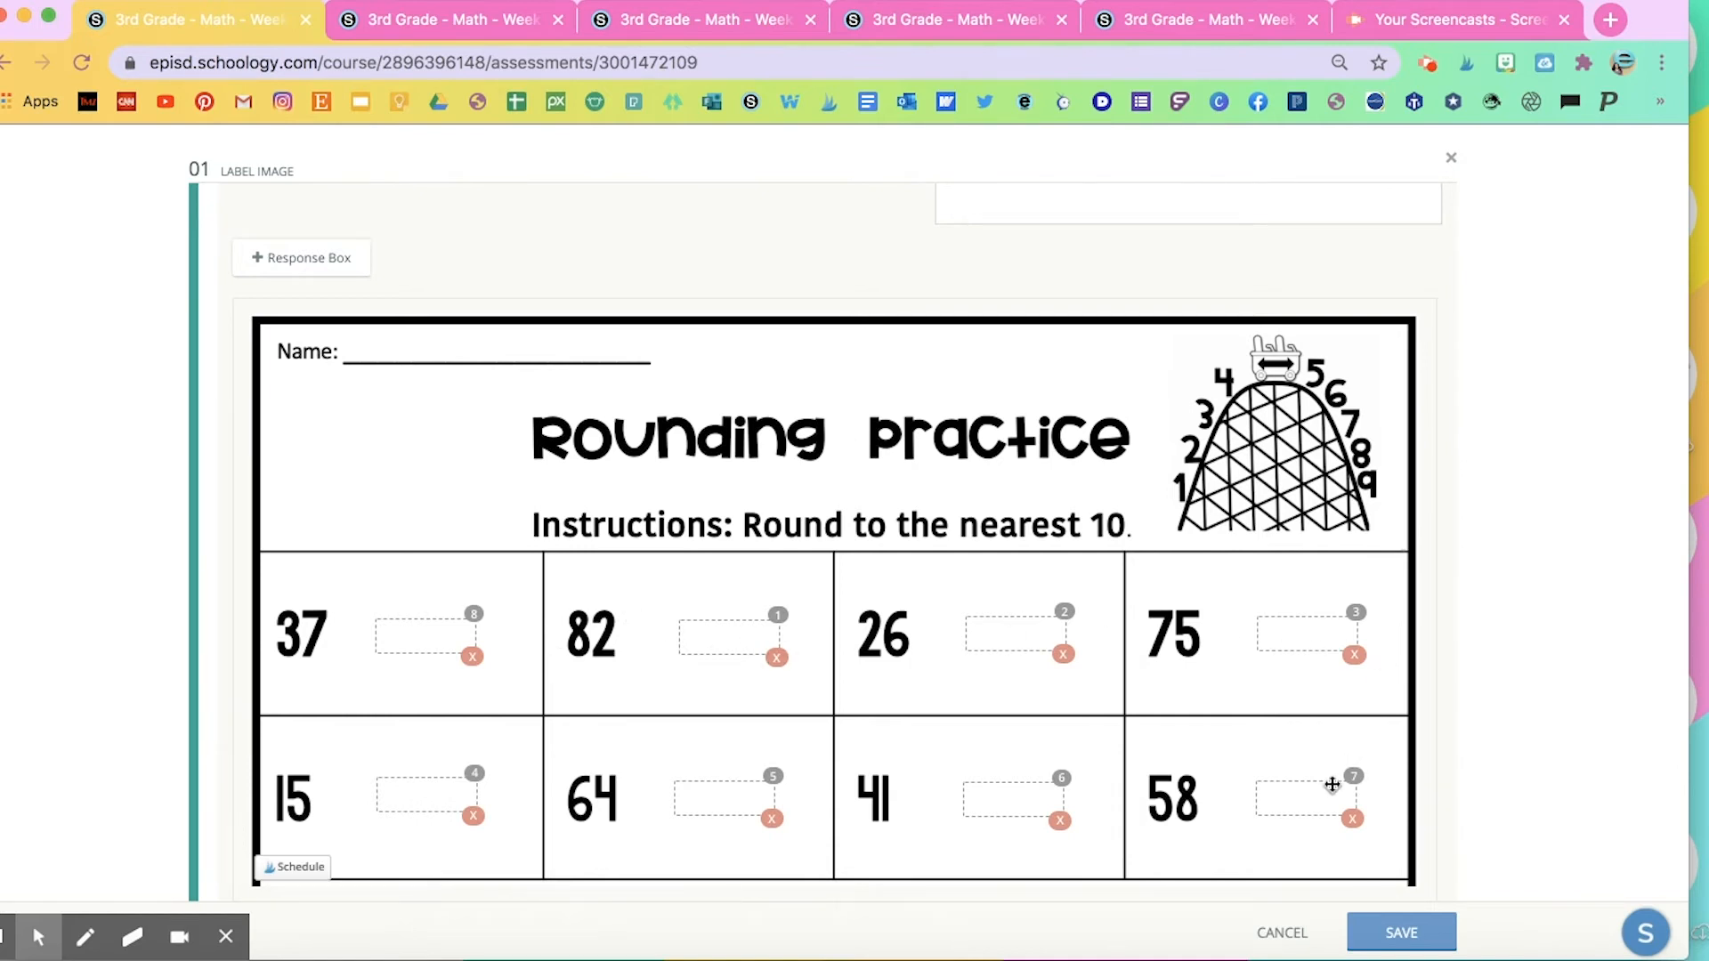
Replace the response box beside 82 with a newly added one at the same position
left_click(775, 653)
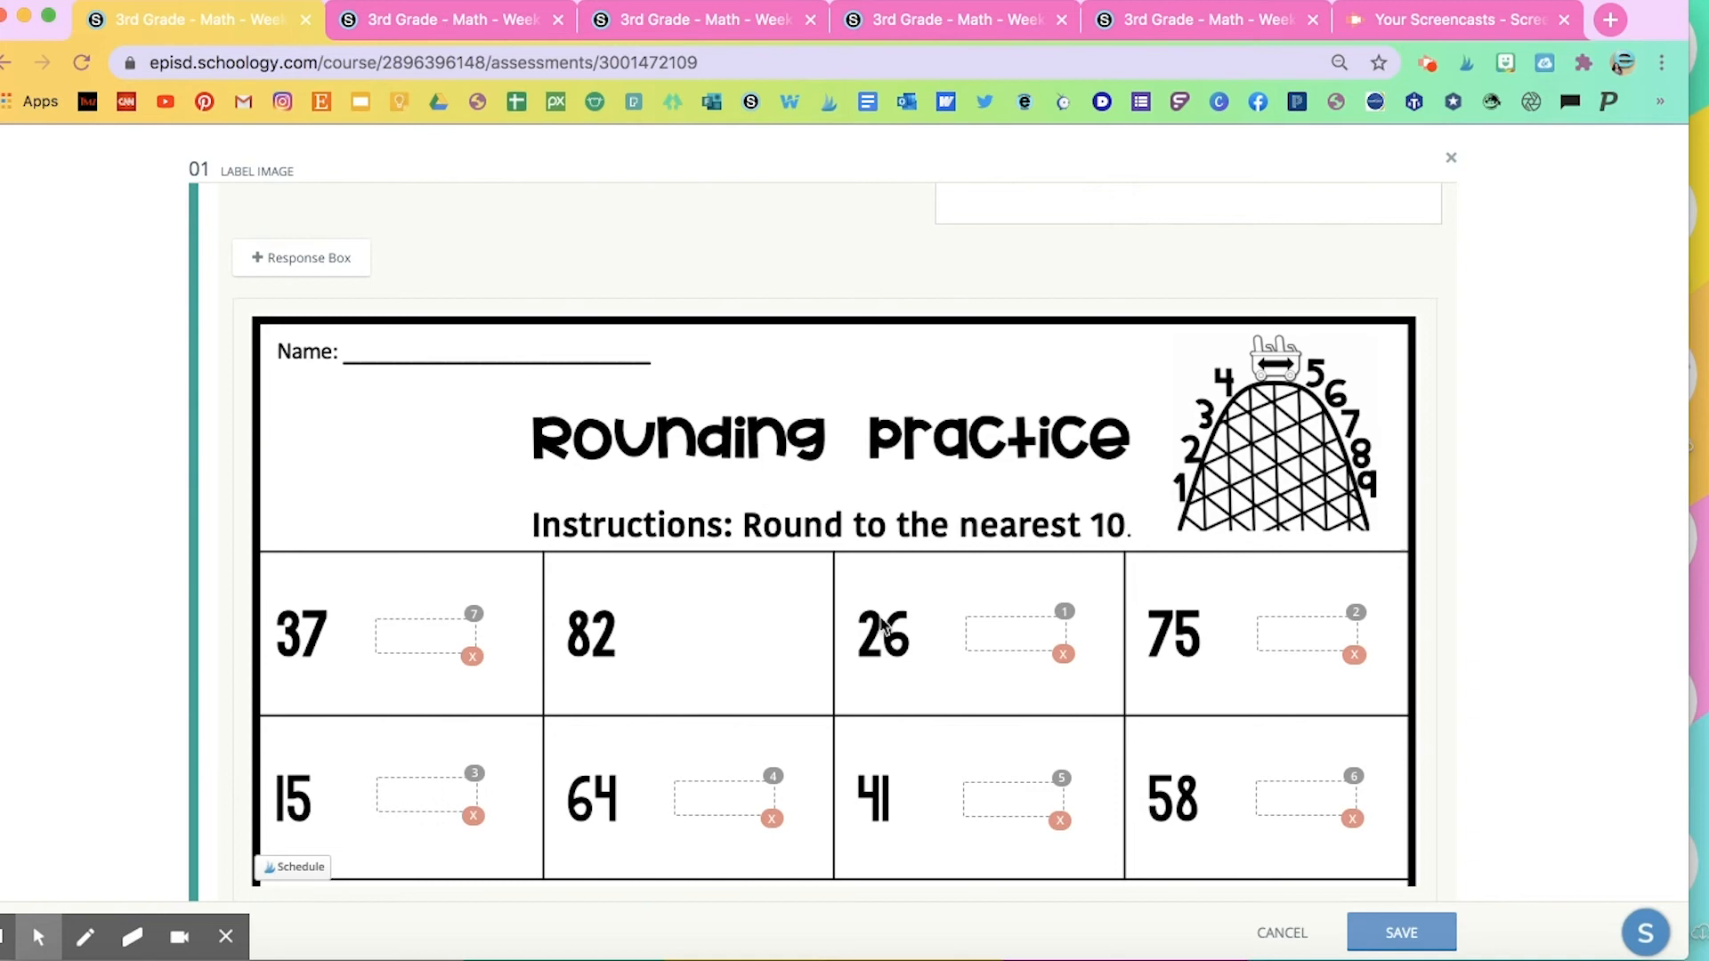
left_click(321, 267)
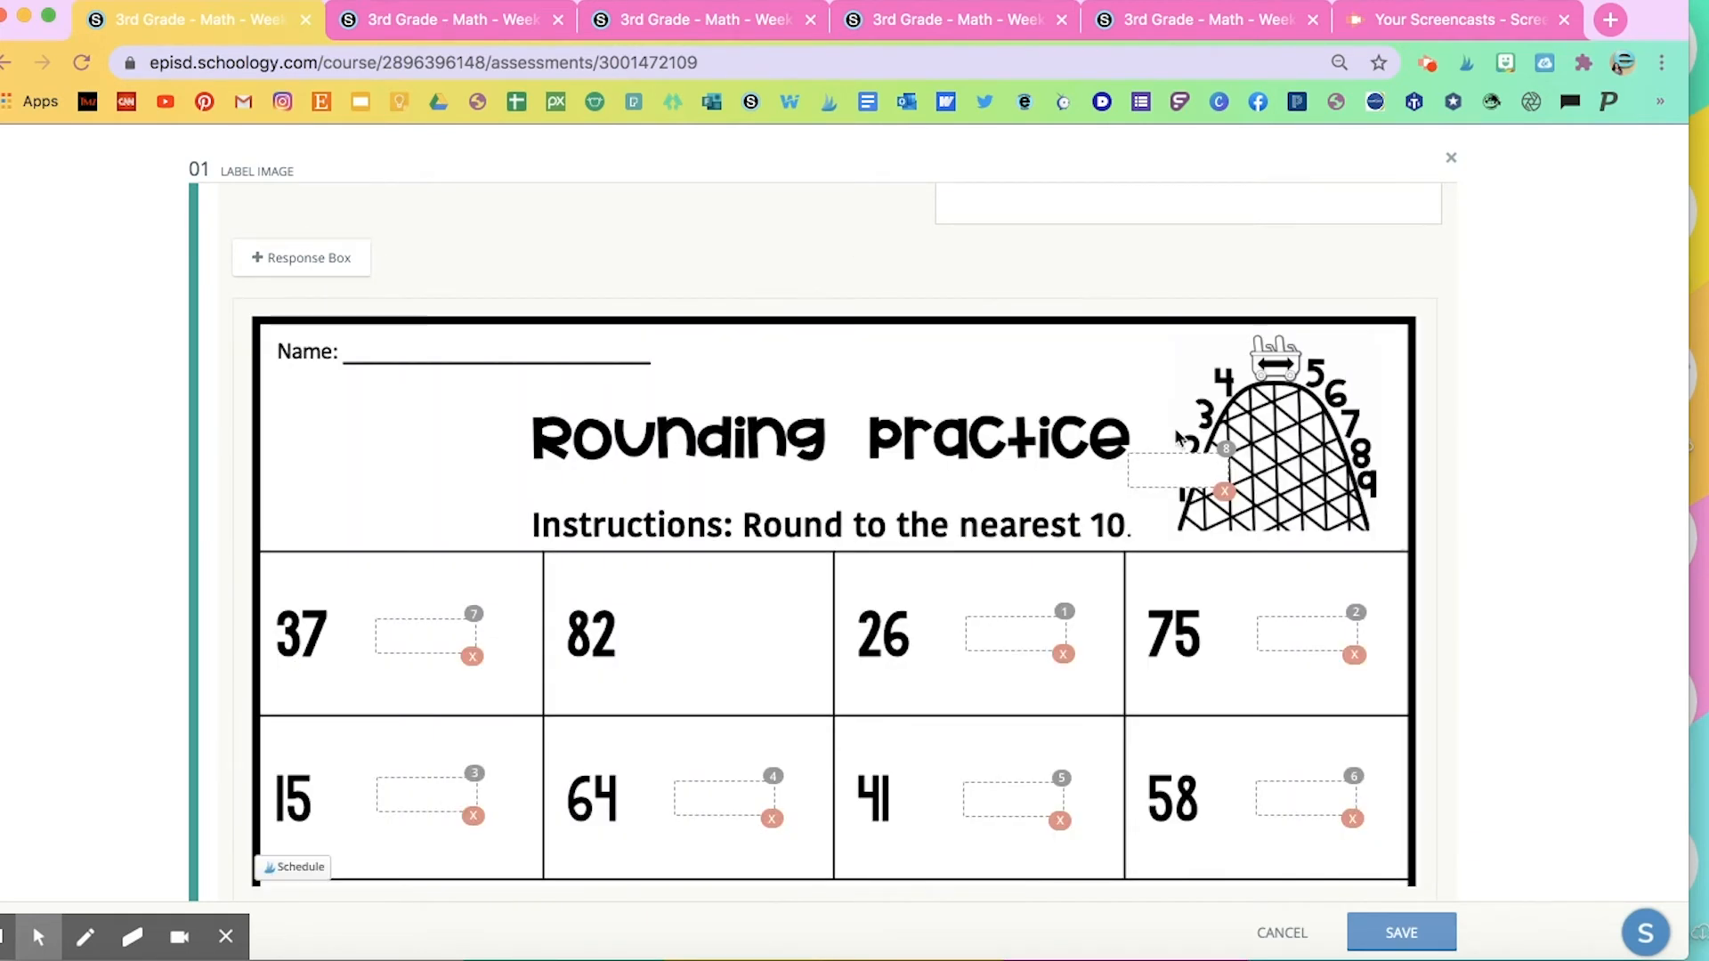
left_click_drag(1180, 472, 738, 637)
Remove the last four possible responses: 40, 60, 50 and 70
scroll(794, 723, "down", 5)
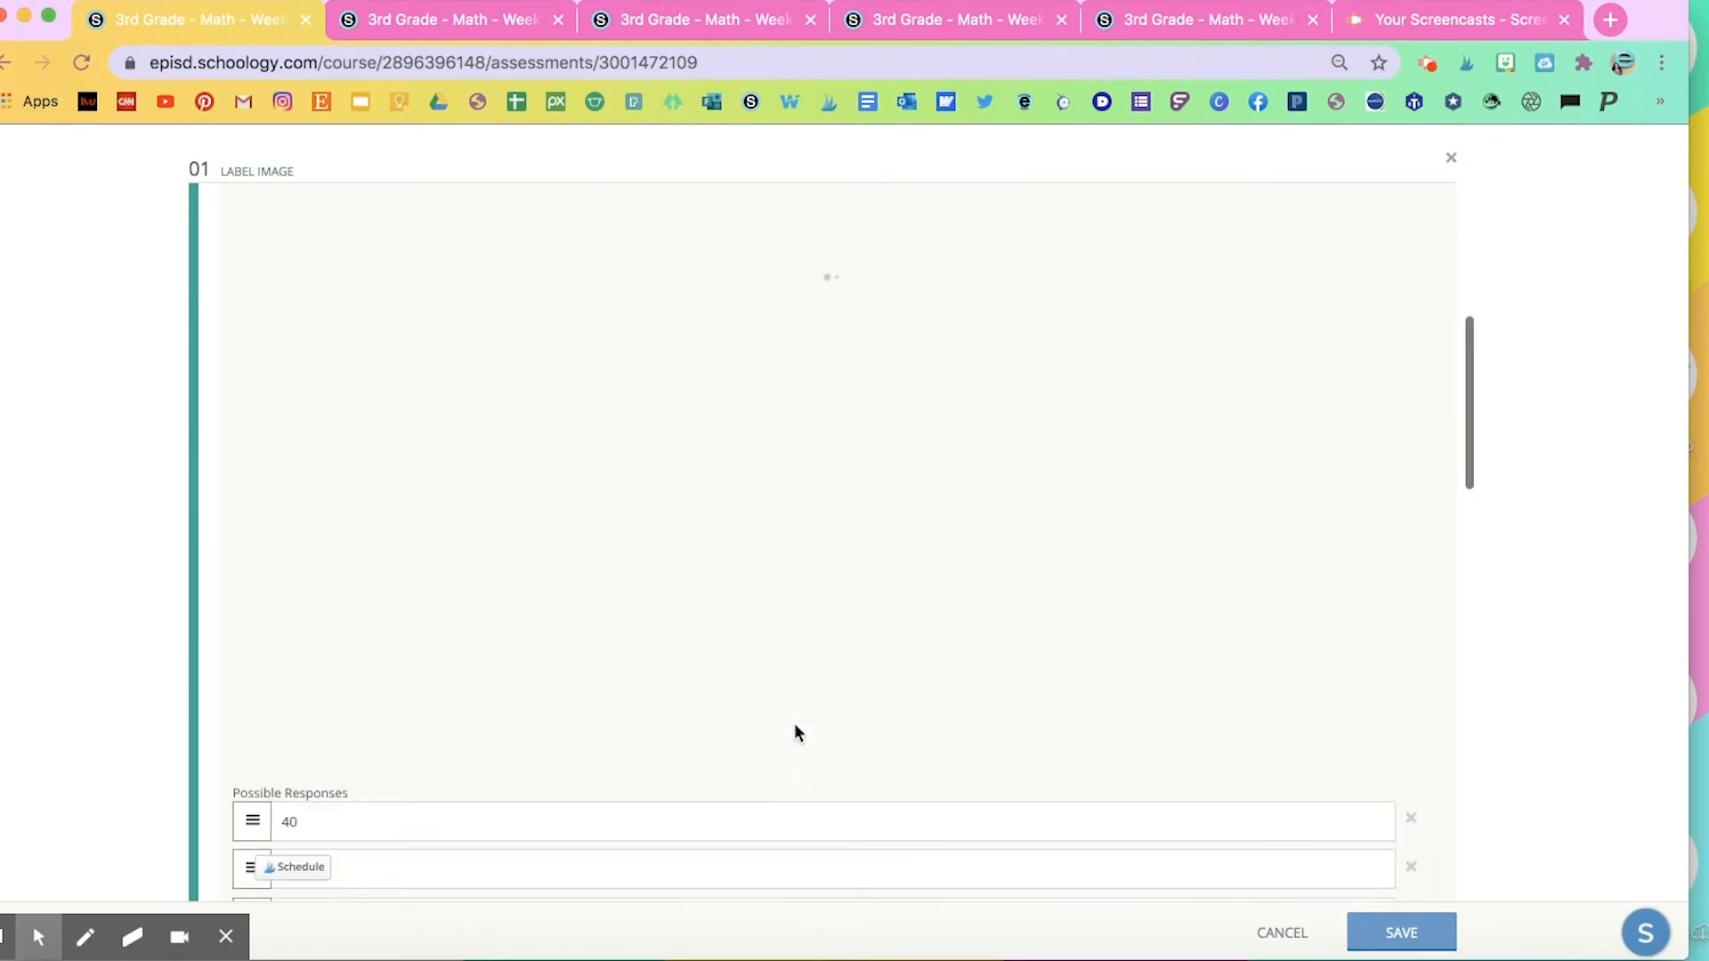
scroll(795, 723, "down", 3)
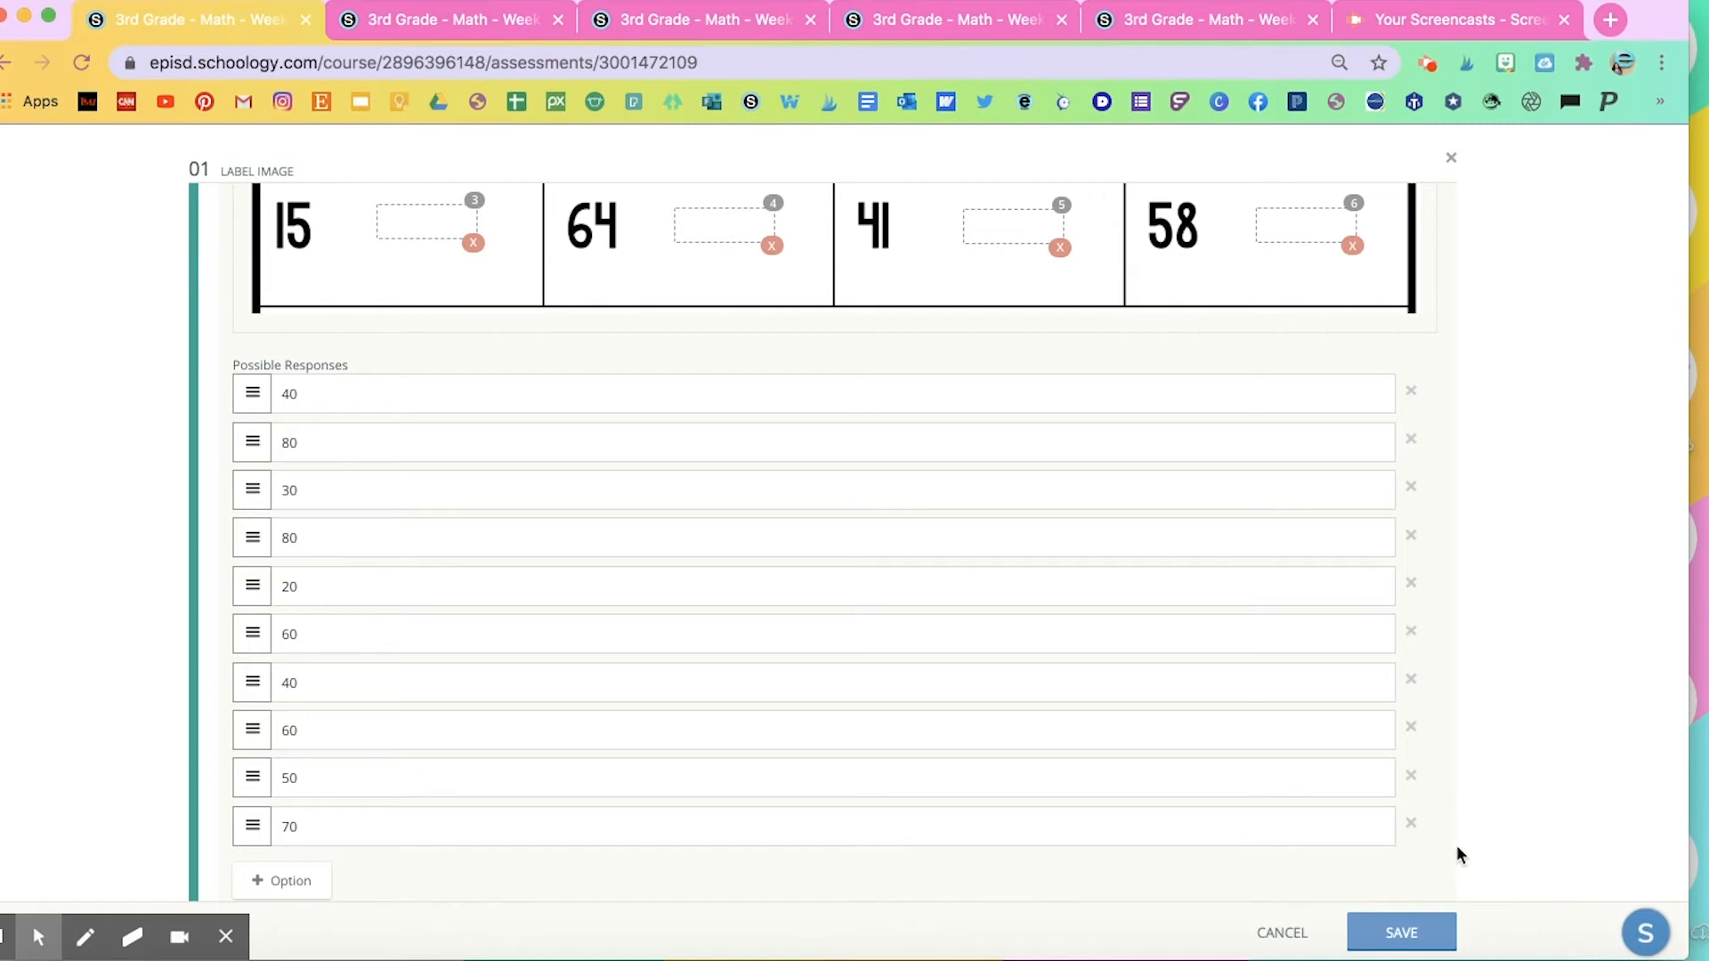
left_click(1413, 826)
left_click(1412, 776)
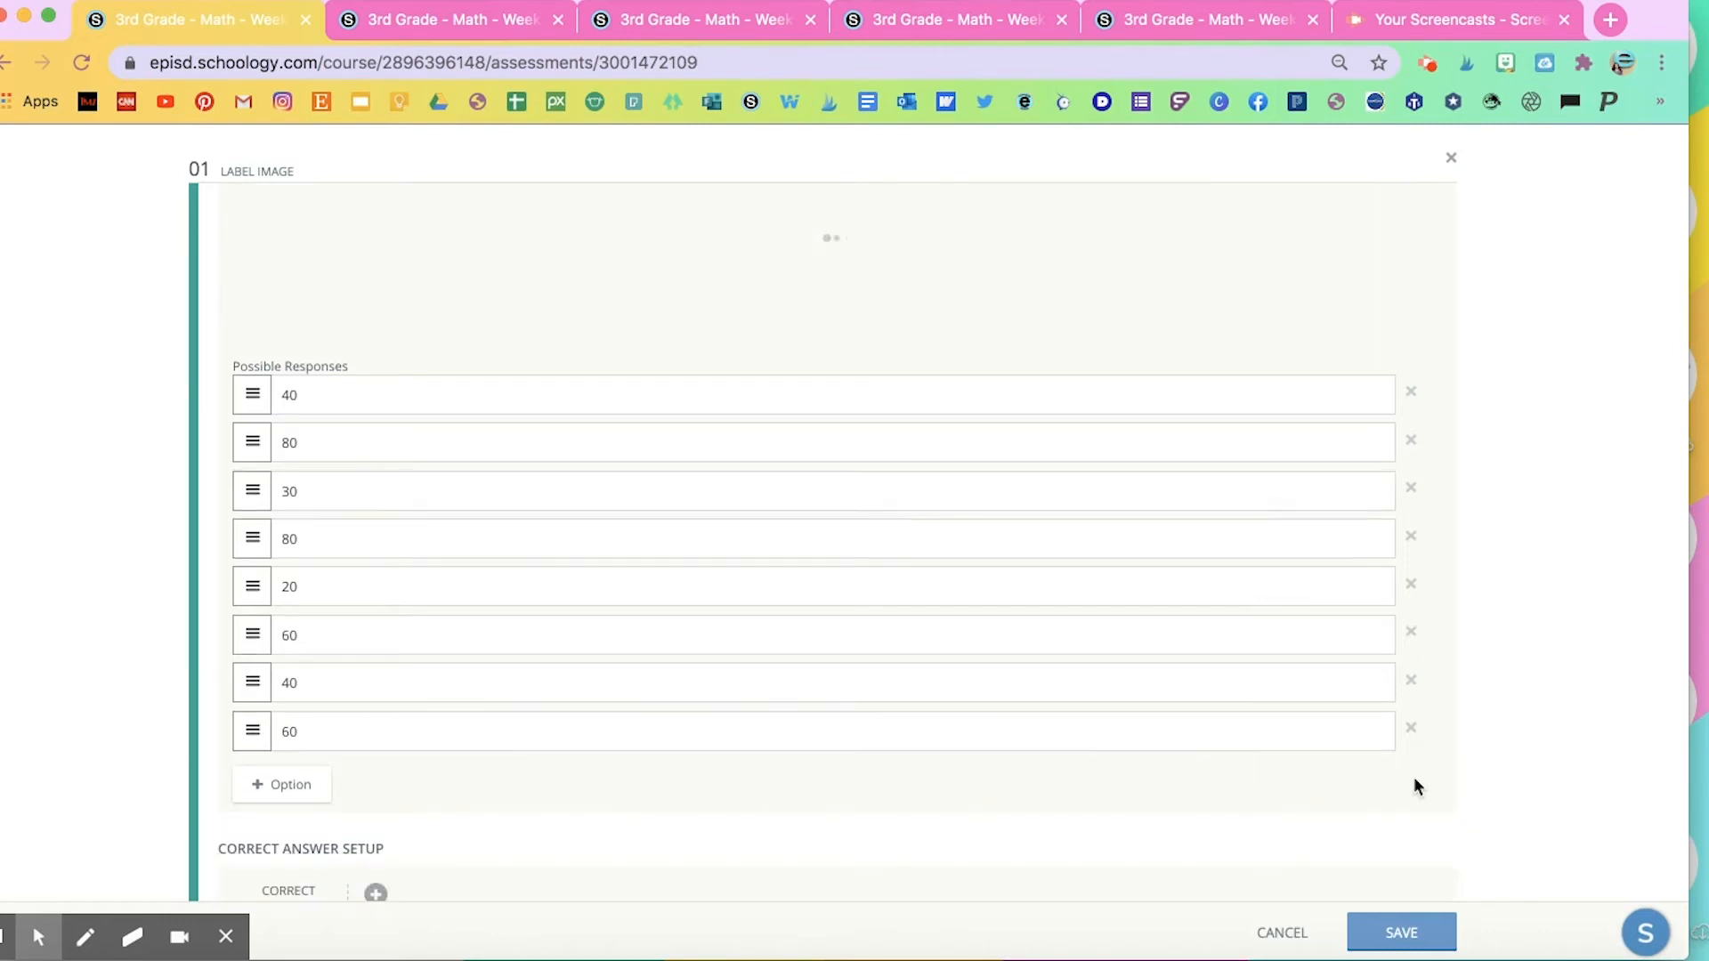
left_click(1413, 731)
left_click(1412, 683)
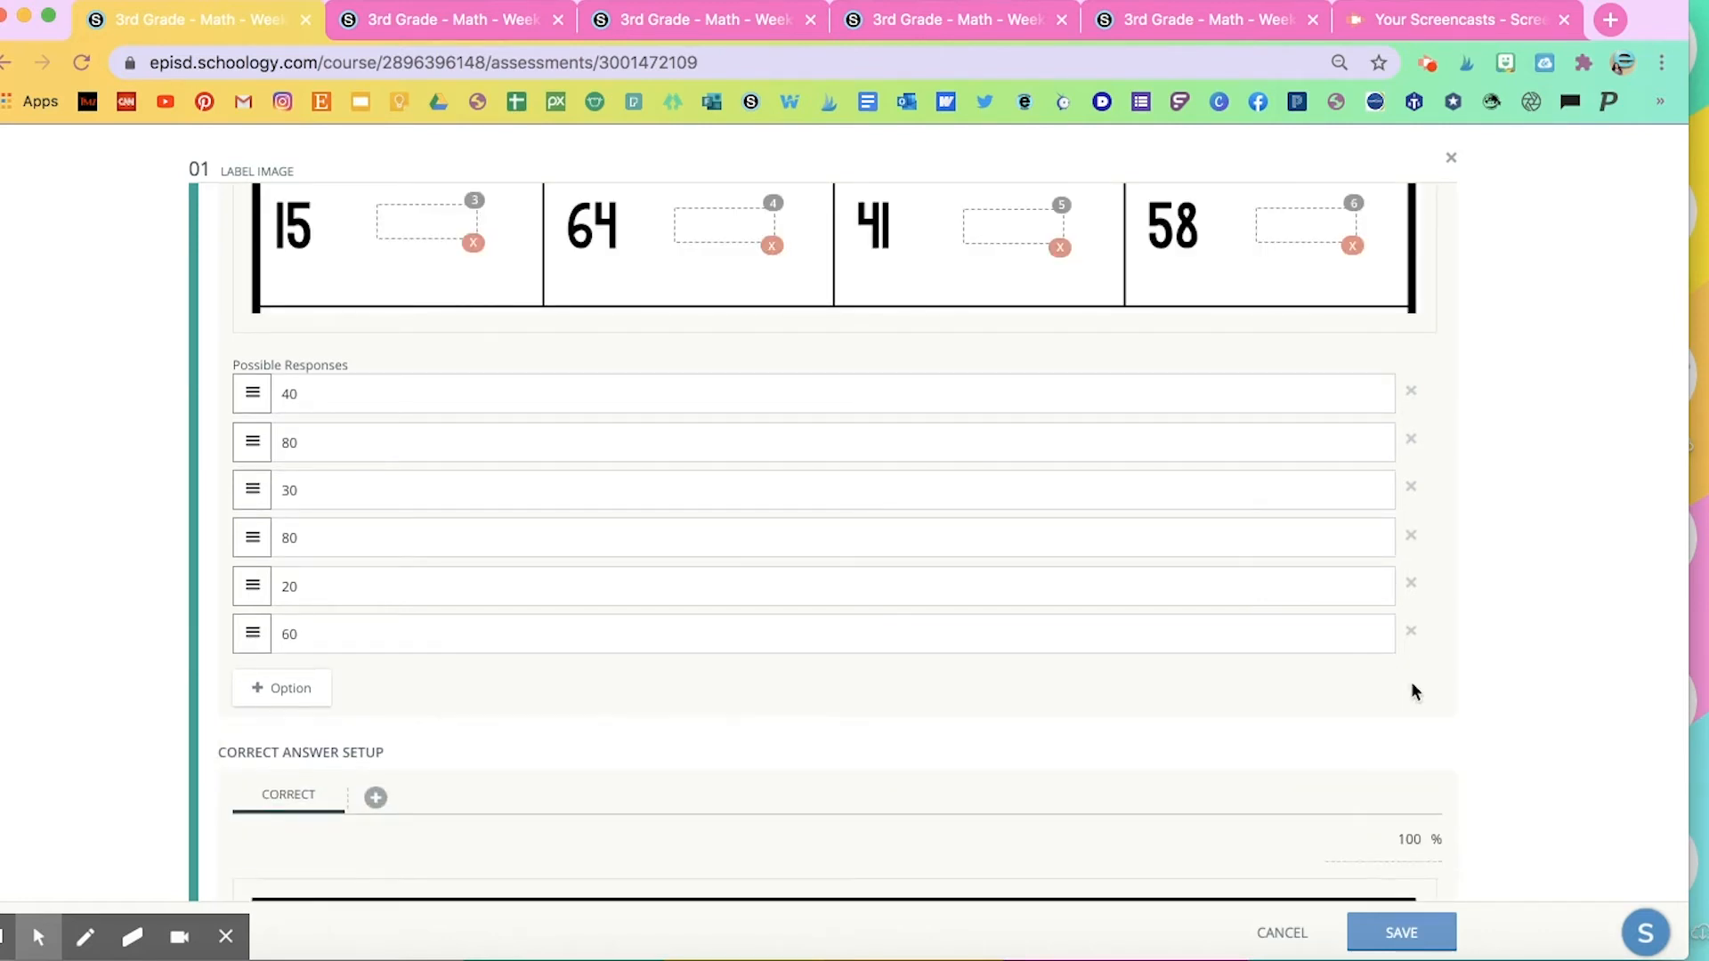
Add an extra response box to the worksheet image and delete it again
scroll(739, 585, "up", 3)
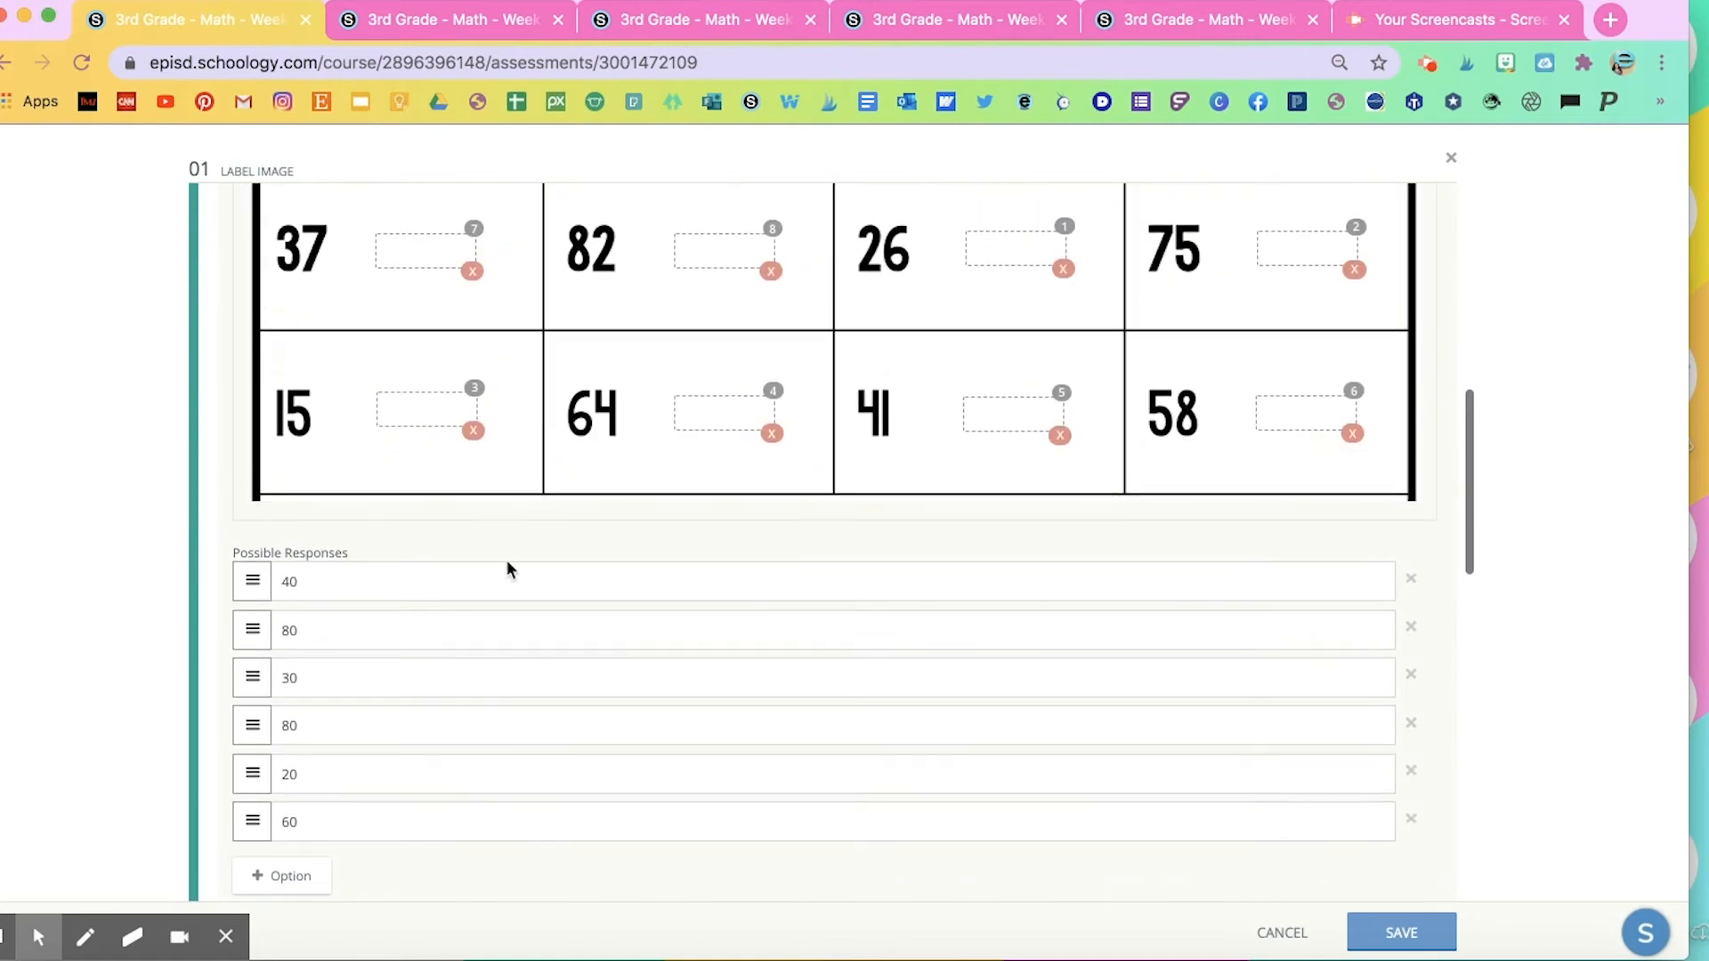
scroll(502, 729, "up", 2)
scroll(502, 729, "down", 3)
scroll(398, 723, "up", 3)
scroll(397, 726, "up", 5)
scroll(397, 726, "down", 2)
scroll(397, 728, "up", 1)
scroll(398, 730, "up", 1)
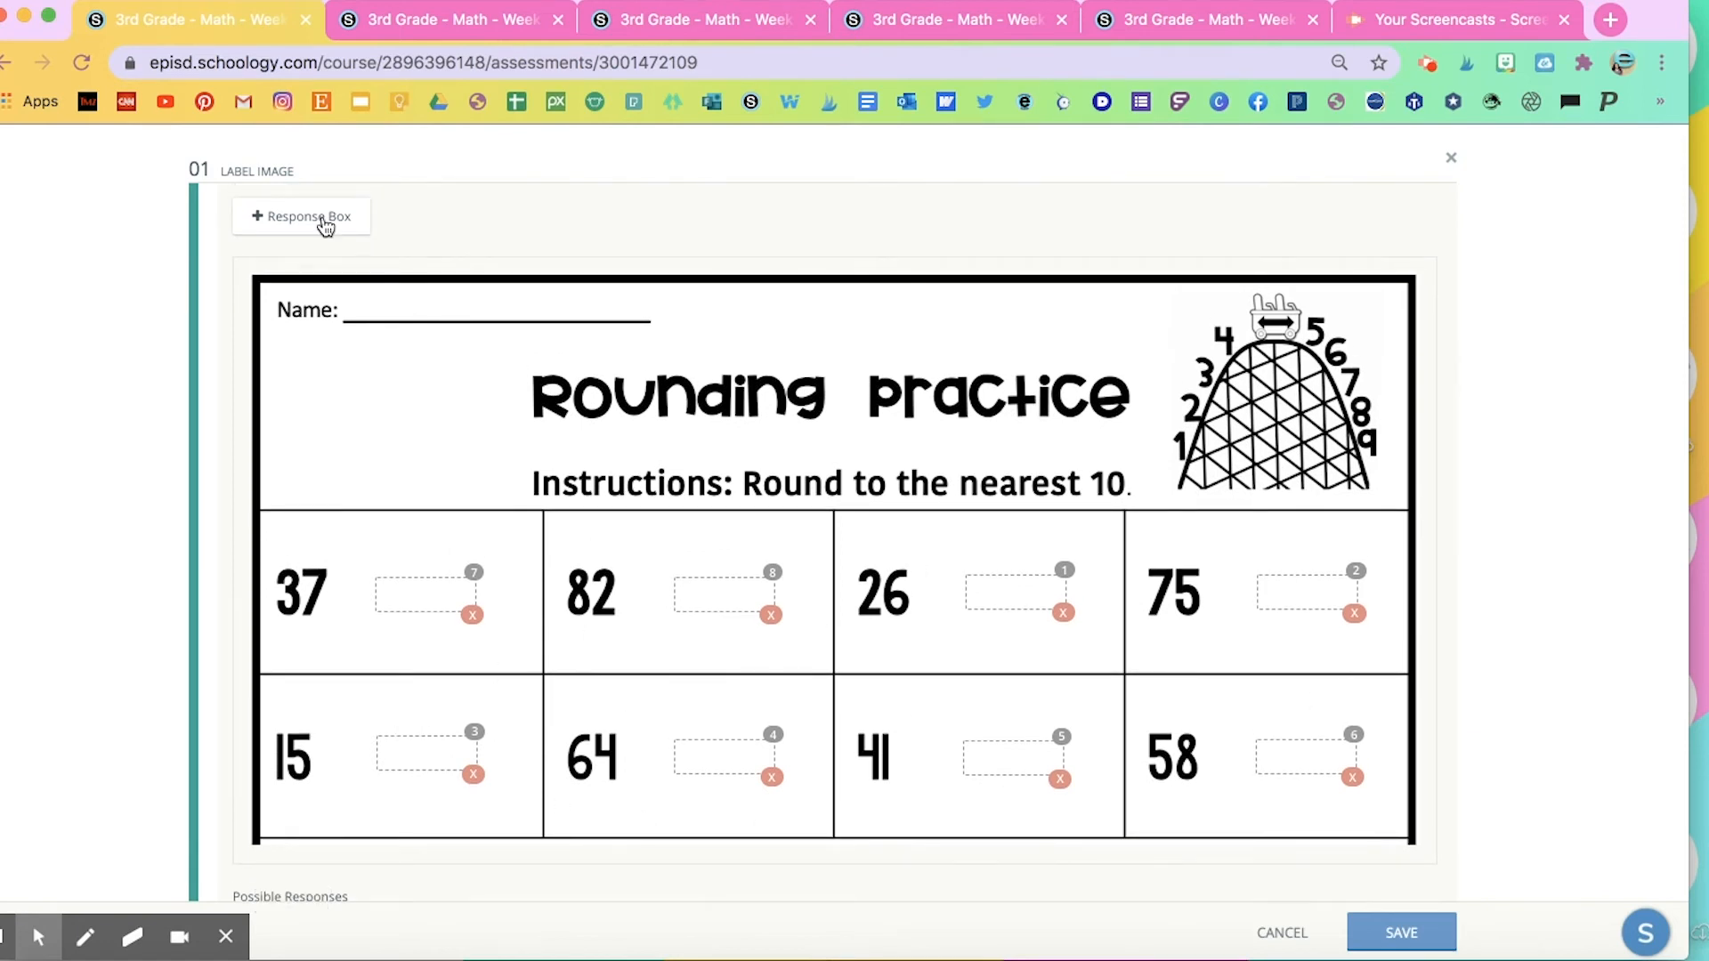
scroll(414, 508, "down", 5)
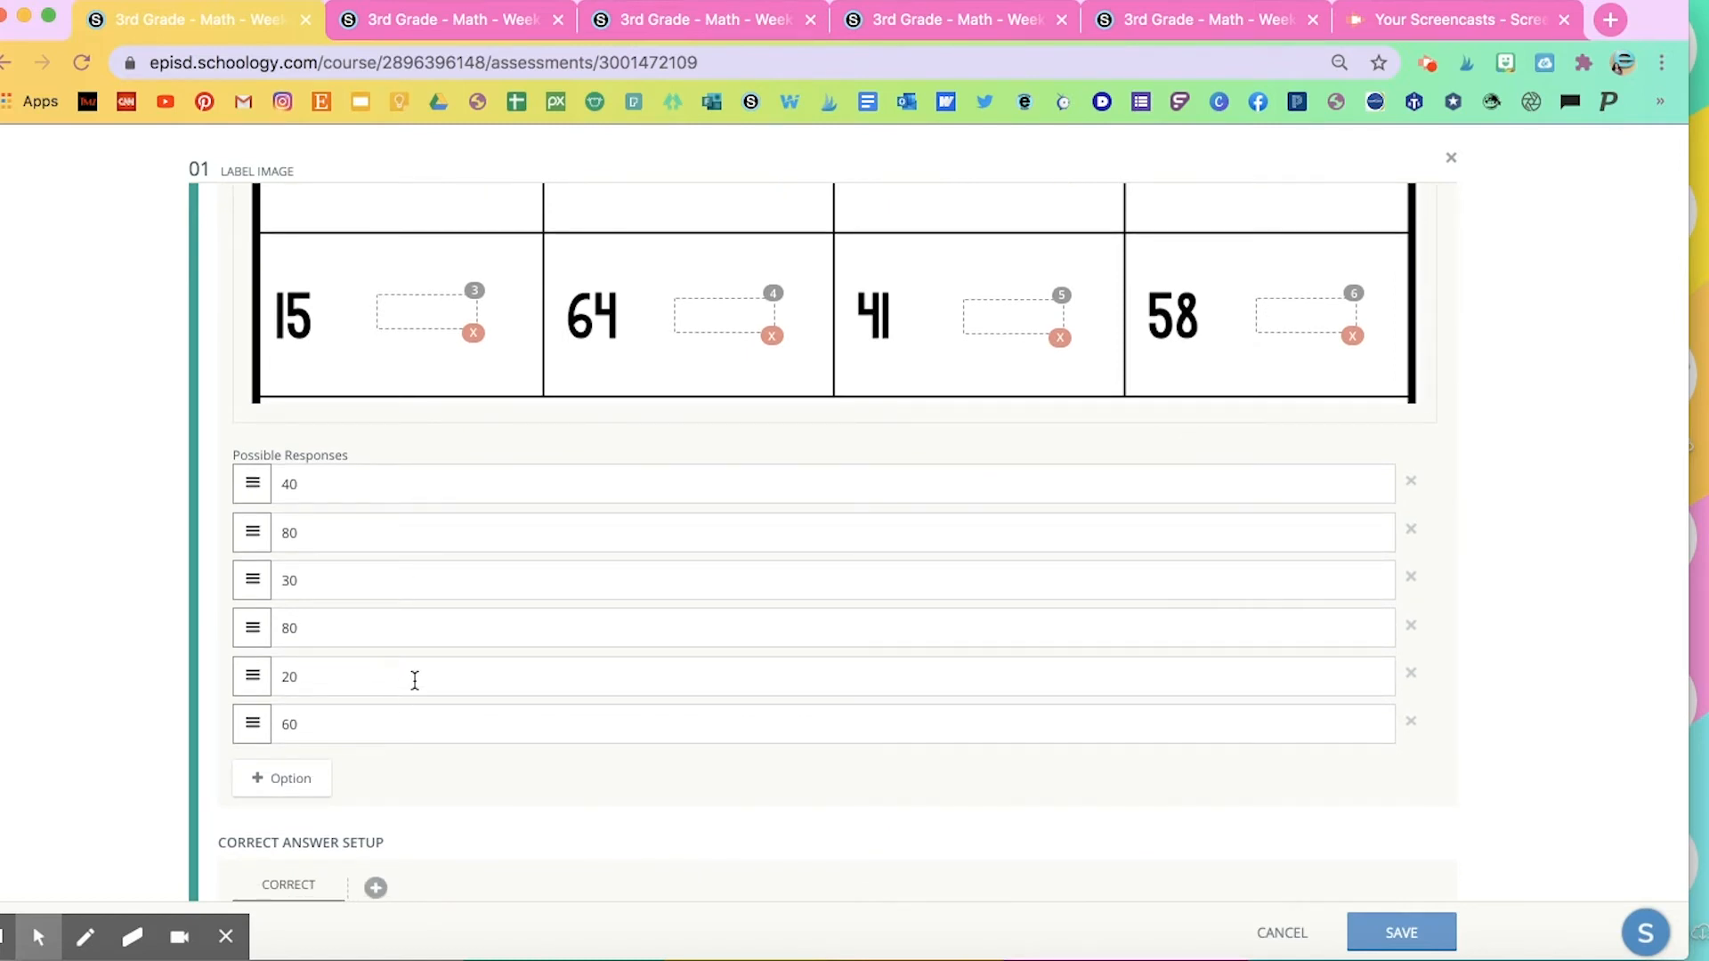
scroll(415, 680, "up", 2)
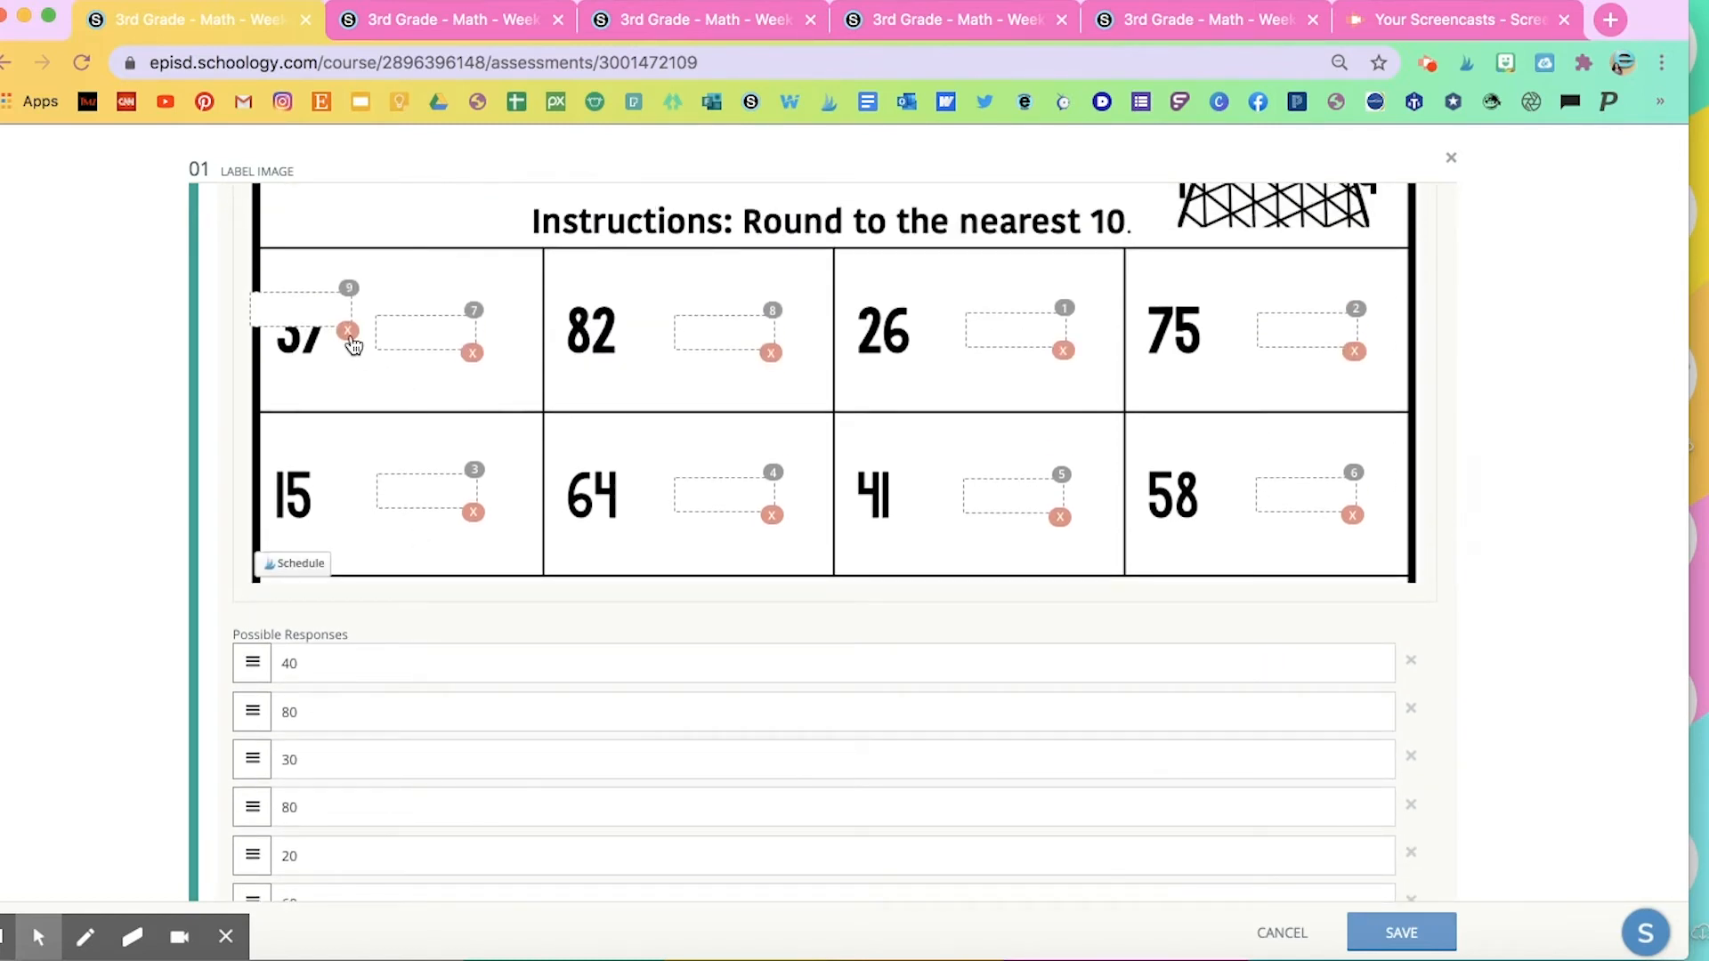
scroll(433, 712, "down", 2)
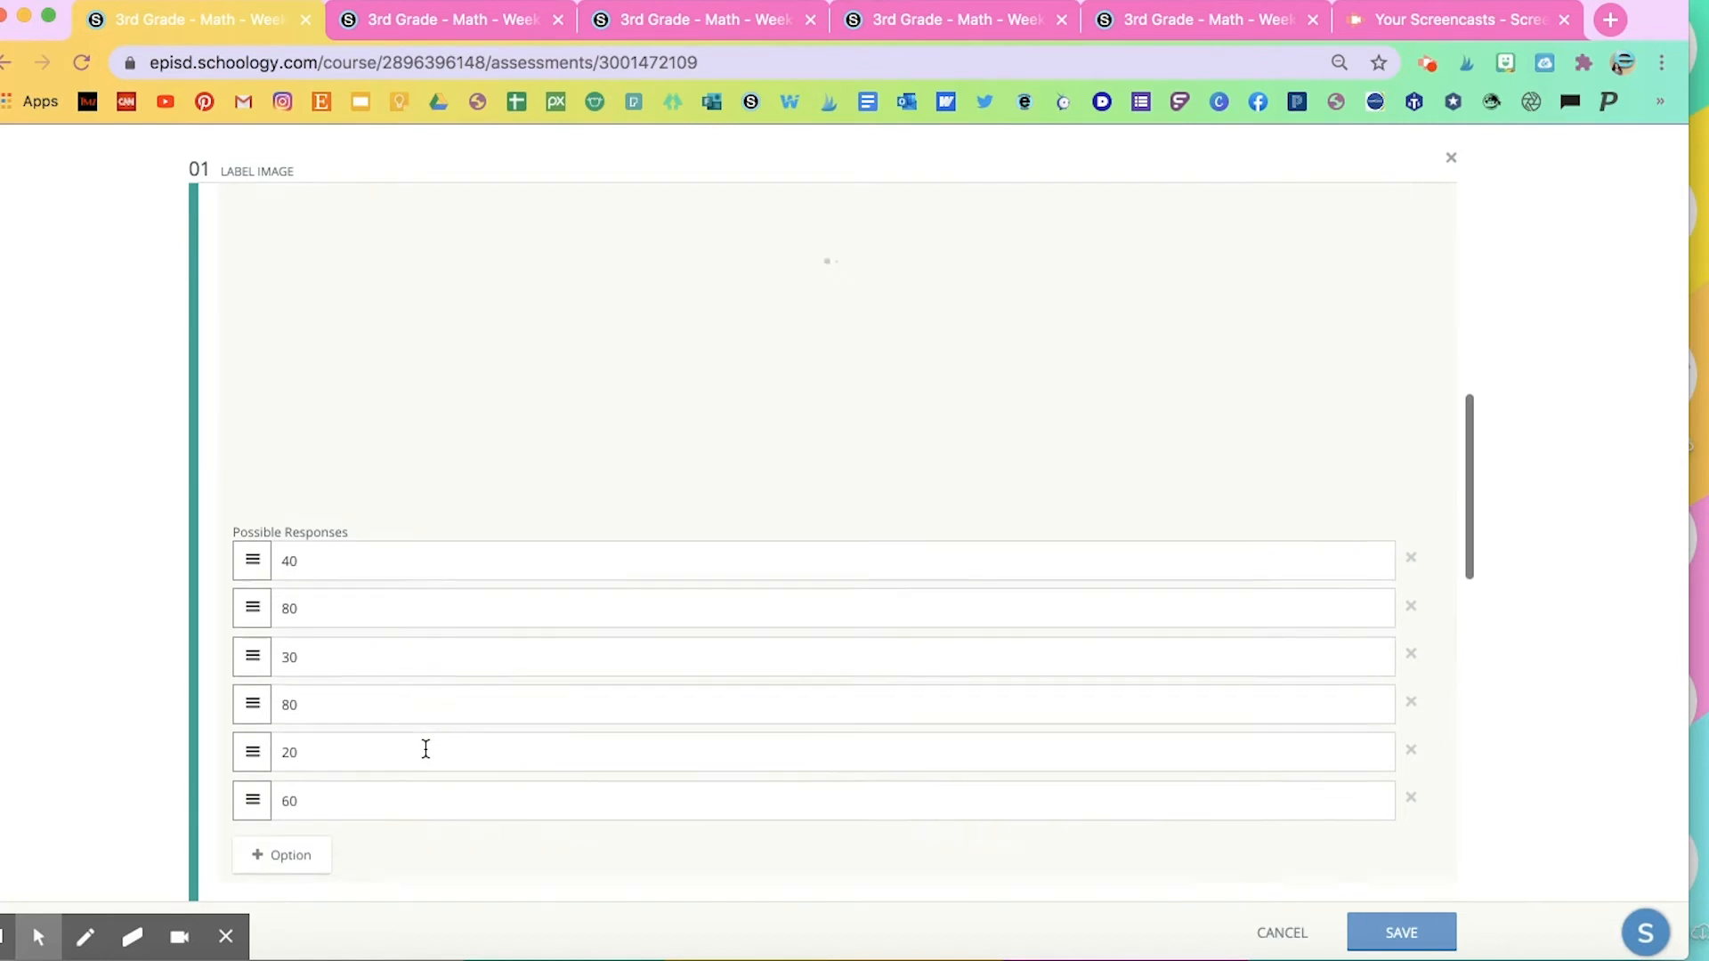
Add two possible responses, 50 and 100, to the end of the list
left_click(326, 831)
left_click(359, 777)
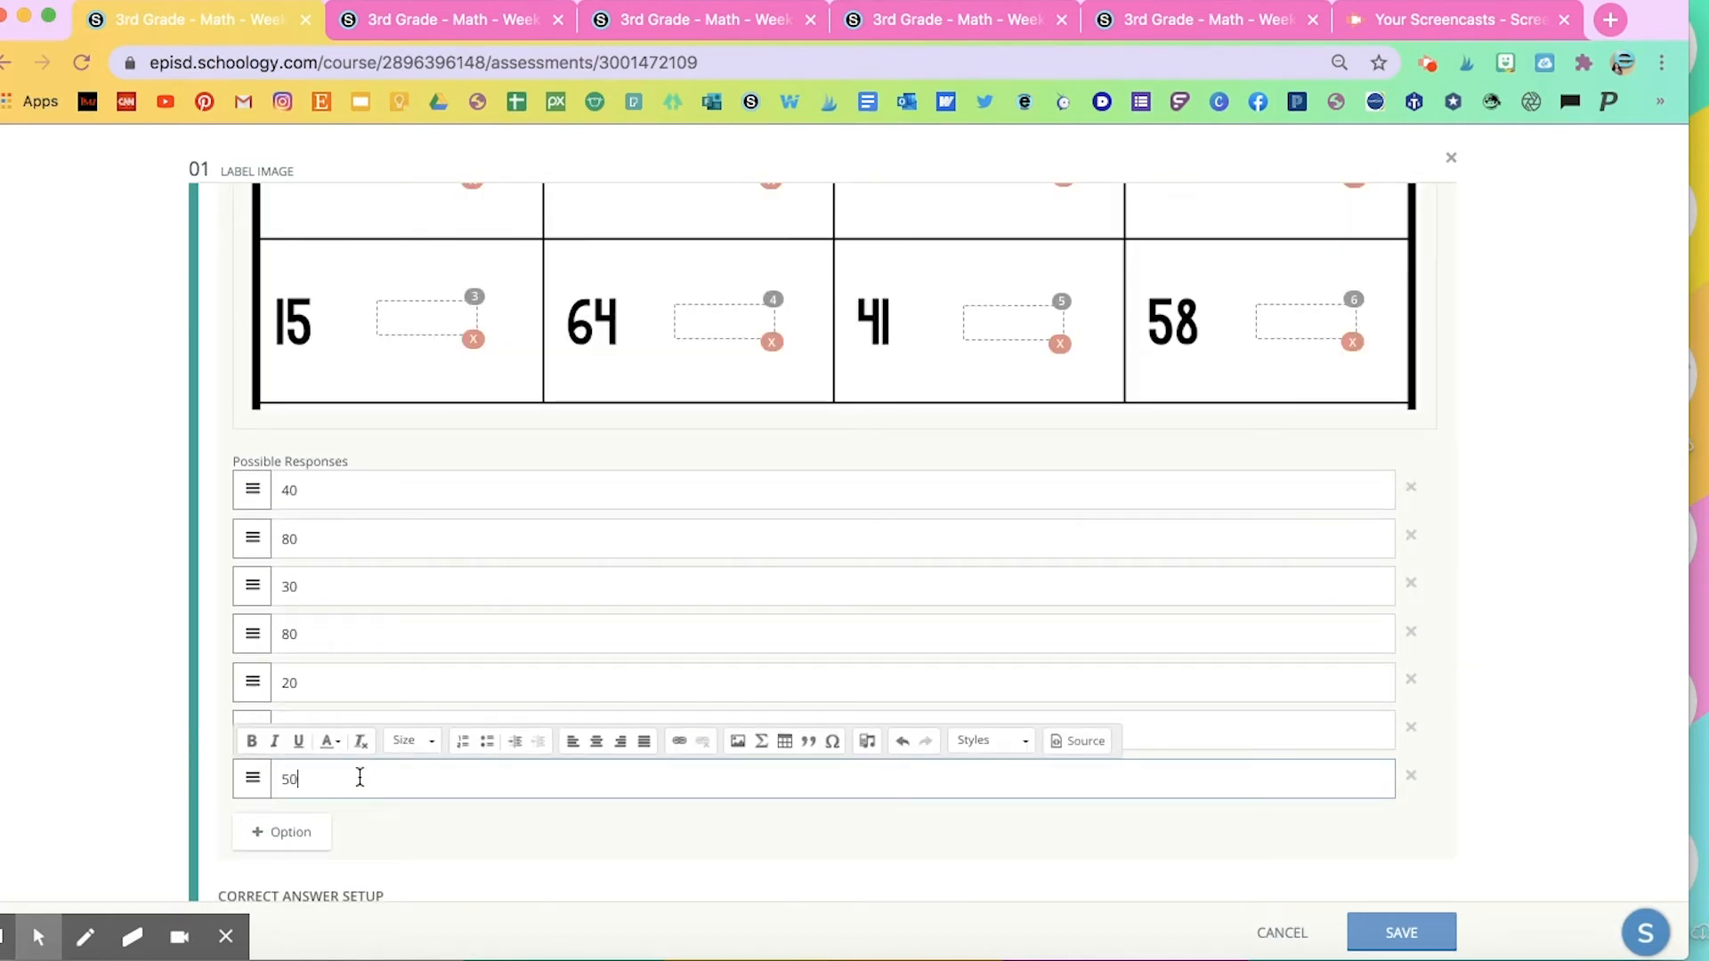
left_click(331, 835)
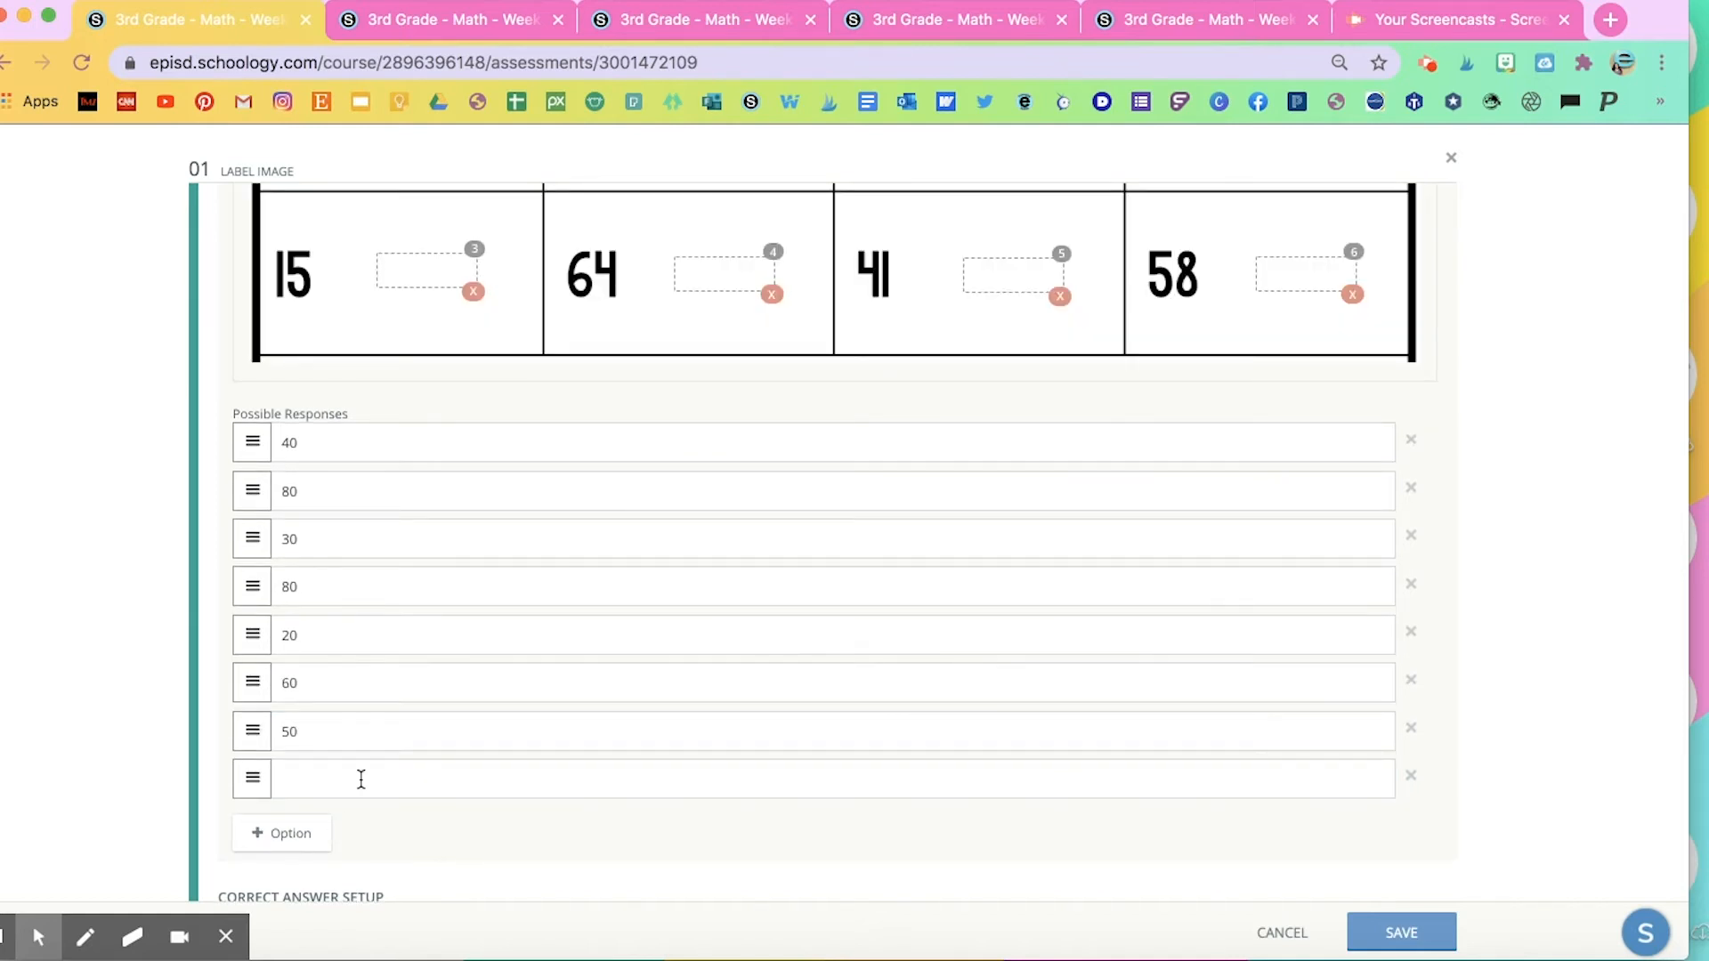
left_click(360, 779)
type("100")
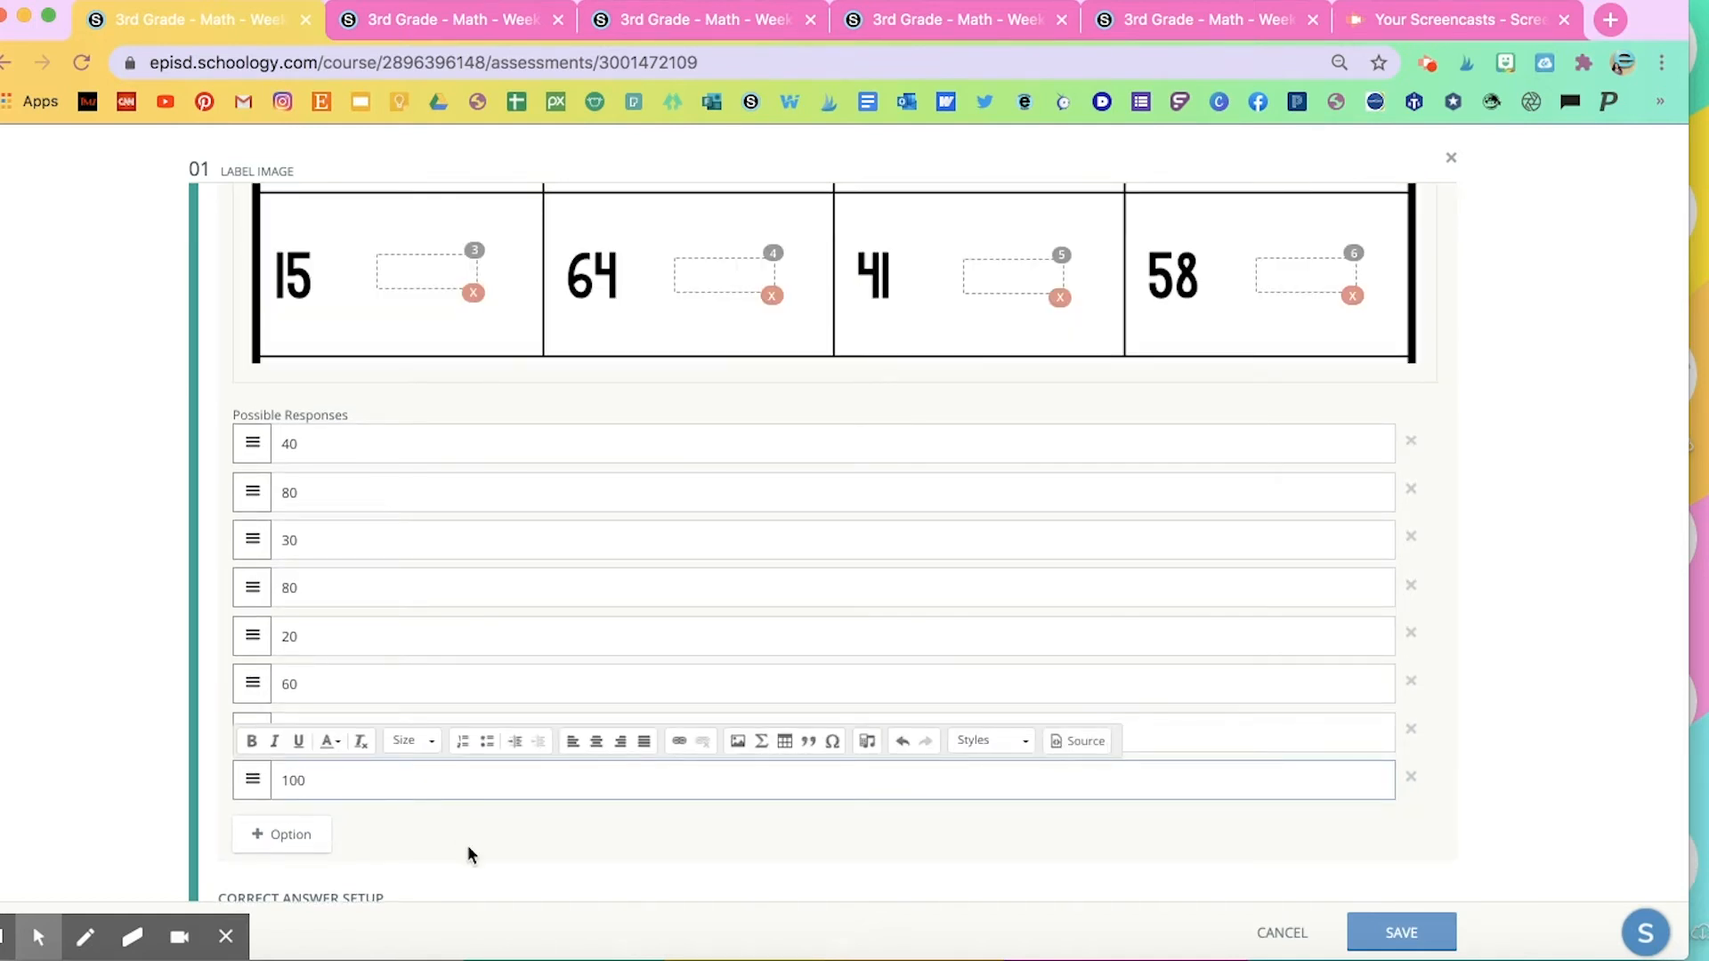
Try to save the question, and check the correct answer setup for response boxes that have no answer assigned
scroll(467, 845, "up", 3)
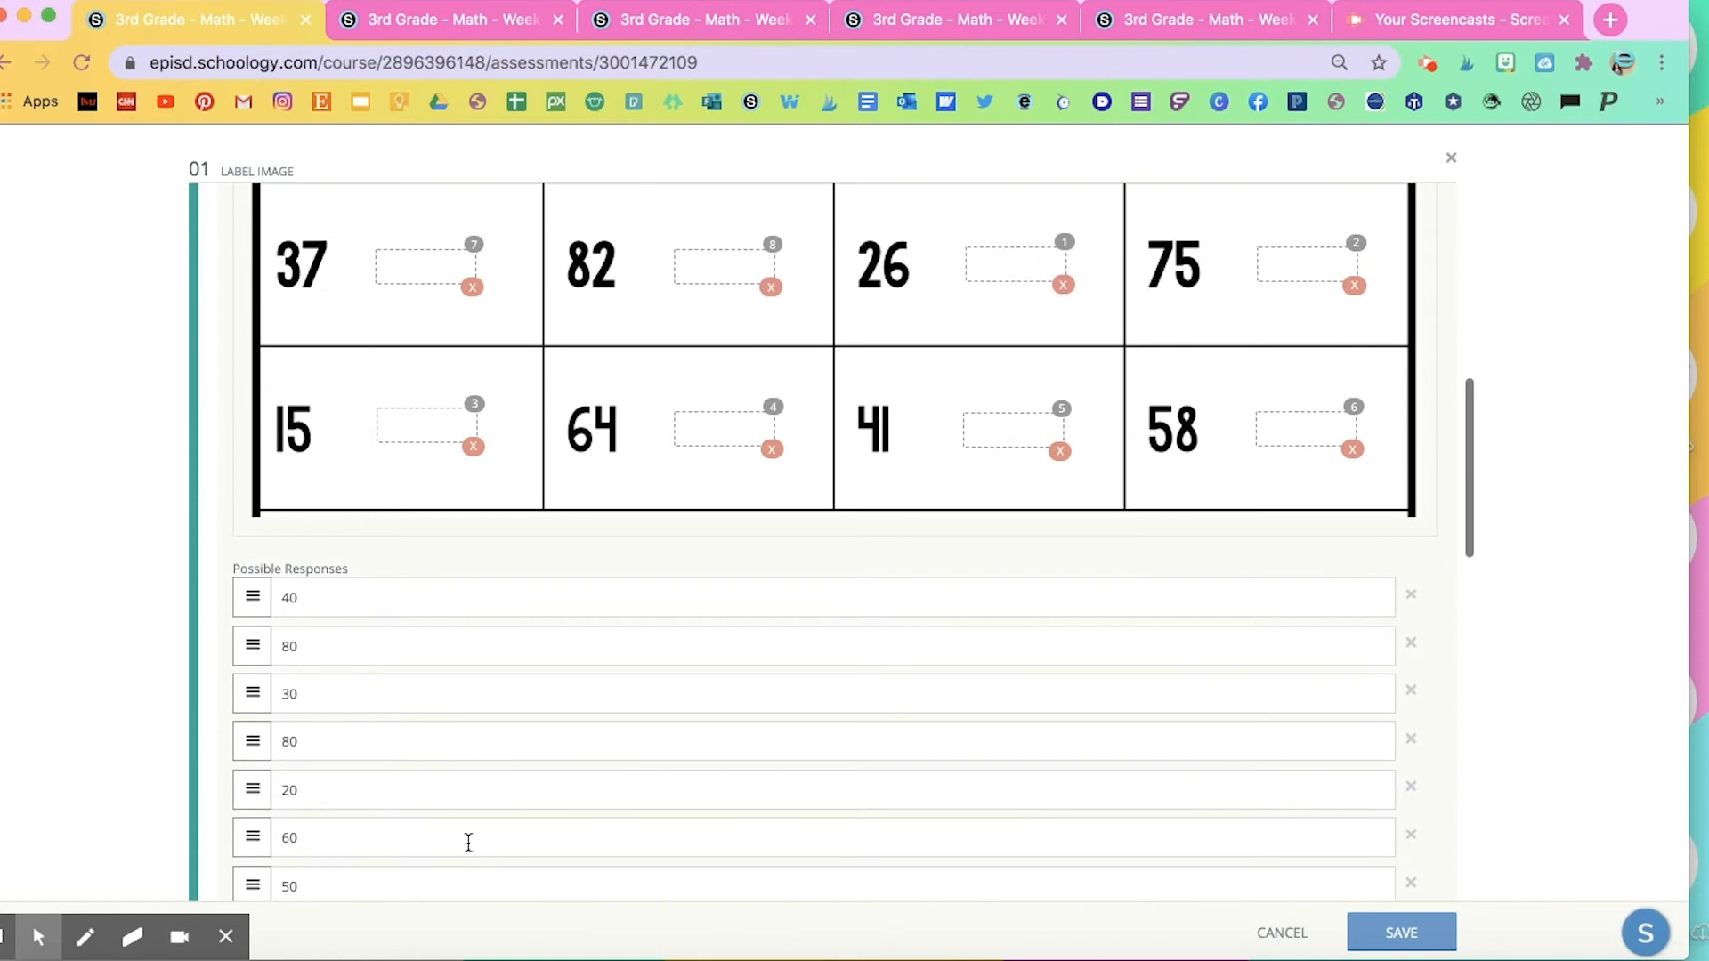
scroll(1095, 614, "down", 4)
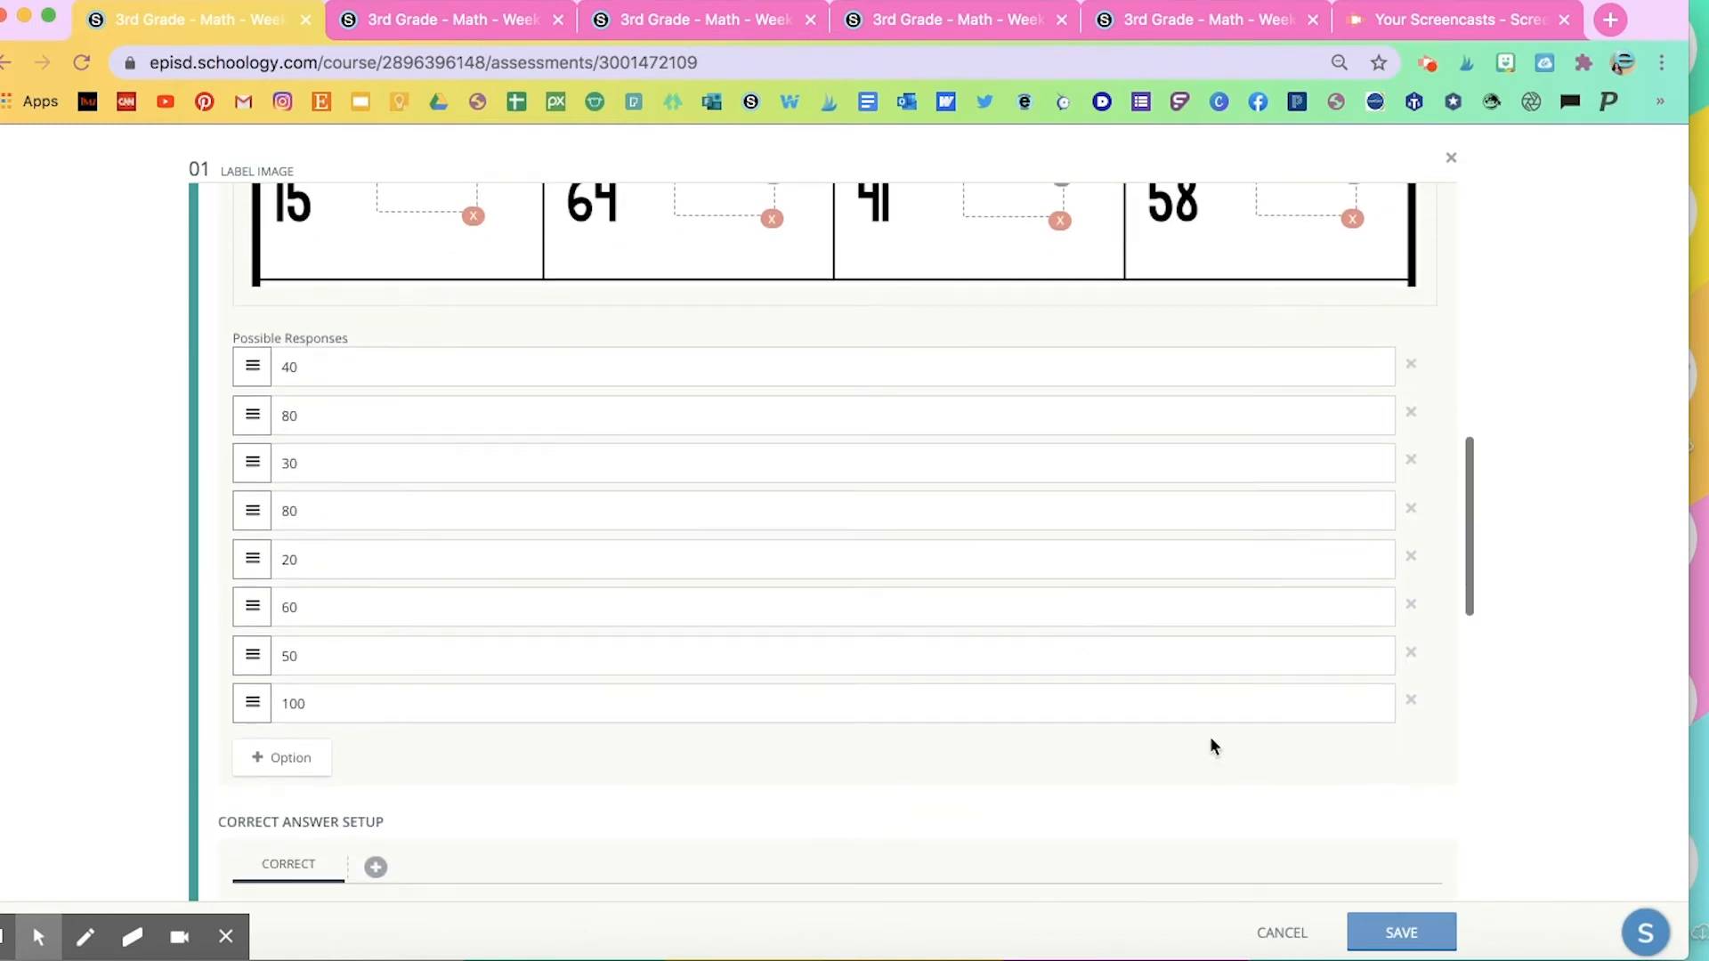
left_click(1391, 926)
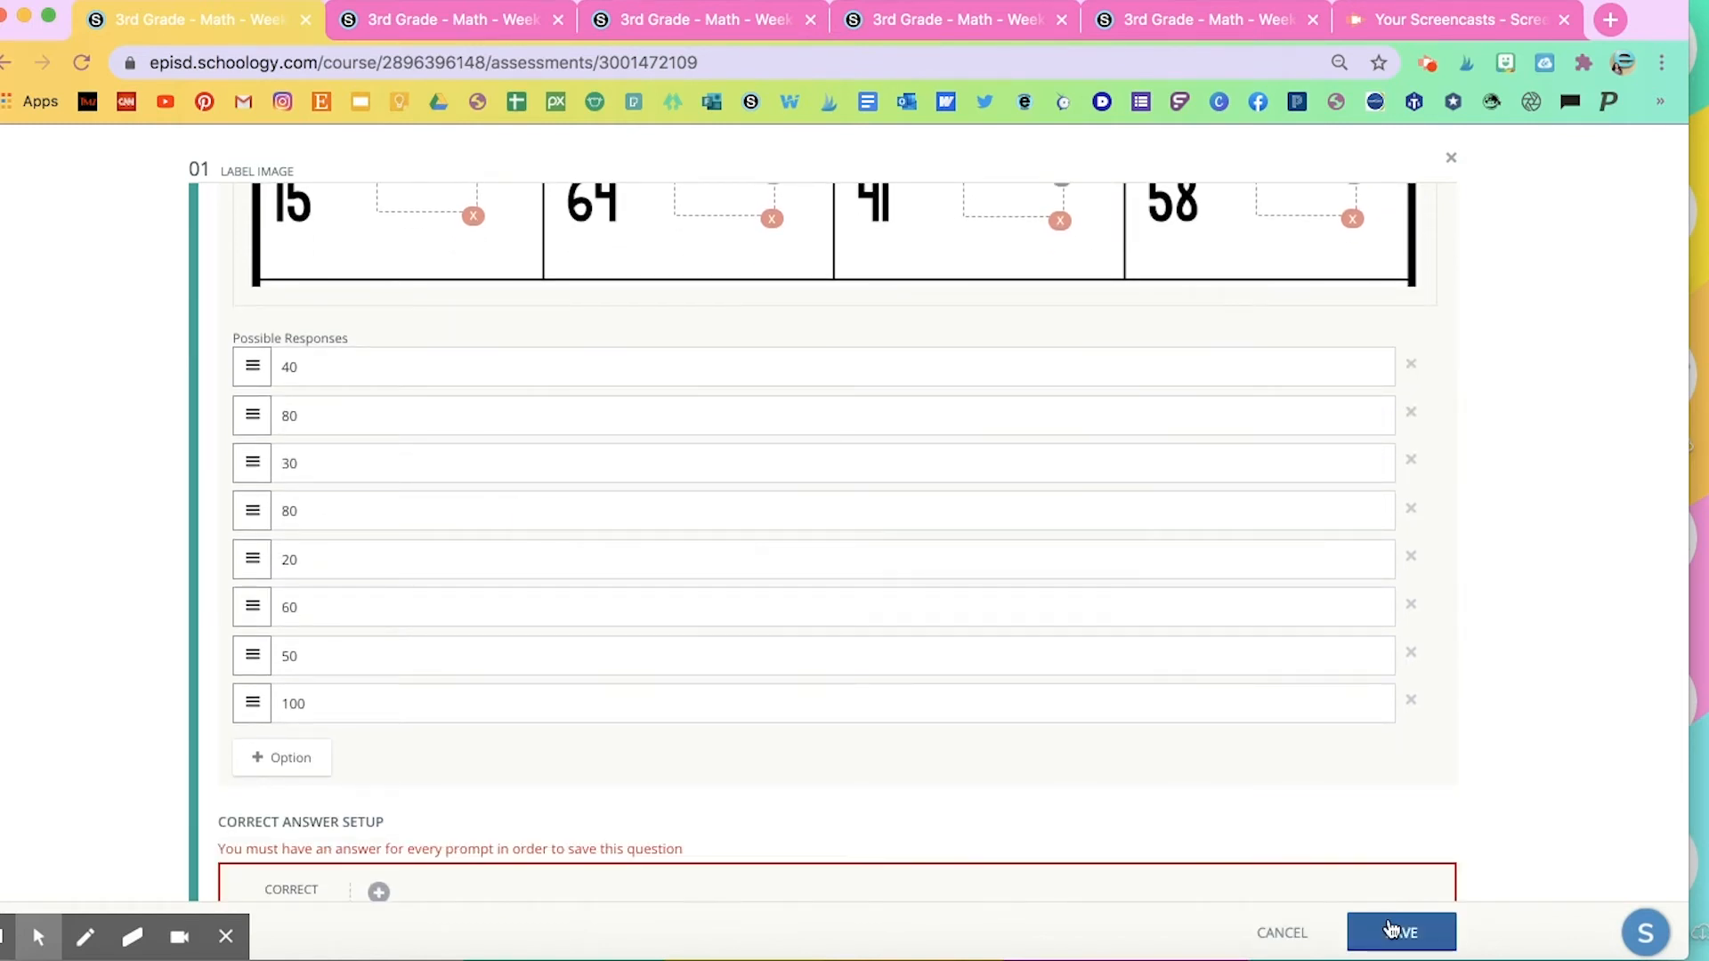
scroll(1054, 681, "down", 8)
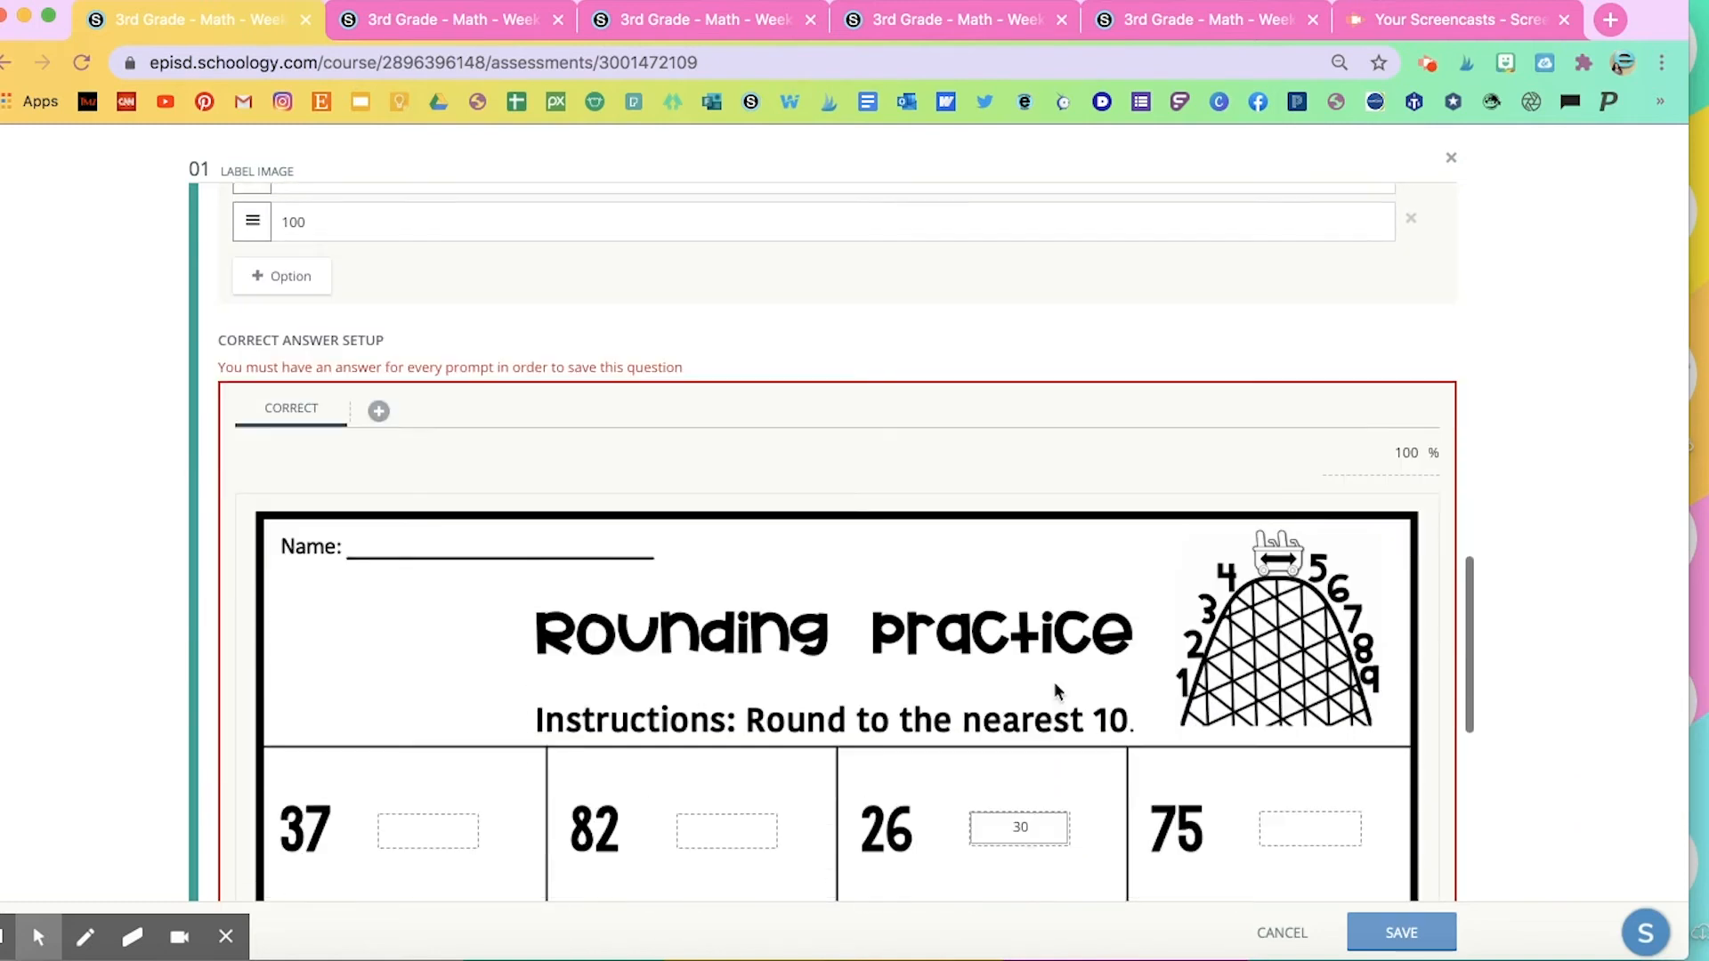
scroll(1054, 682, "down", 2)
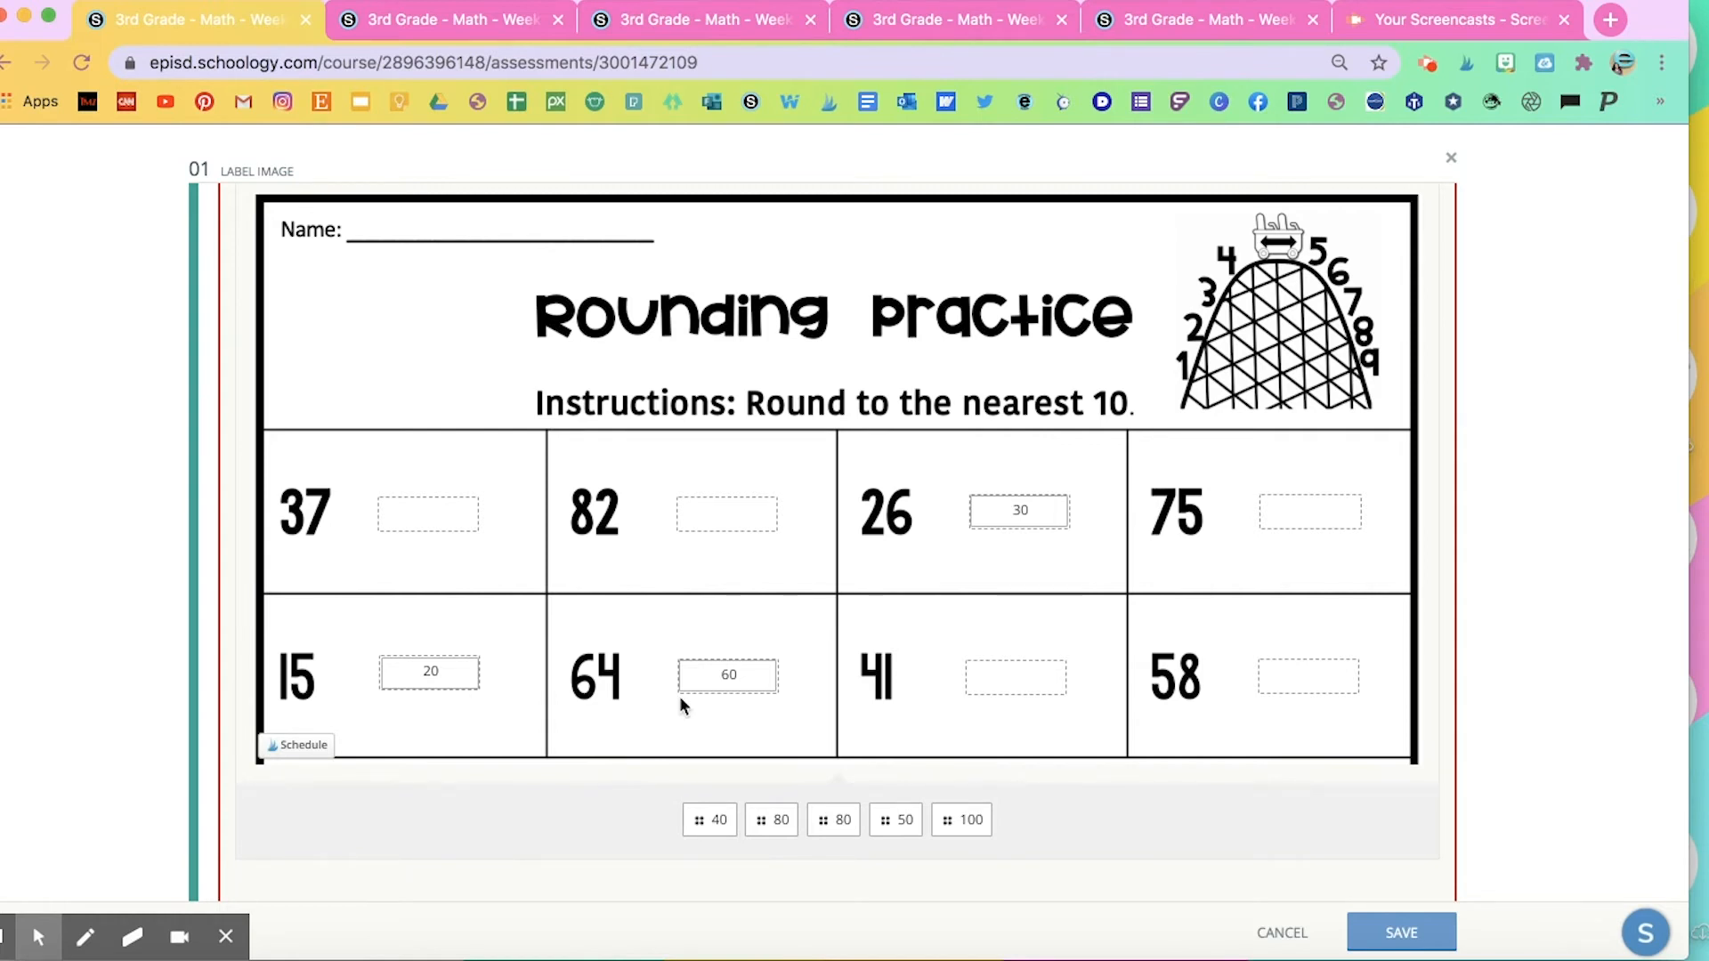
Assign the correct answers 40 to the box for 37, 80 to the box for 82, and 80 to the box for 75
left_click_drag(712, 812, 441, 543)
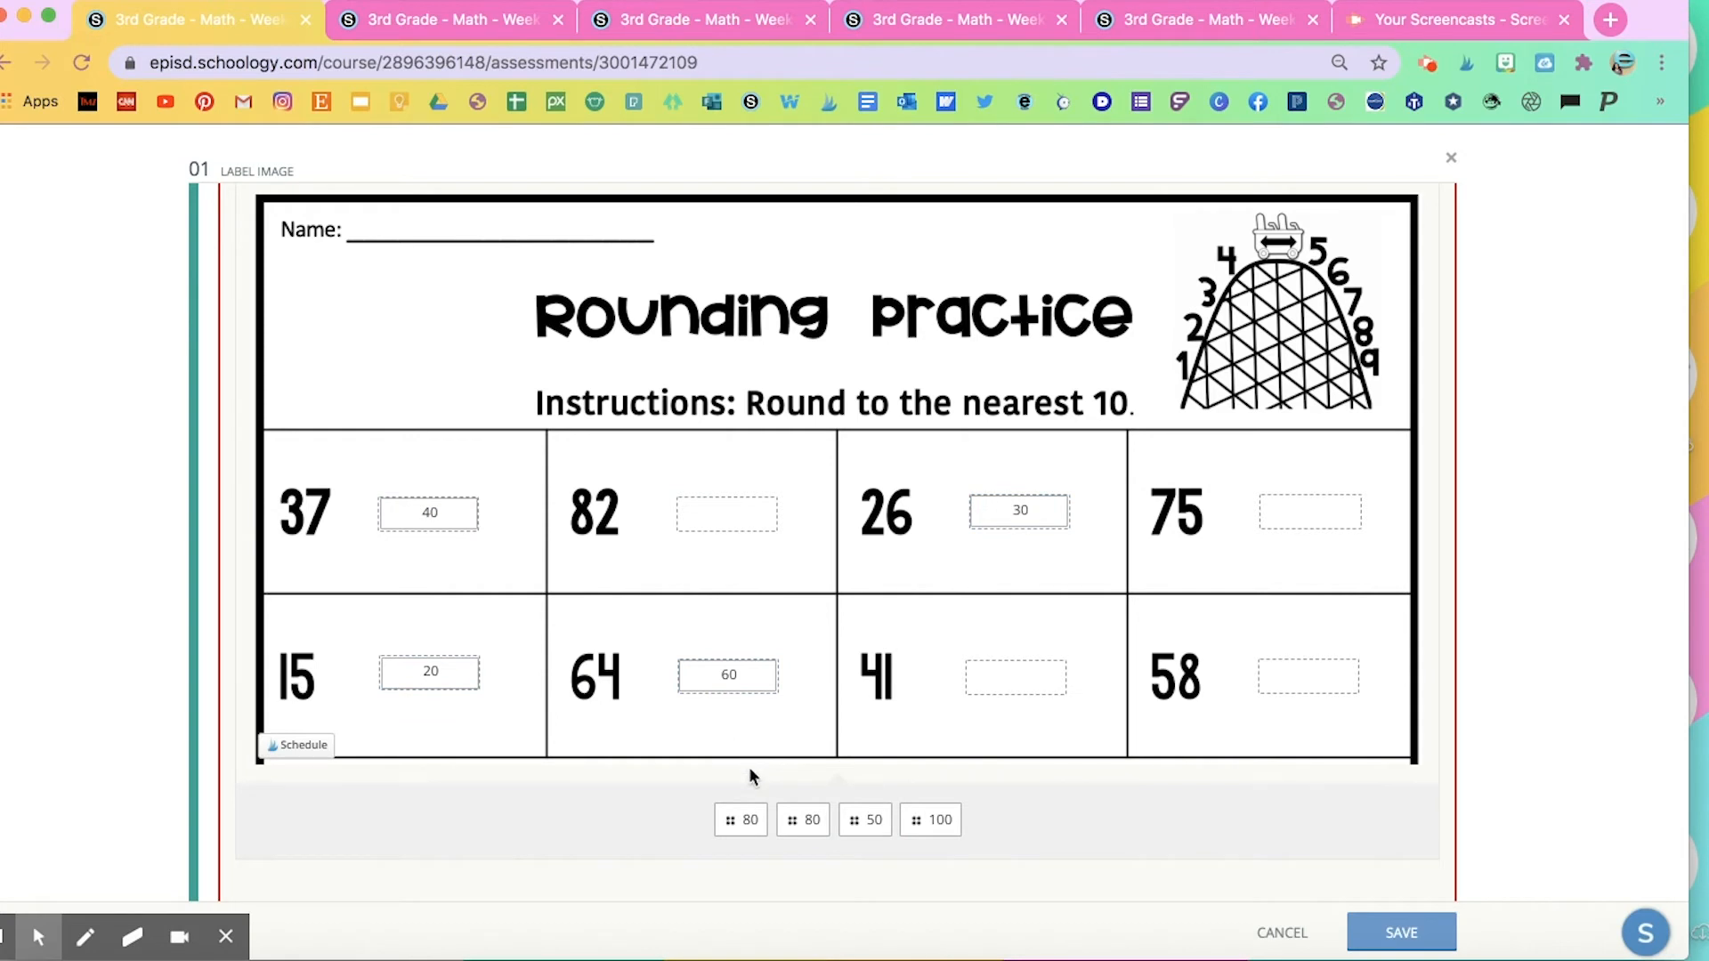
left_click_drag(739, 817, 744, 521)
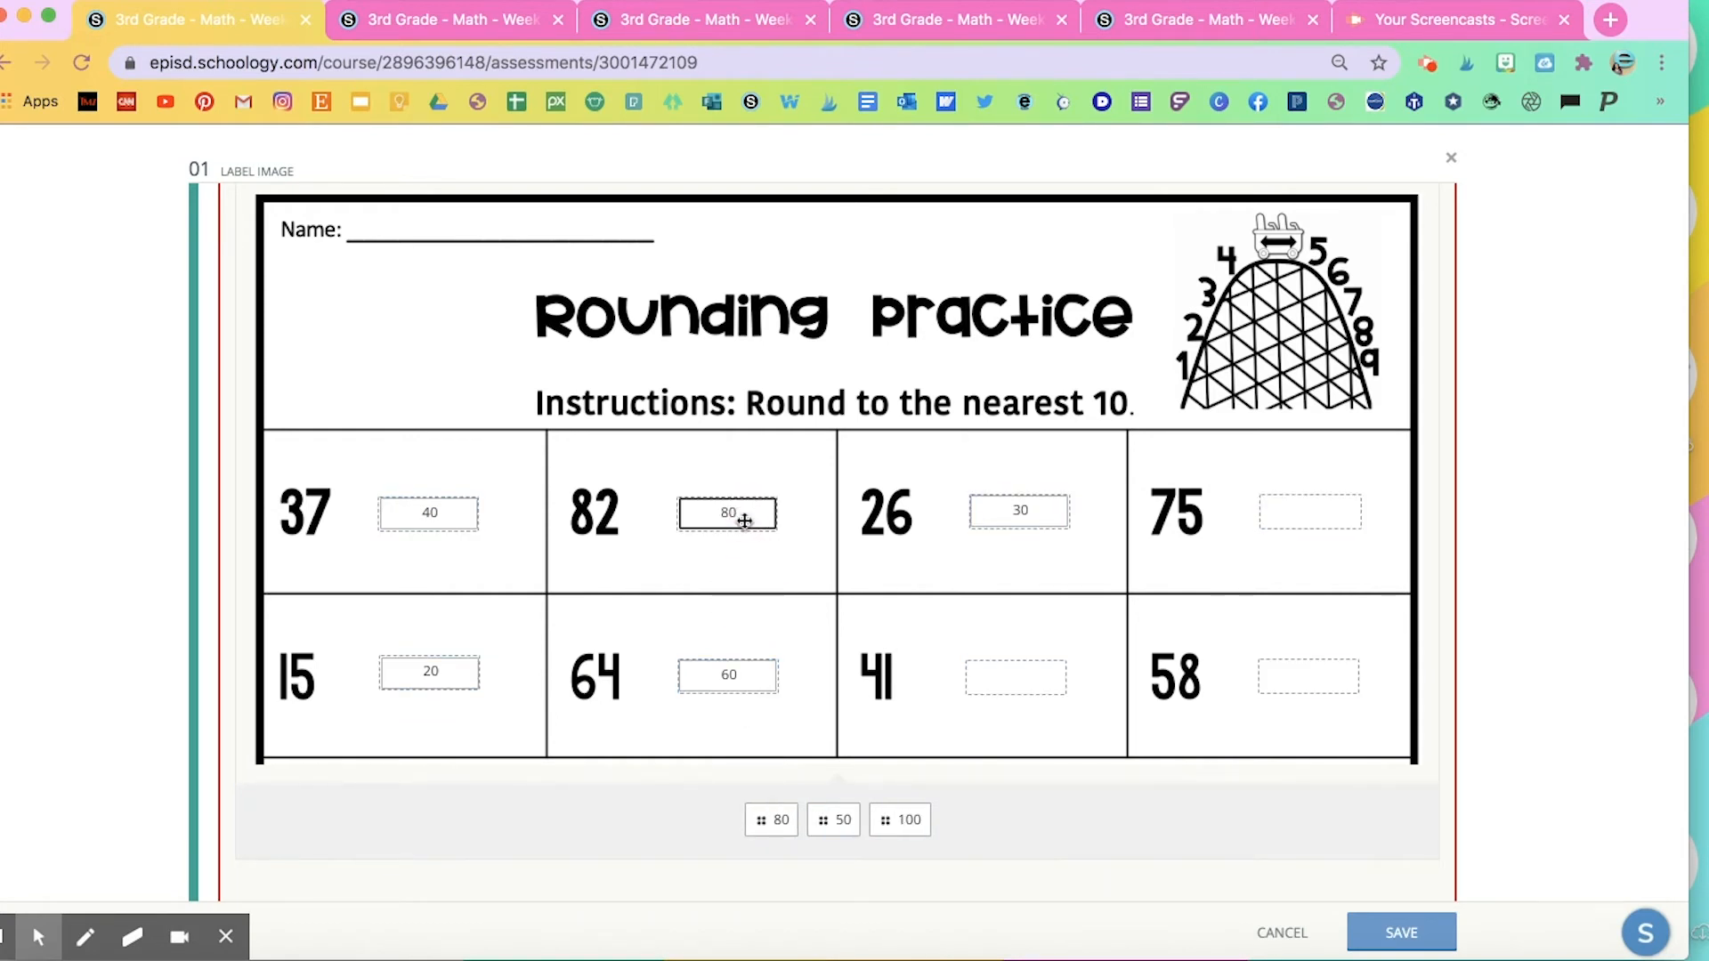
left_click_drag(783, 819, 1322, 520)
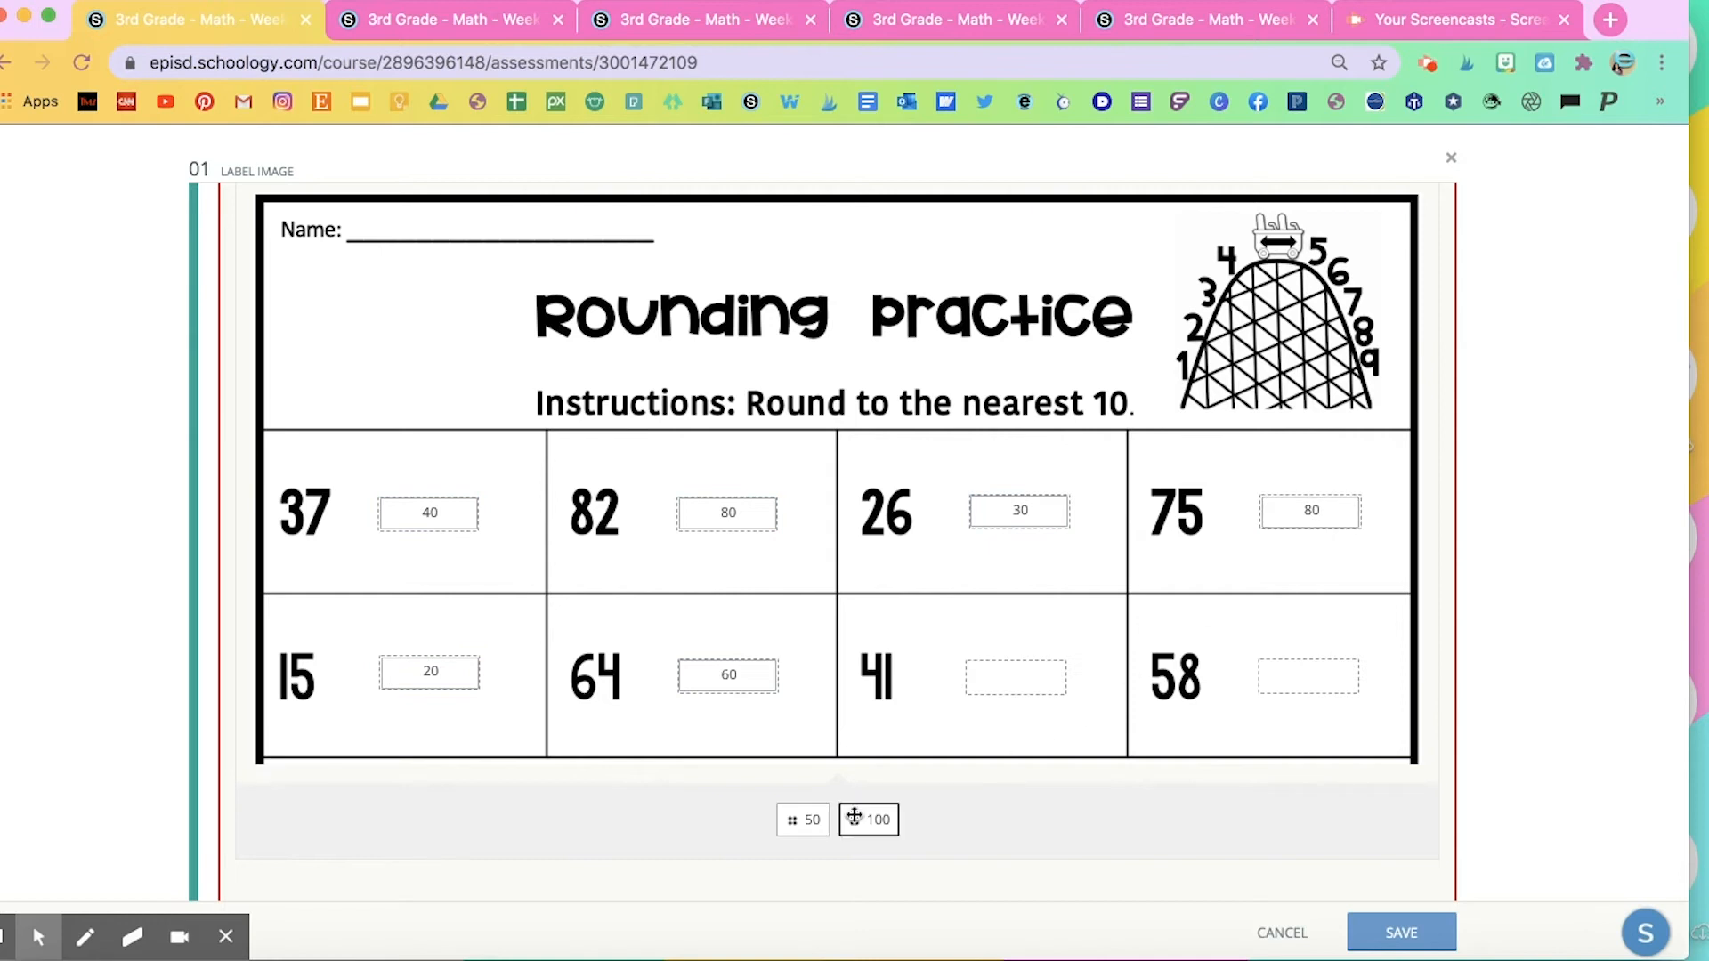
Add a possible response, 50, followed by a line break, at the end of the list
scroll(874, 757, "up", 7)
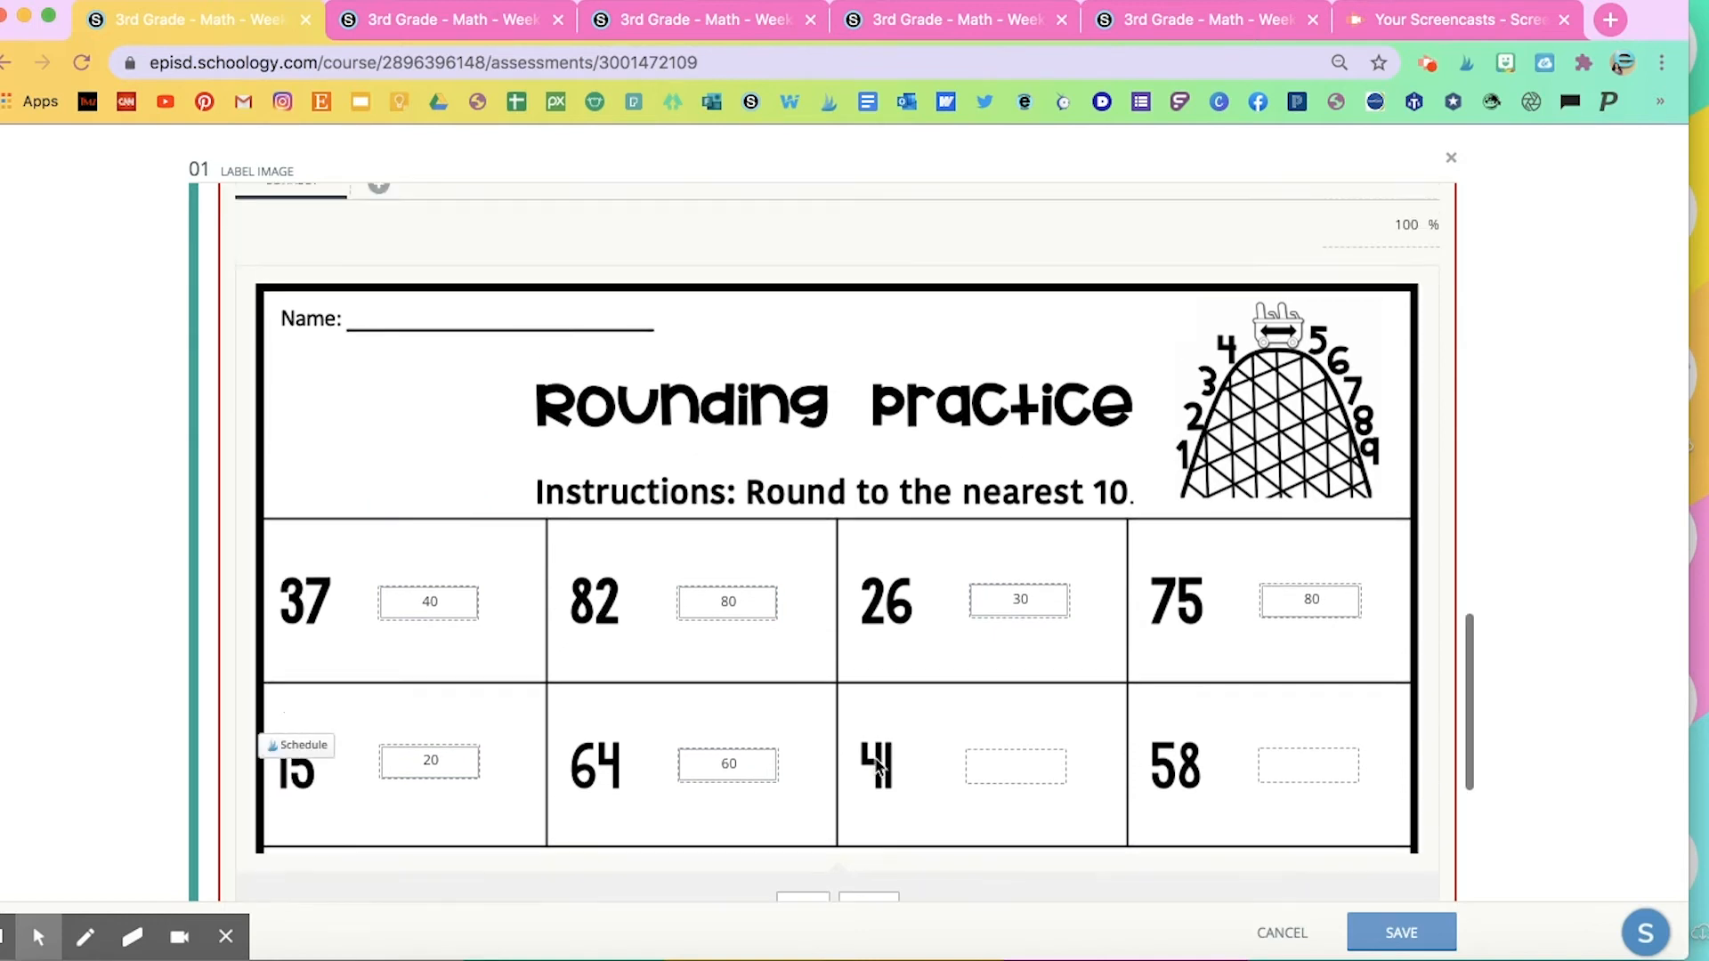
left_click(281, 559)
left_click(349, 504)
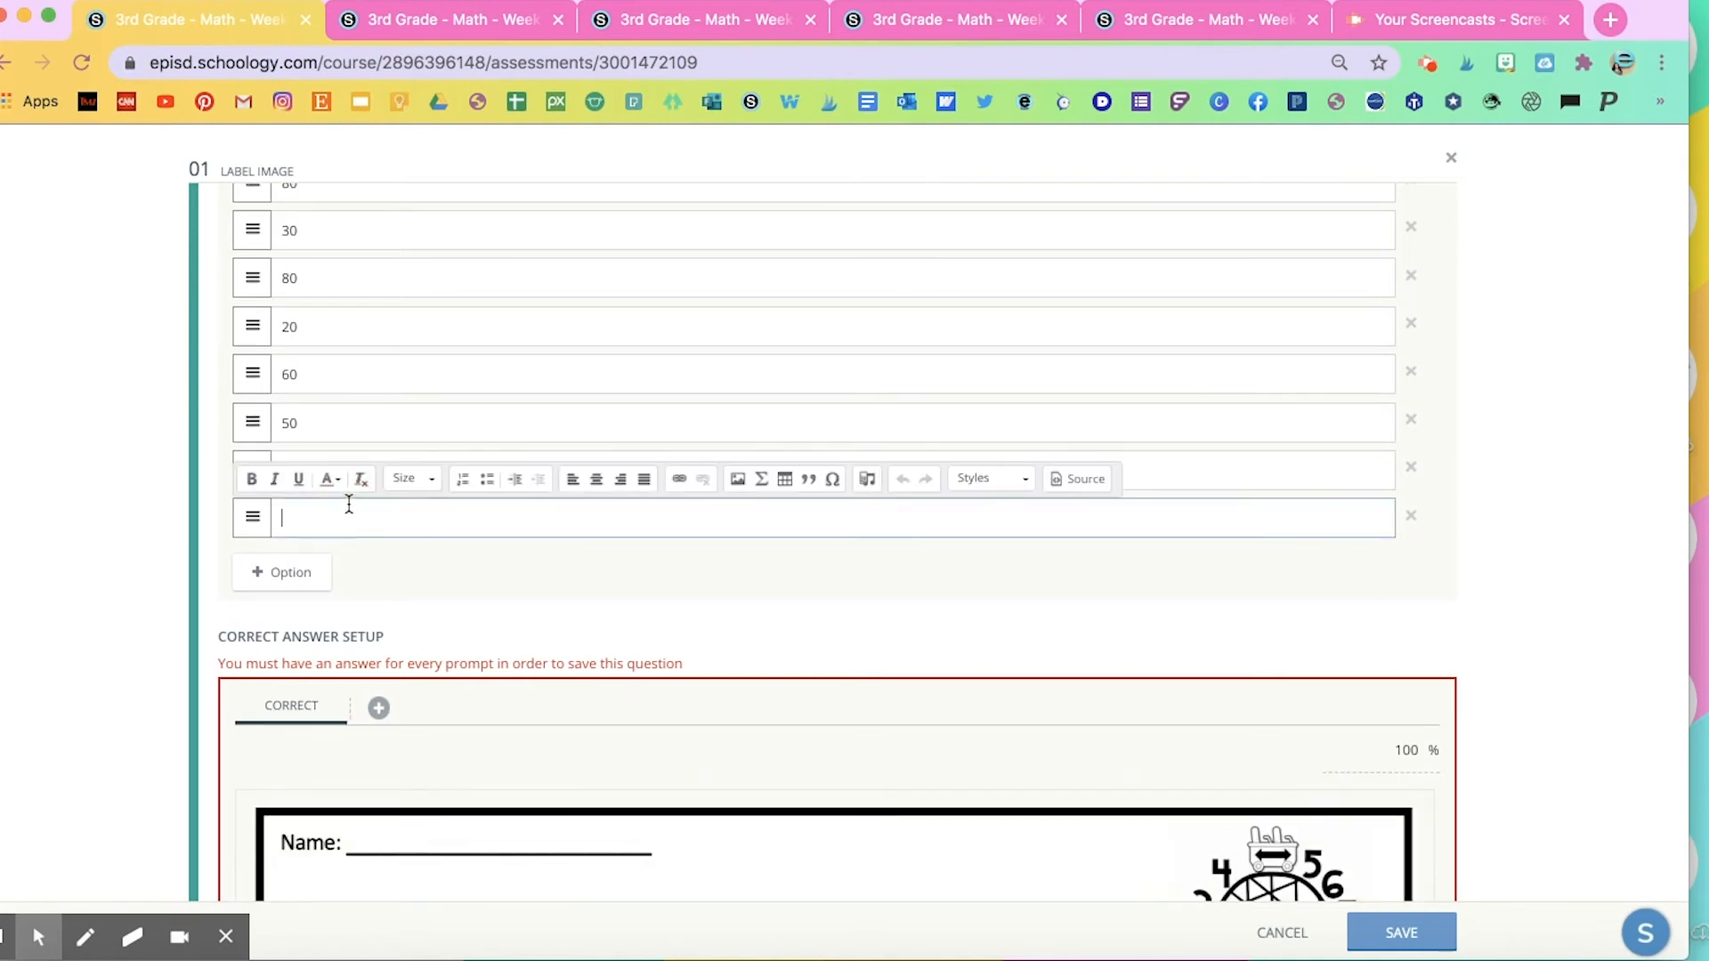
type("50")
key("Return")
scroll(381, 496, "down", 3)
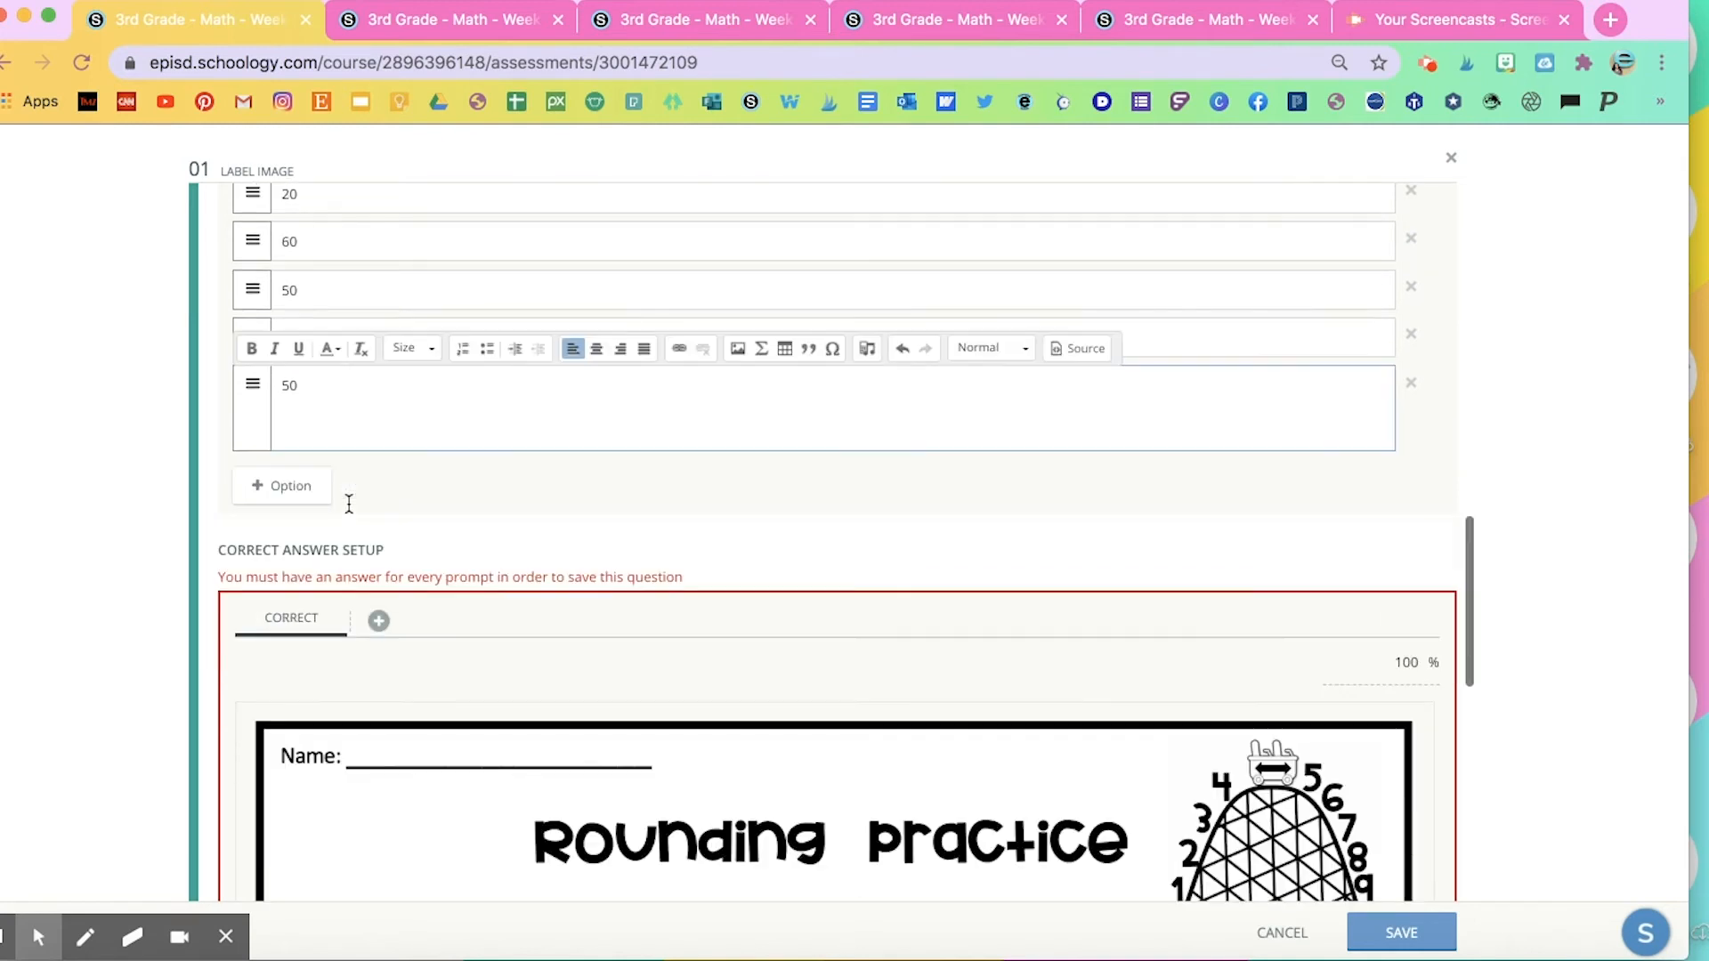
Add another possible response to the end of the list and set the last two responses to 40 and 60
left_click(380, 490)
left_click(290, 488)
scroll(428, 516, "down", 5)
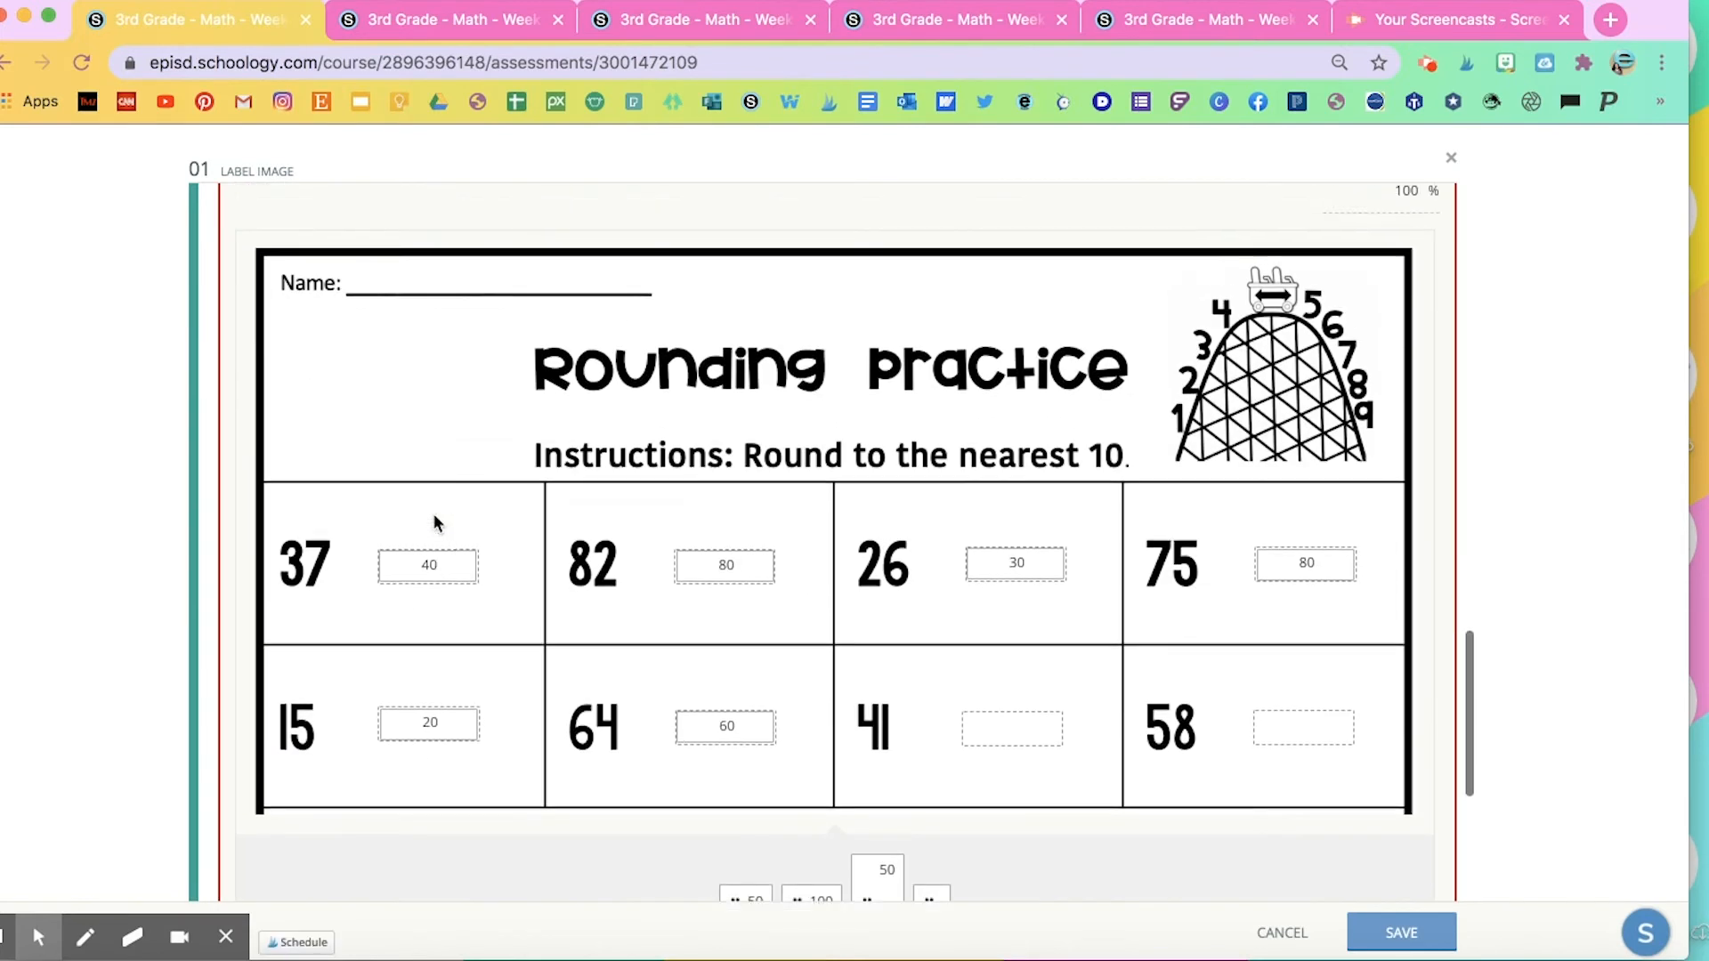
scroll(433, 512, "up", 5)
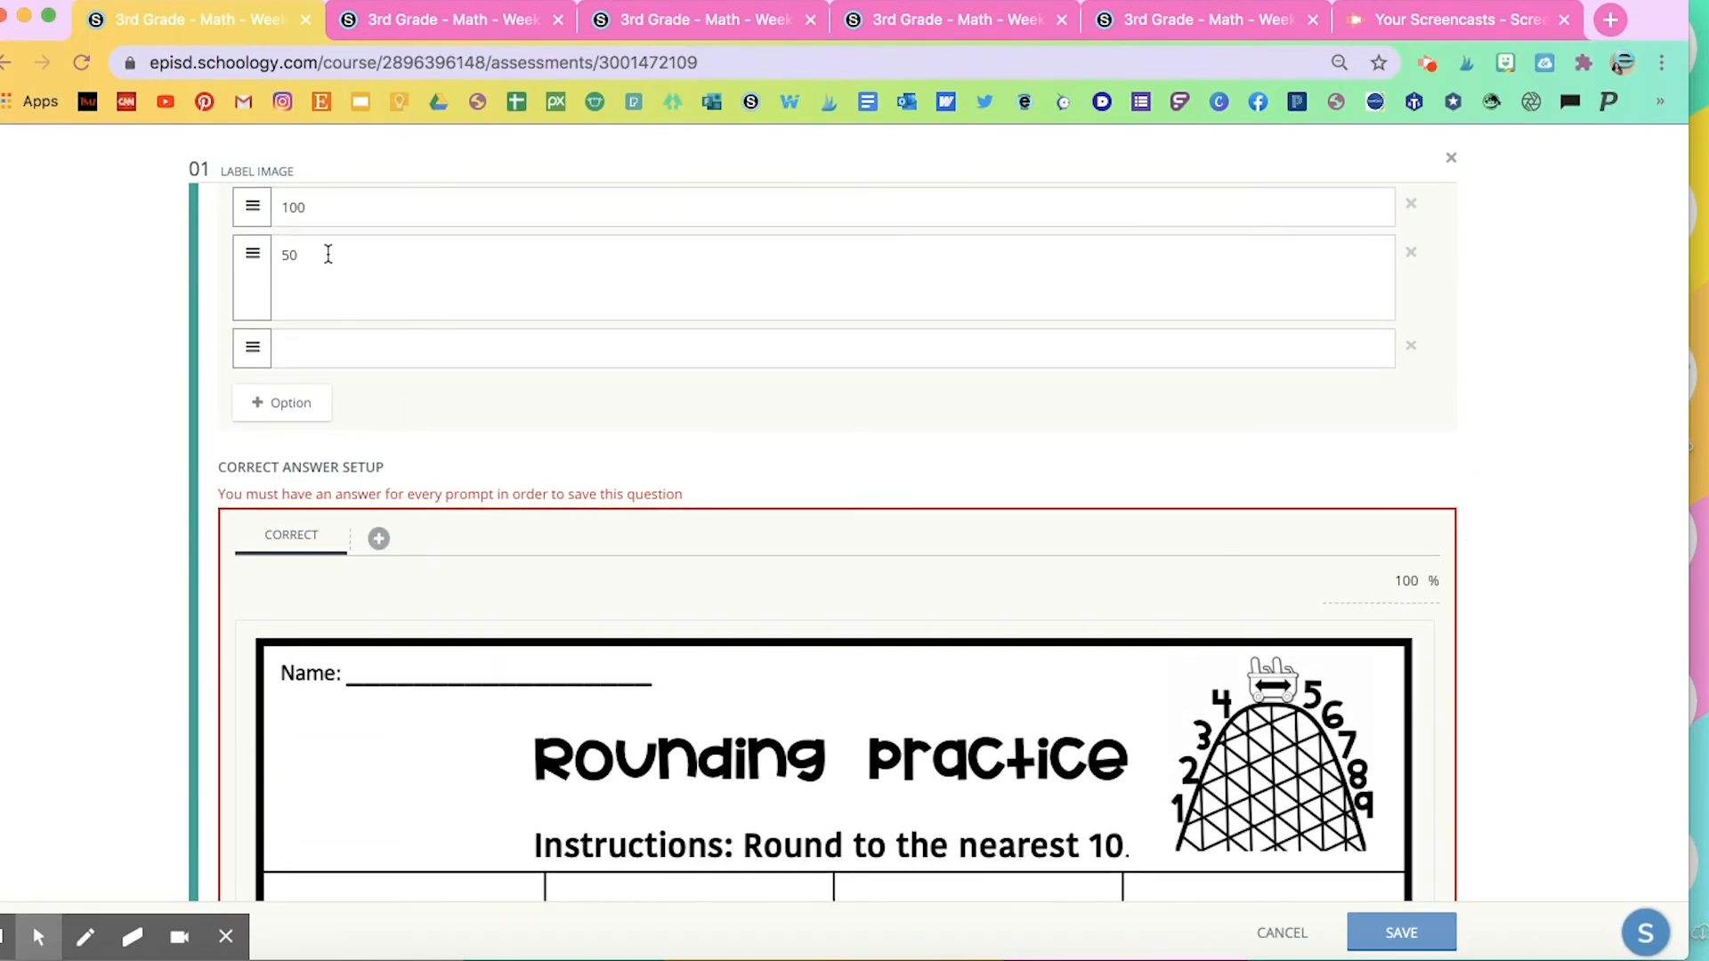
left_click(328, 254)
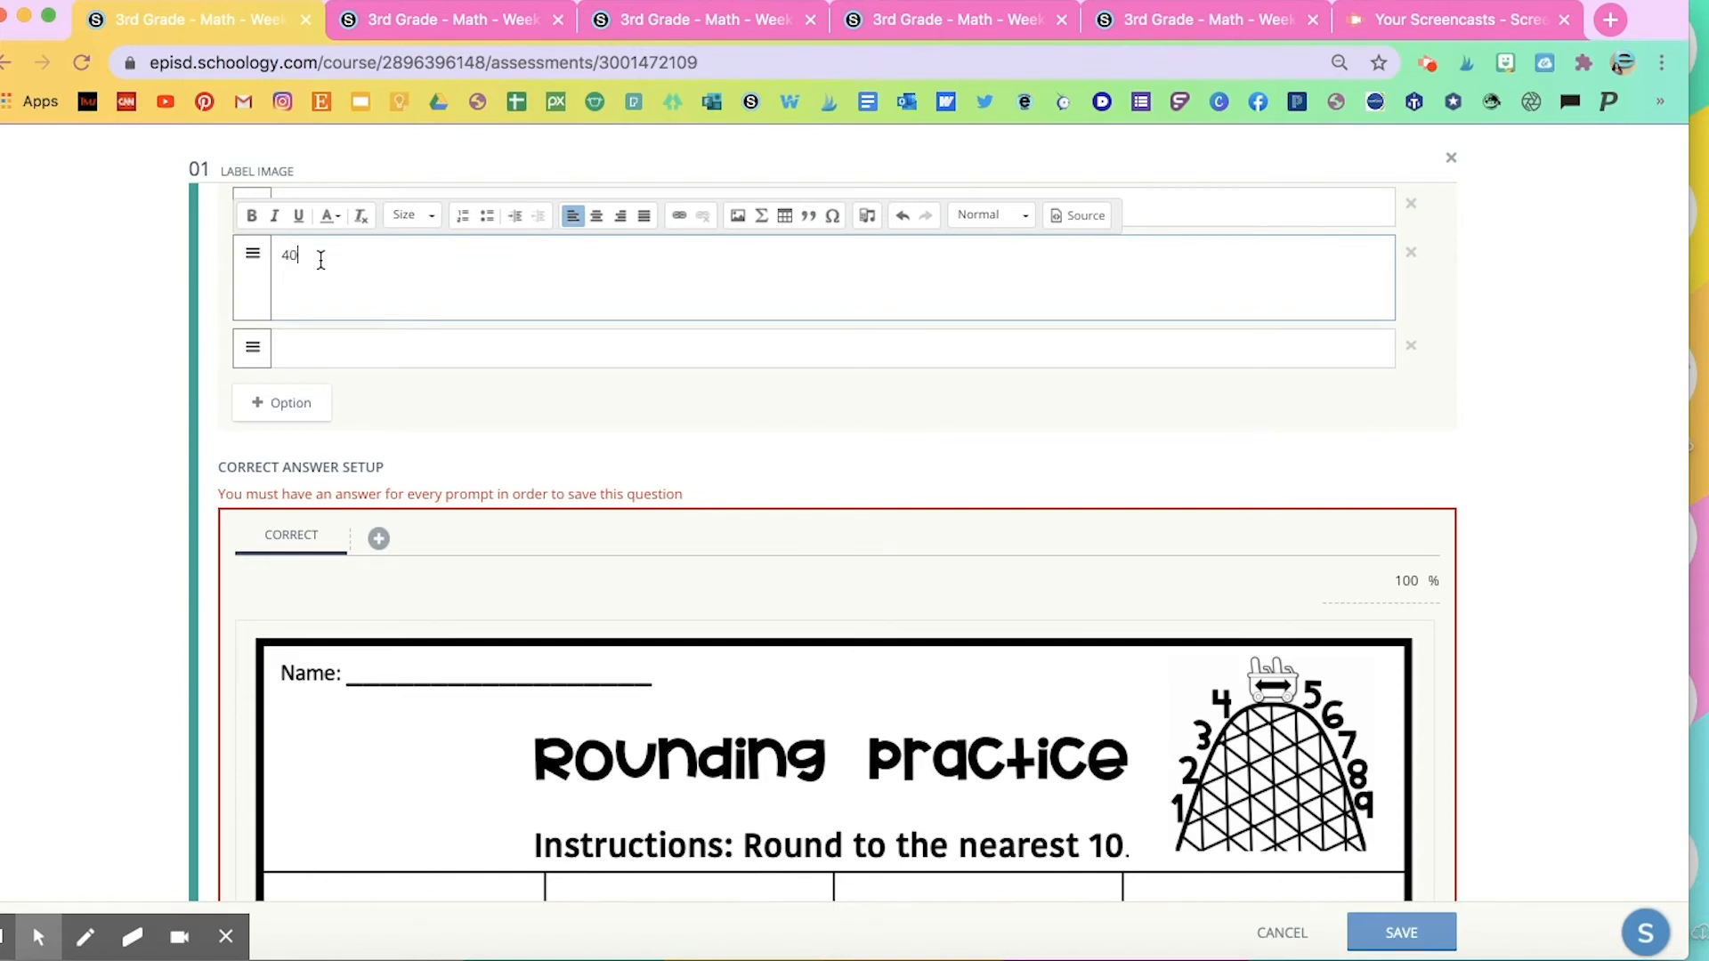
left_click(293, 347)
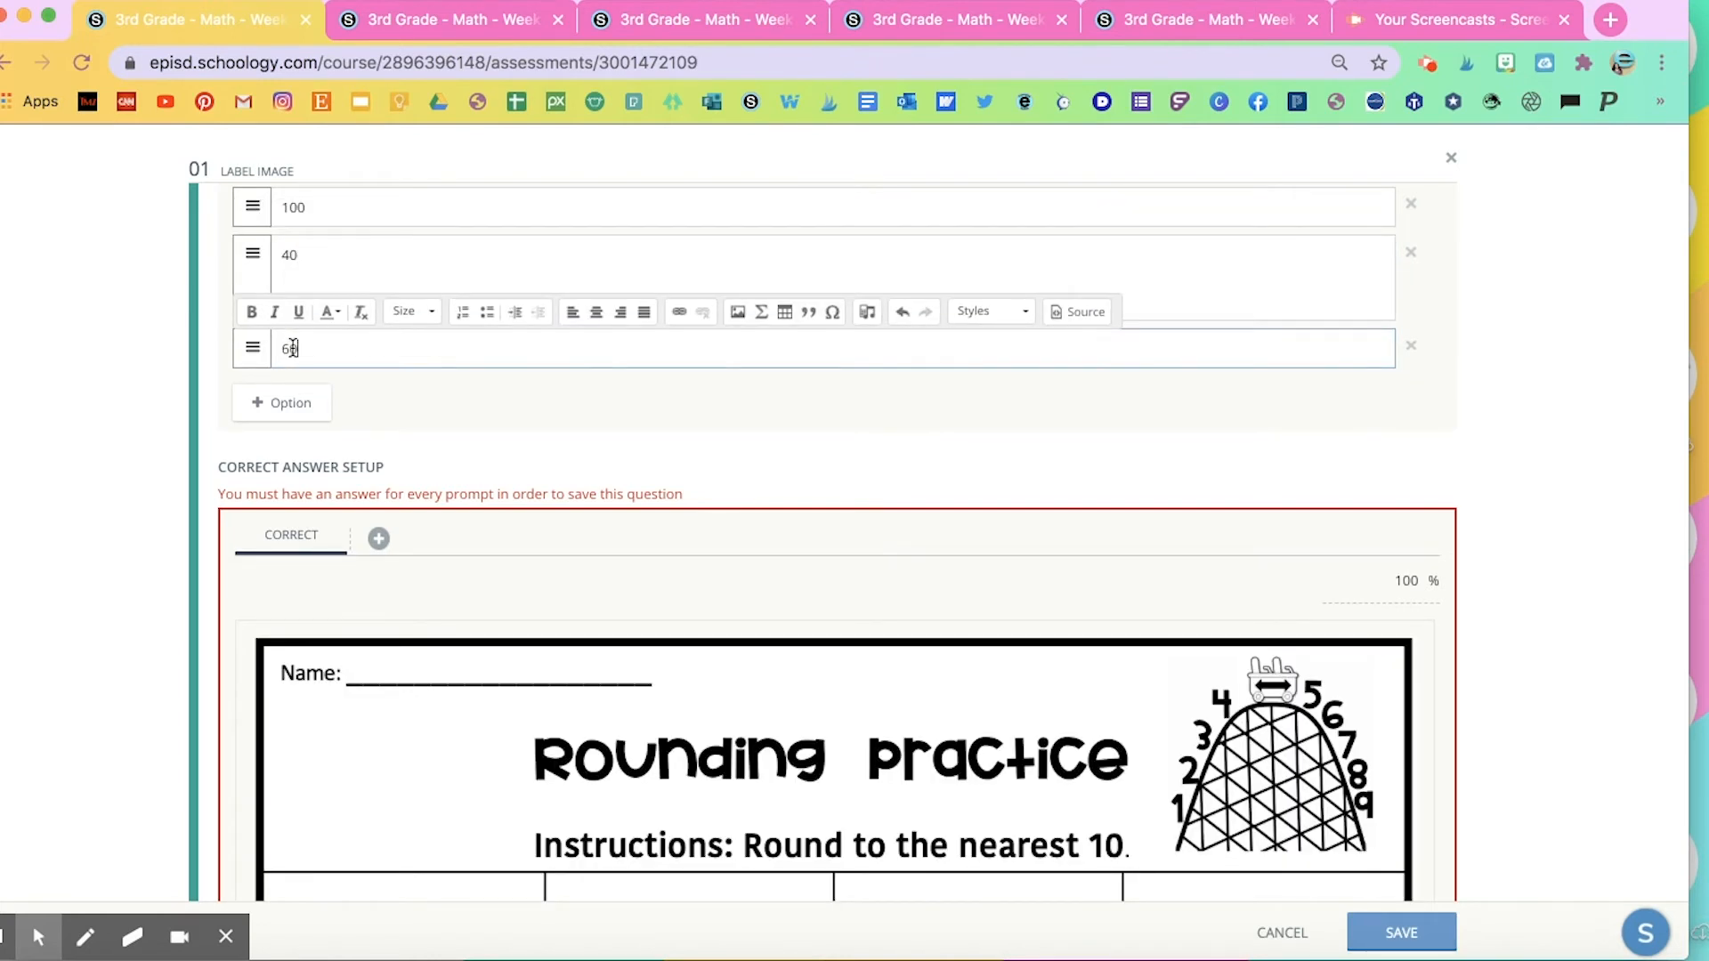
left_click(370, 410)
Assign the new 40 response as the correct answer in the box for 41
scroll(370, 410, "down", 8)
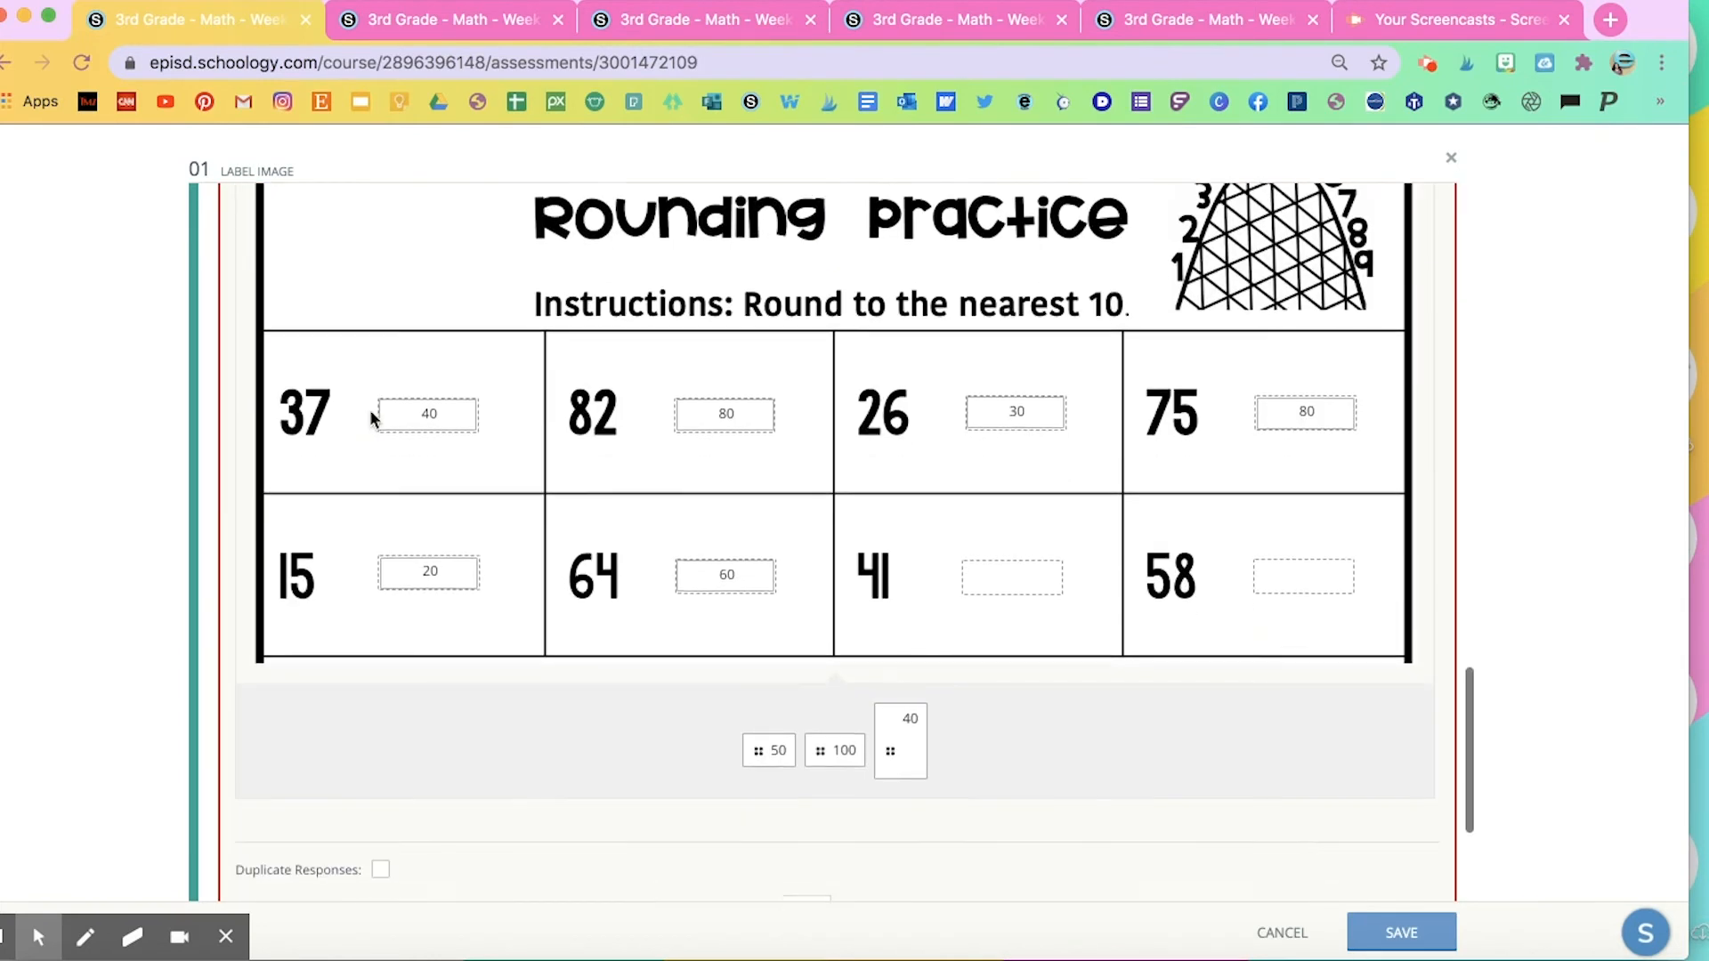
left_click_drag(891, 663, 1007, 525)
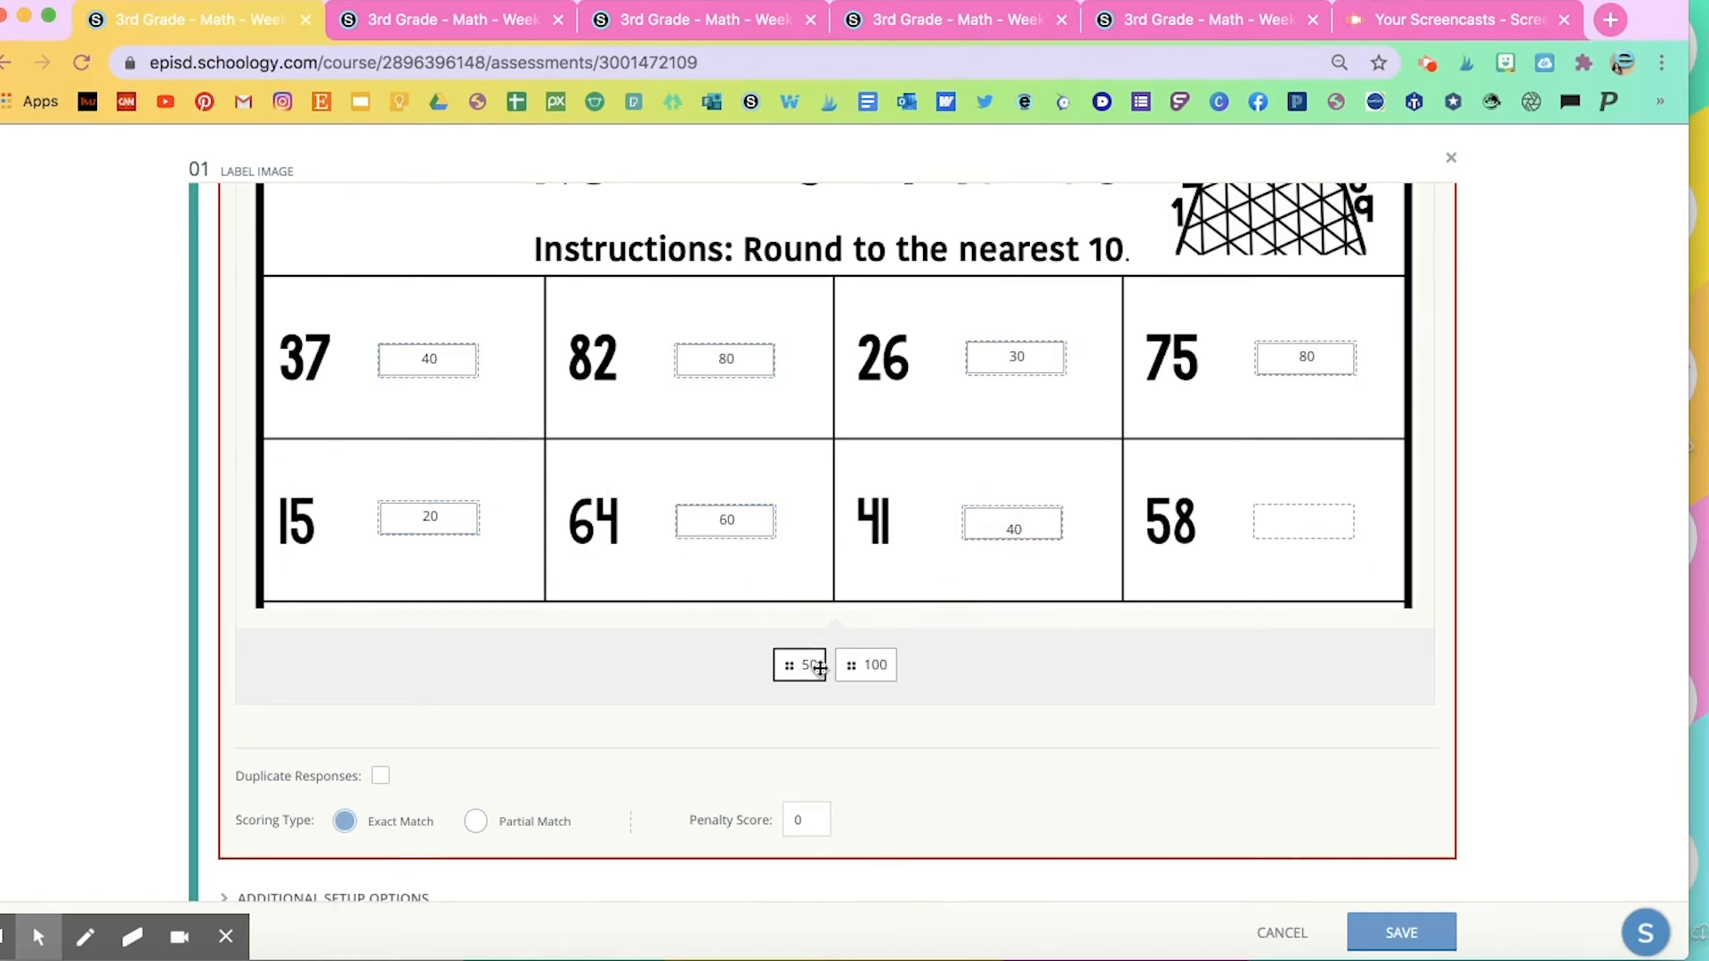
Add one more empty possible response and check the unassigned responses below the worksheet image
scroll(974, 680, "up", 6)
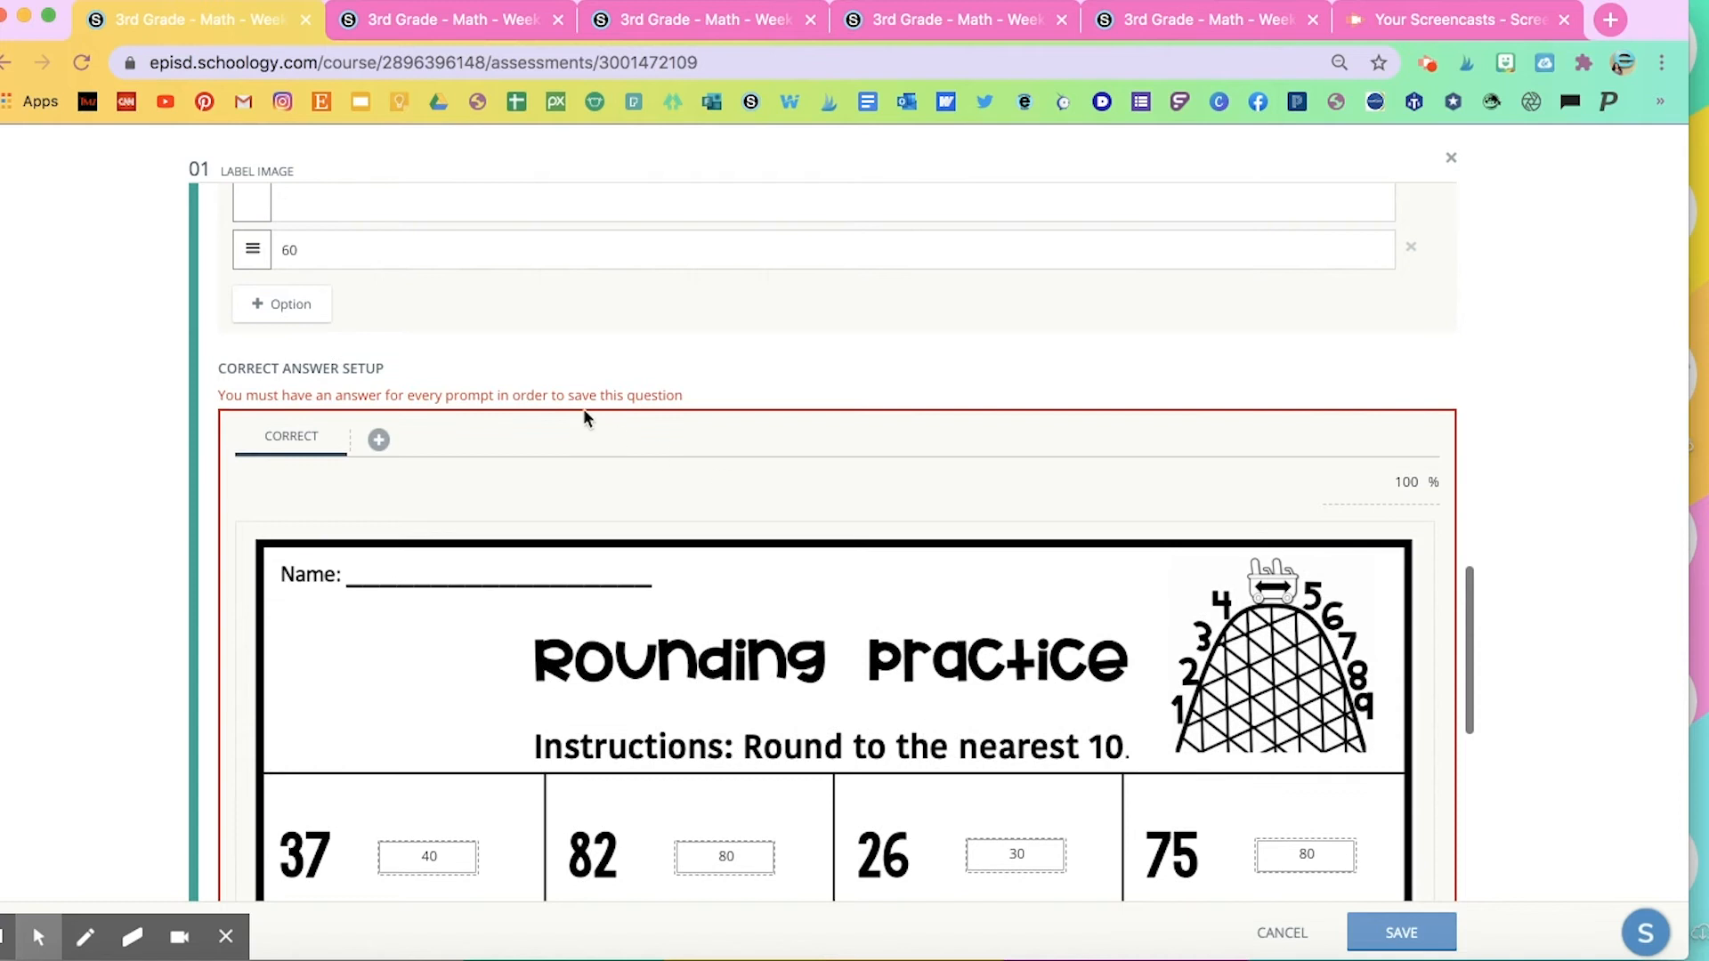
left_click(286, 304)
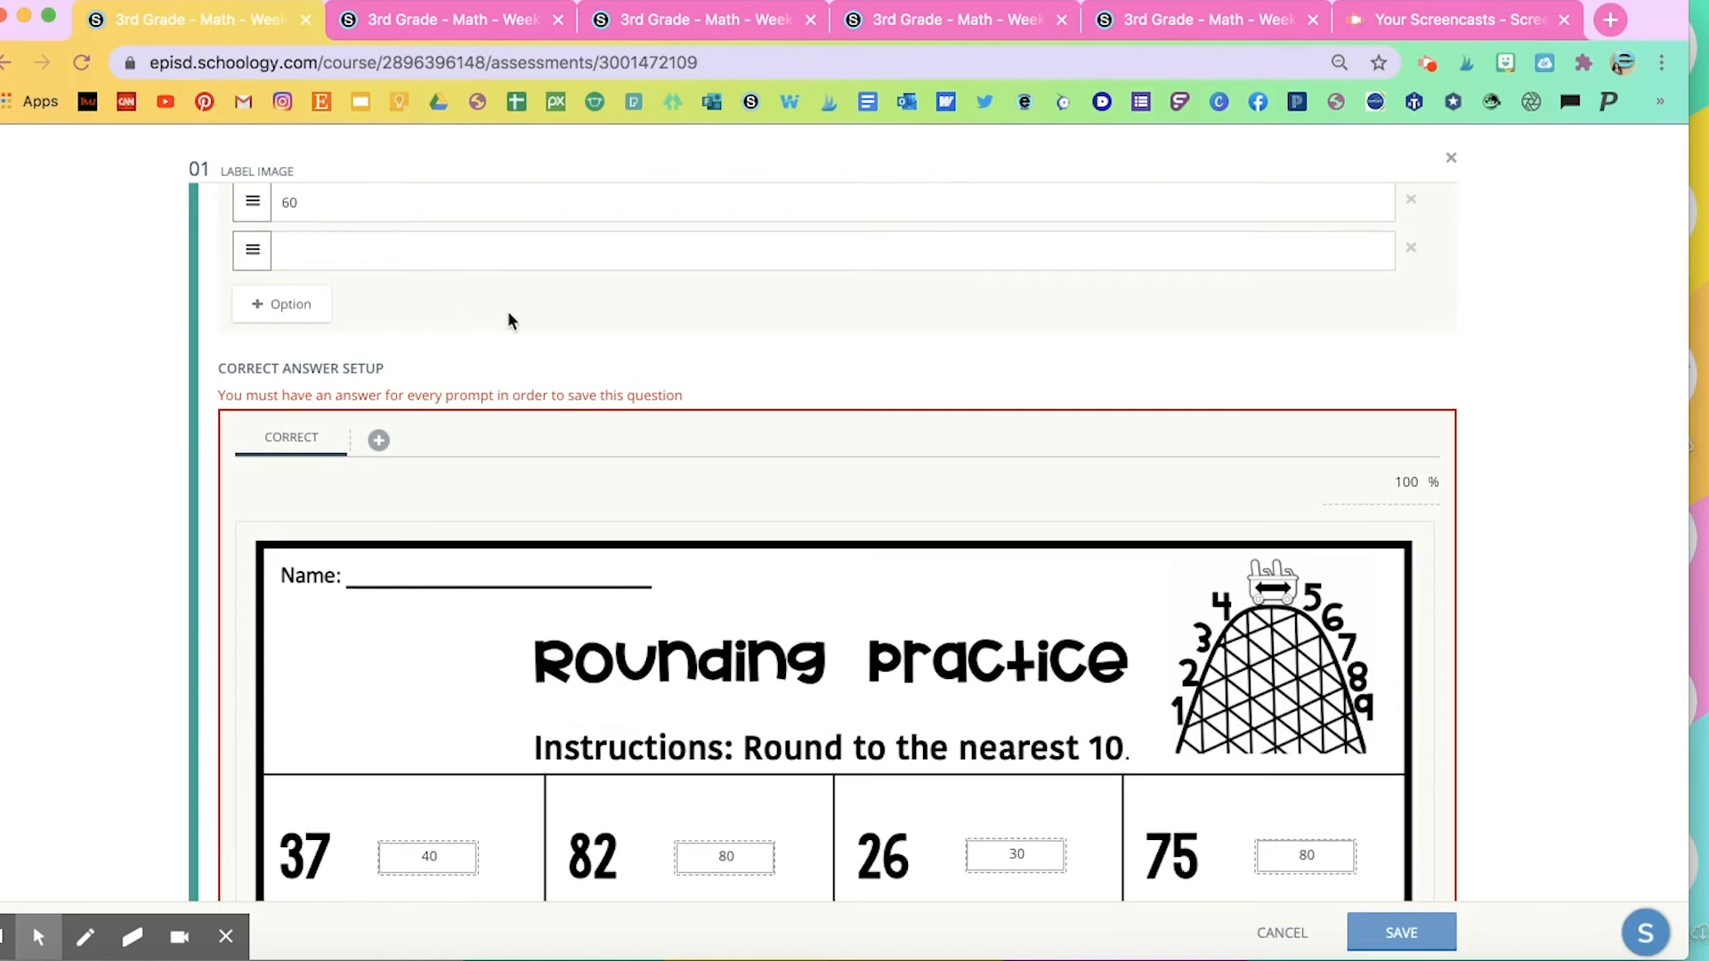
scroll(512, 312, "down", 6)
scroll(516, 312, "up", 8)
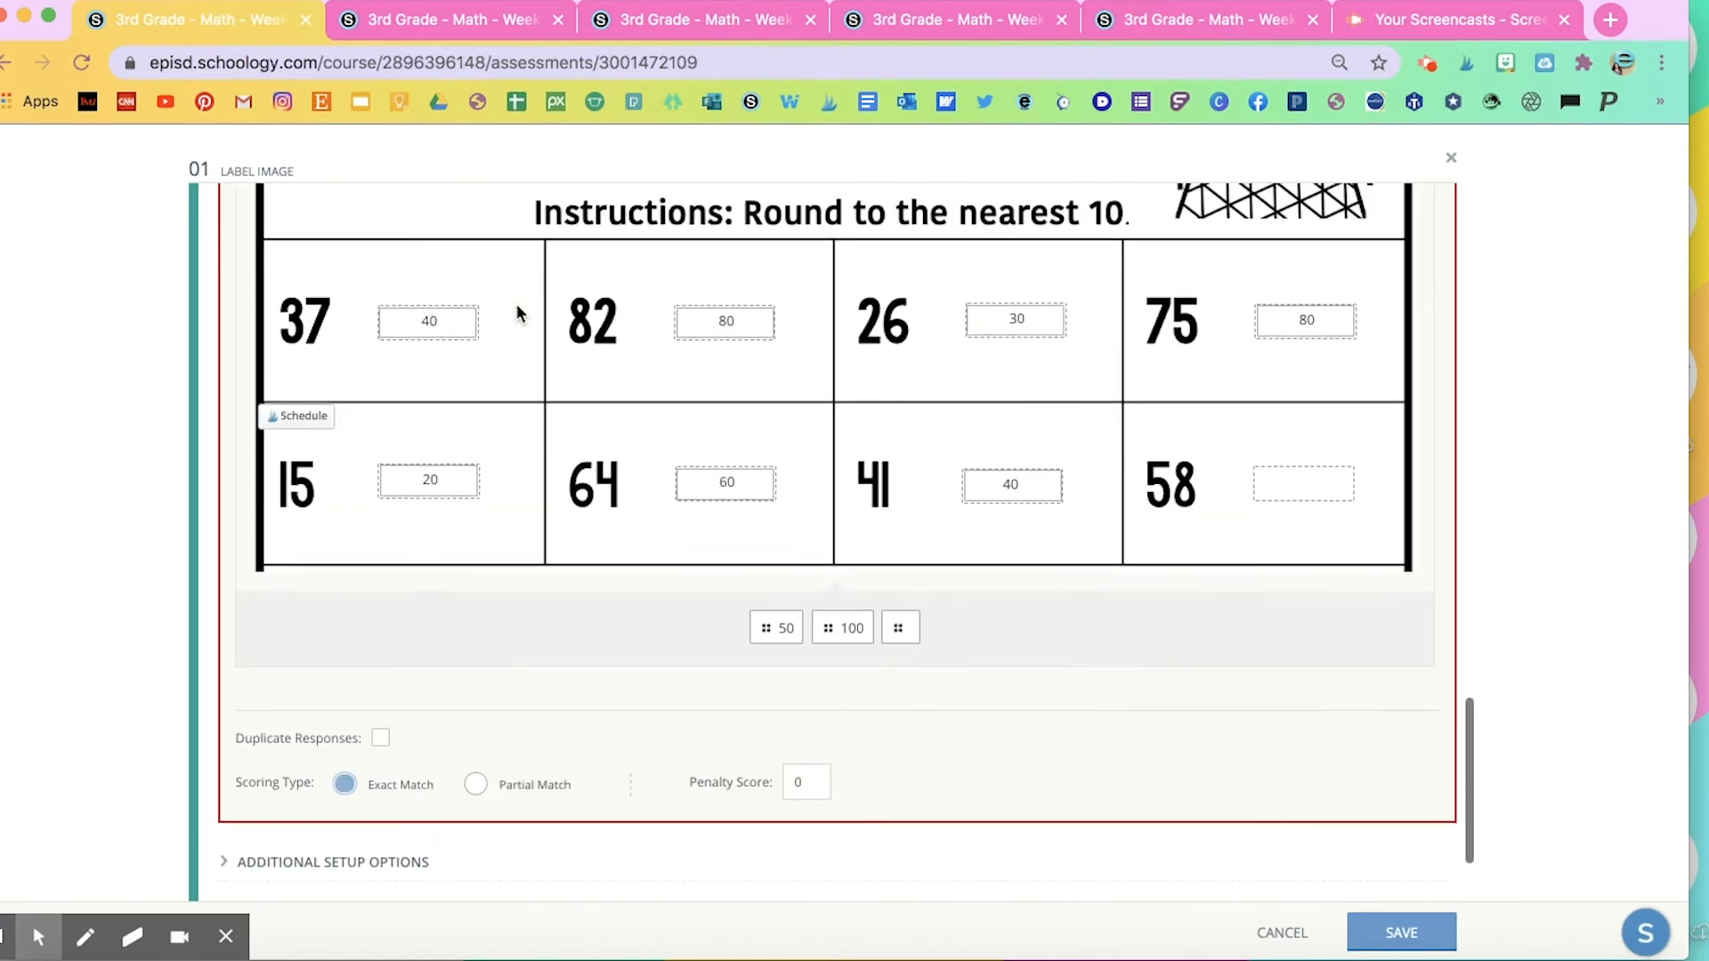
scroll(516, 312, "up", 3)
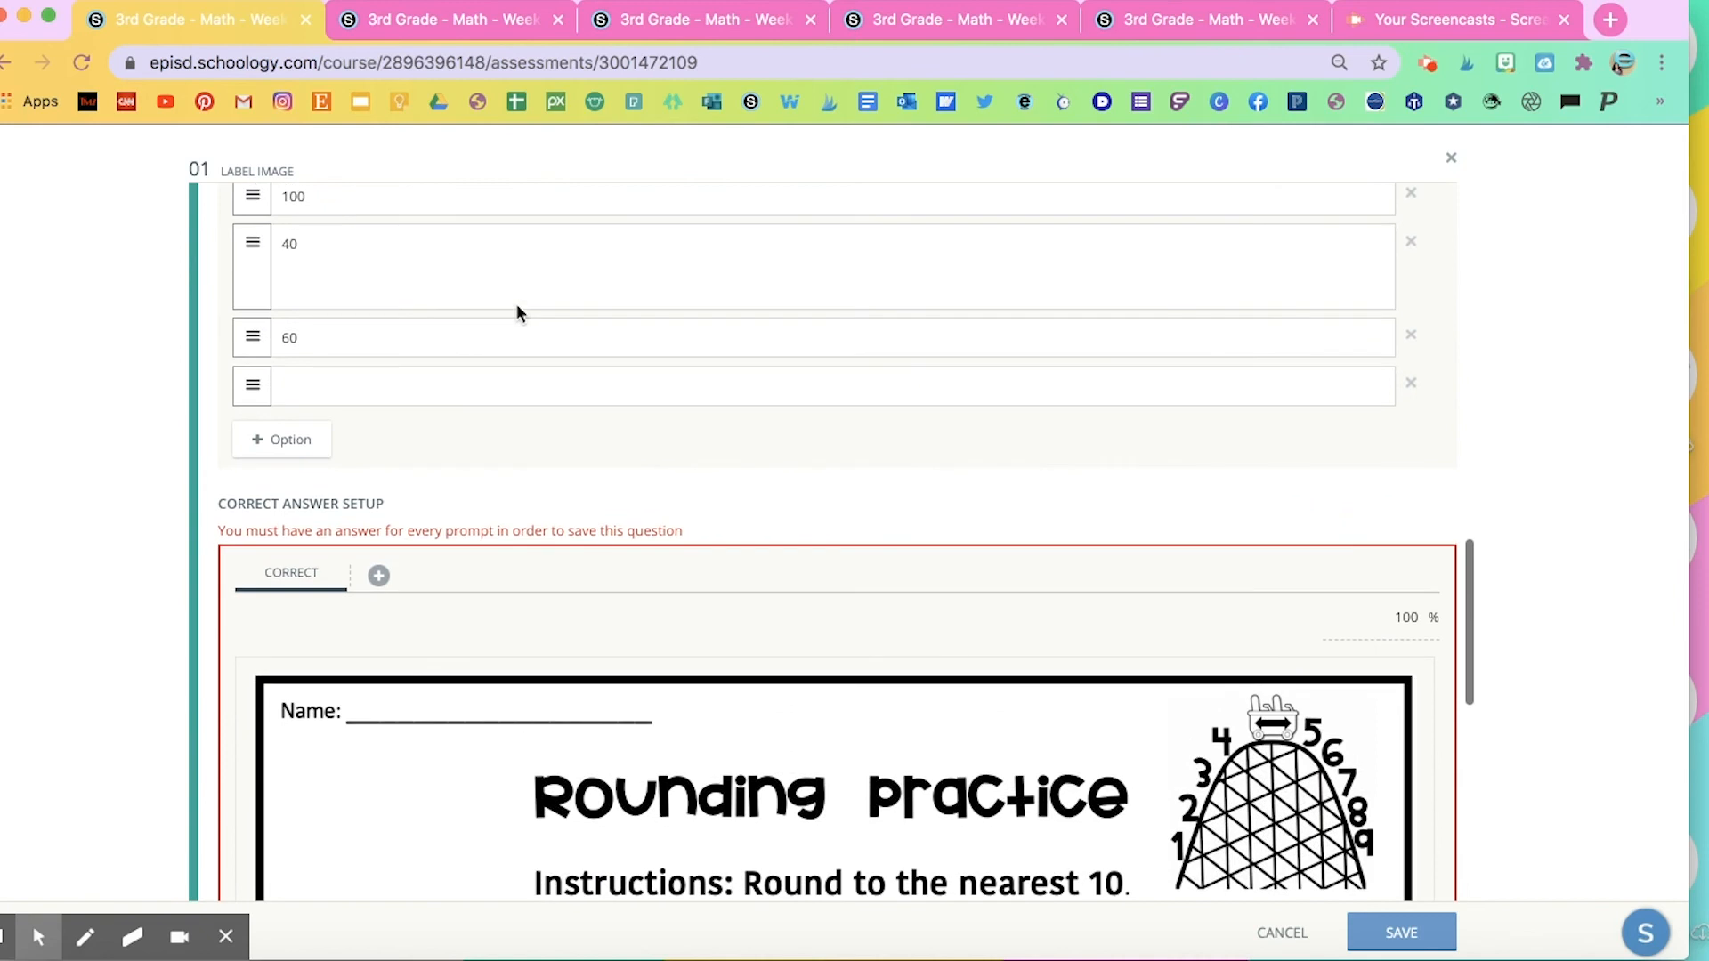
Try a line break in the last 60 response, remove it, and inspect the blank line in the last 40 response
left_click(389, 339)
key("Return")
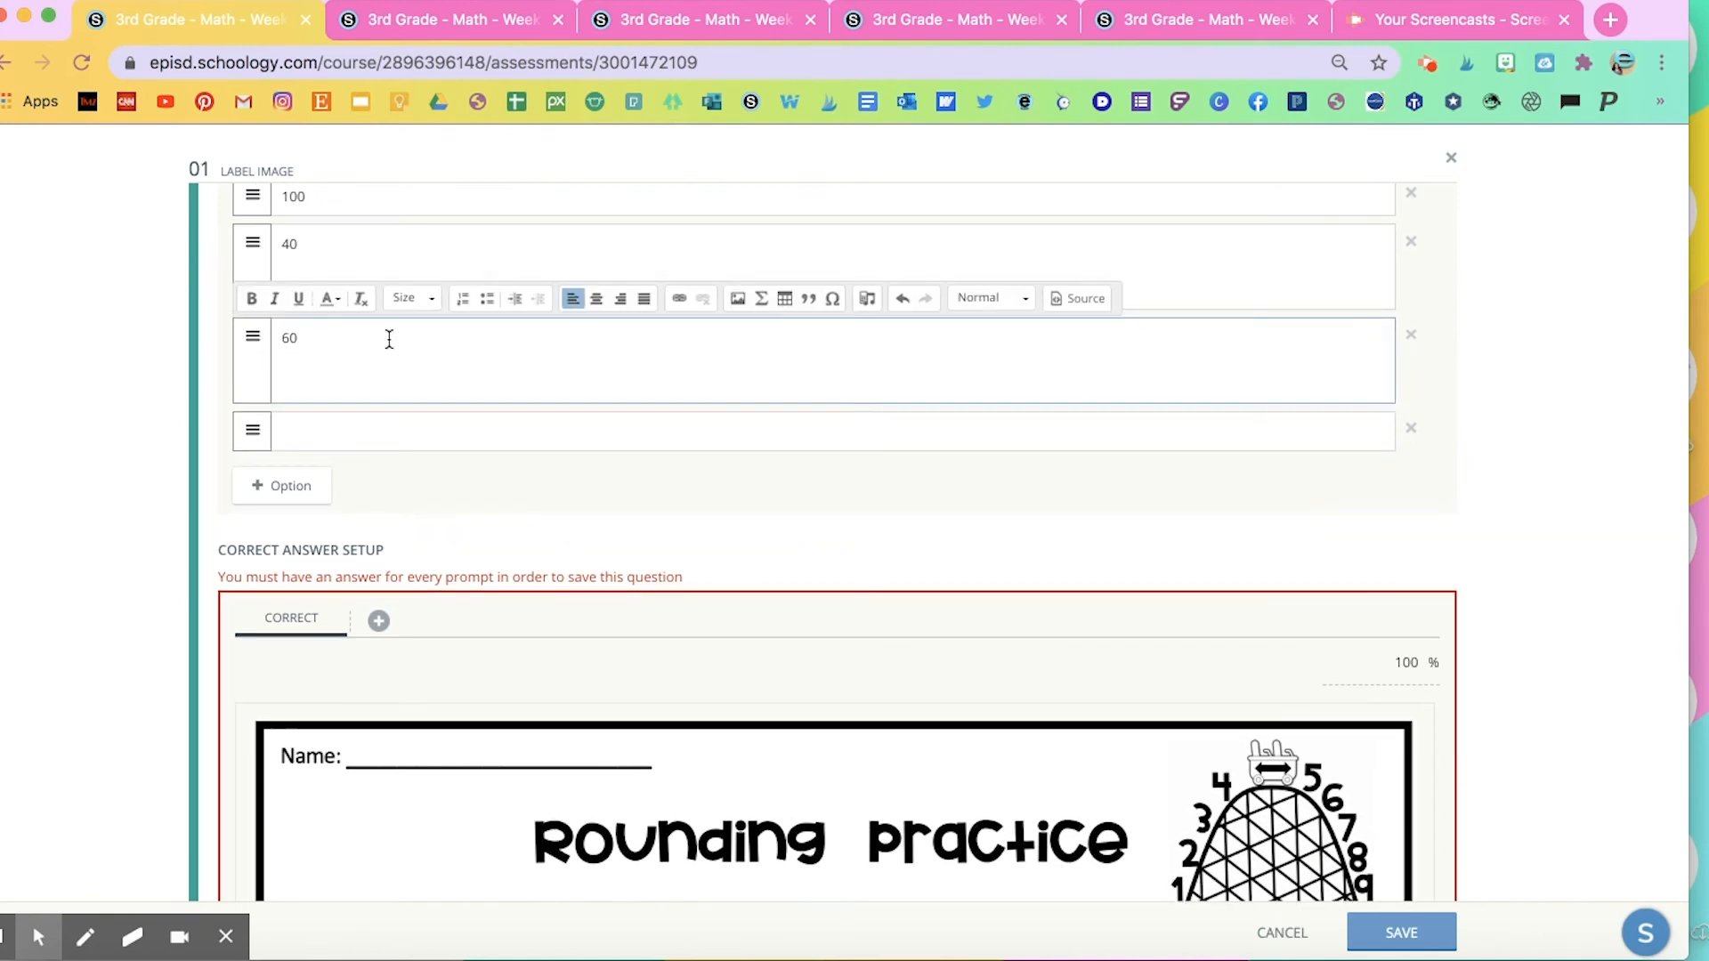
key("BackSpace")
left_click(300, 259)
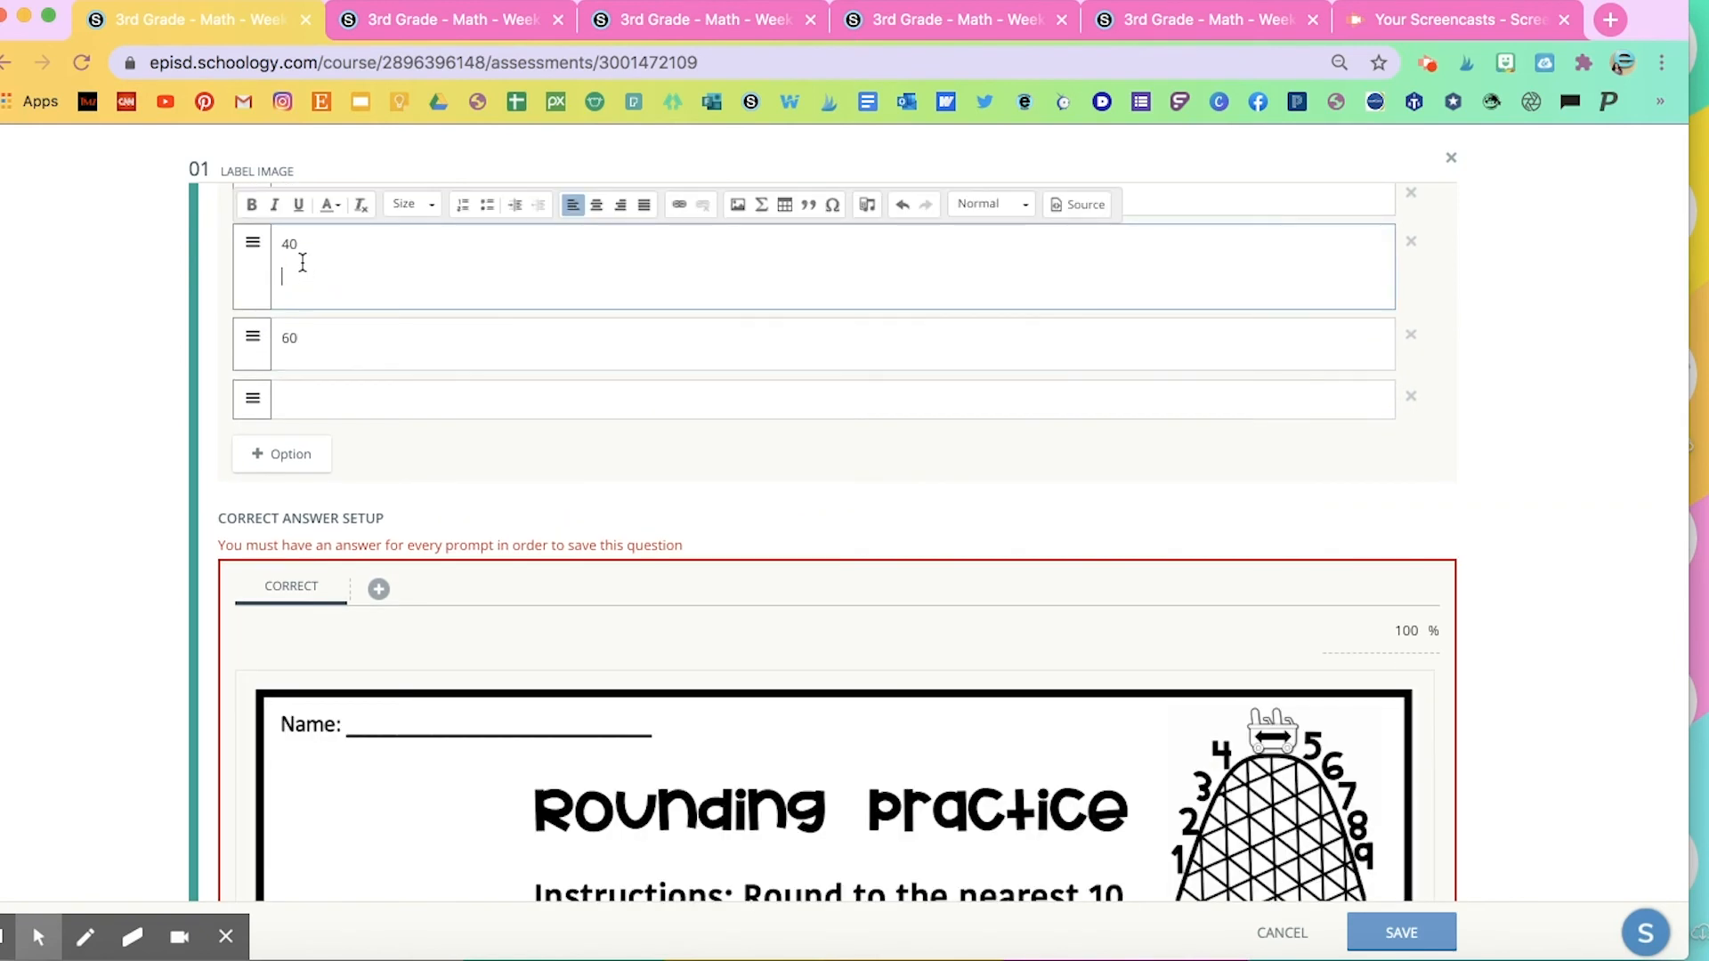
scroll(388, 494, "down", 10)
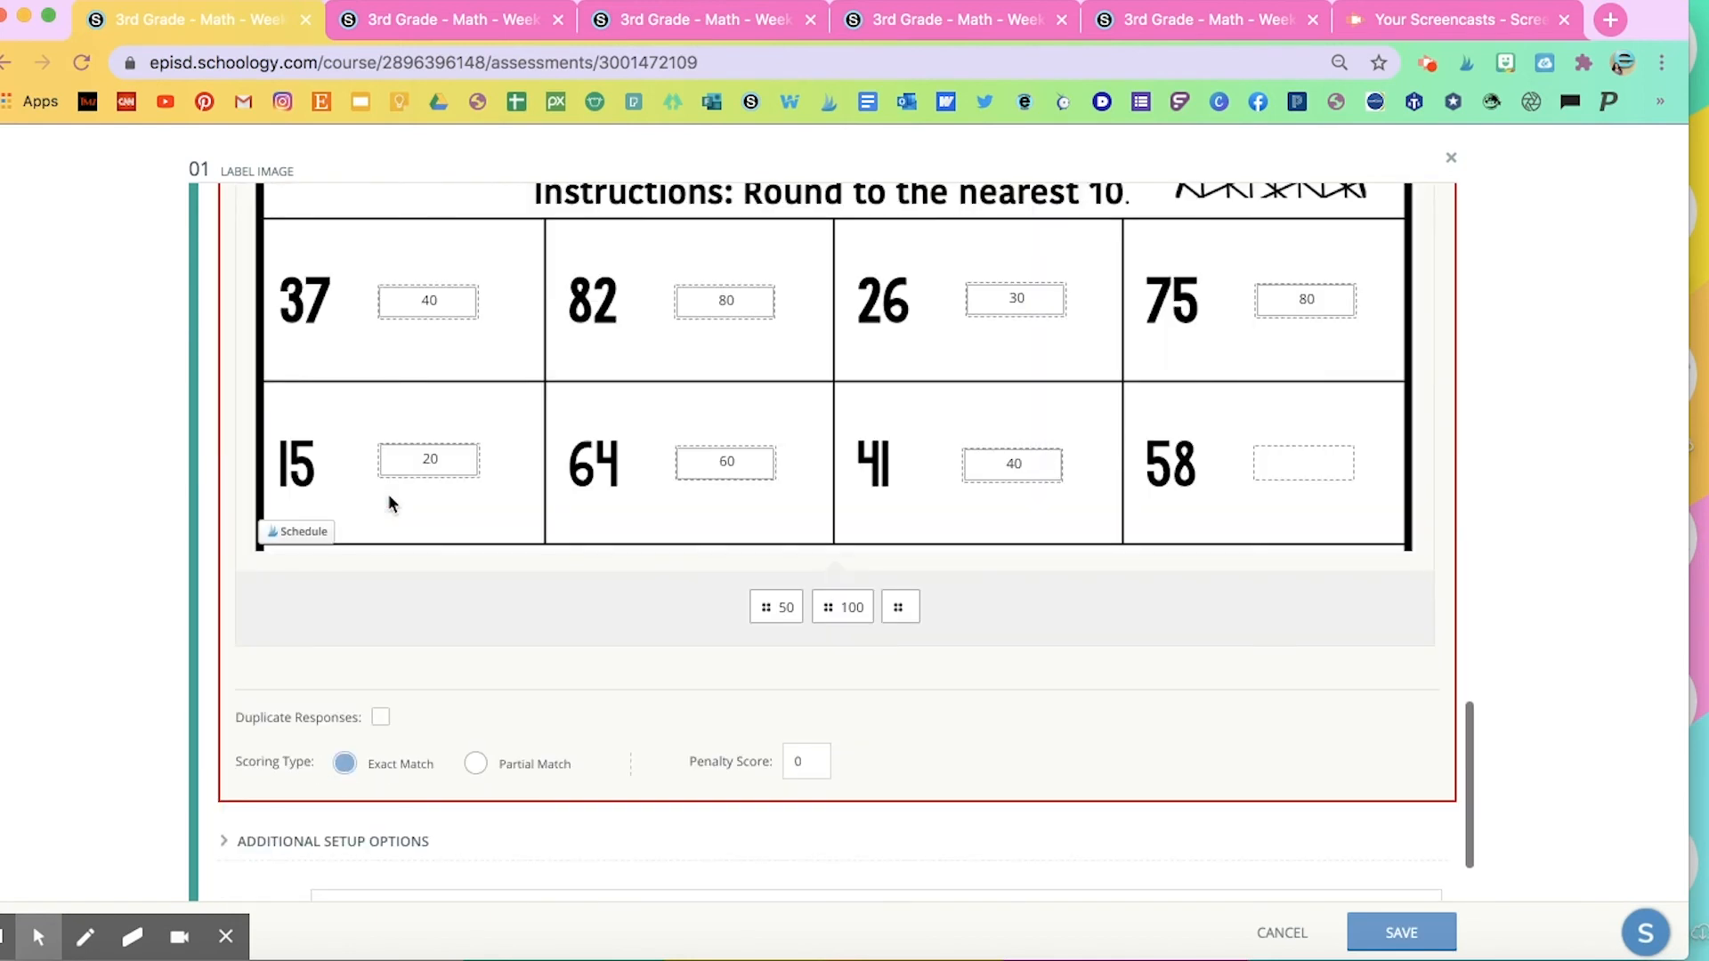
scroll(1022, 626, "up", 2)
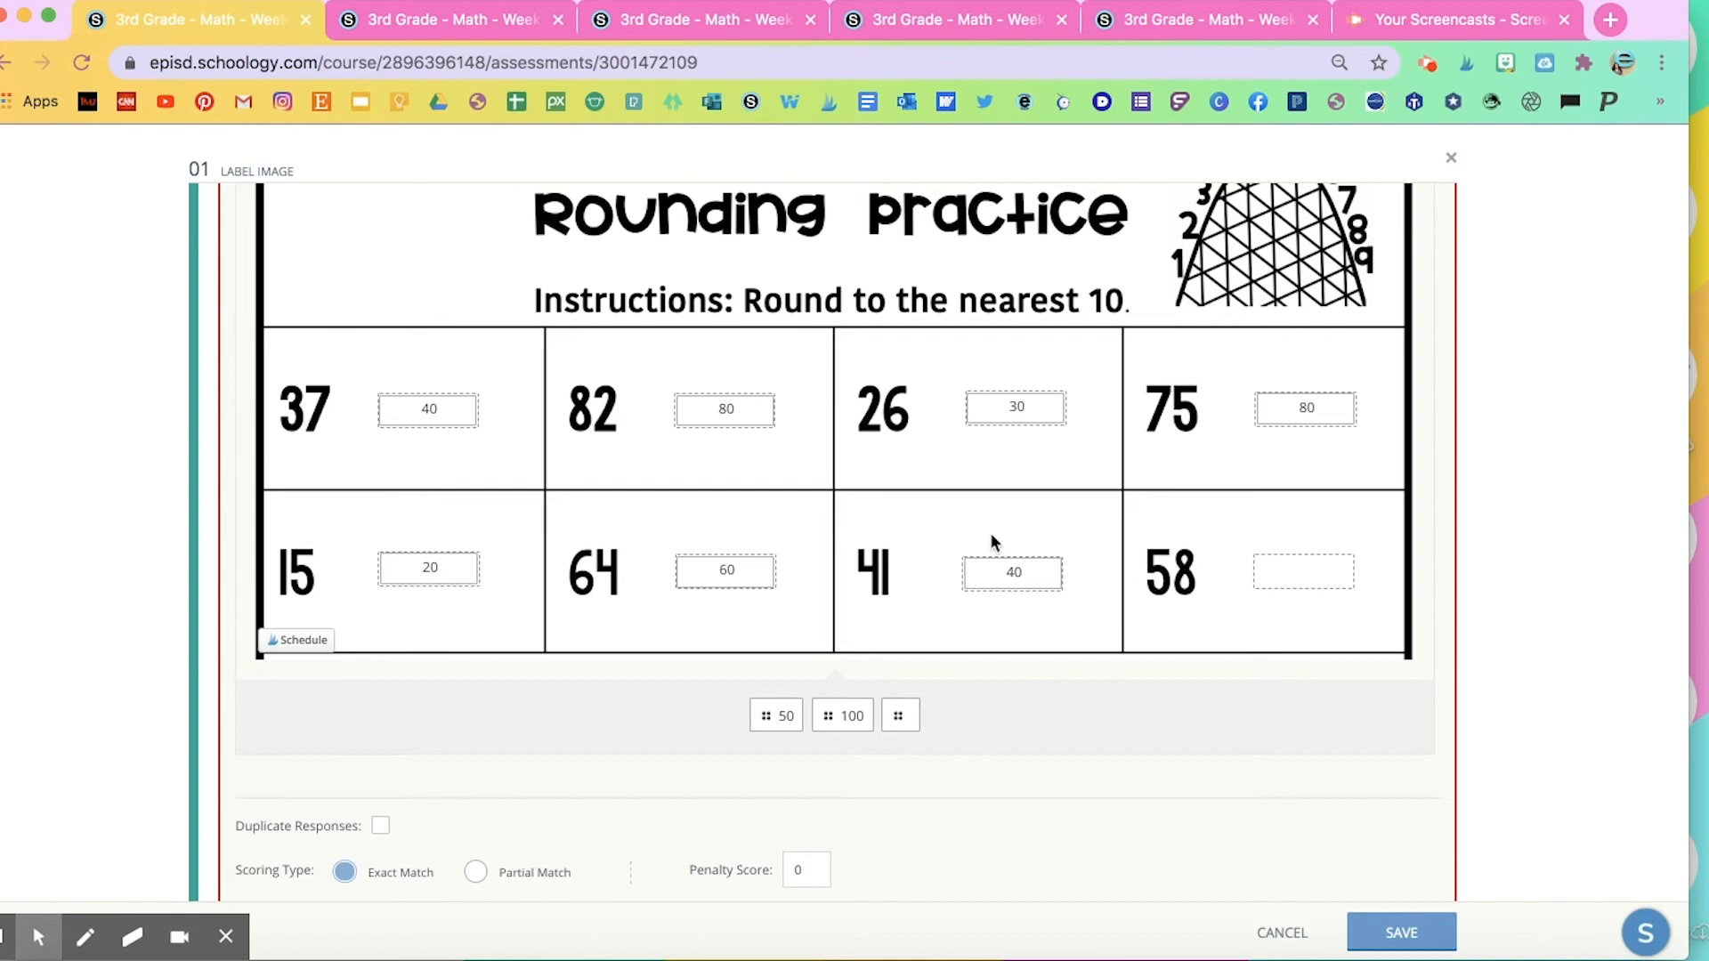
scroll(1045, 706, "up", 15)
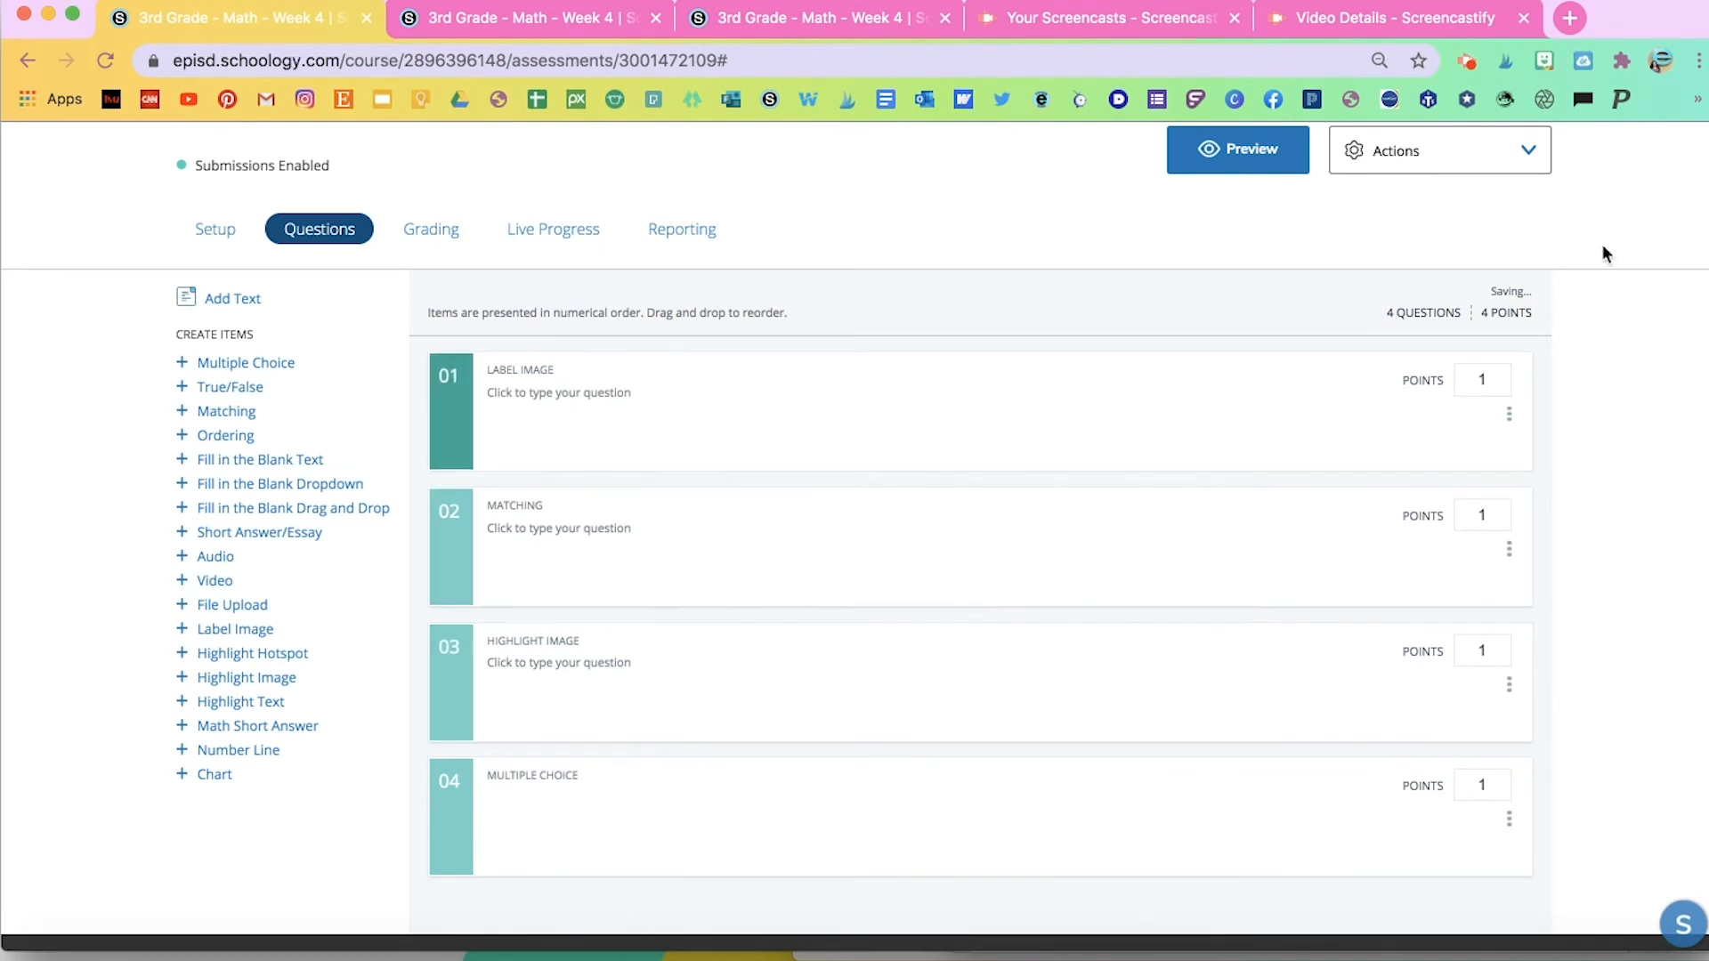
Move the browser window aside to view the "Round to the nearest ten" cards in the rounding PDF, and move it back
left_click_drag(1650, 19, 881, 18)
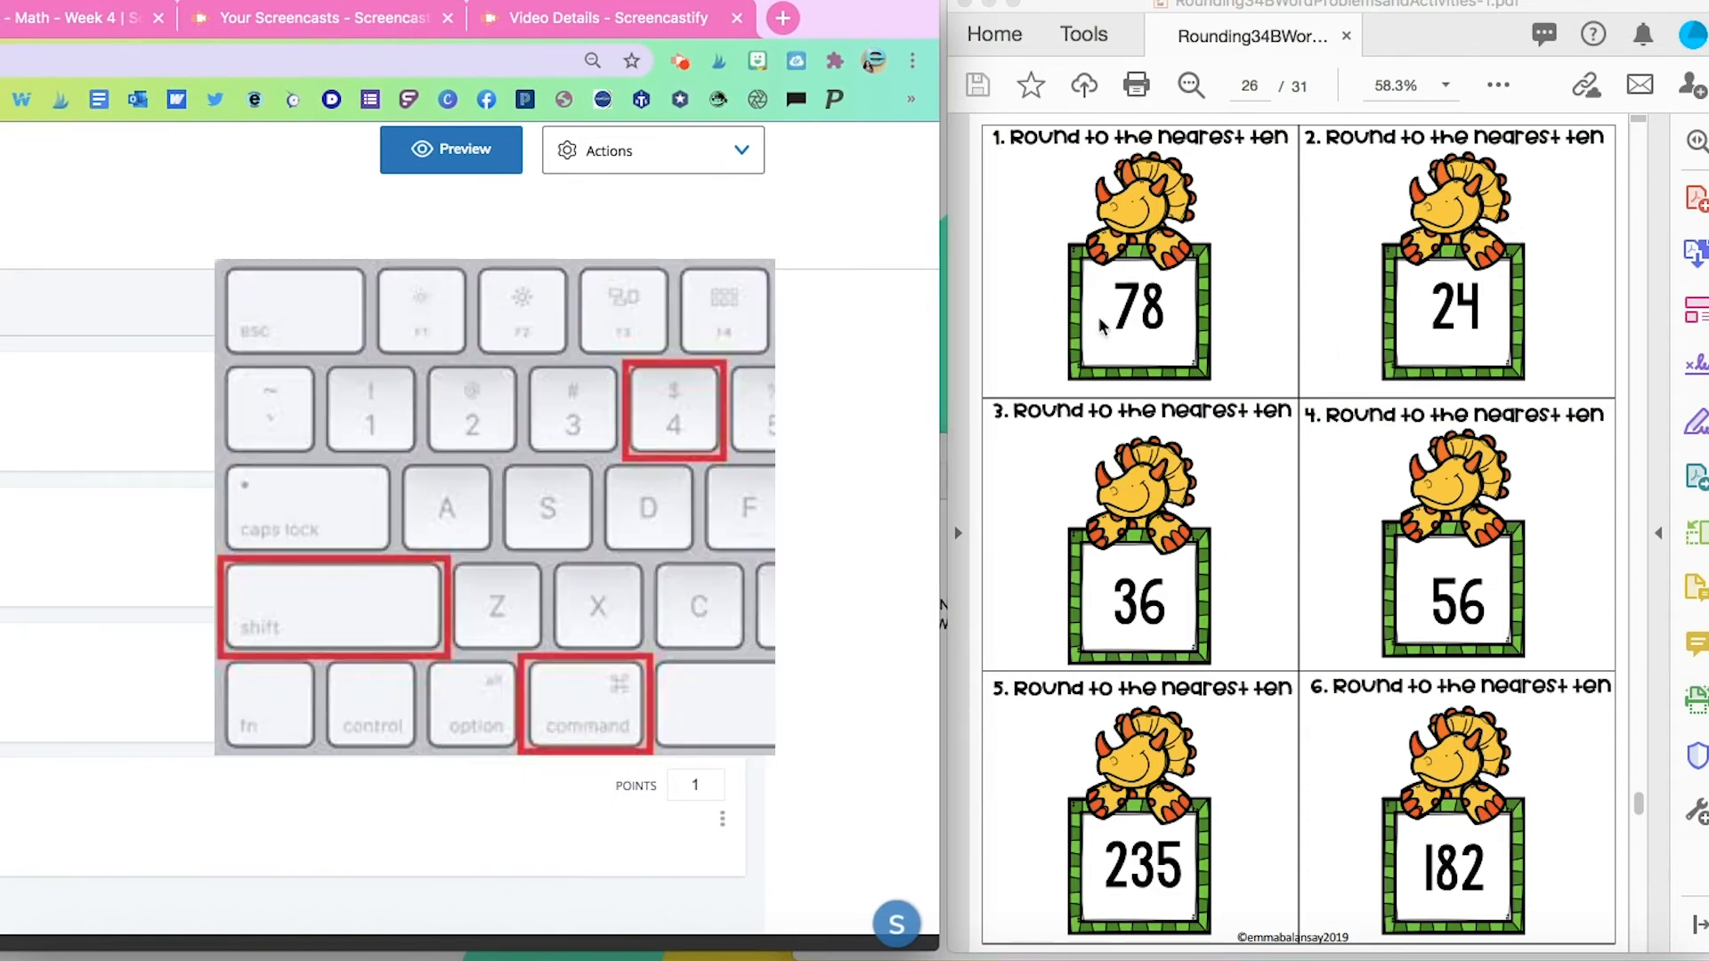
scroll(1422, 485, "down", 1)
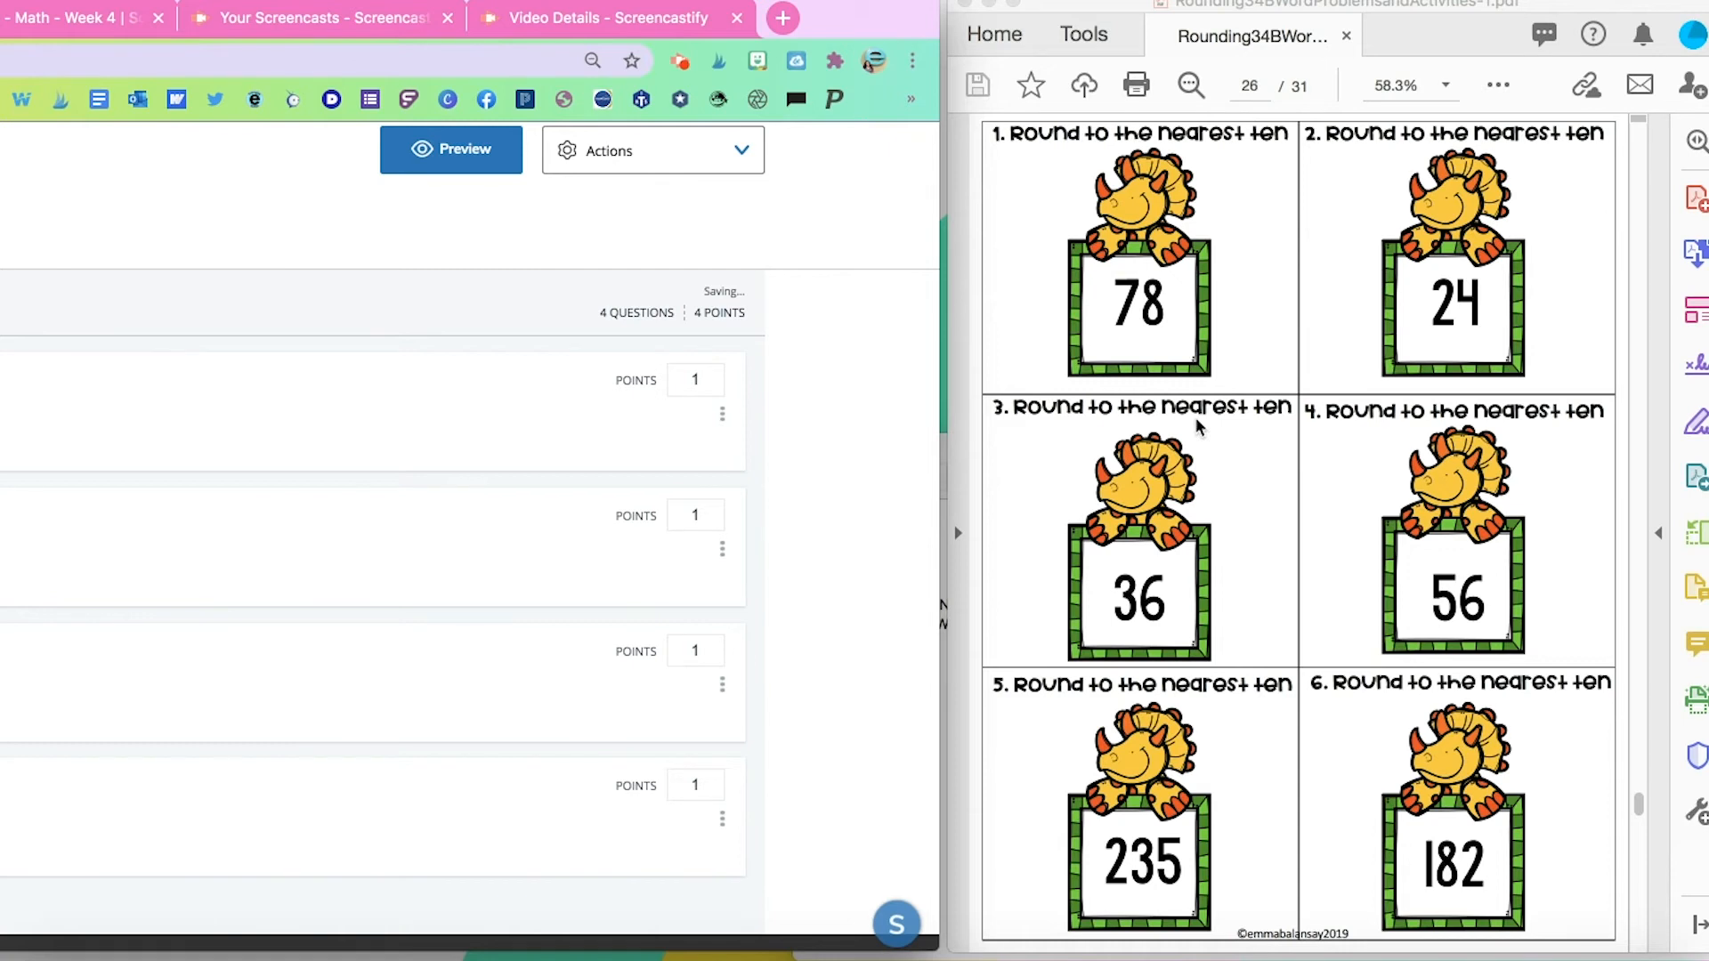
double_click(881, 27)
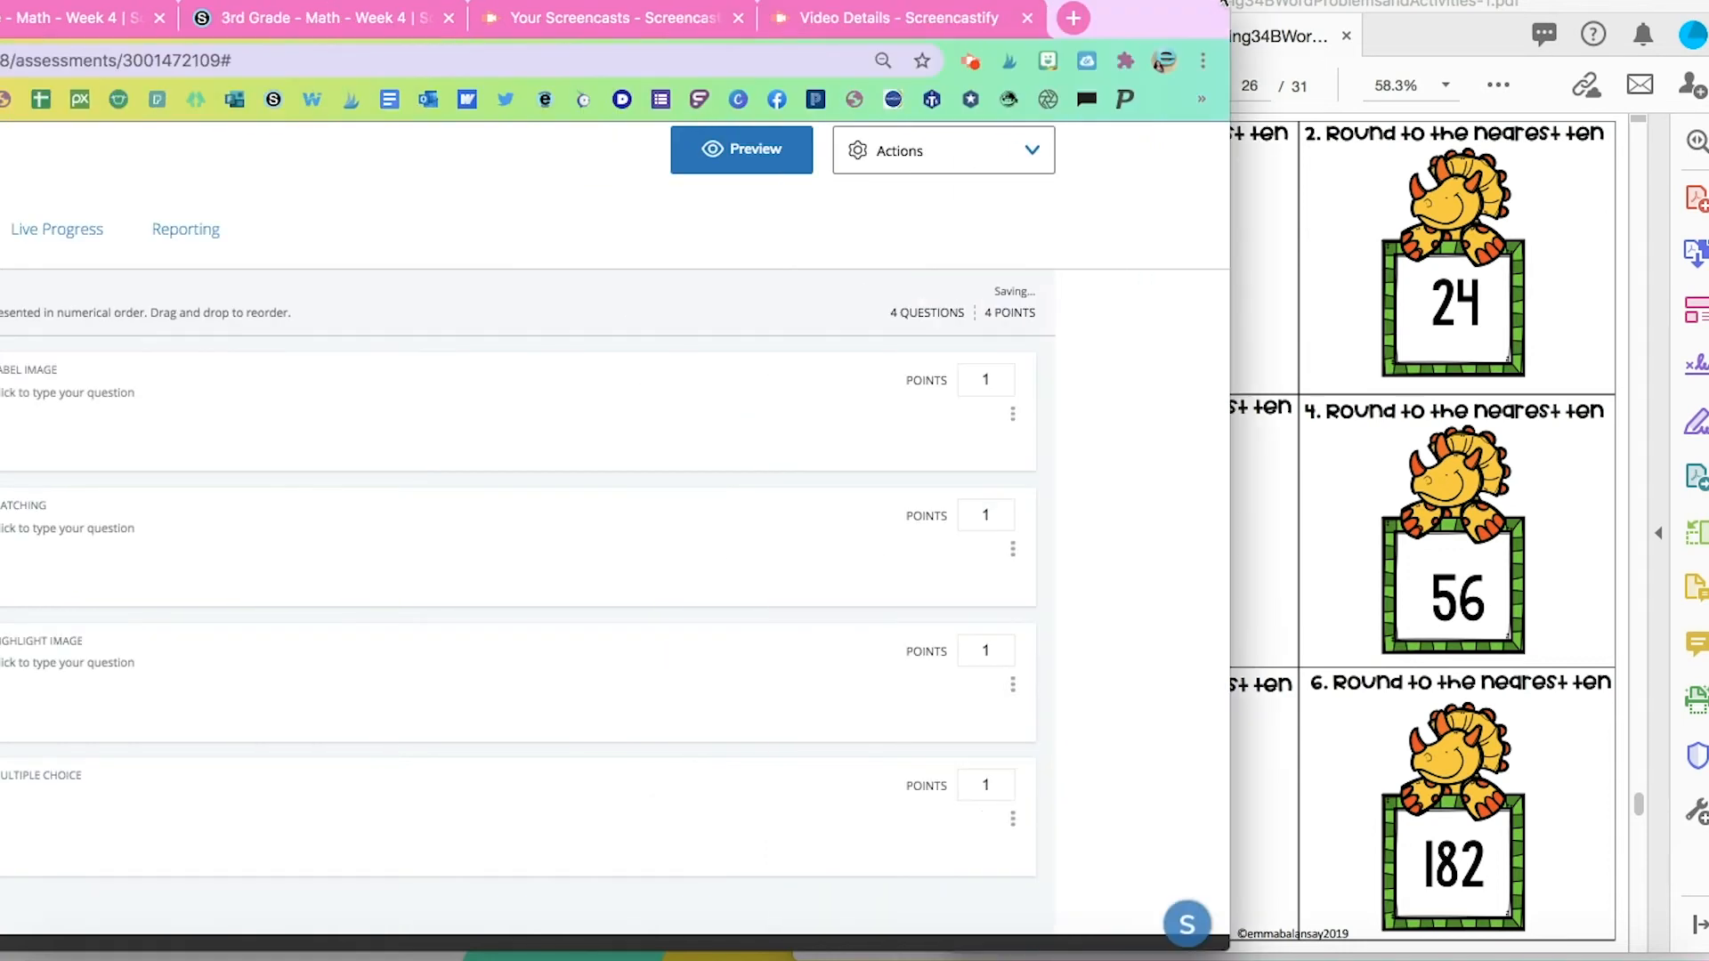
Open Matching question 02 and review its rounding card prompts and possible answers
left_click(1442, 559)
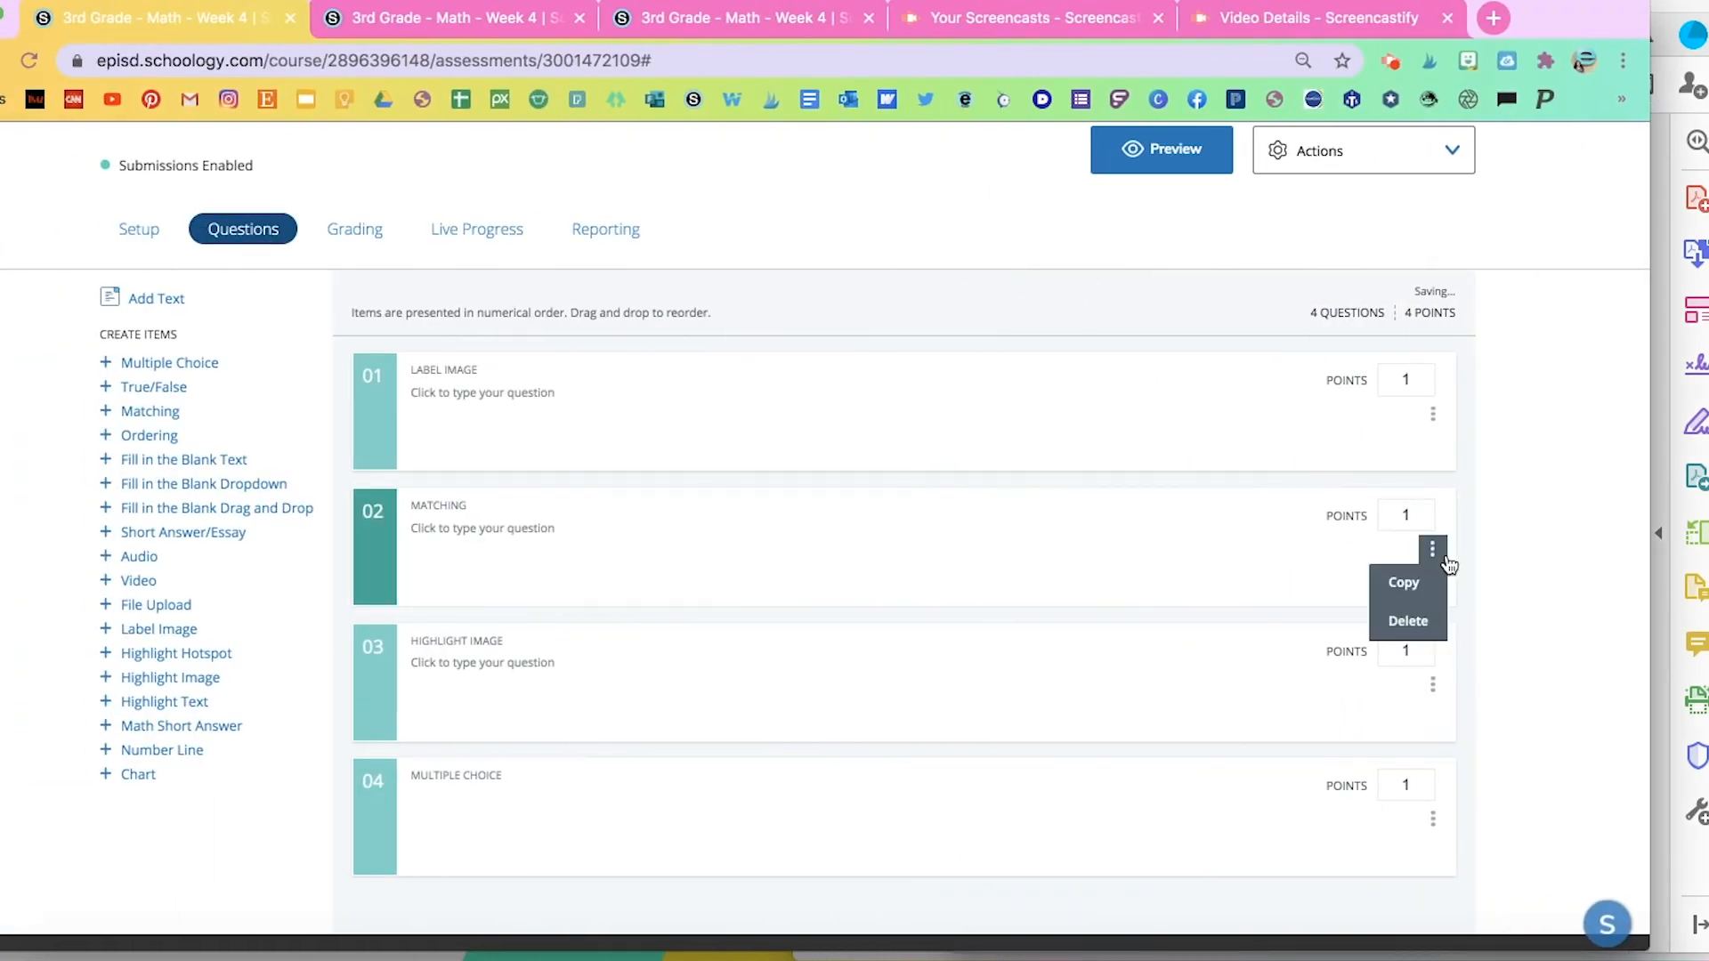
left_click(986, 509)
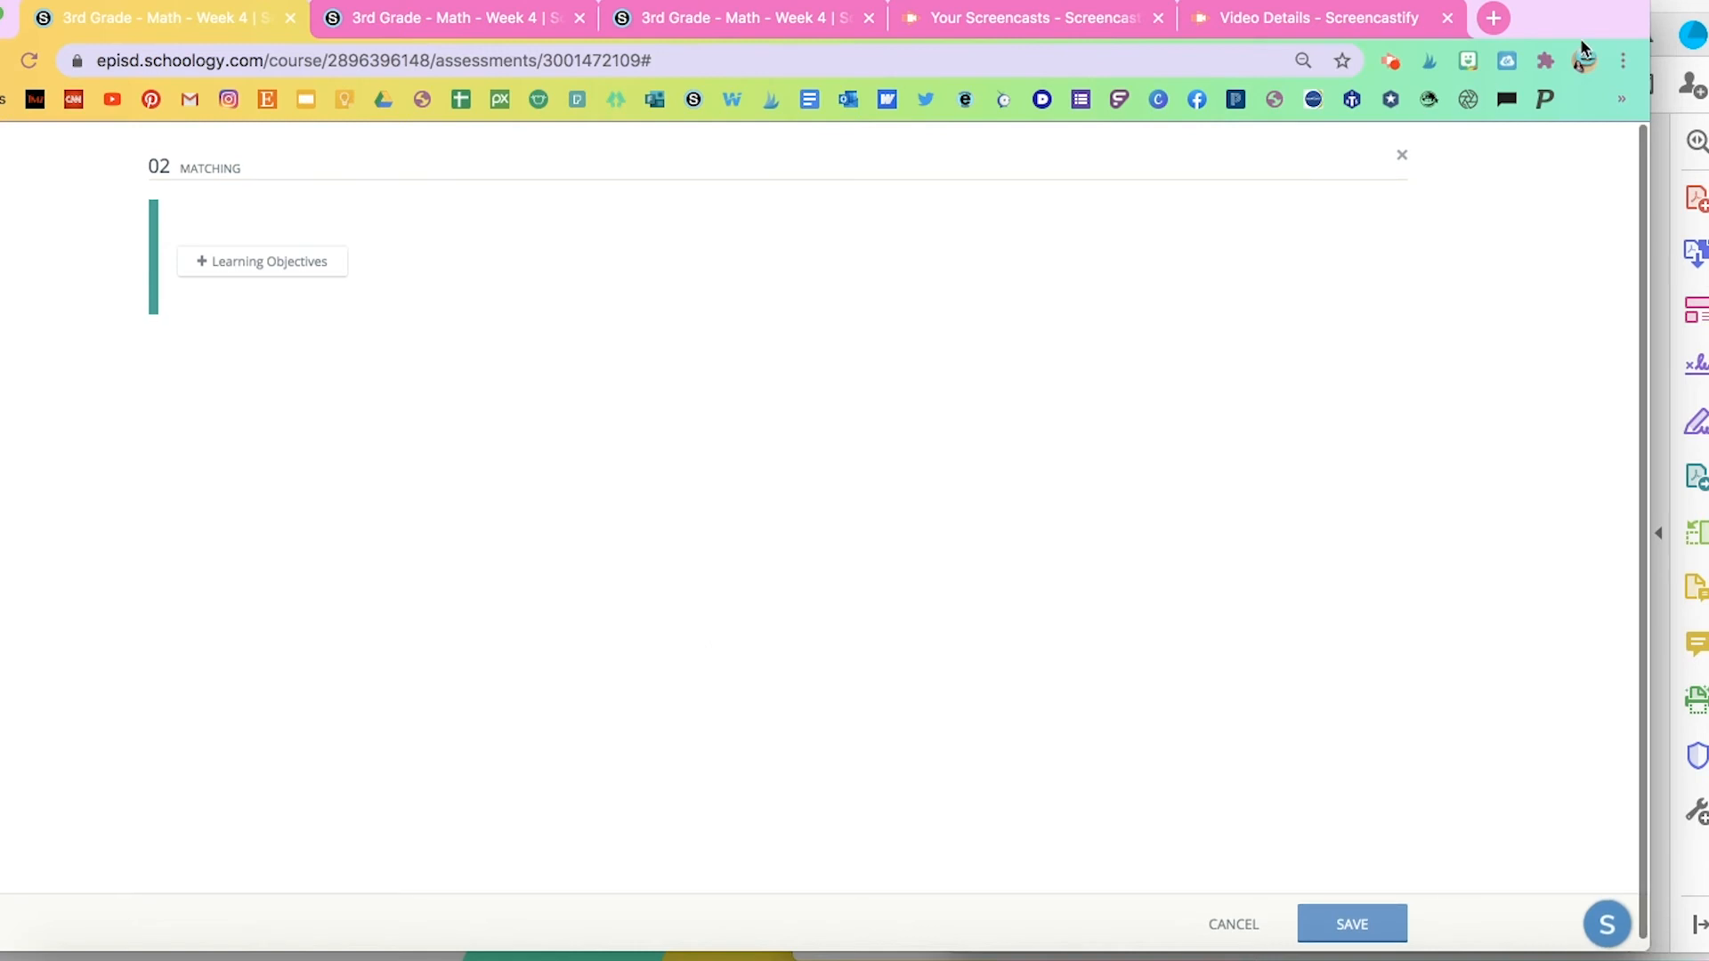
left_click_drag(1650, 5, 1708, 5)
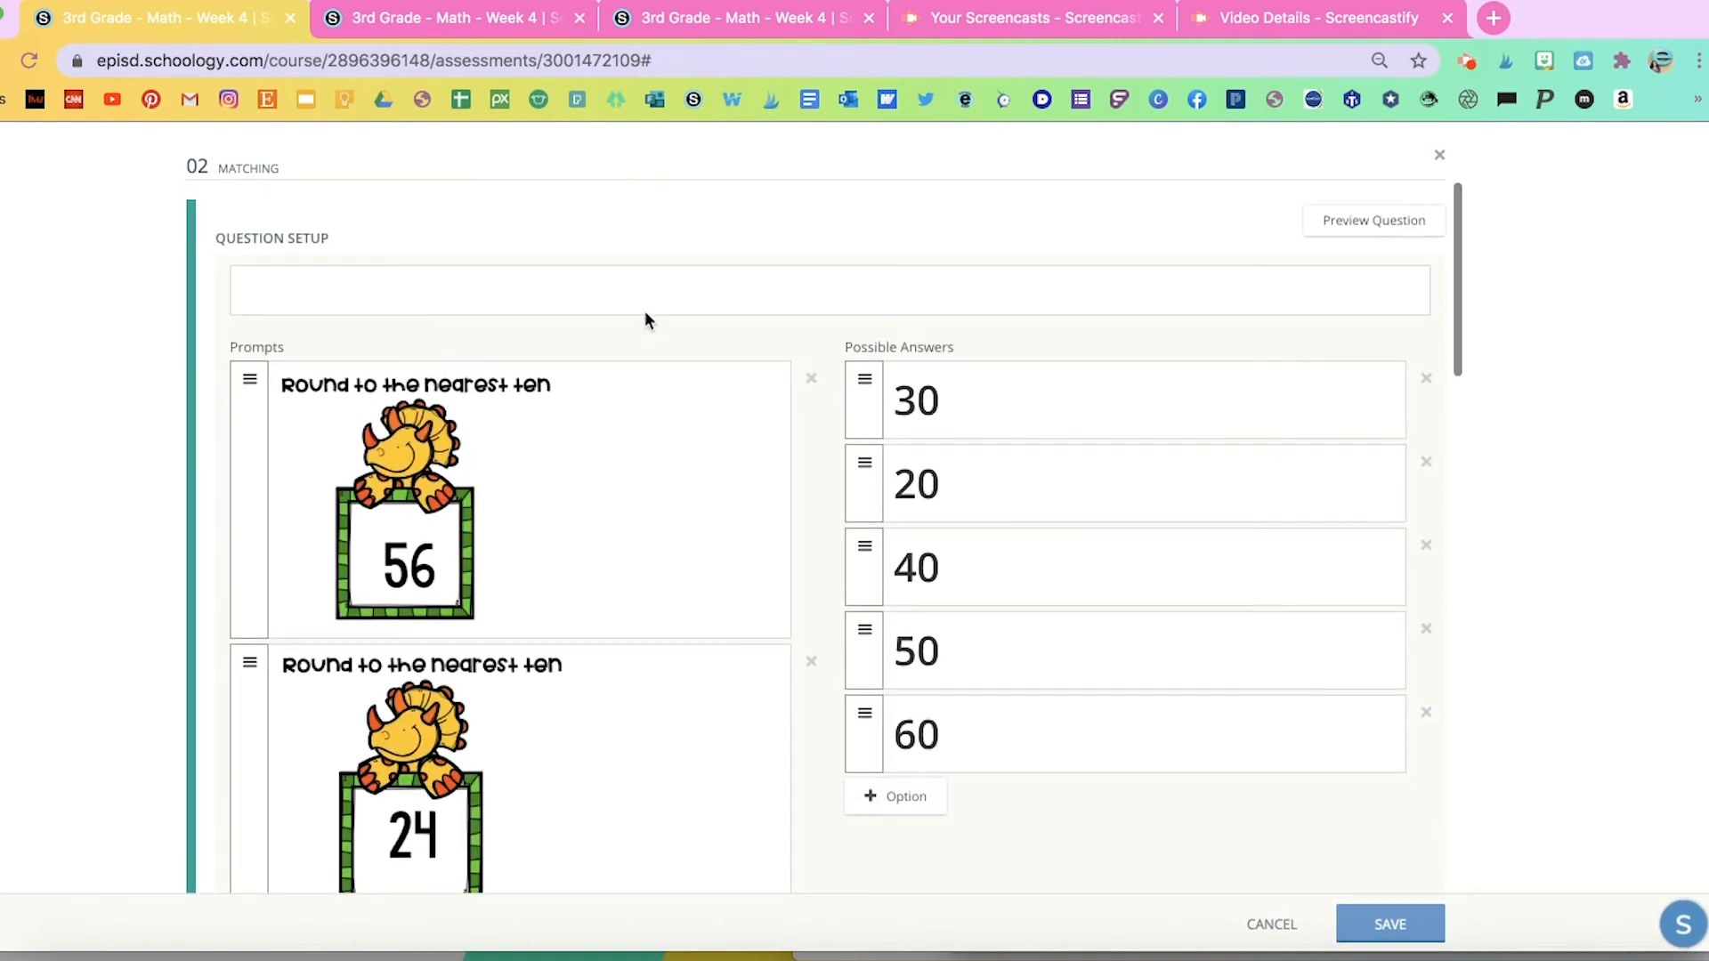
scroll(645, 313, "down", 5)
scroll(645, 311, "down", 2)
scroll(646, 312, "up", 5)
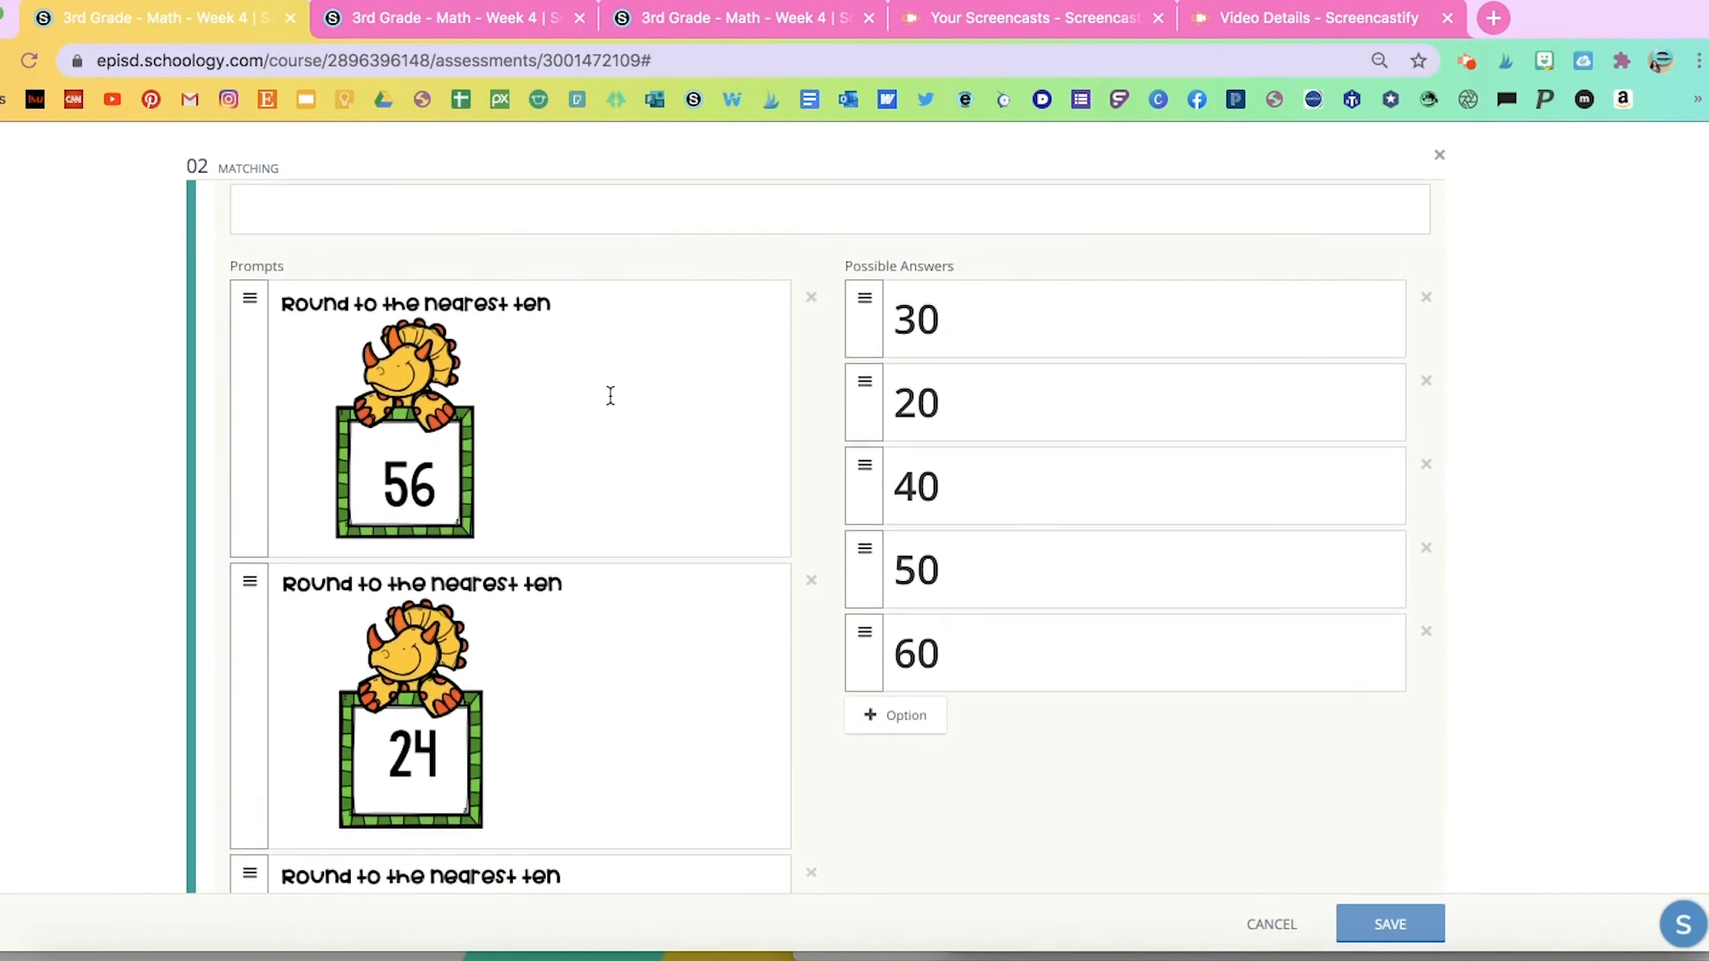
View the image insertion options for the first prompt, the 56 card, close them, and look through the remaining prompts
left_click(611, 395)
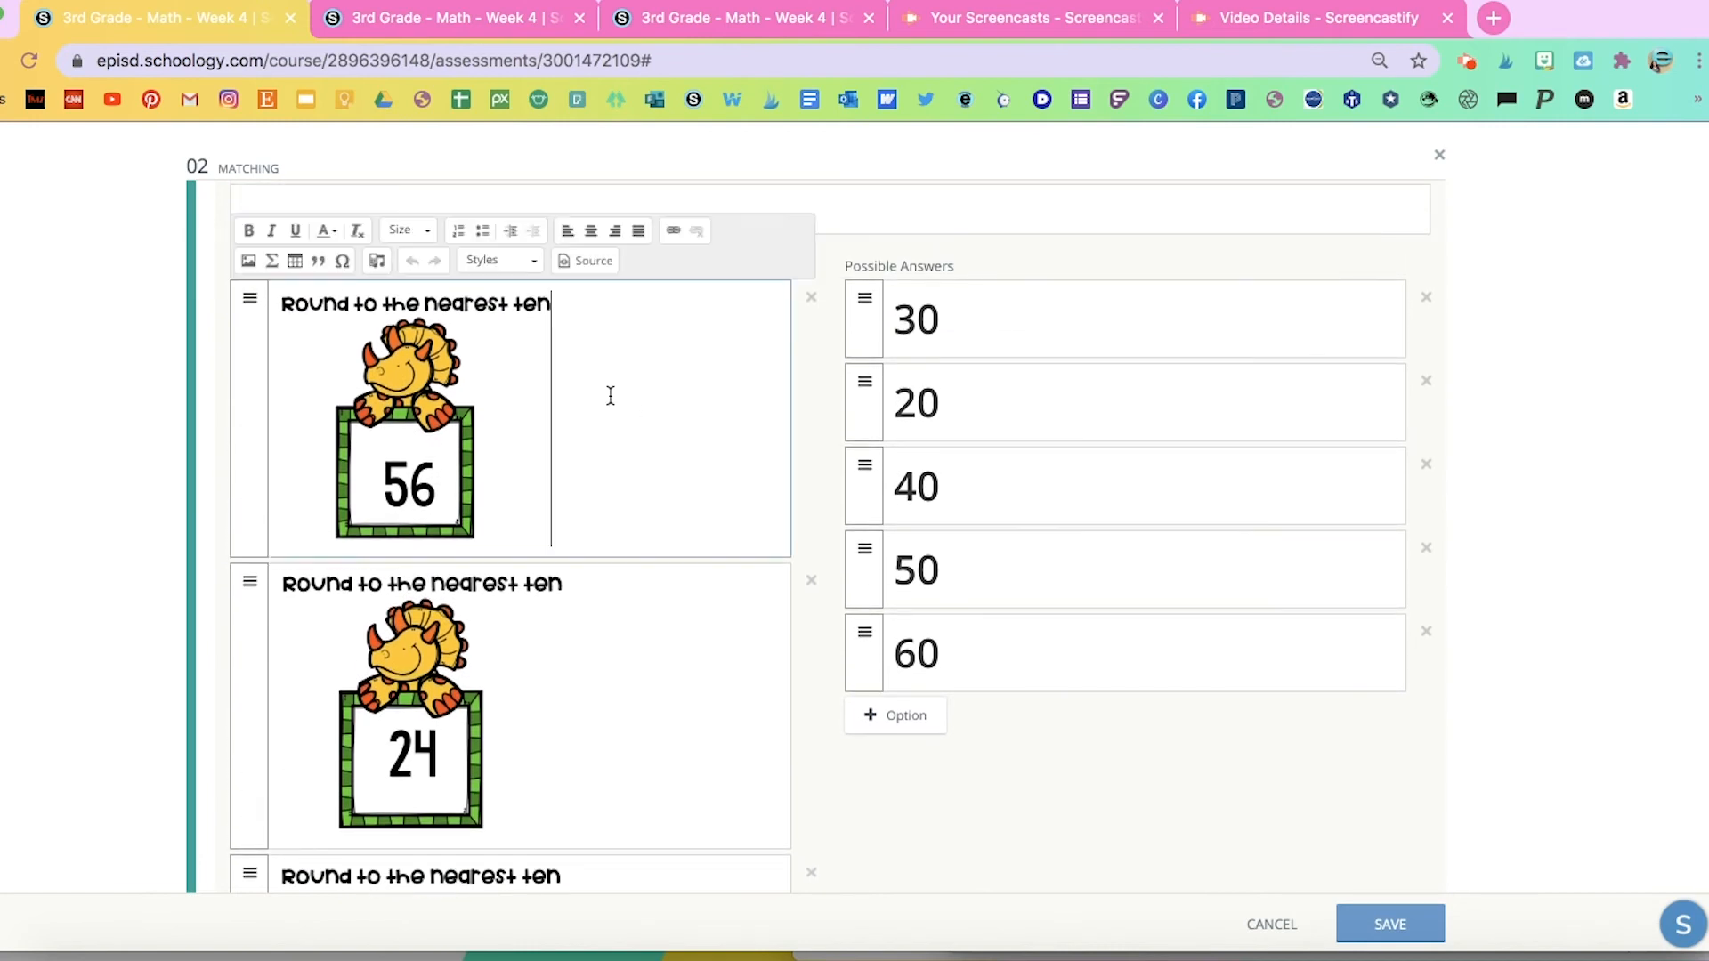
left_click(249, 264)
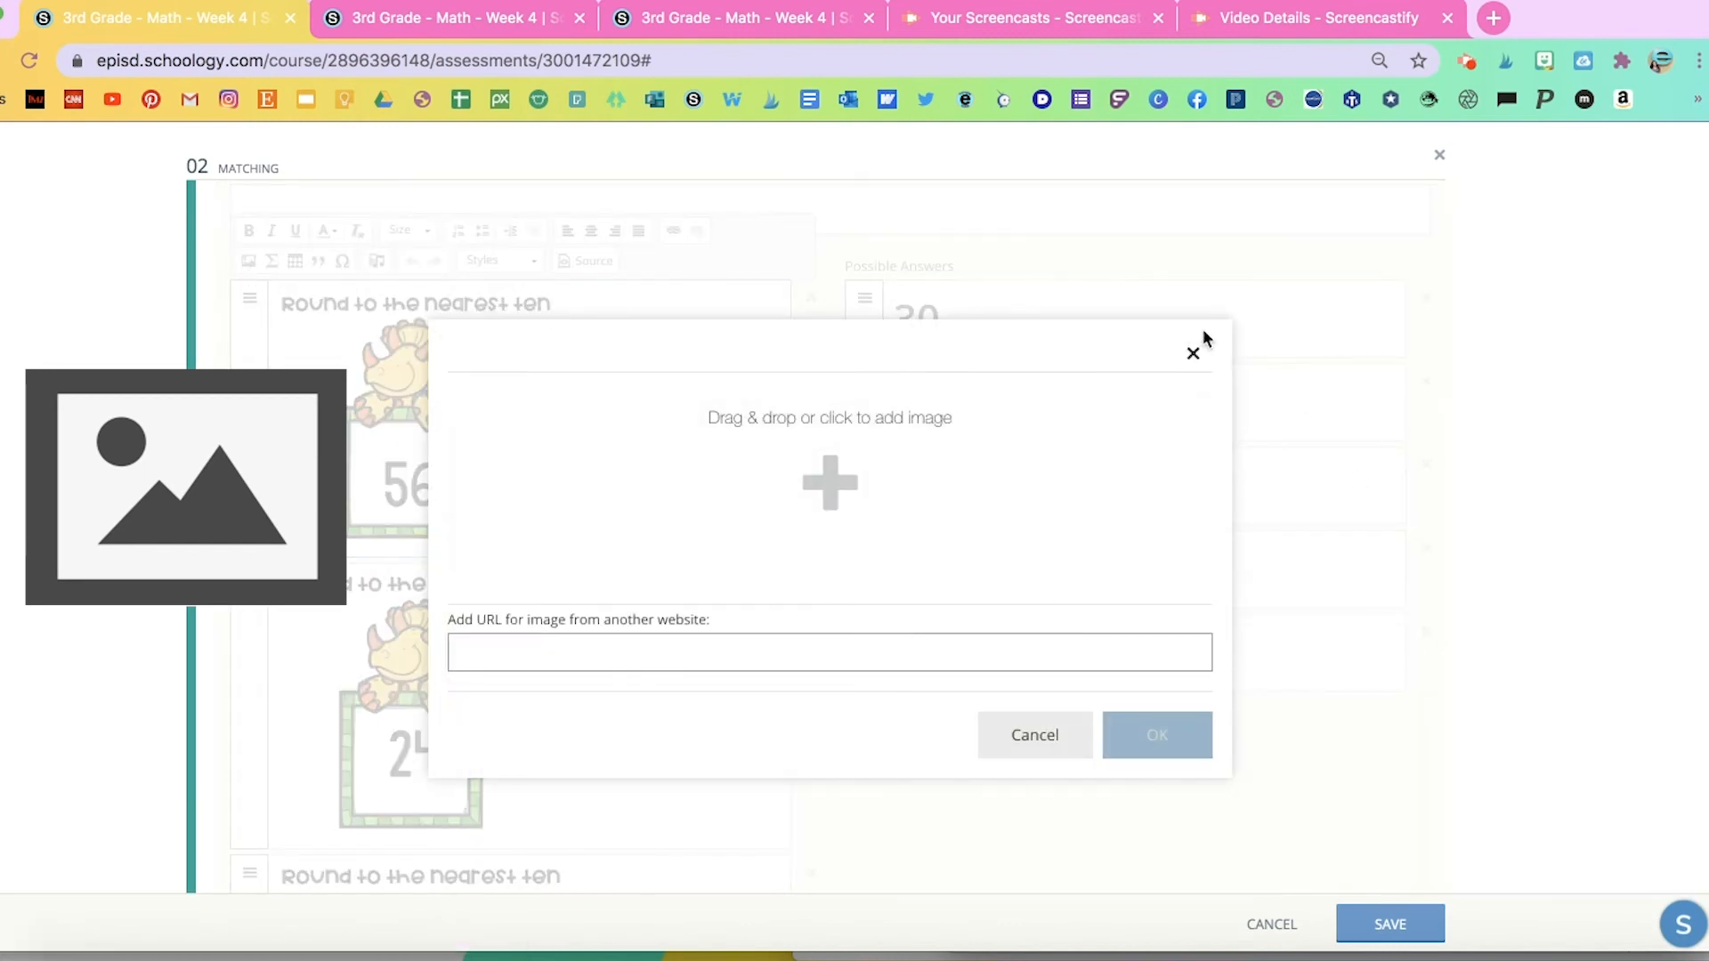
left_click(1193, 355)
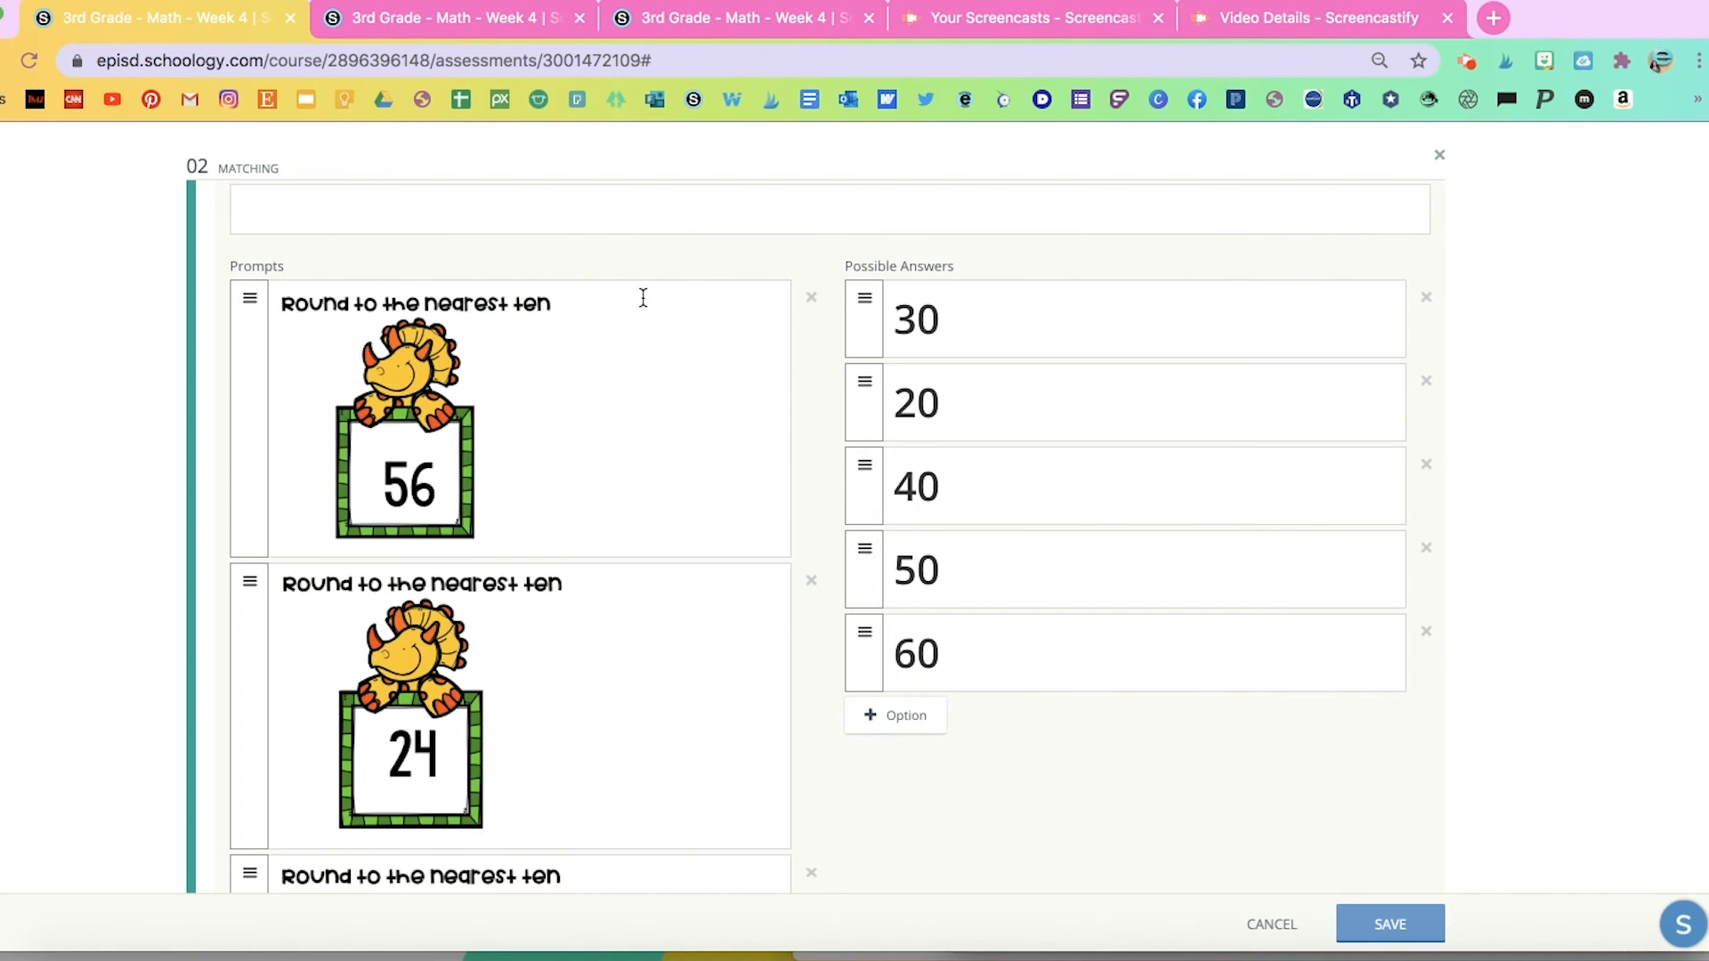
scroll(575, 517, "down", 5)
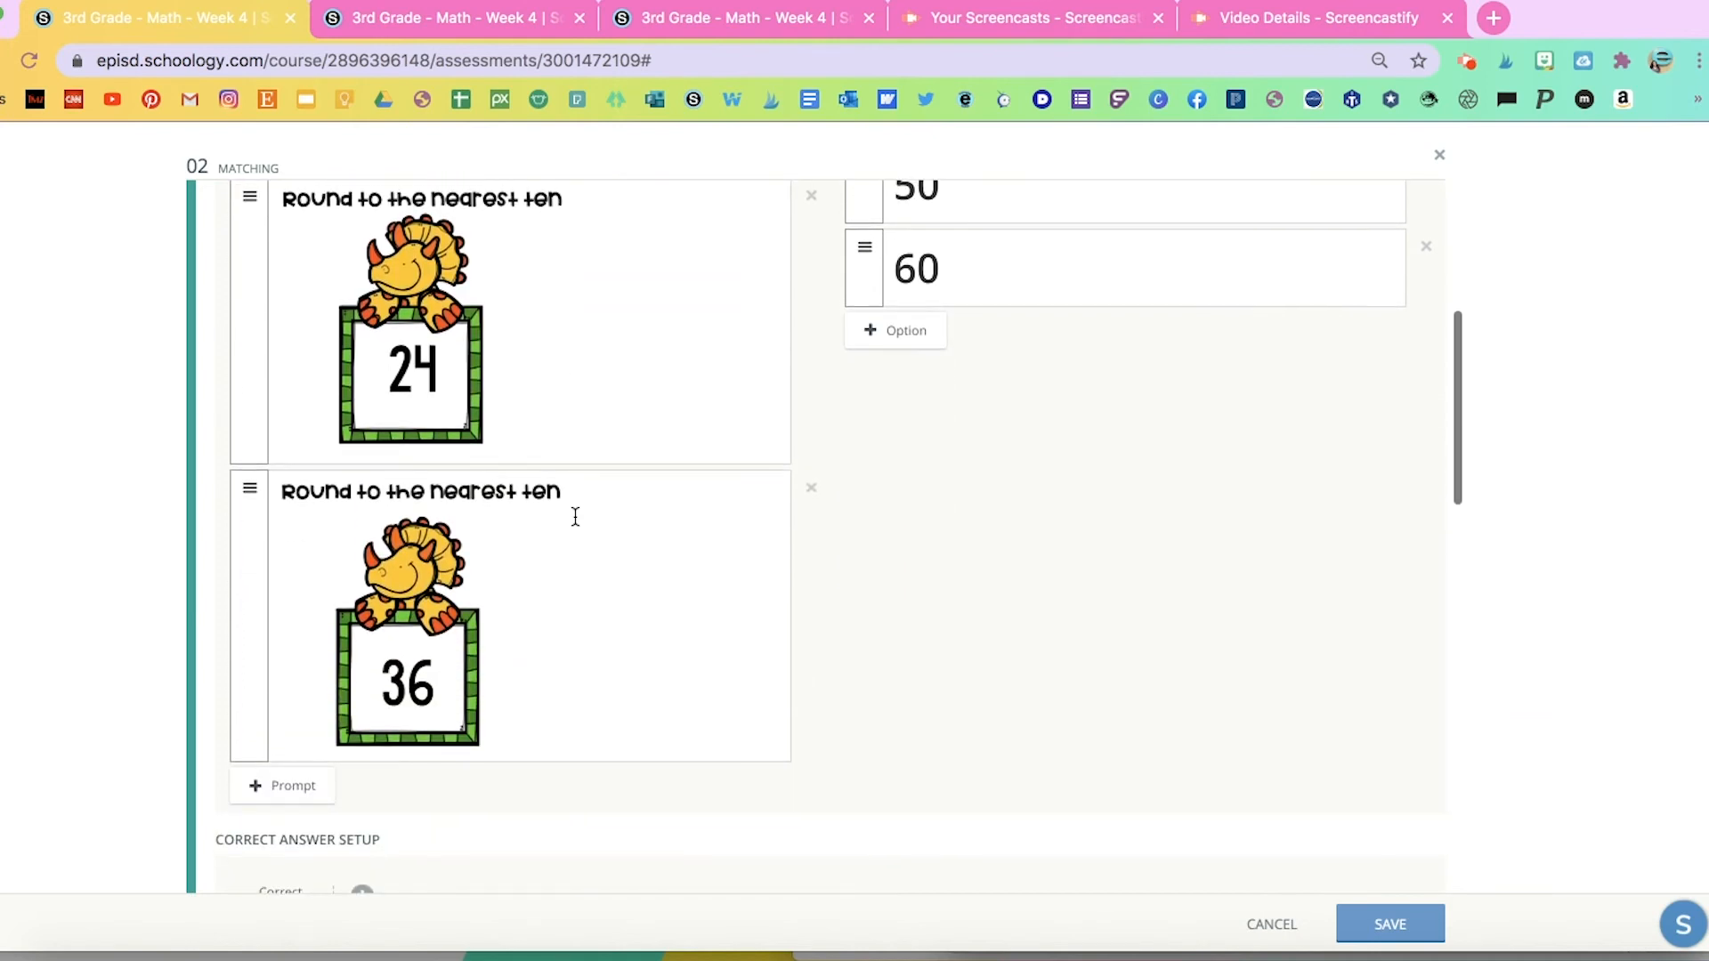
Move the browser aside, minimize the rounding PDF, and bring the Schoology-Worksheet folder forward below the card screenshots on the desktop
left_click_drag(1617, 3, 1050, 3)
left_click(1269, 2)
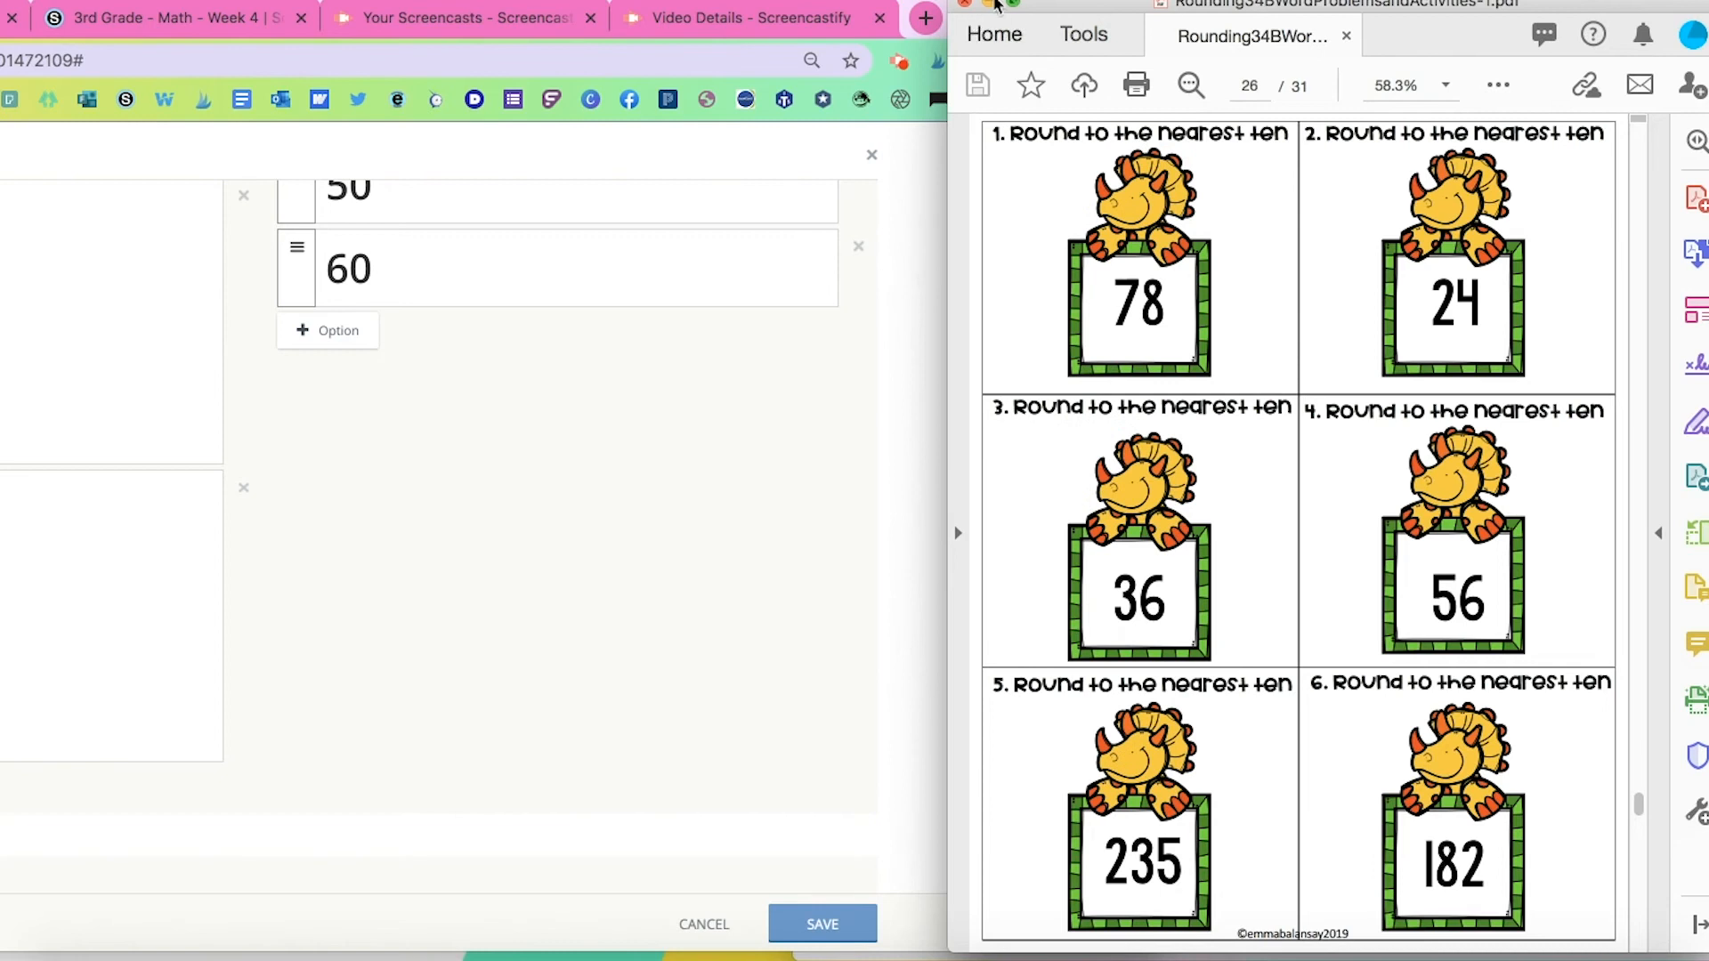
left_click(995, 5)
left_click_drag(1032, 14, 840, 13)
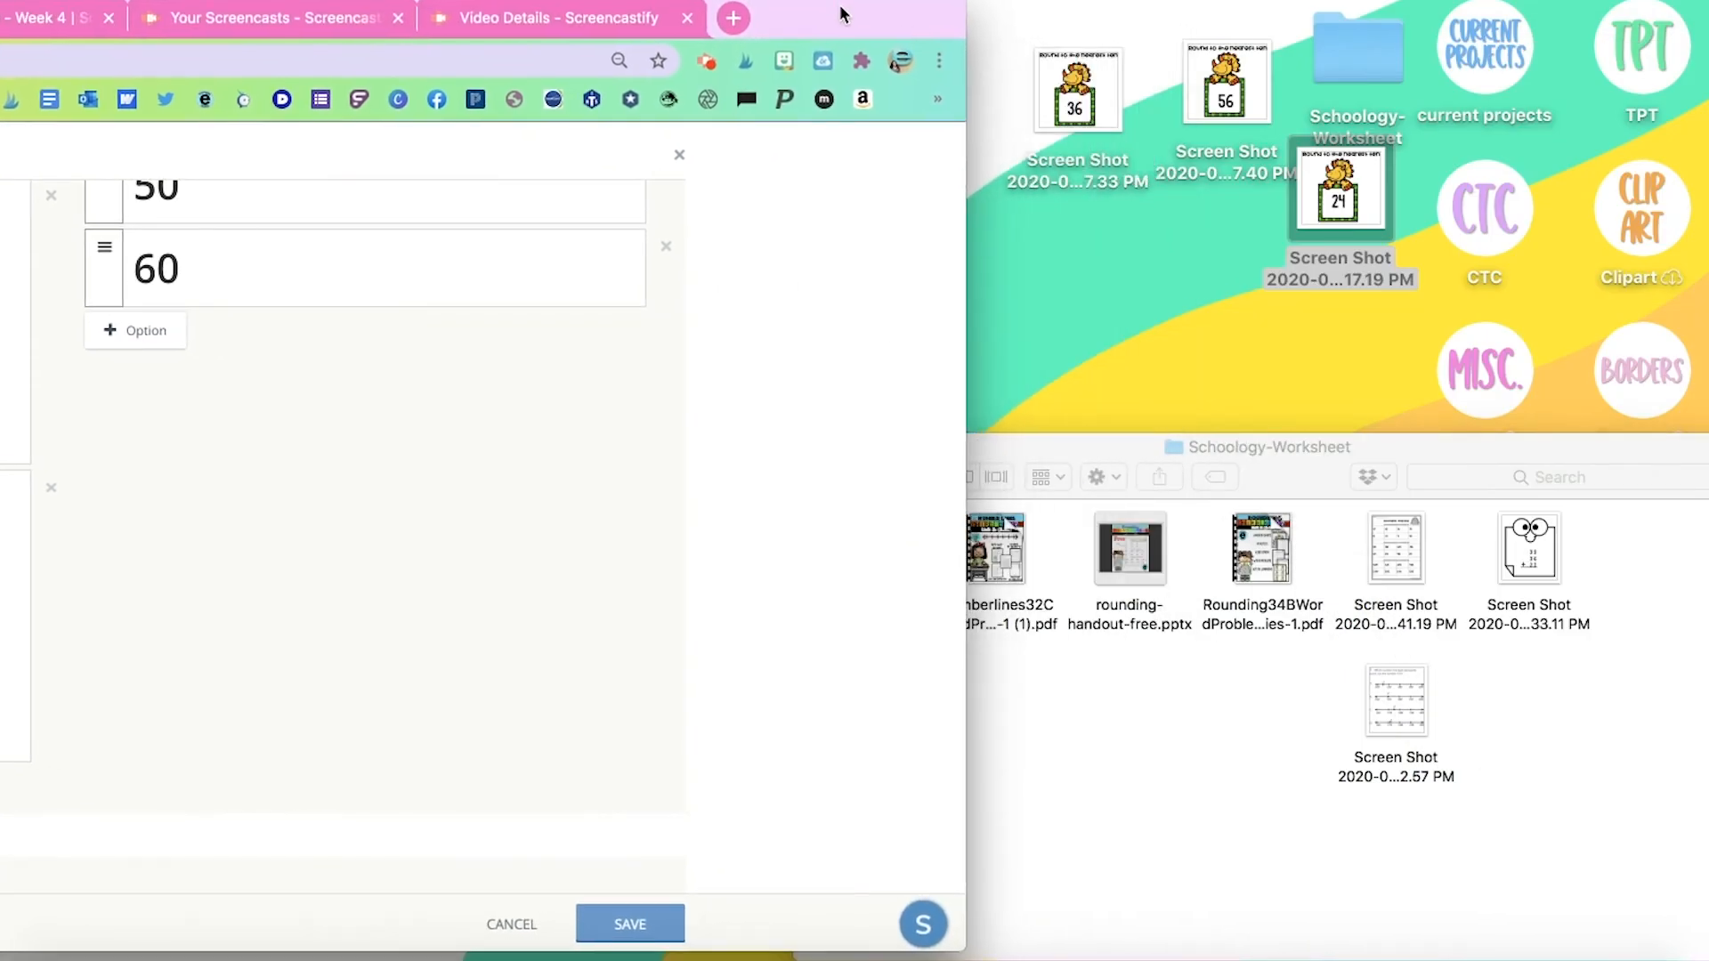
left_click(1069, 443)
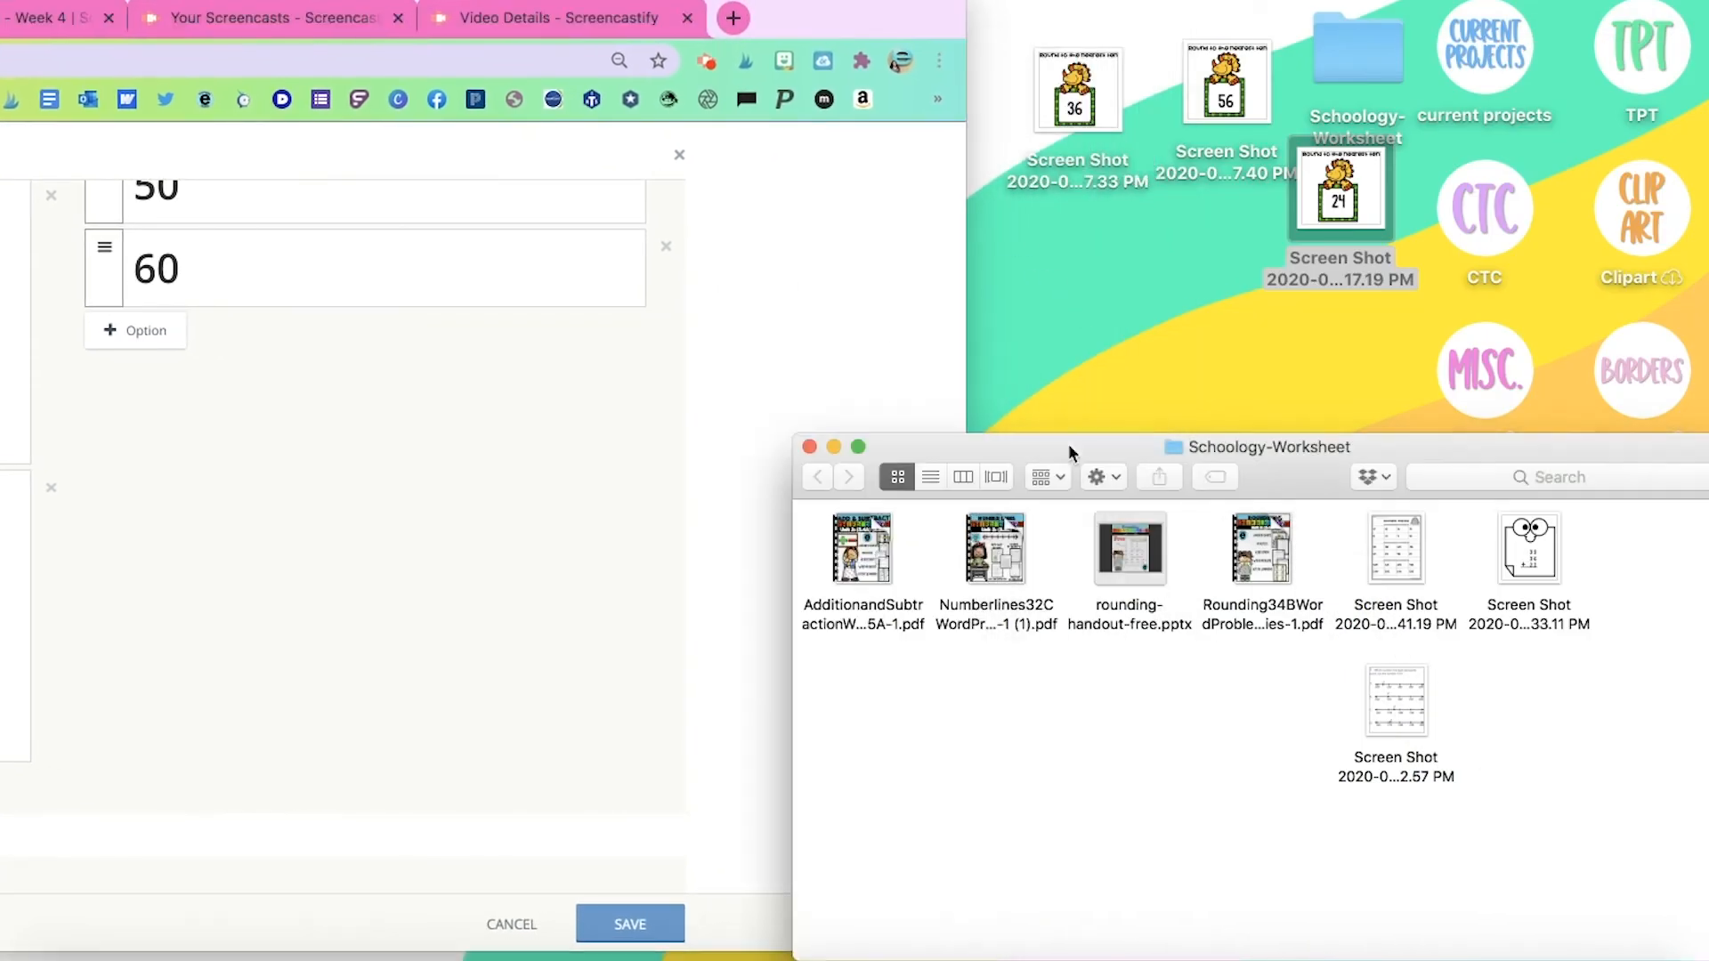
Close the Schoology-Worksheet folder and move the browser back to show the prompts and possible answers of Matching question 02
left_click(809, 445)
left_click_drag(823, 22, 1656, 18)
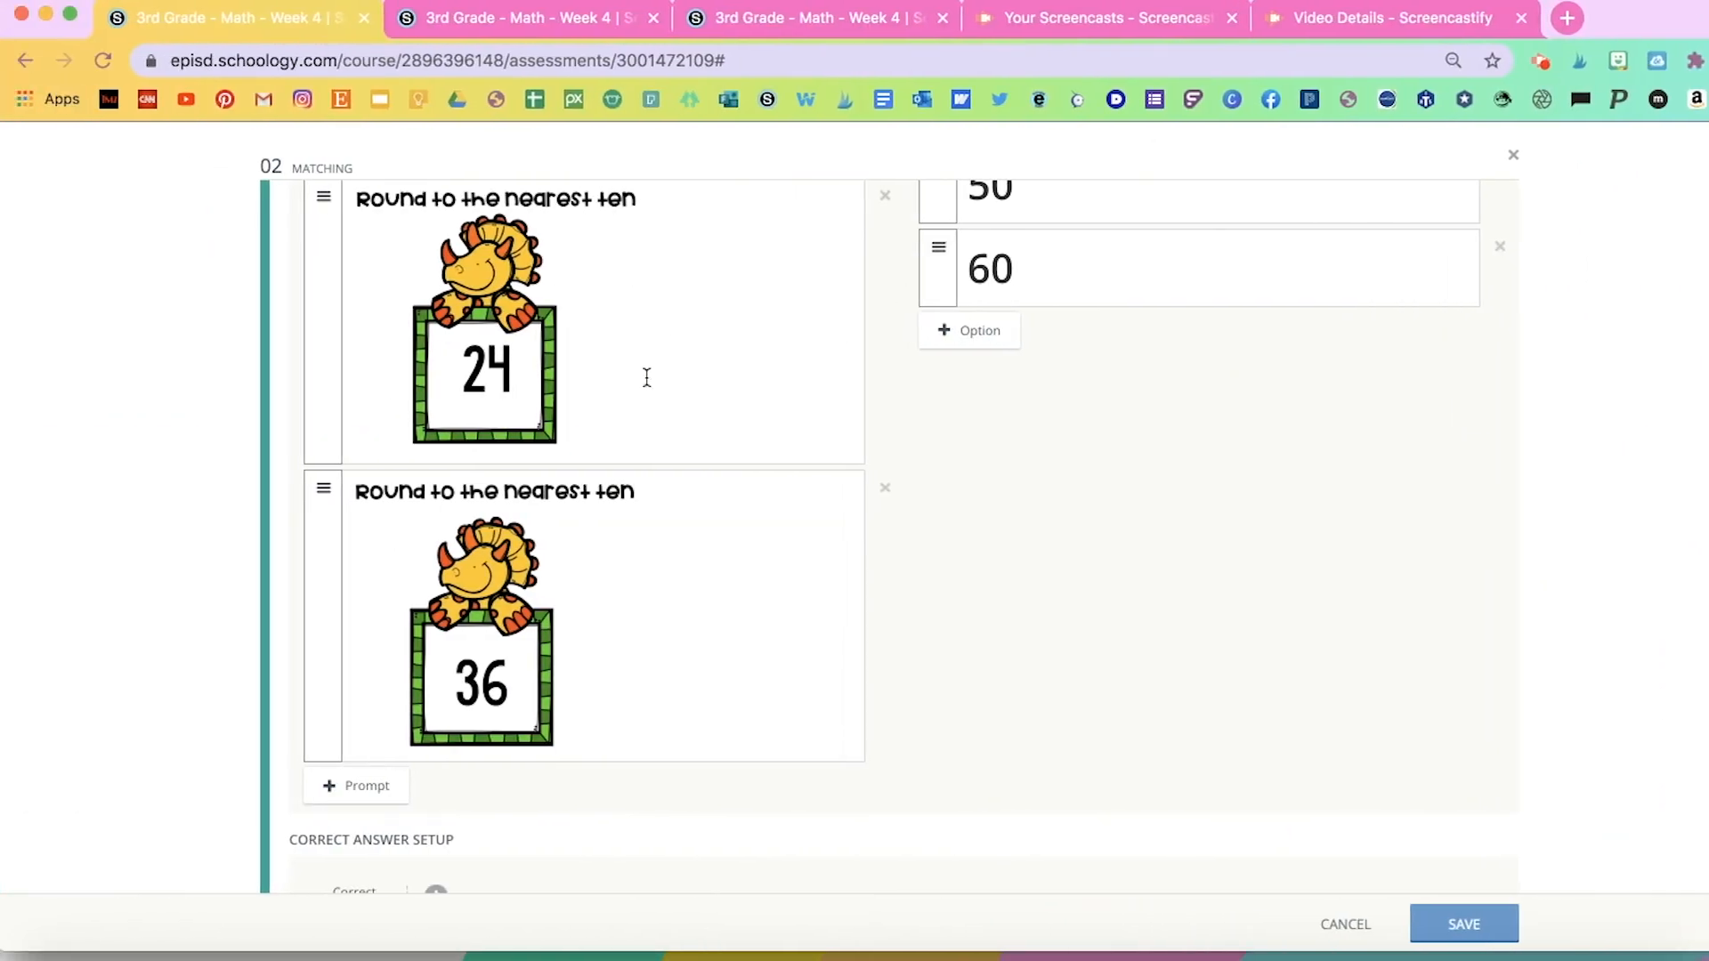
scroll(647, 379, "up", 5)
scroll(647, 378, "down", 1)
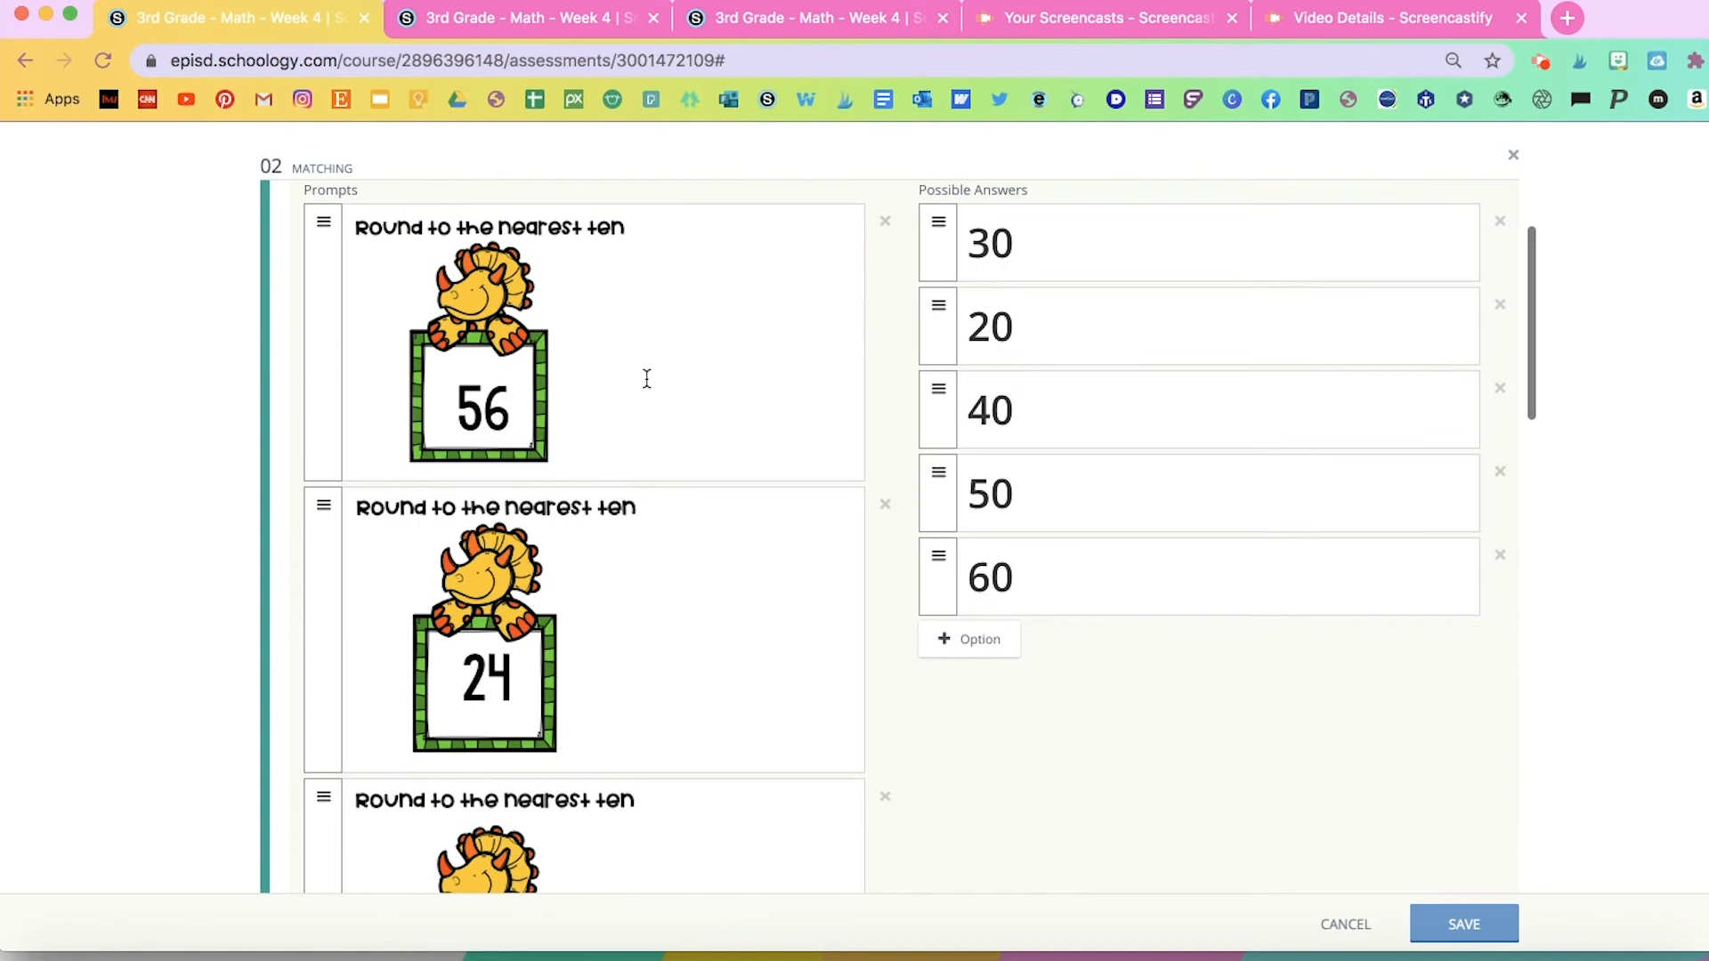
scroll(646, 379, "up", 1)
View the text formatting and font size options for the possible answer 30, and close them without changing the size
left_click(1156, 263)
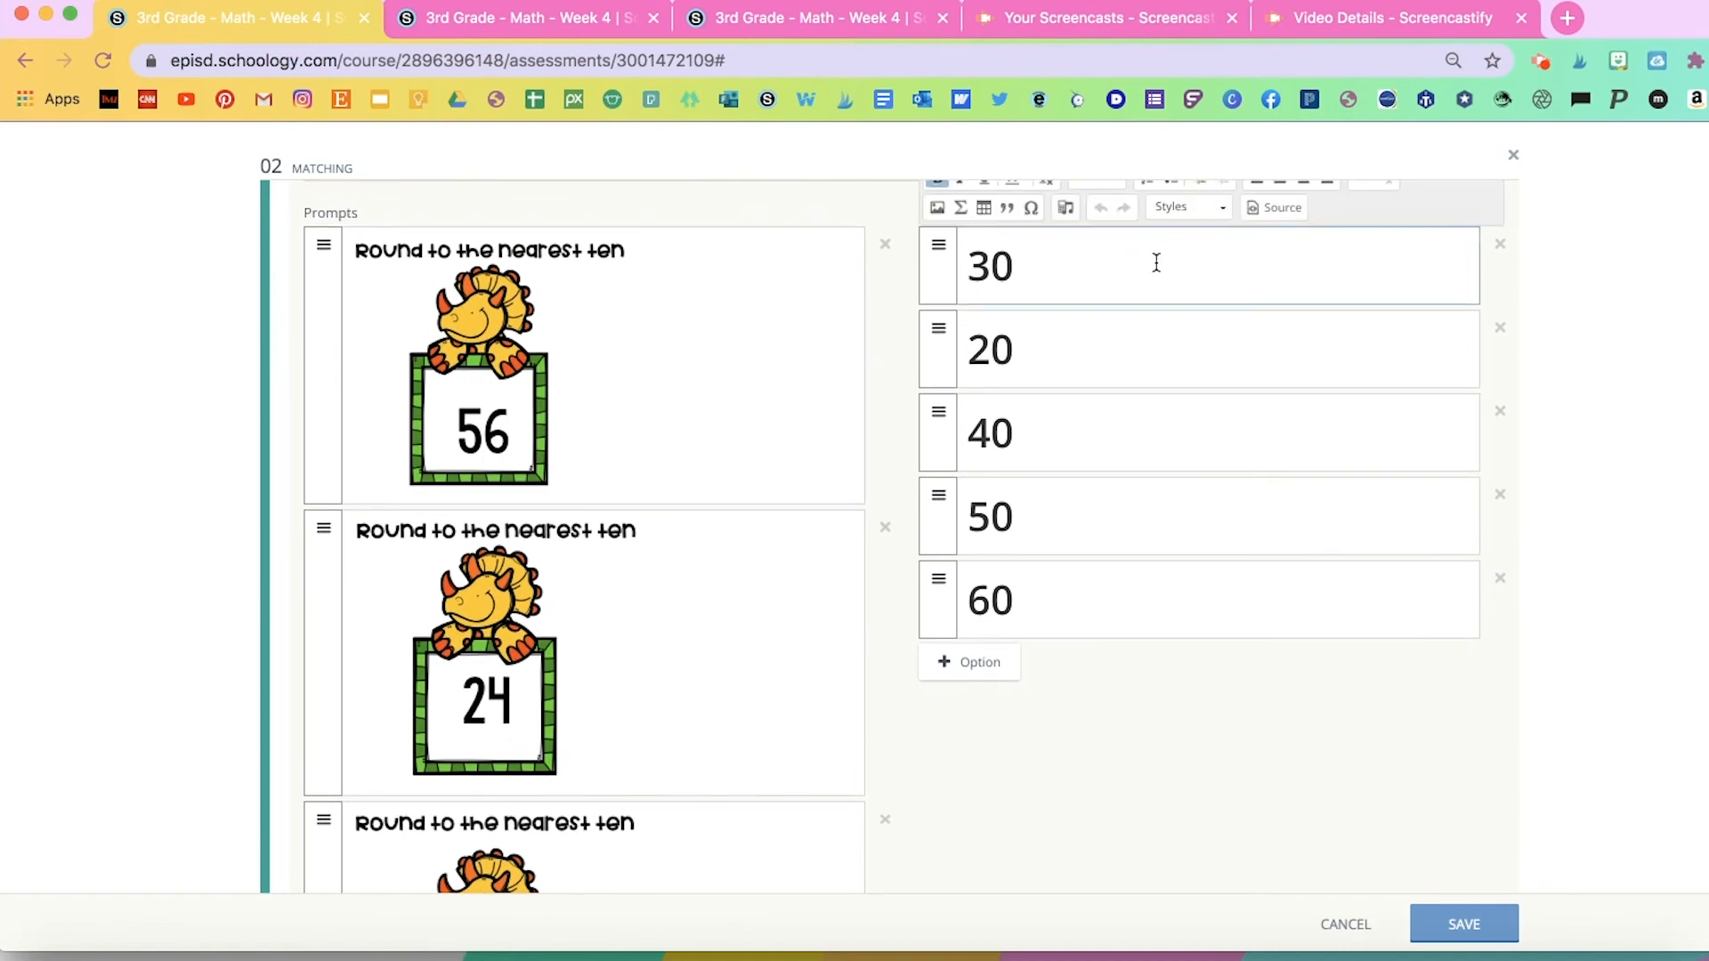
scroll(1157, 262, "up", 1)
scroll(1156, 261, "down", 3)
scroll(1054, 250, "up", 1)
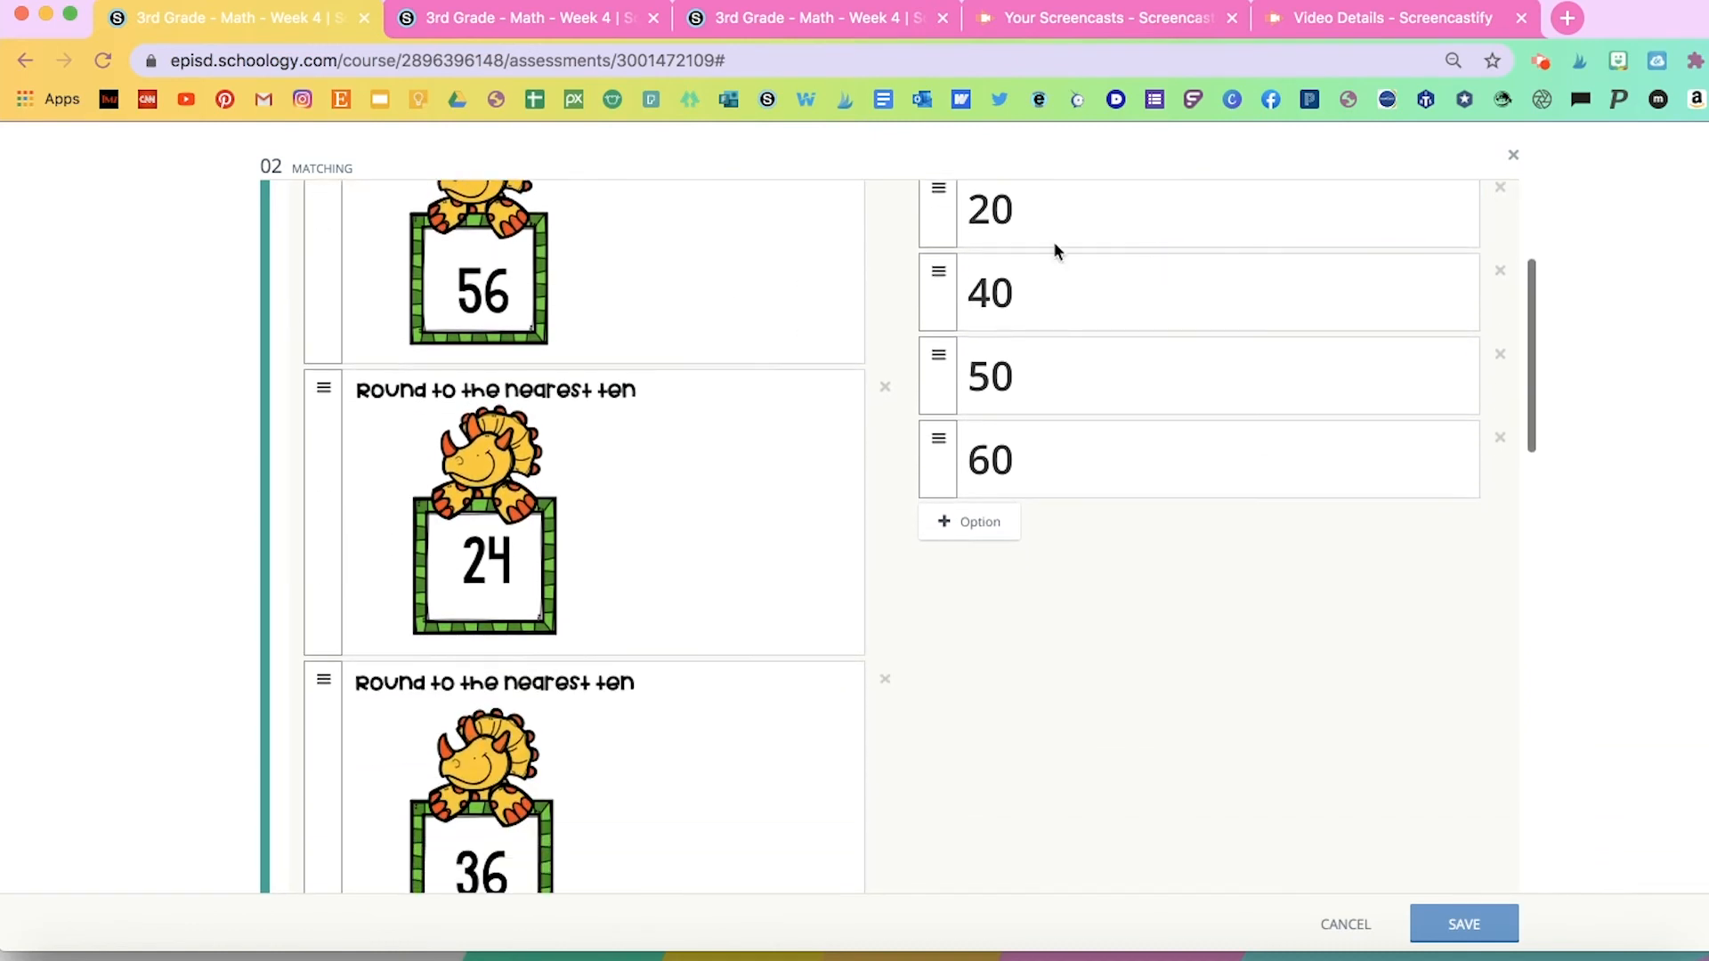
scroll(1253, 438, "up", 3)
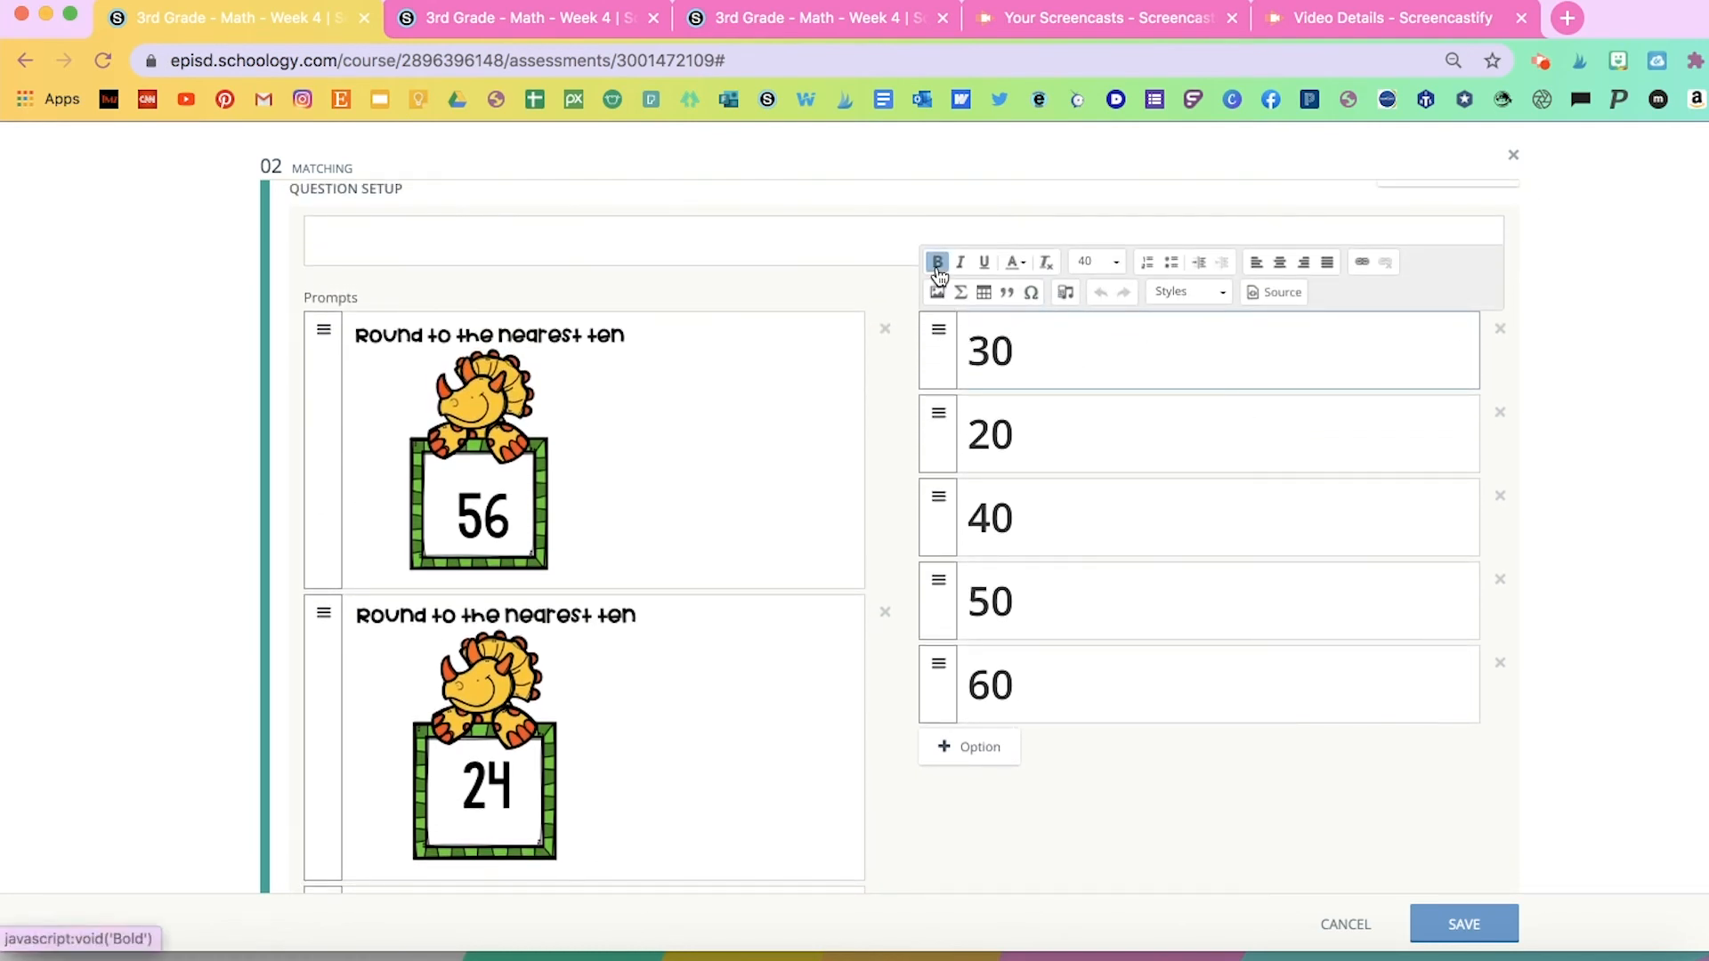
left_click(1117, 261)
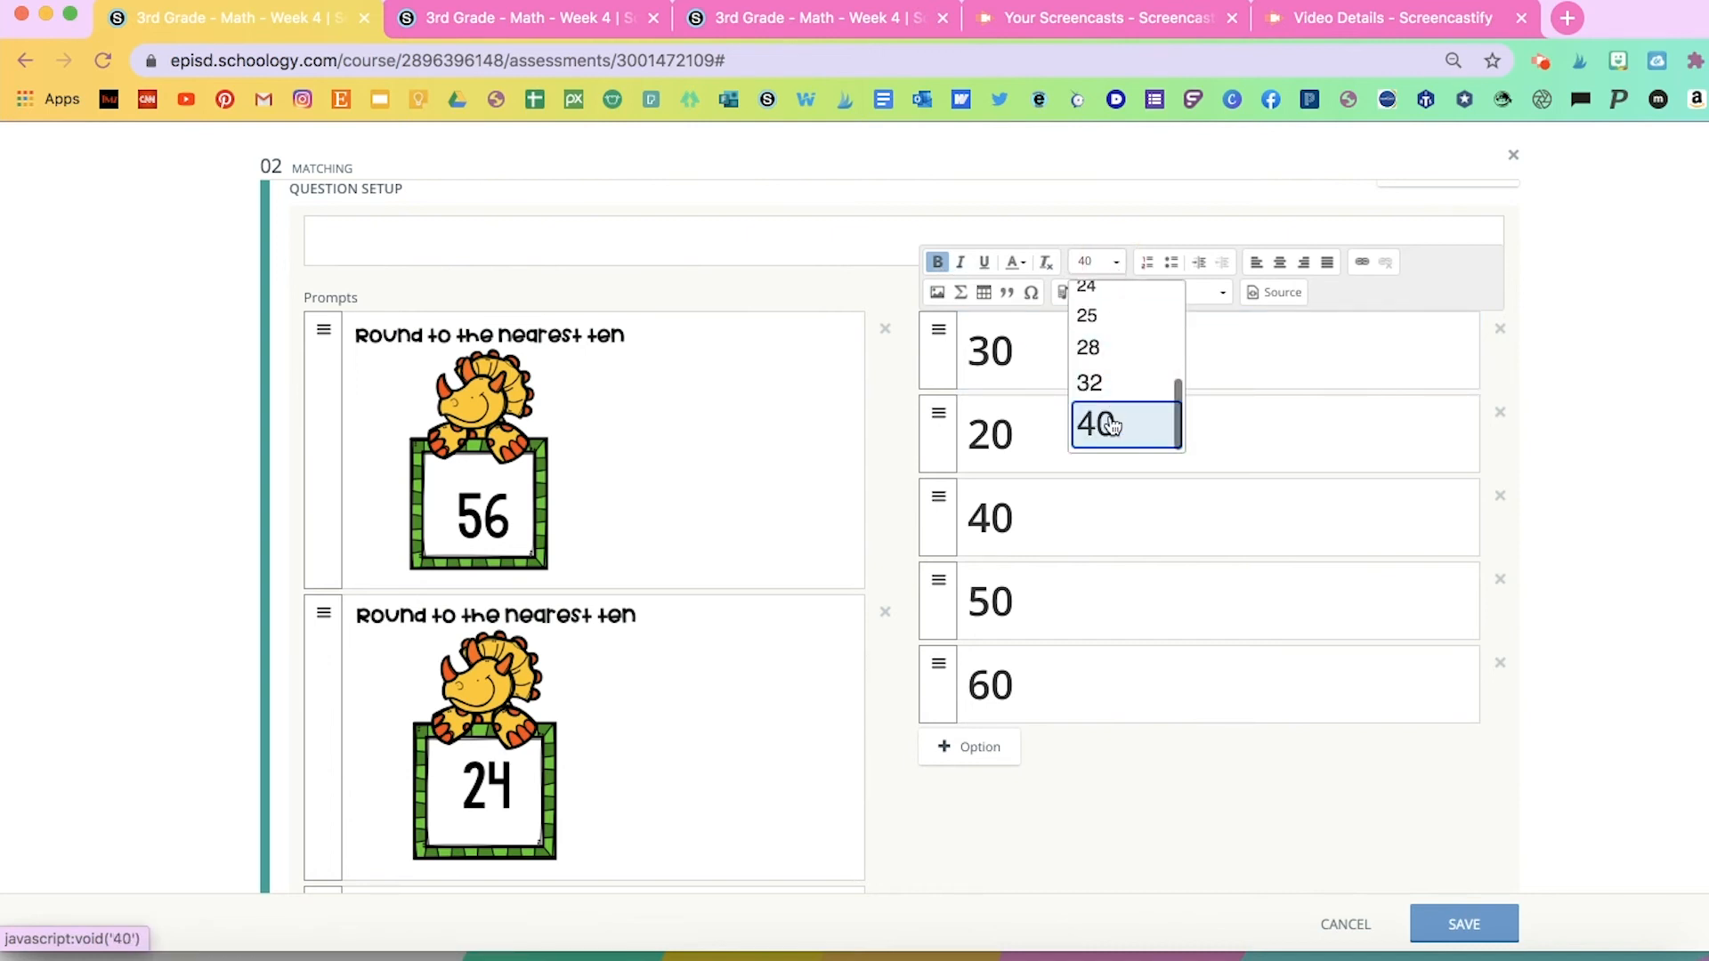
scroll(1113, 425, "down", 1)
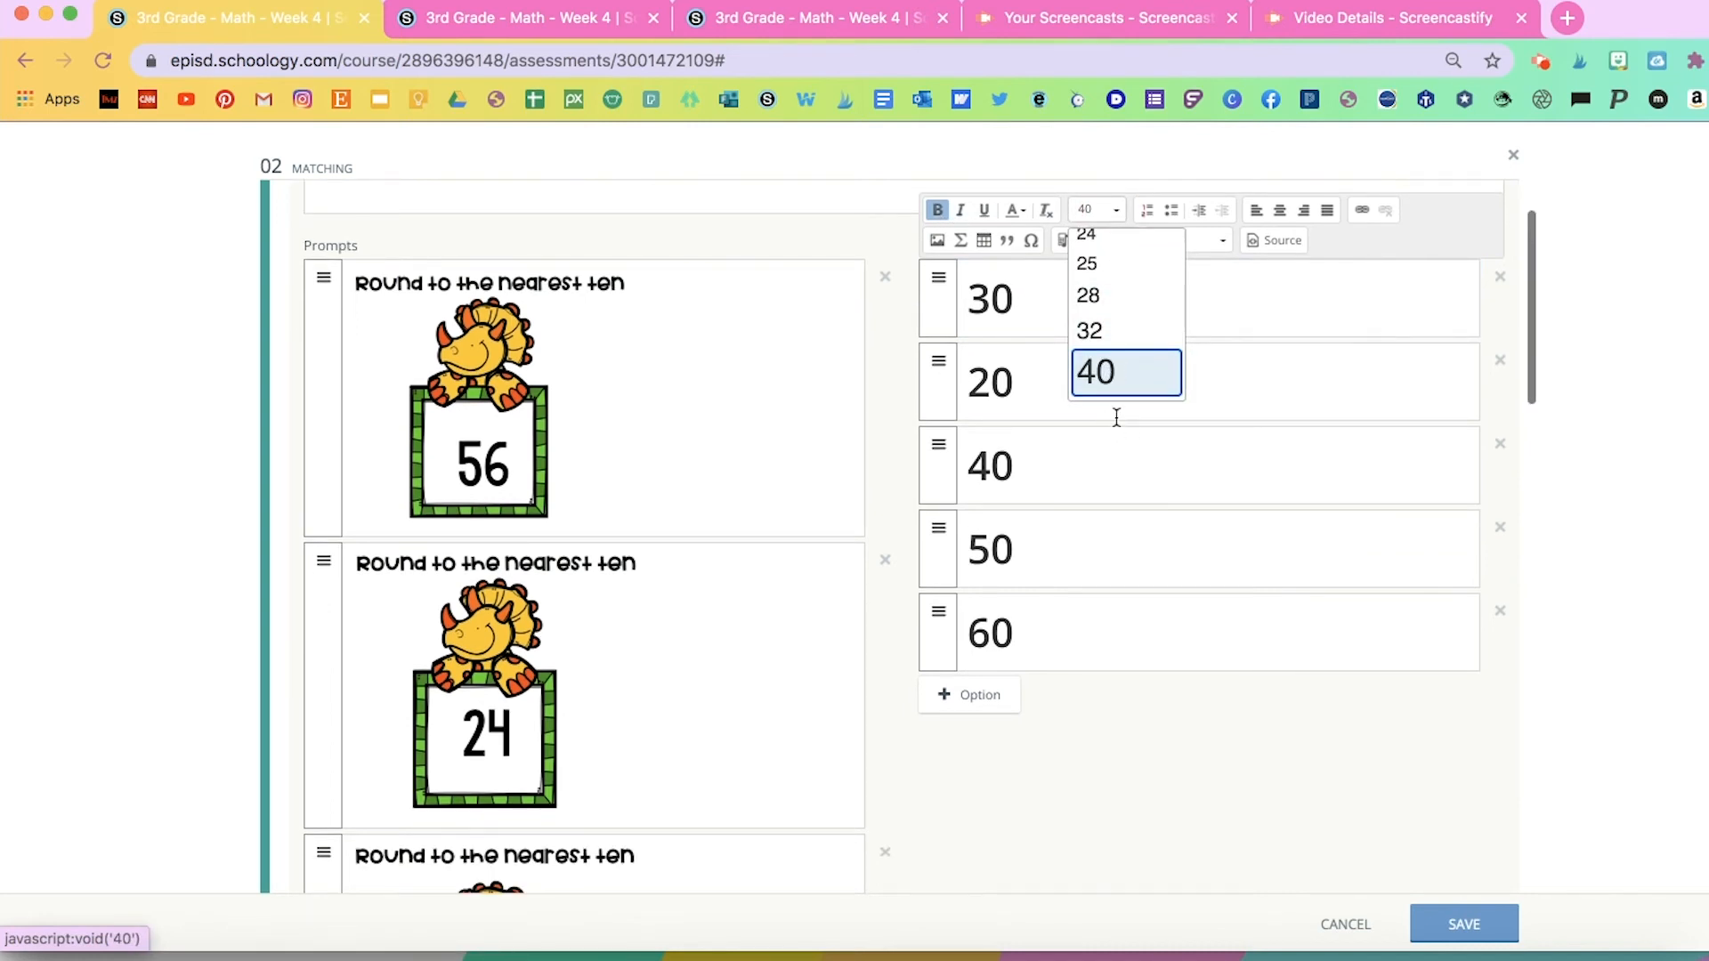
left_click(1322, 391)
Review the correct answer setup of the Matching question, including the pairings for cards 56, 24 and 36 and the unused answers
scroll(1321, 389, "down", 10)
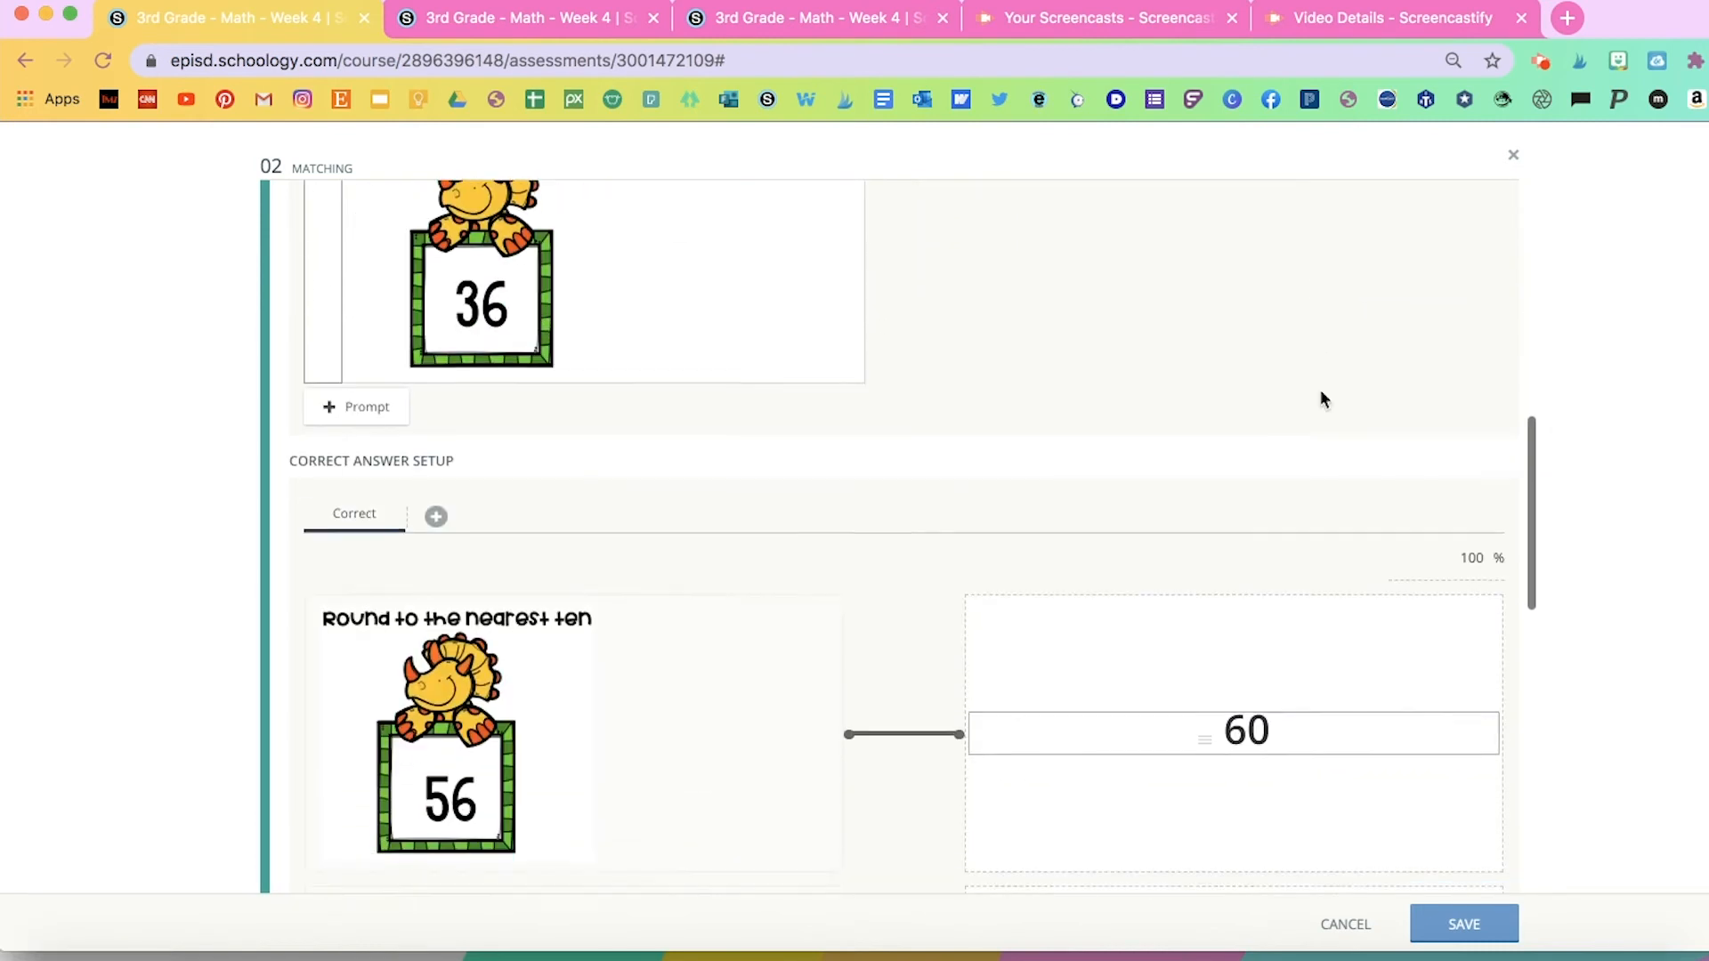
scroll(1321, 388, "down", 8)
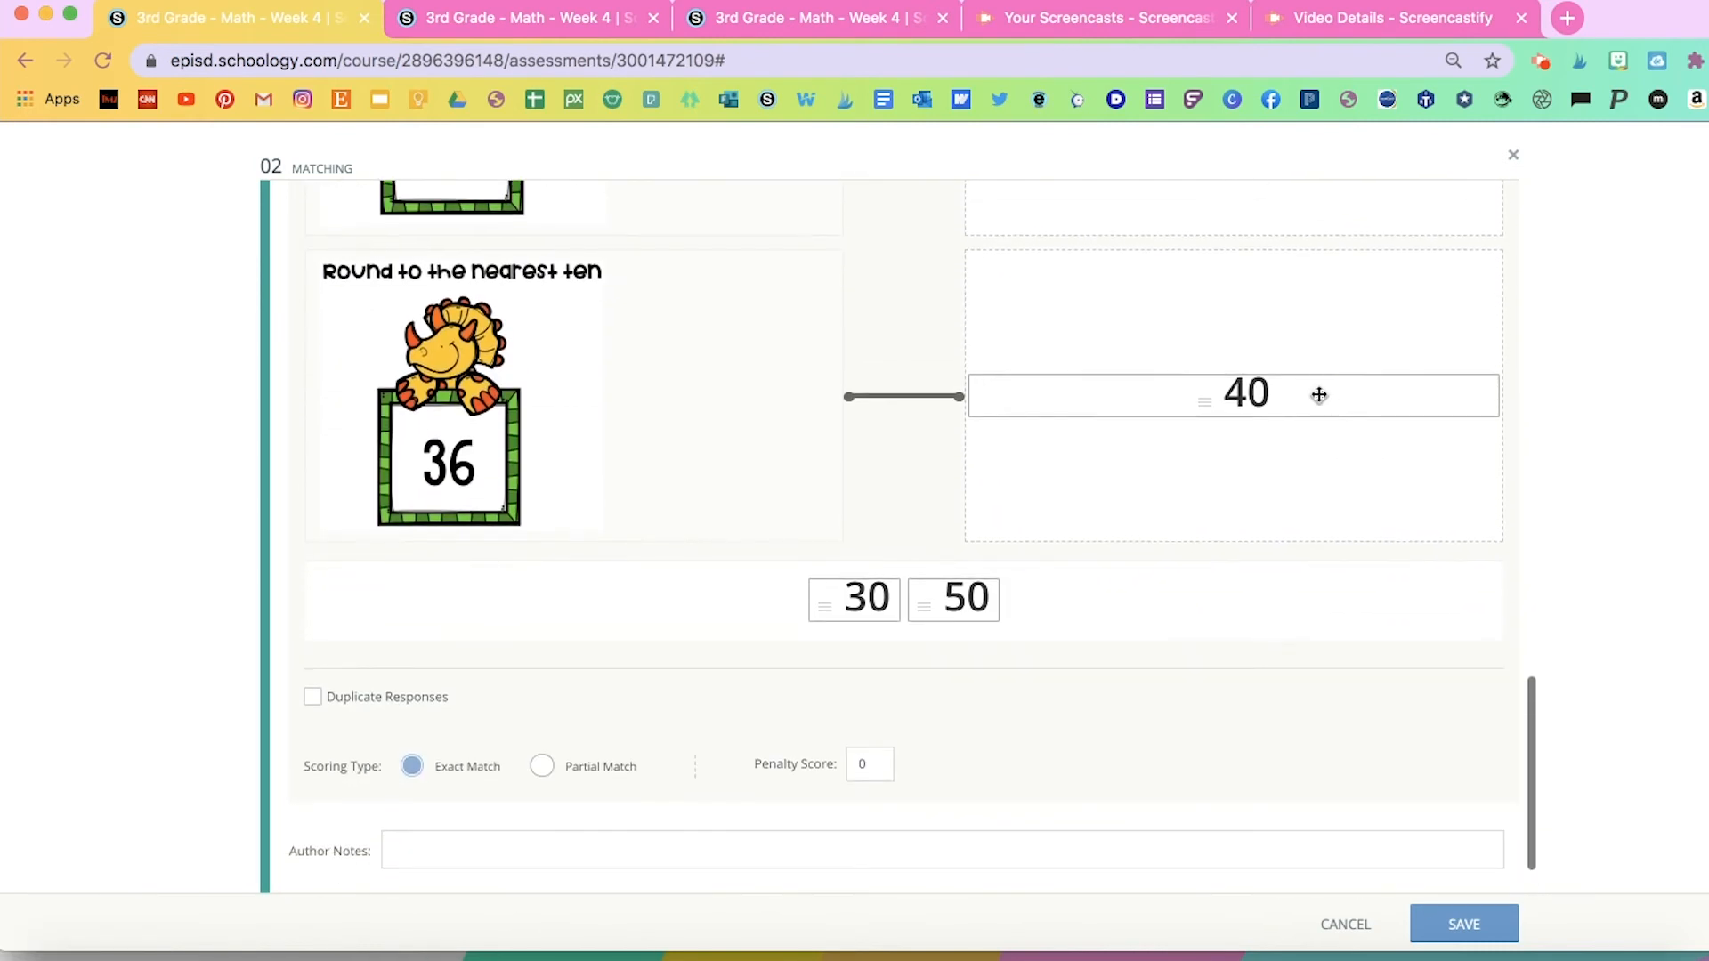
scroll(1039, 636, "up", 5)
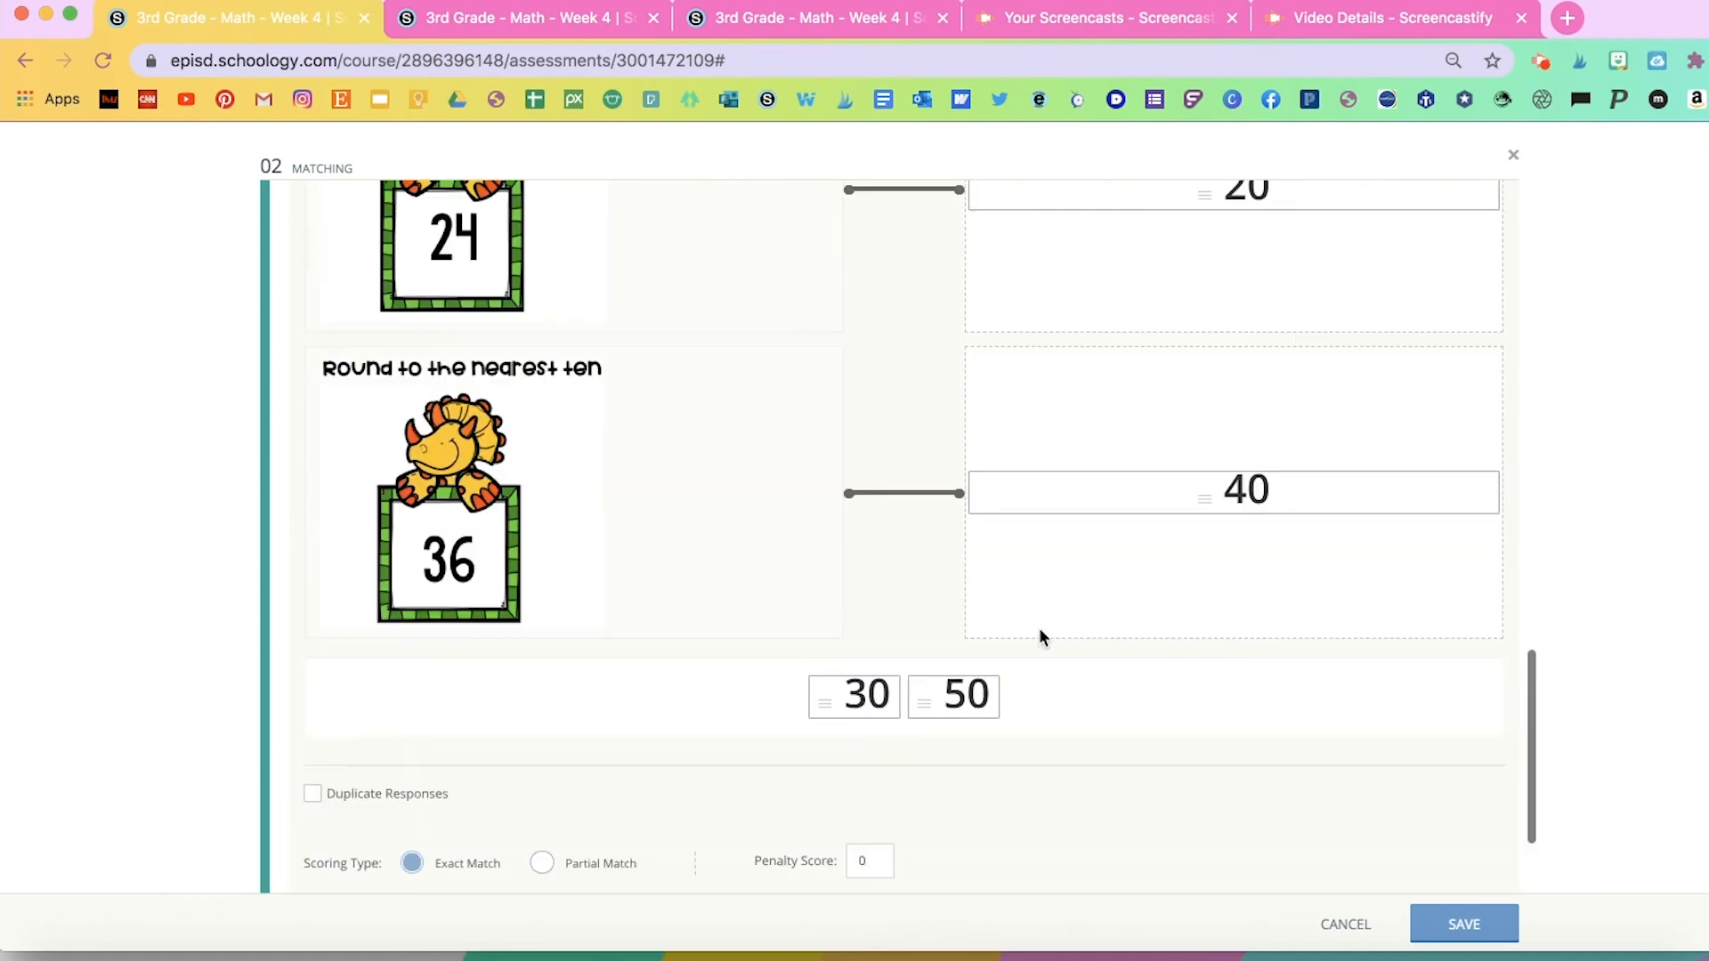
scroll(1039, 627, "up", 2)
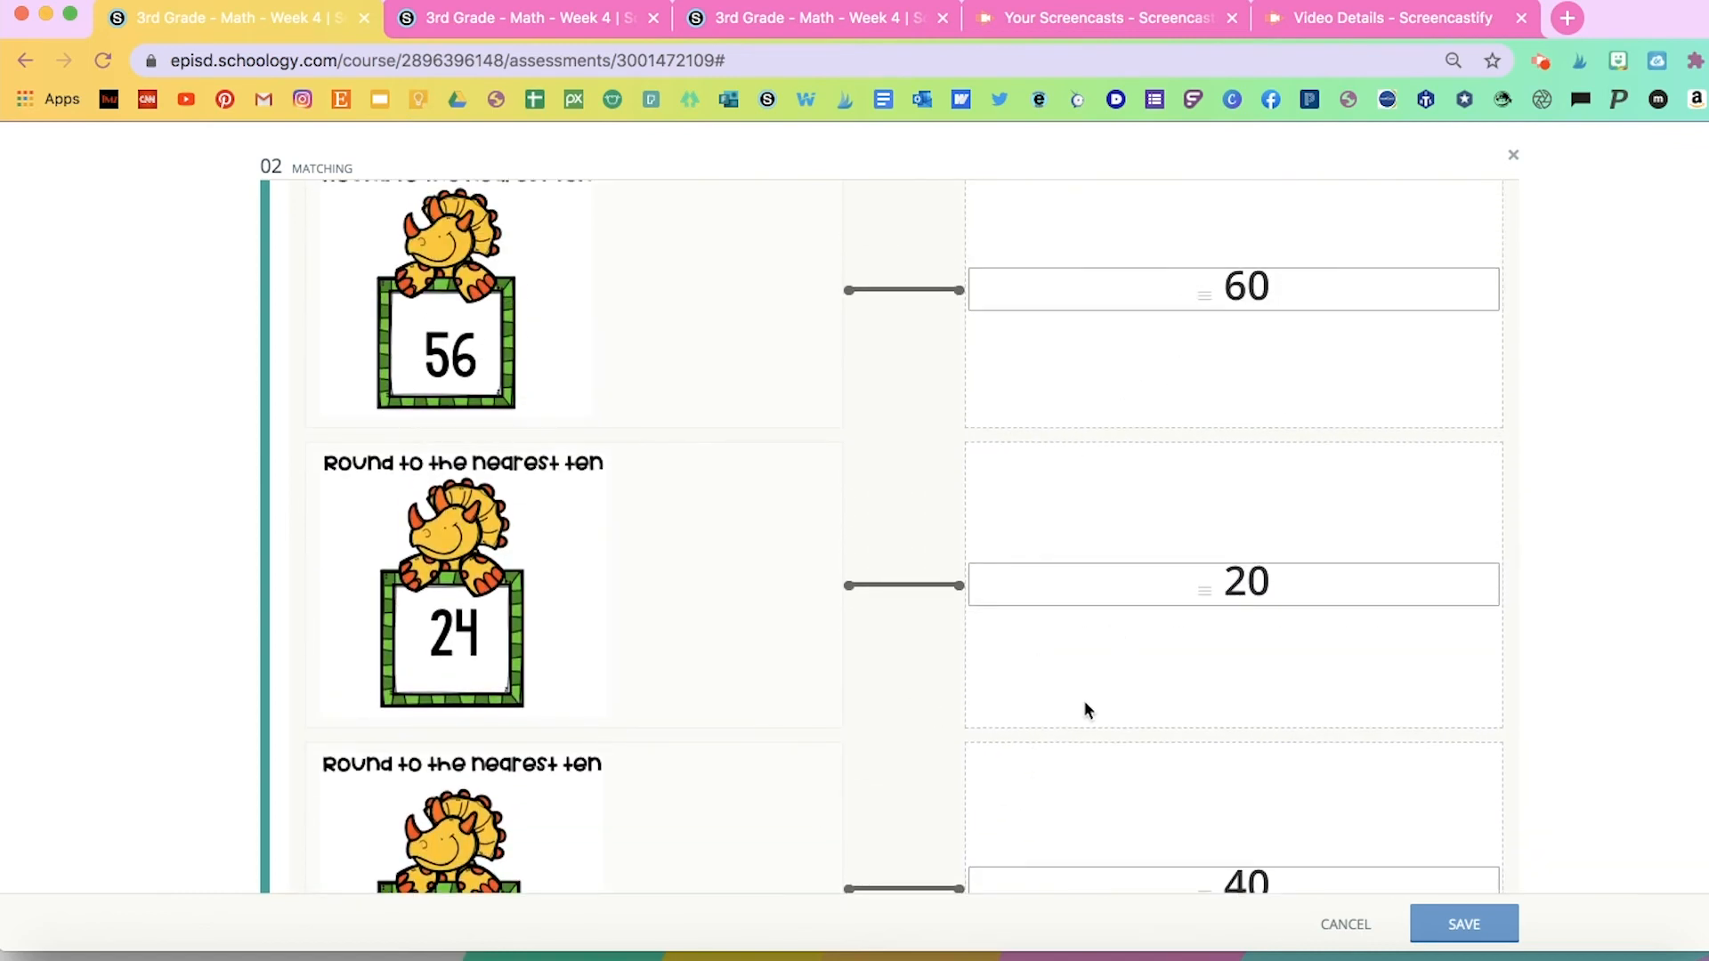
scroll(1022, 850, "down", 5)
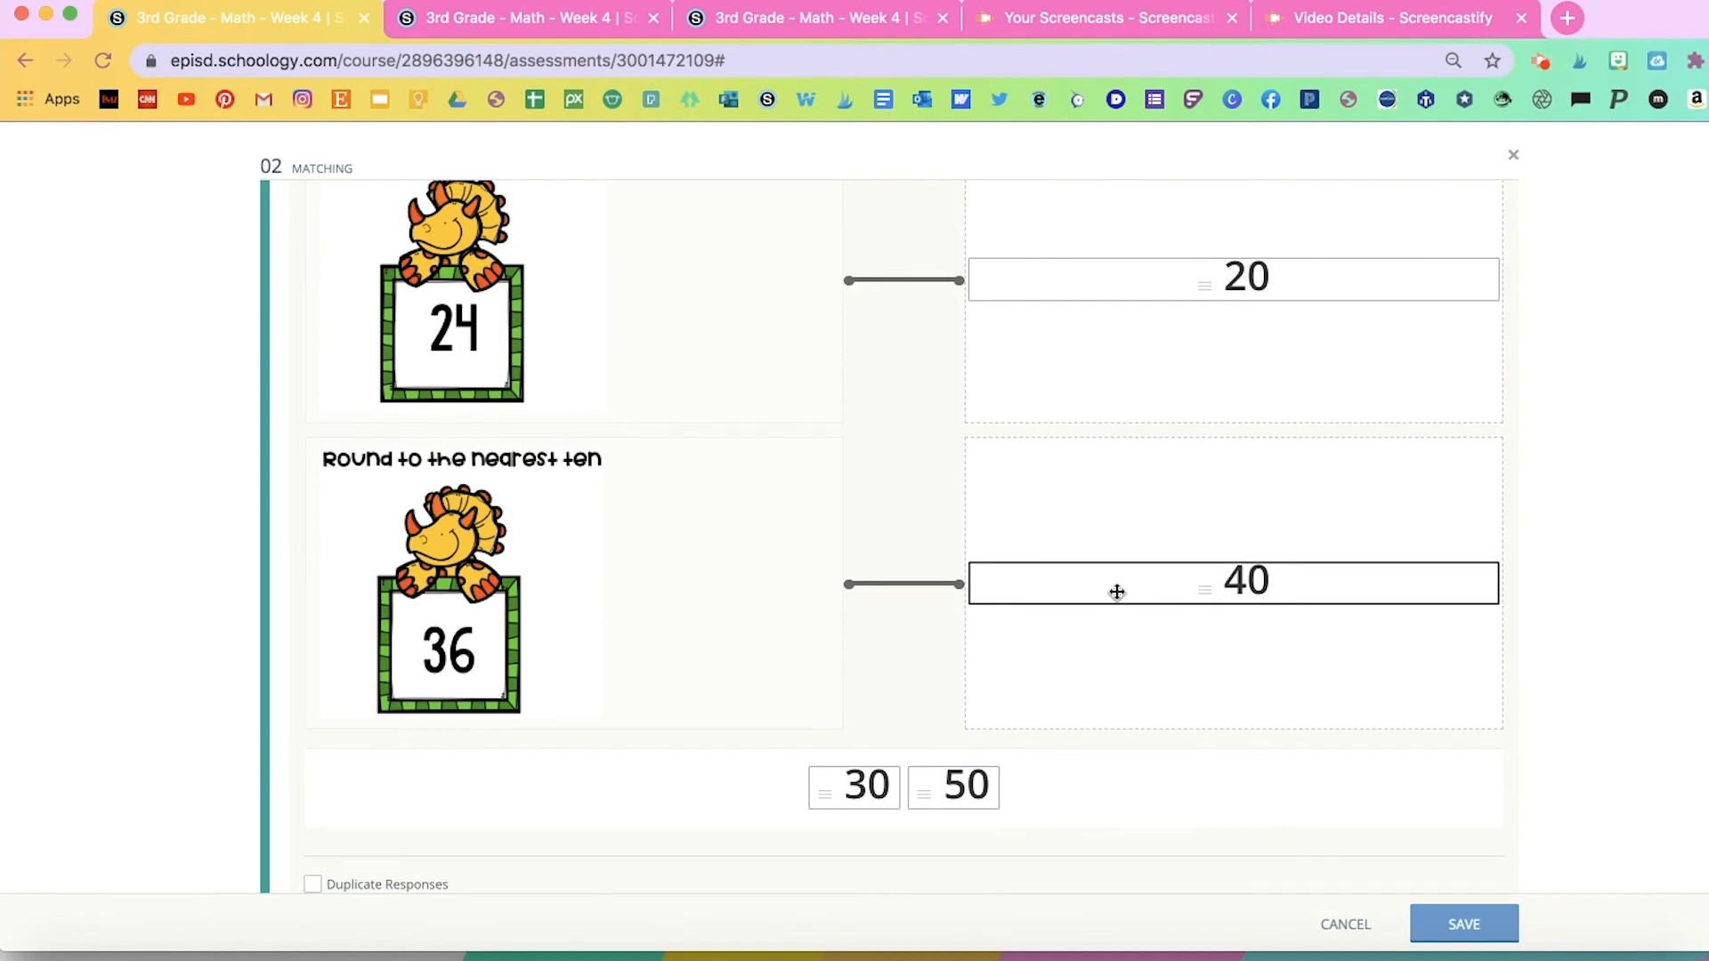
scroll(1117, 592, "up", 12)
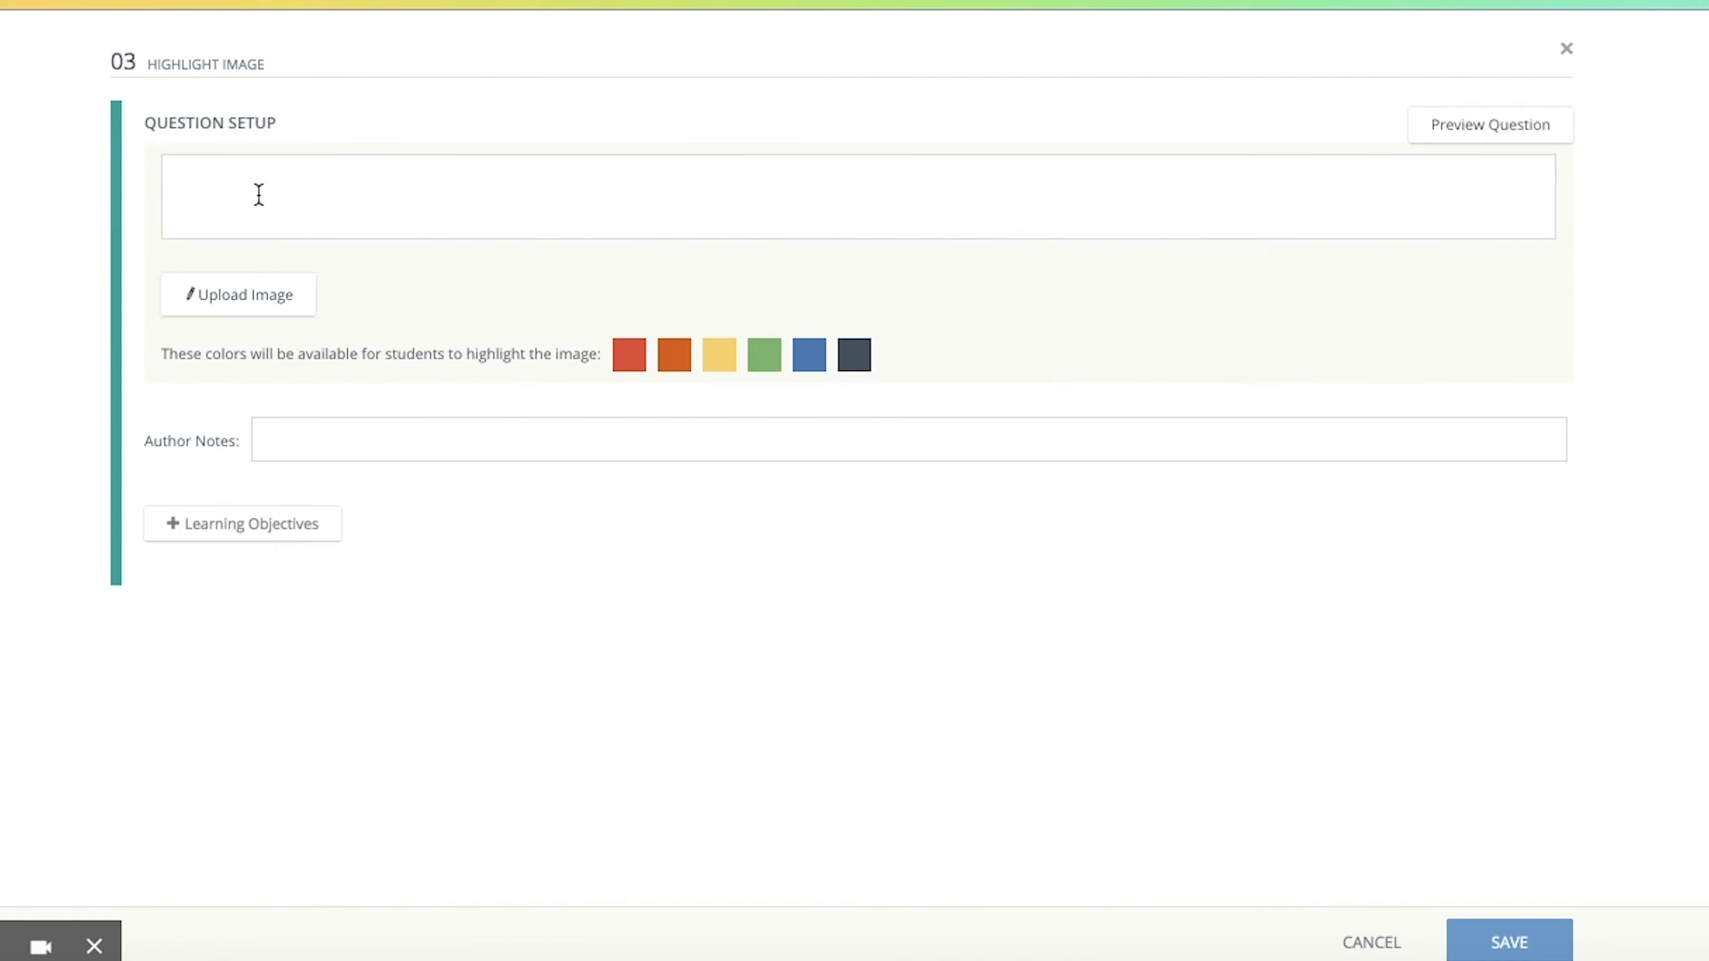
Open the image upload dialog of Highlight Image question 03 to view its picture, and close it
left_click(236, 296)
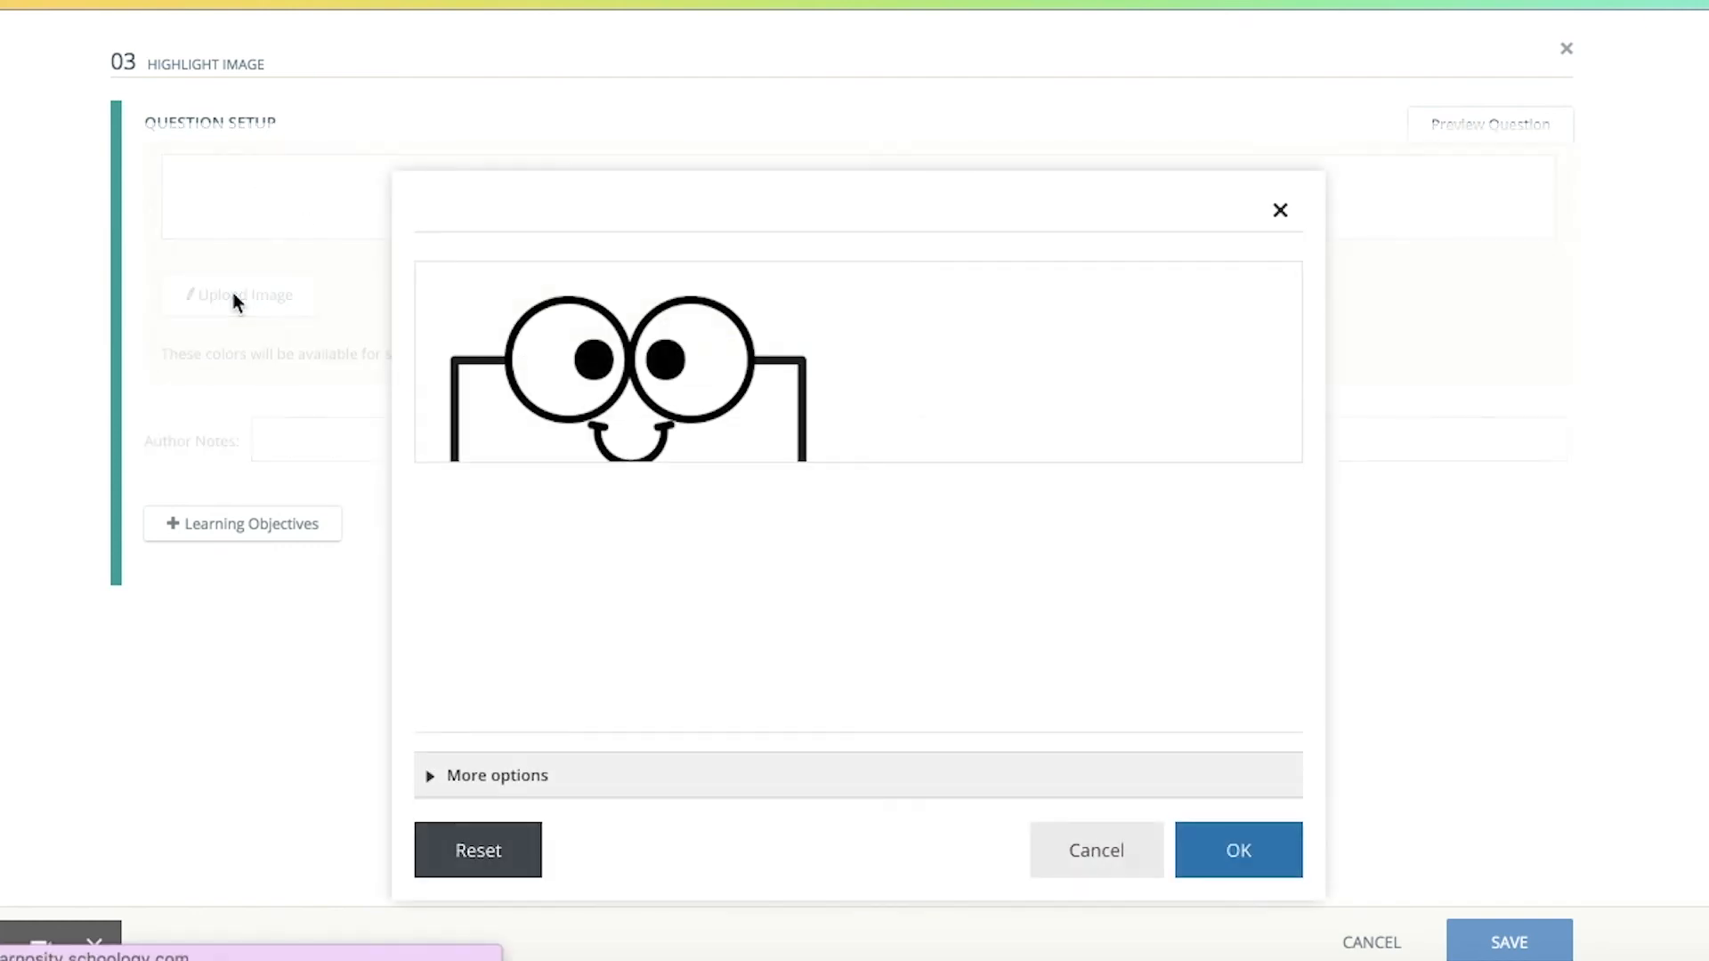
left_click(1280, 210)
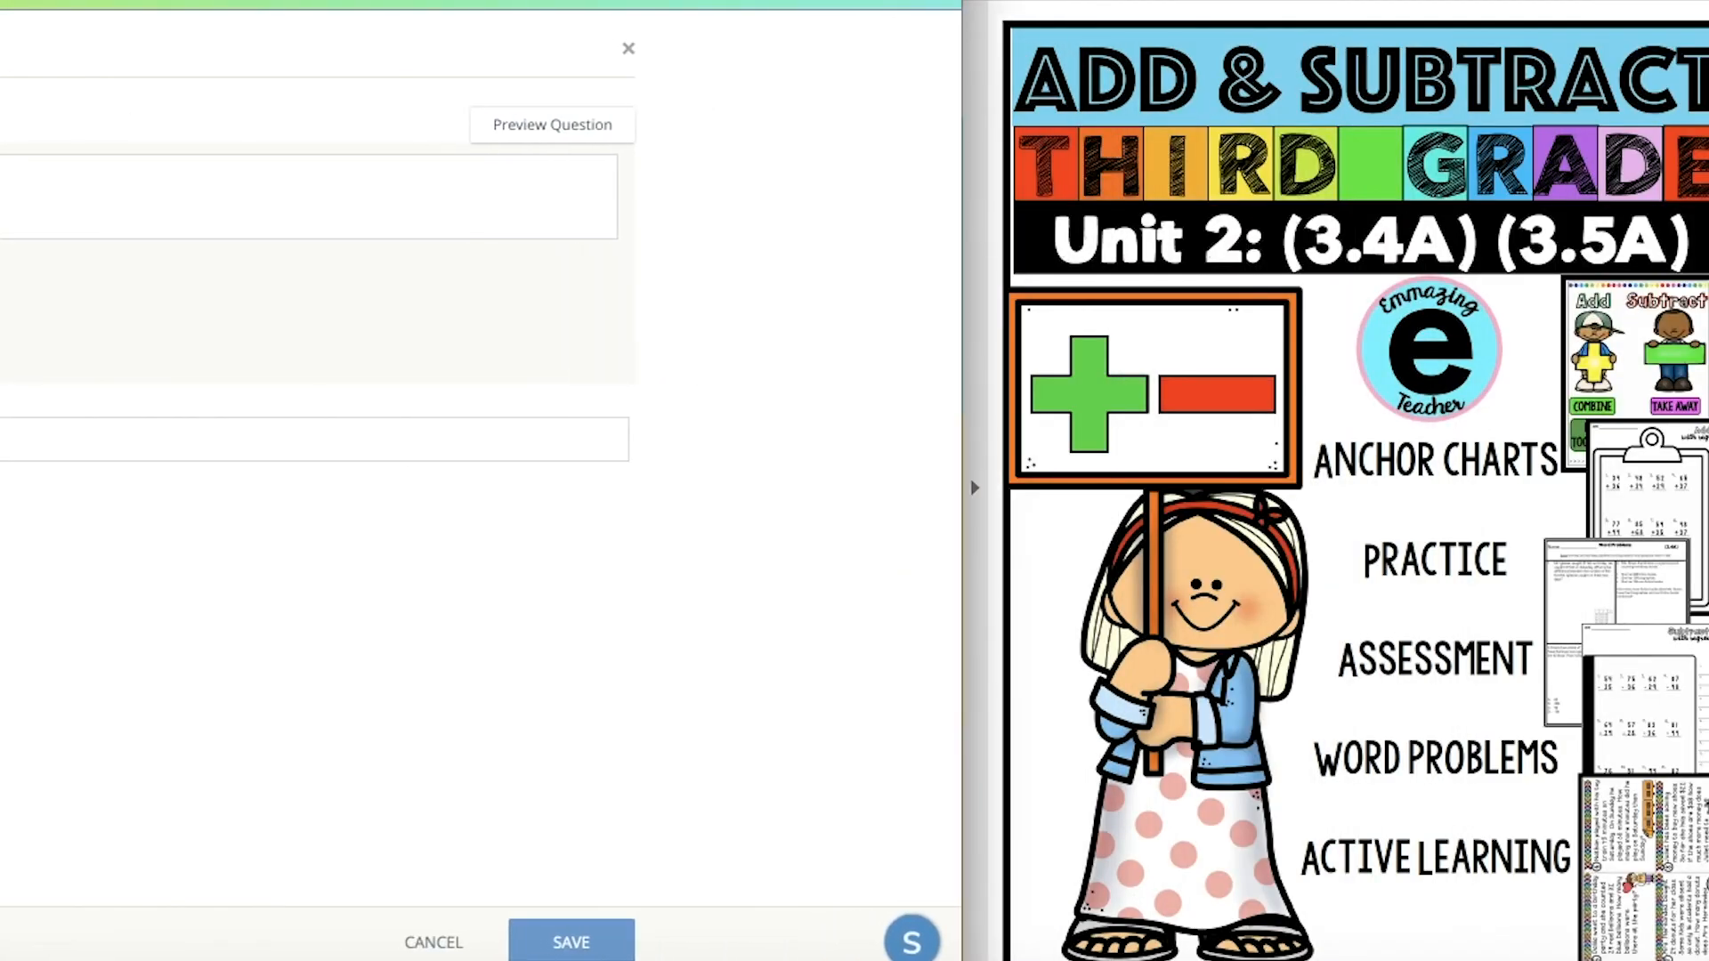
Find the worksheet on adding more than two numbers in the Add & Subtract PDF and capture its 38 + 91 + 24 card
scroll(1378, 708, "down", 7)
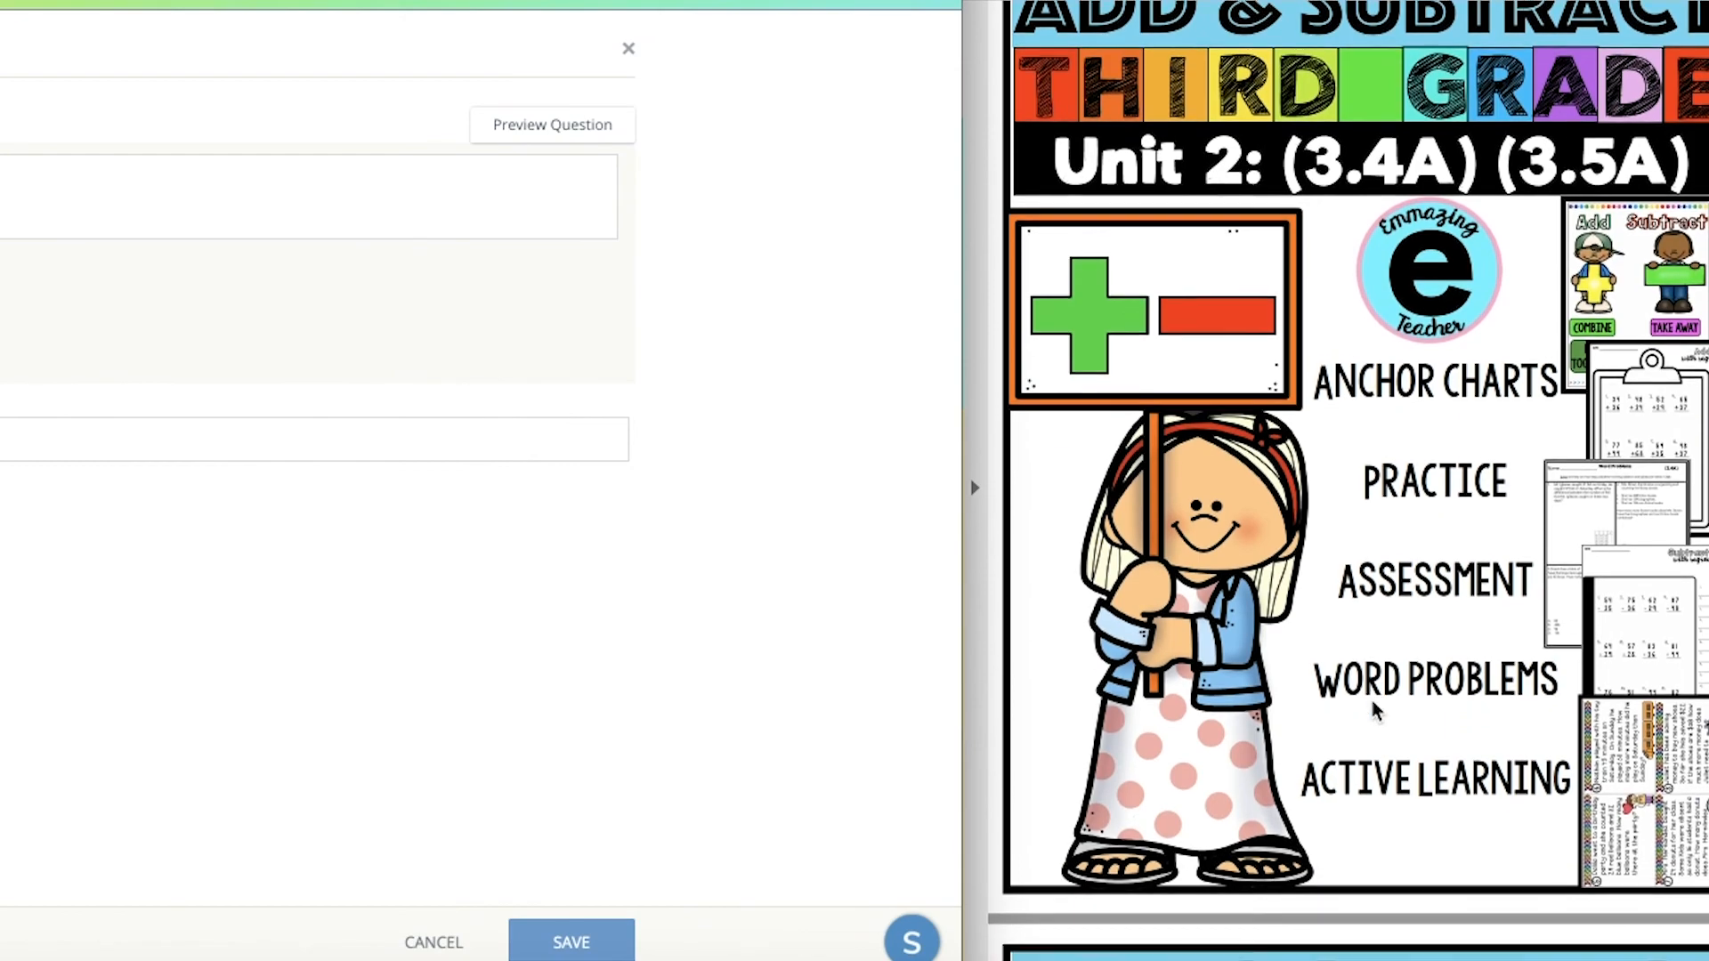
scroll(1375, 708, "down", 20)
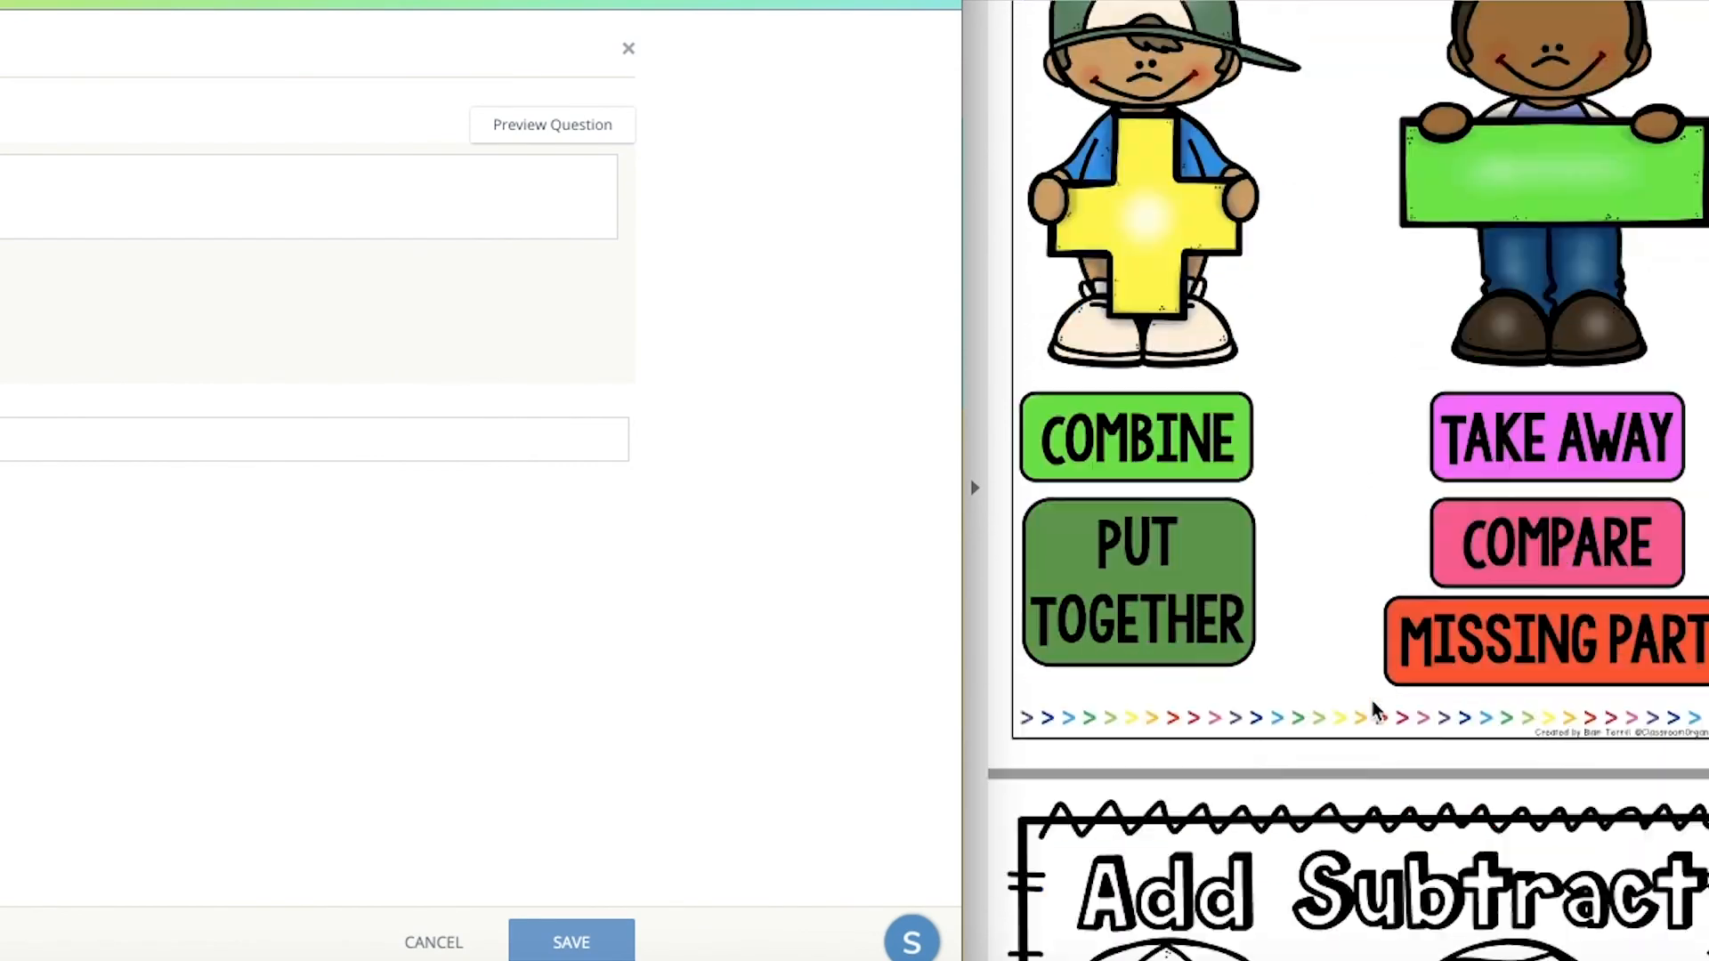
scroll(1375, 710, "down", 20)
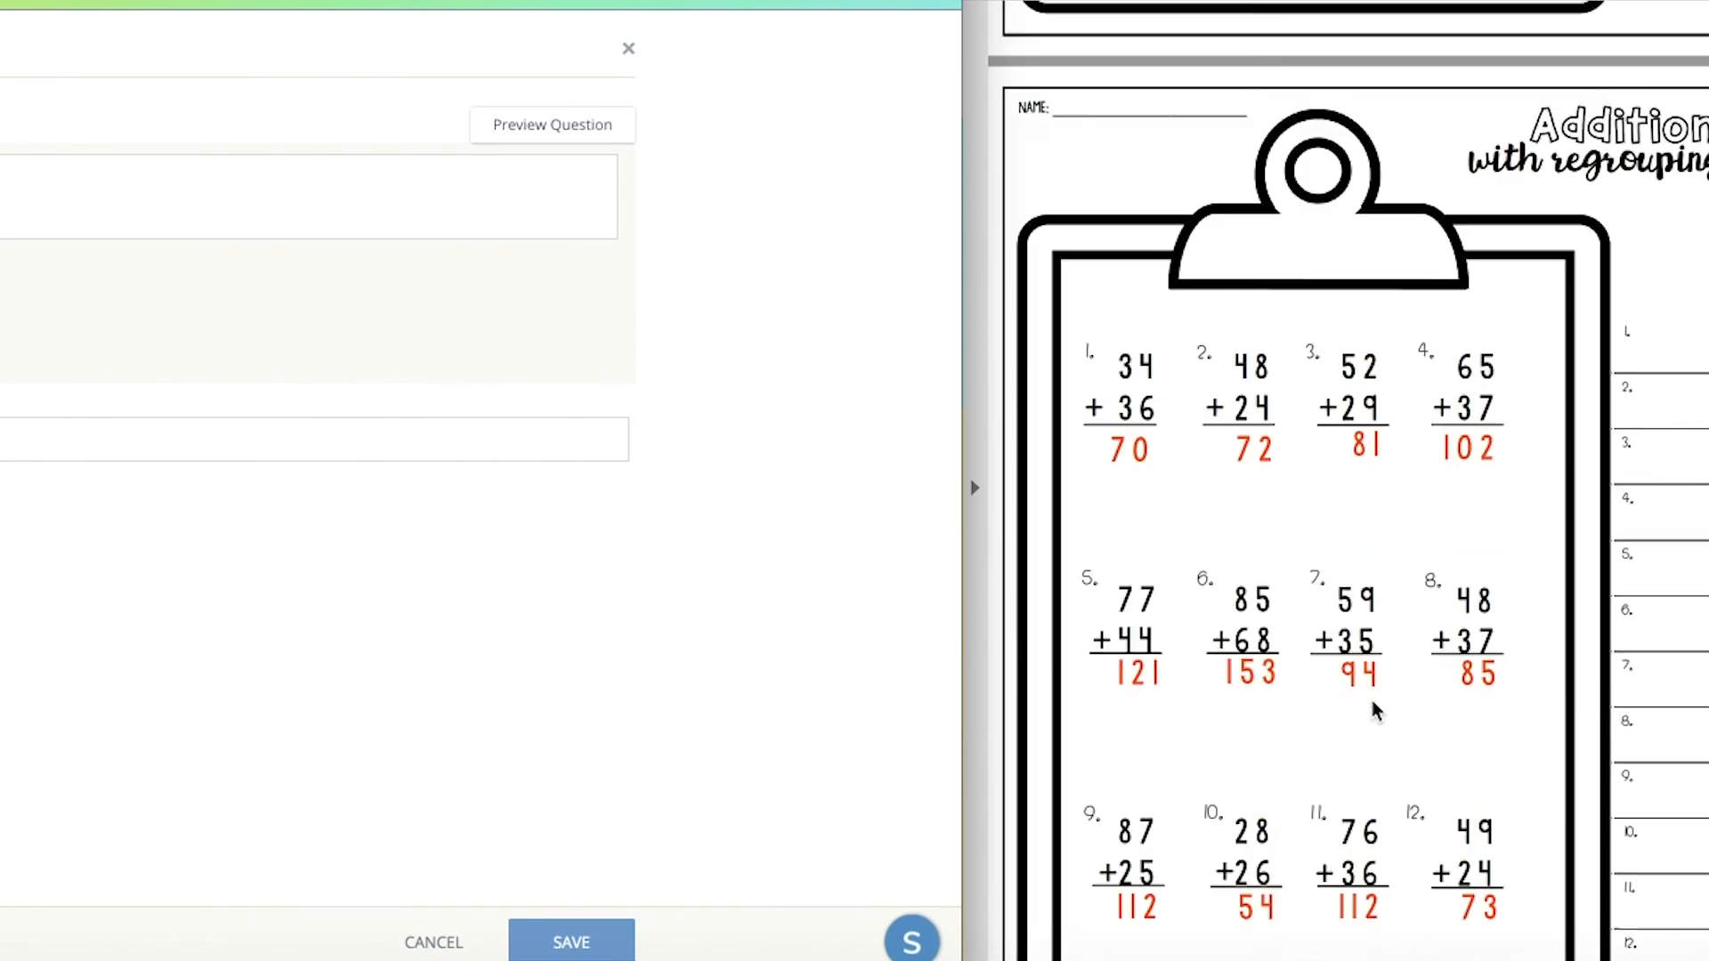
scroll(1375, 710, "down", 20)
scroll(1375, 710, "up", 20)
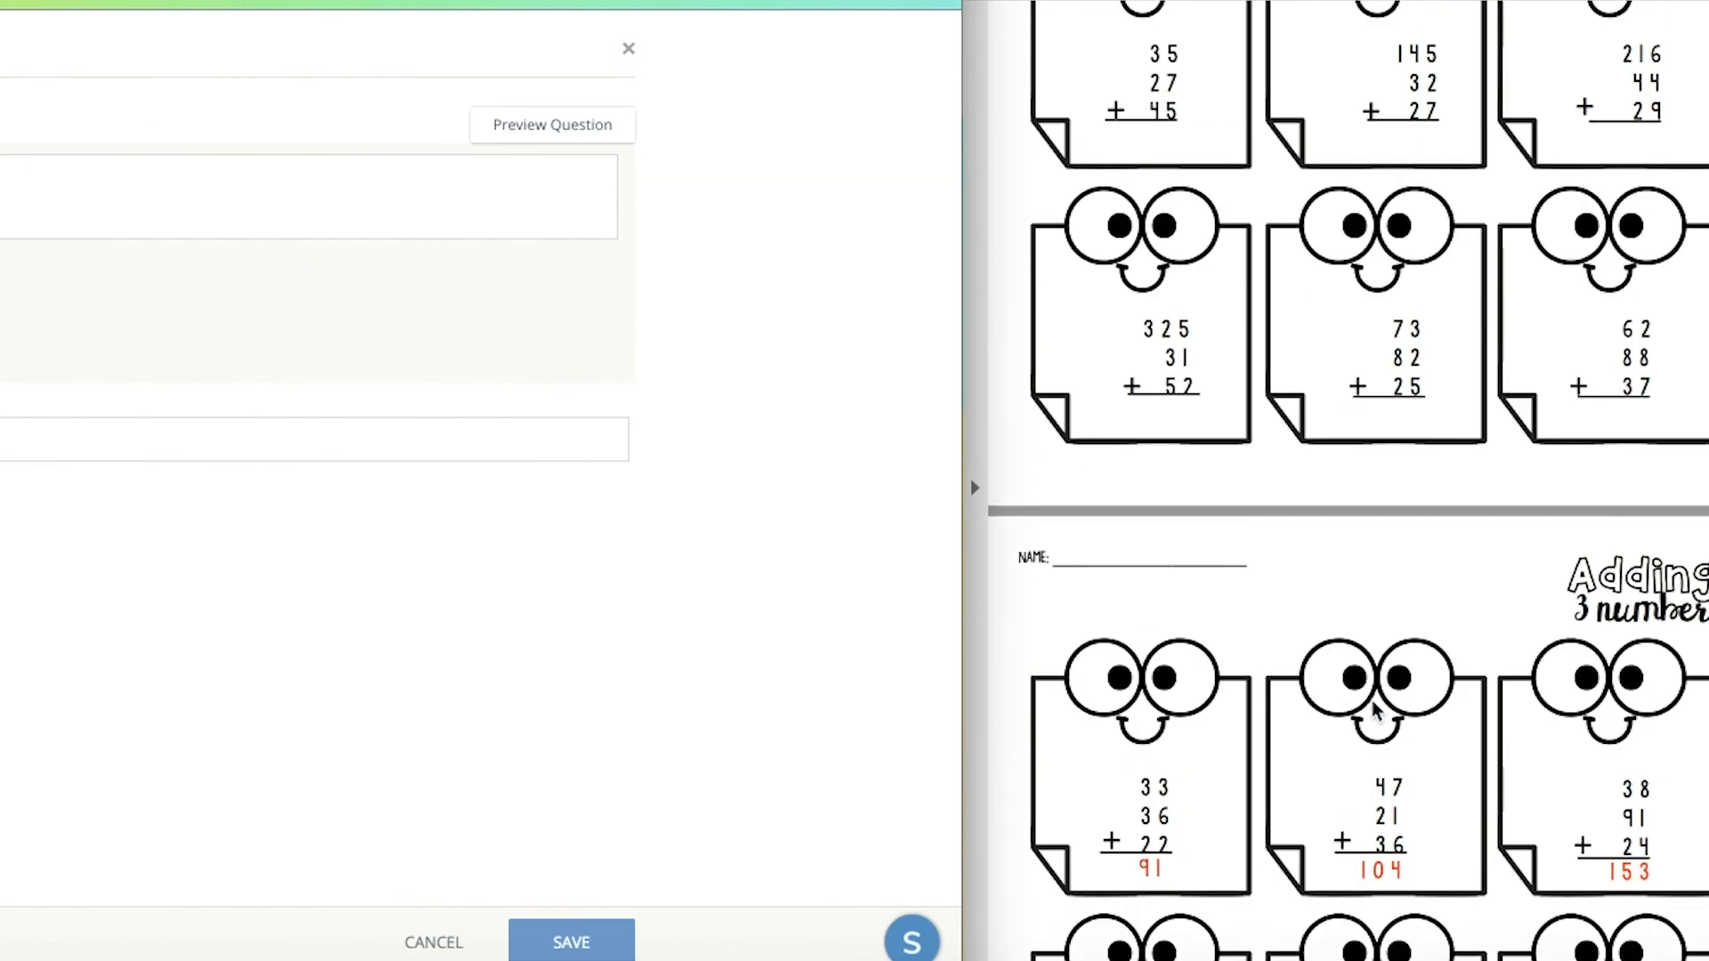
scroll(1380, 708, "down", 2)
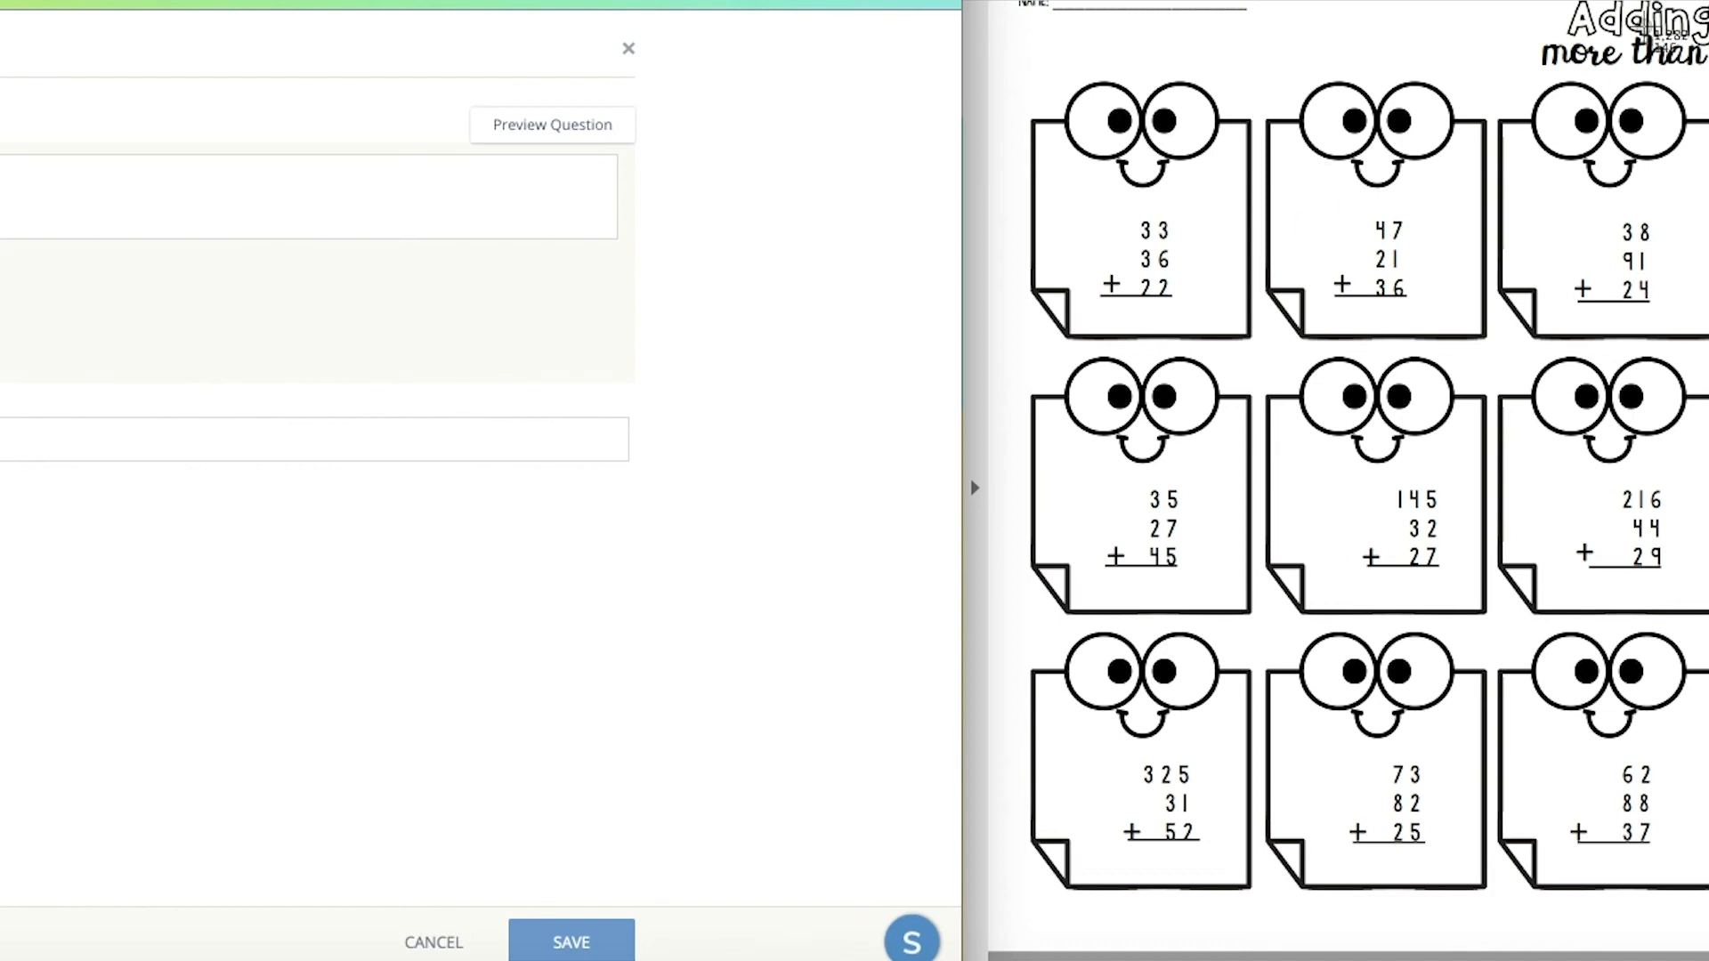
left_click_drag(1487, 73, 1708, 352)
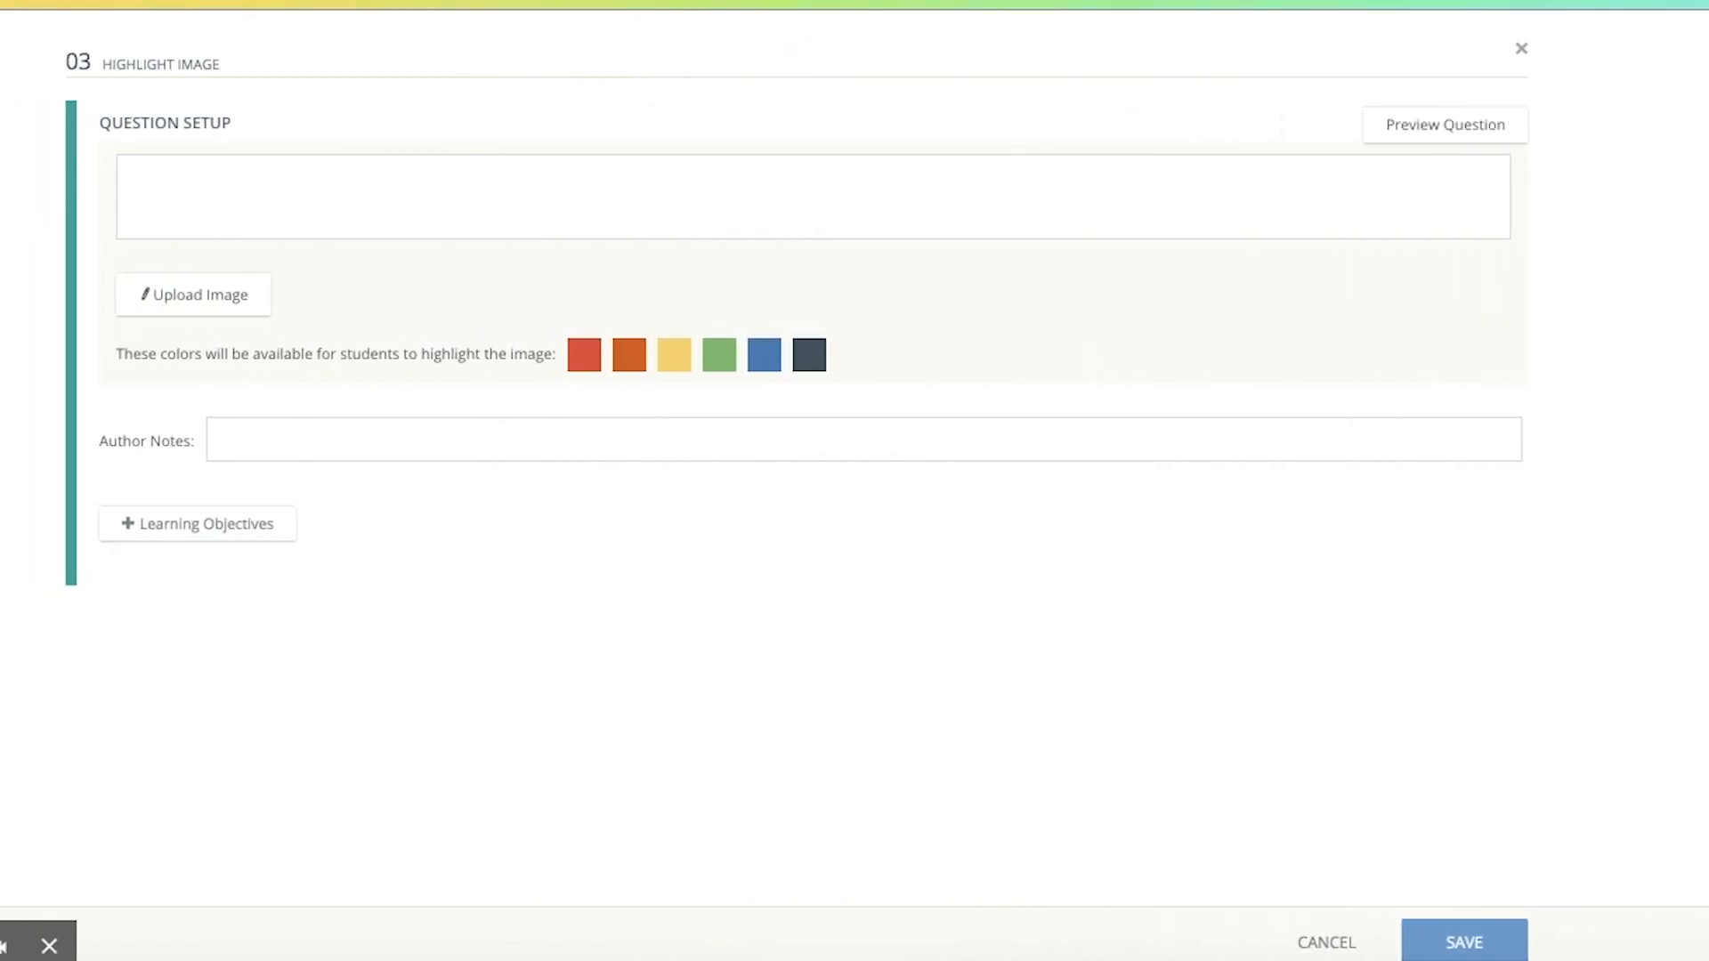
View the picture in the Highlight Image question's upload dialog again and close the dialog
left_click(229, 294)
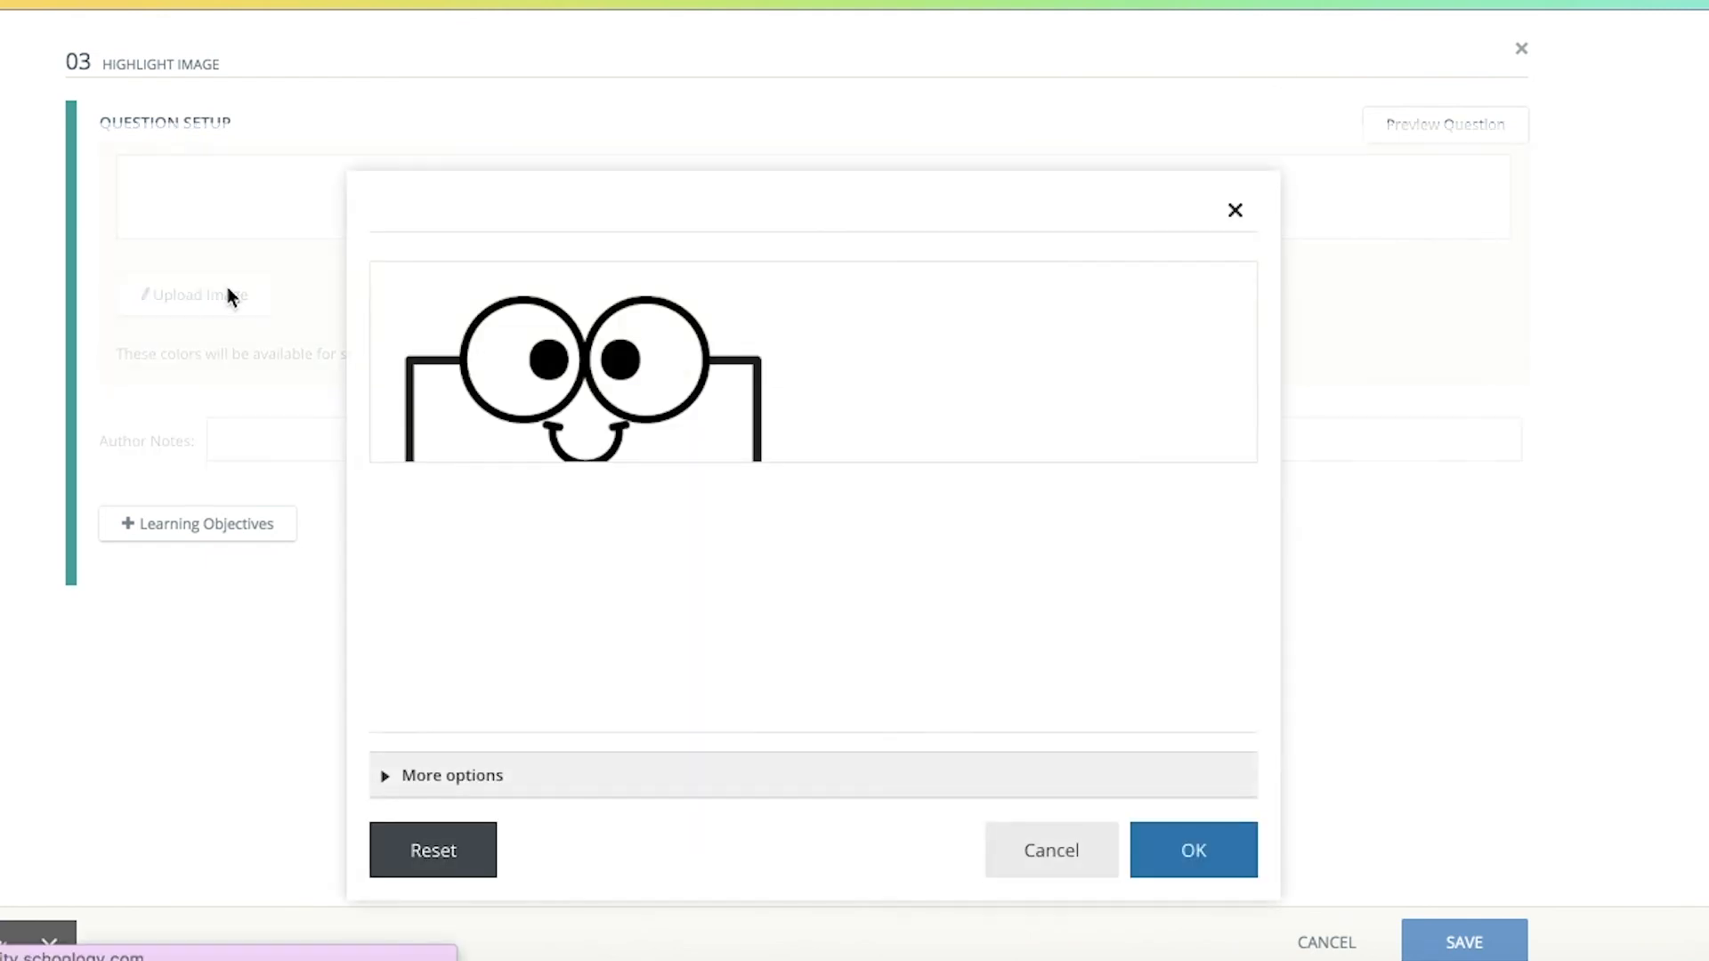
left_click(1237, 210)
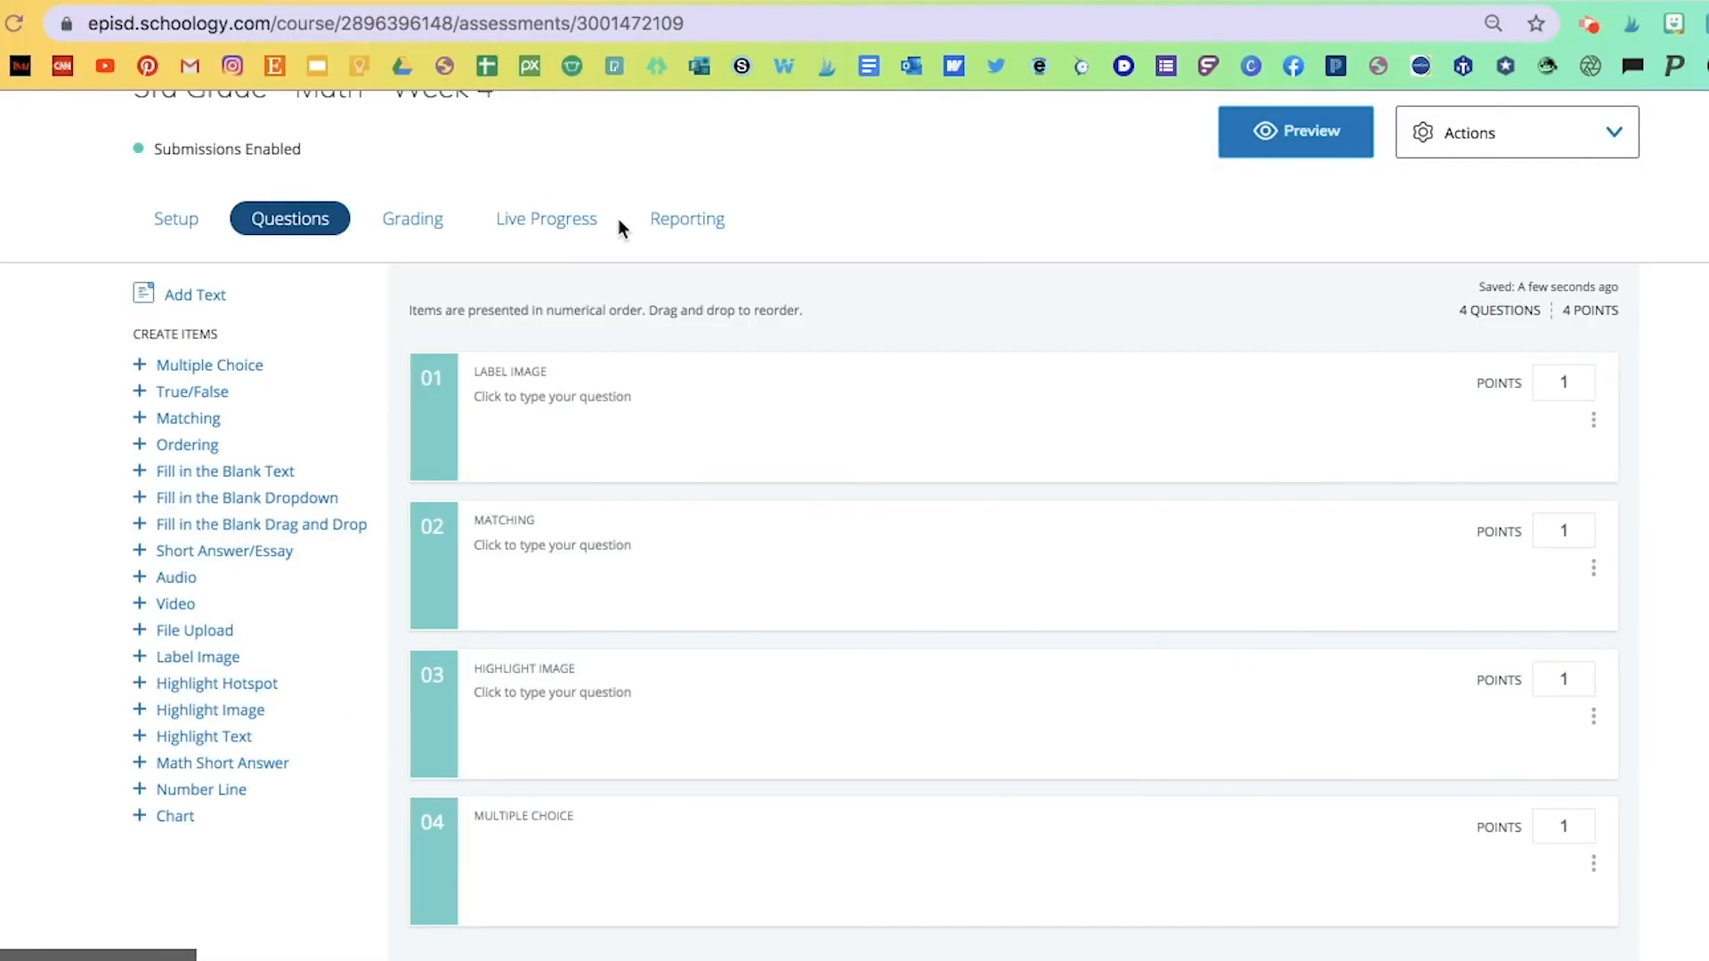
Open Multiple Choice question 04, view the audio, video, calculator, ruler and protractor tools for its question text, and close them
scroll(739, 583, "down", 1)
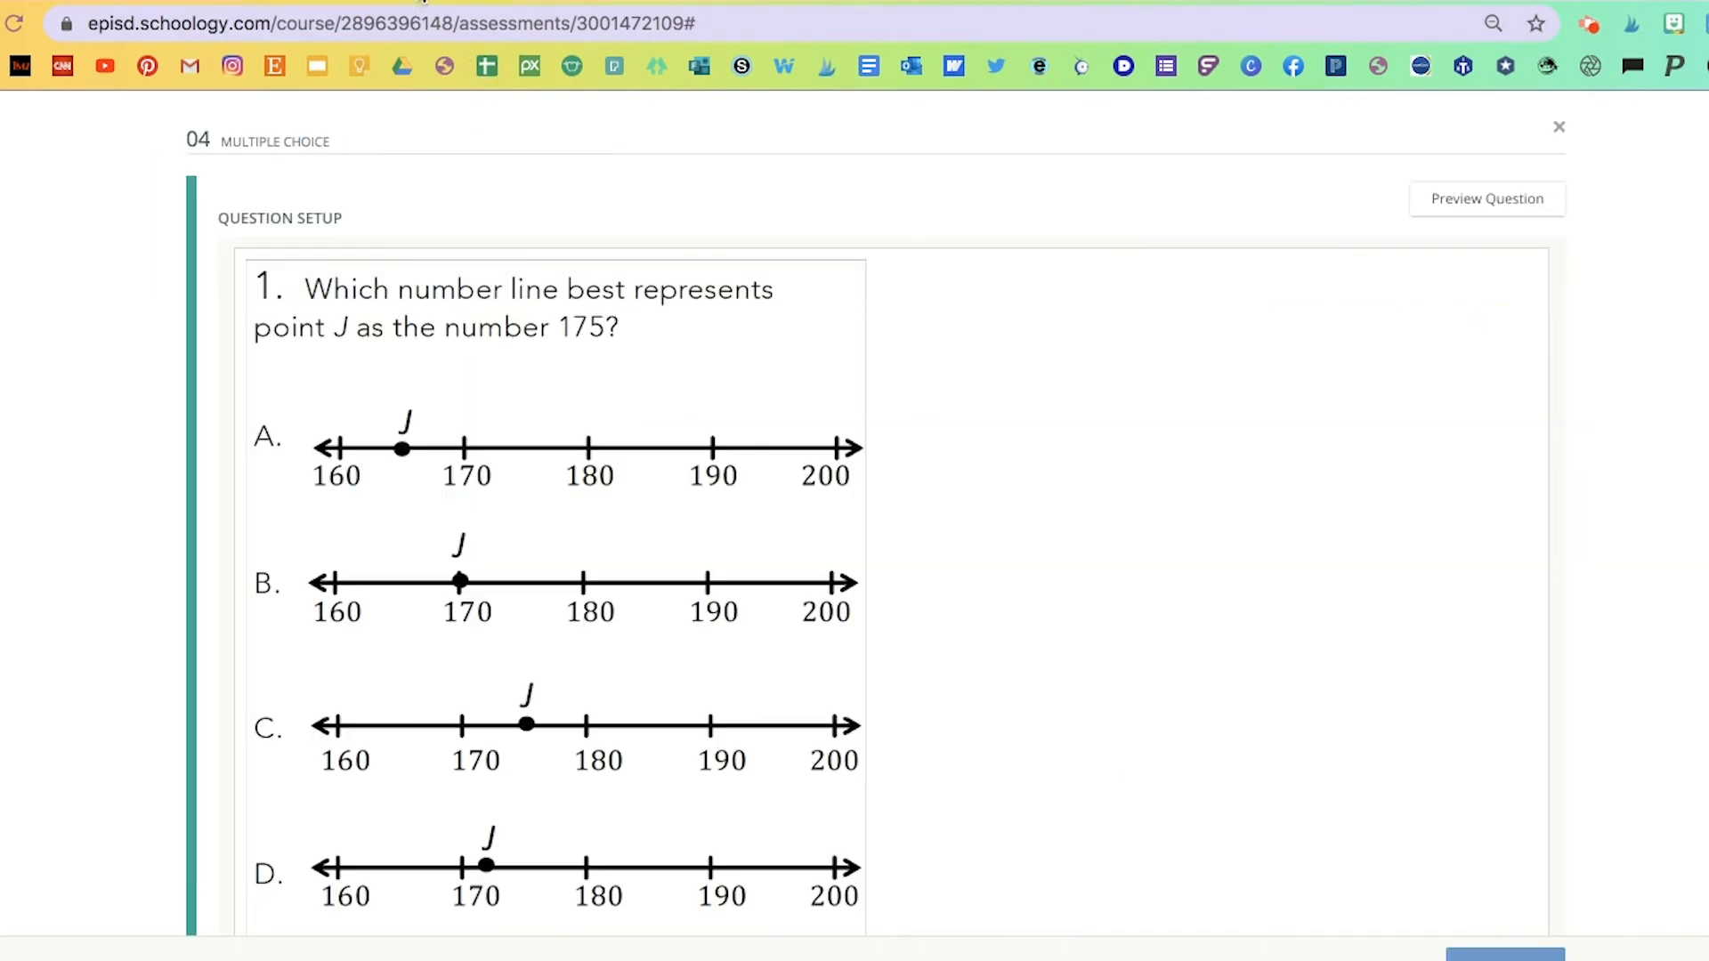
scroll(828, 419, "down", 1)
left_click(970, 356)
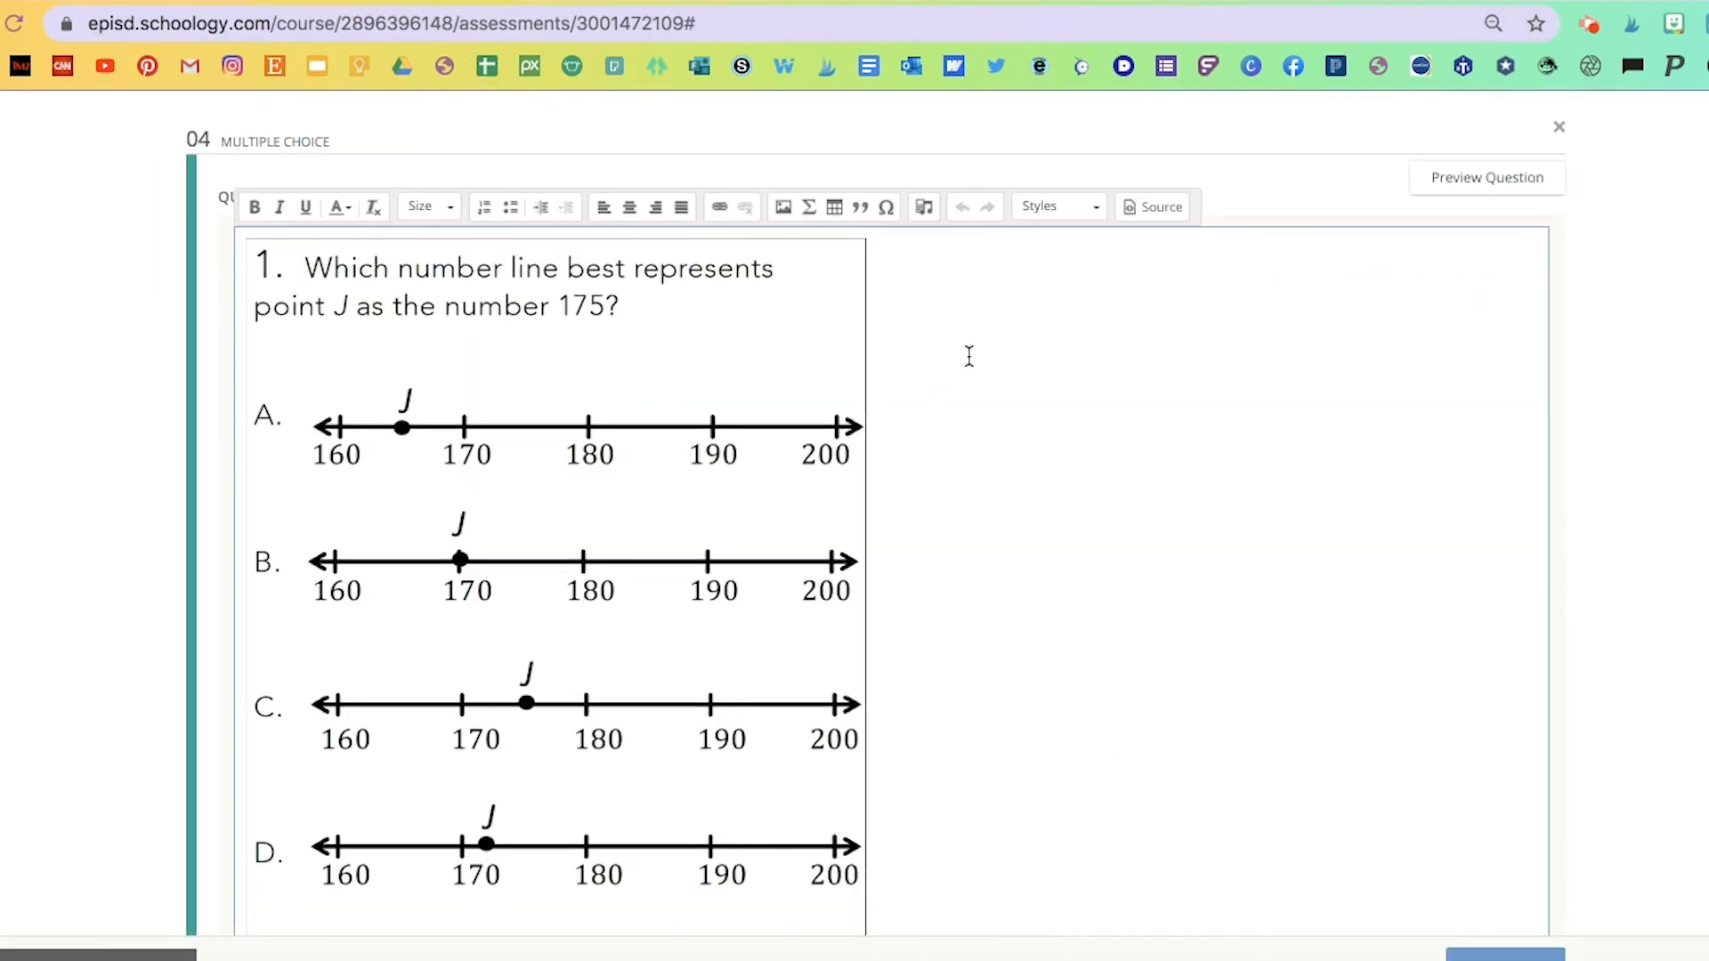
left_click(926, 208)
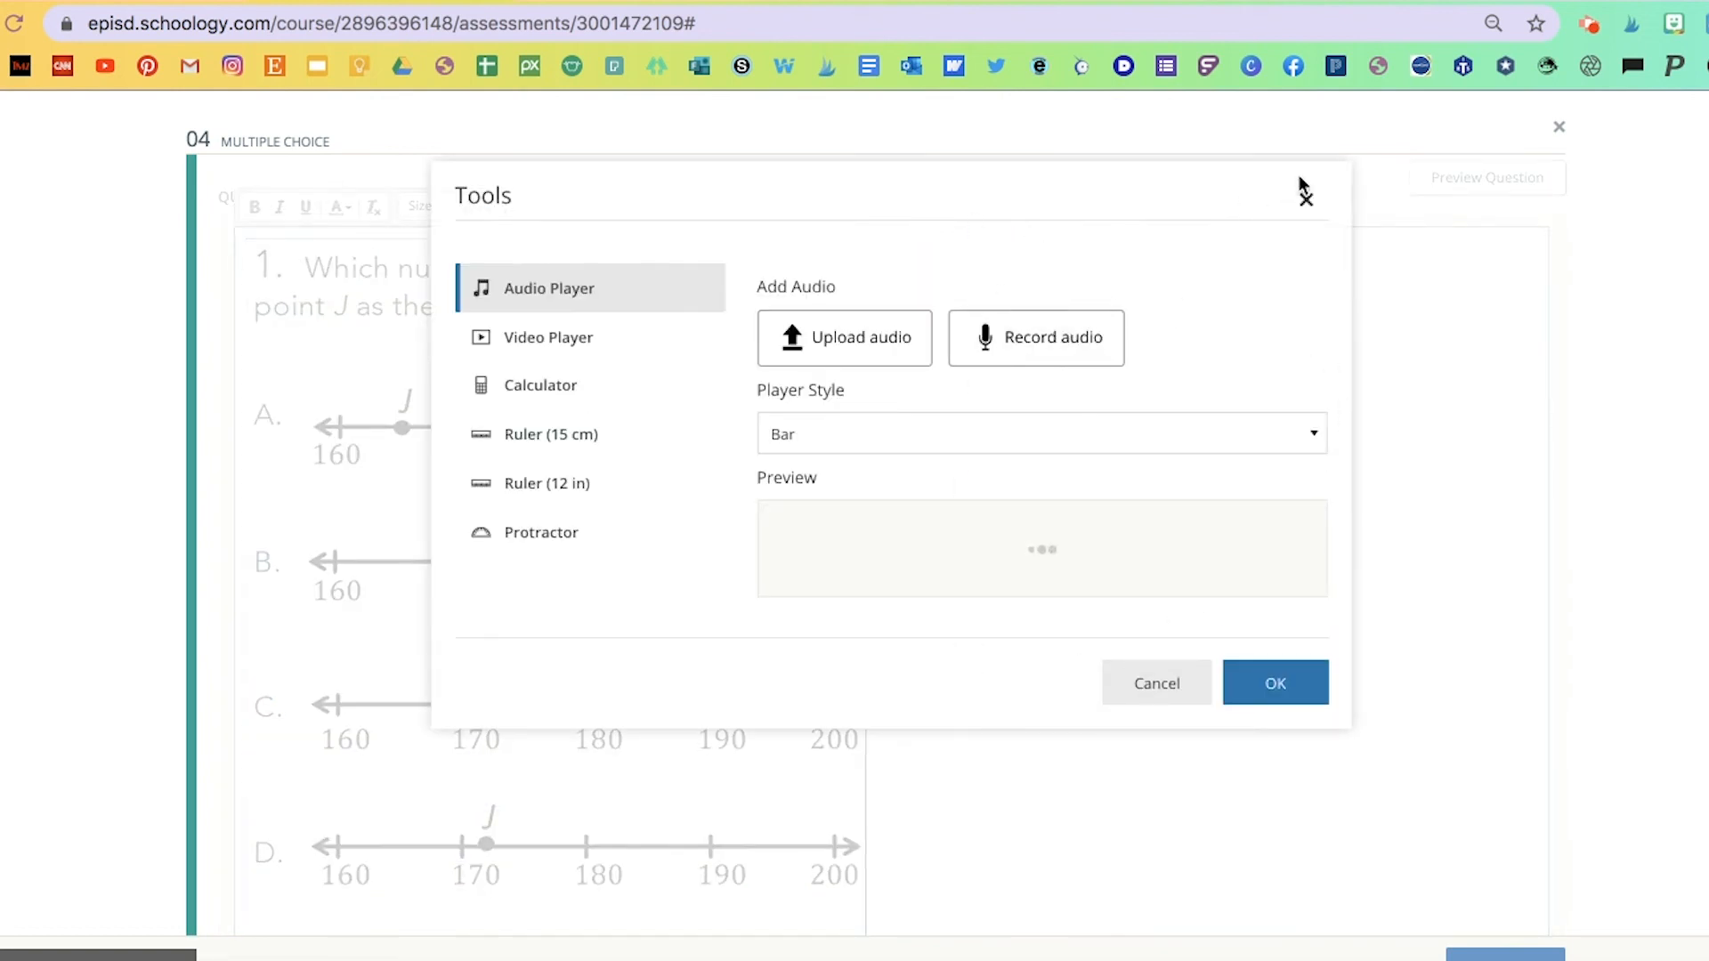
left_click(1307, 201)
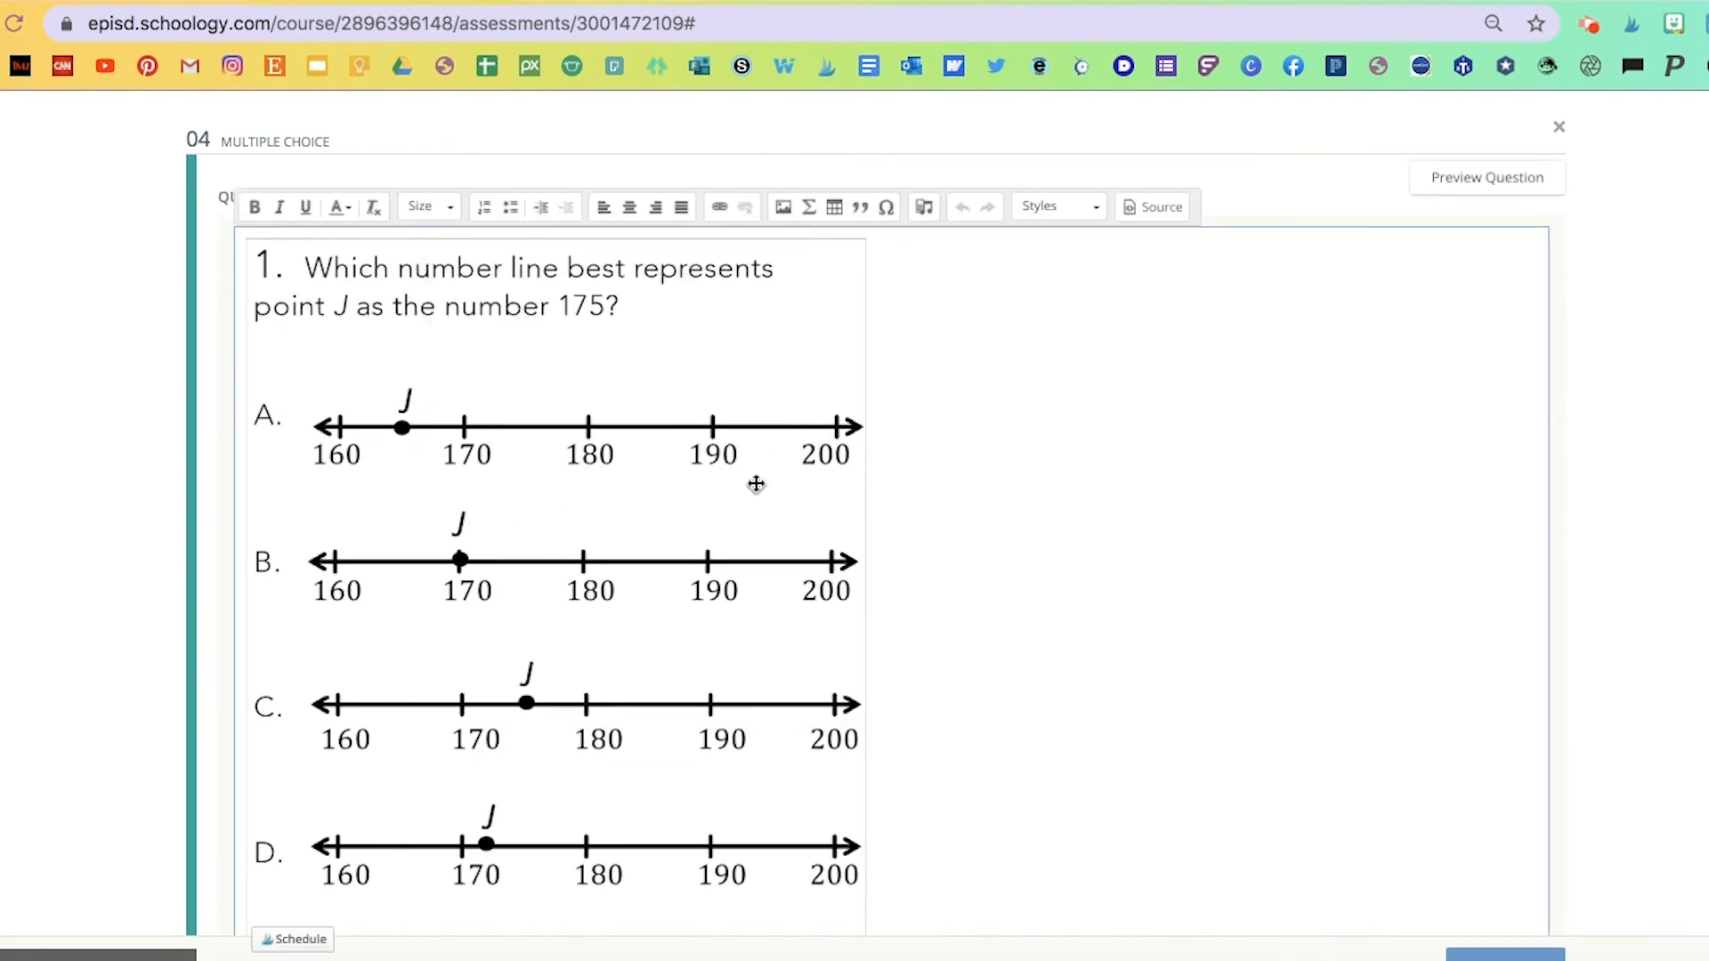
Move the browser aside and find the (3.2C) Word Problems page with the point J number lines in the number lines PDF
scroll(1454, 237, "down", 1)
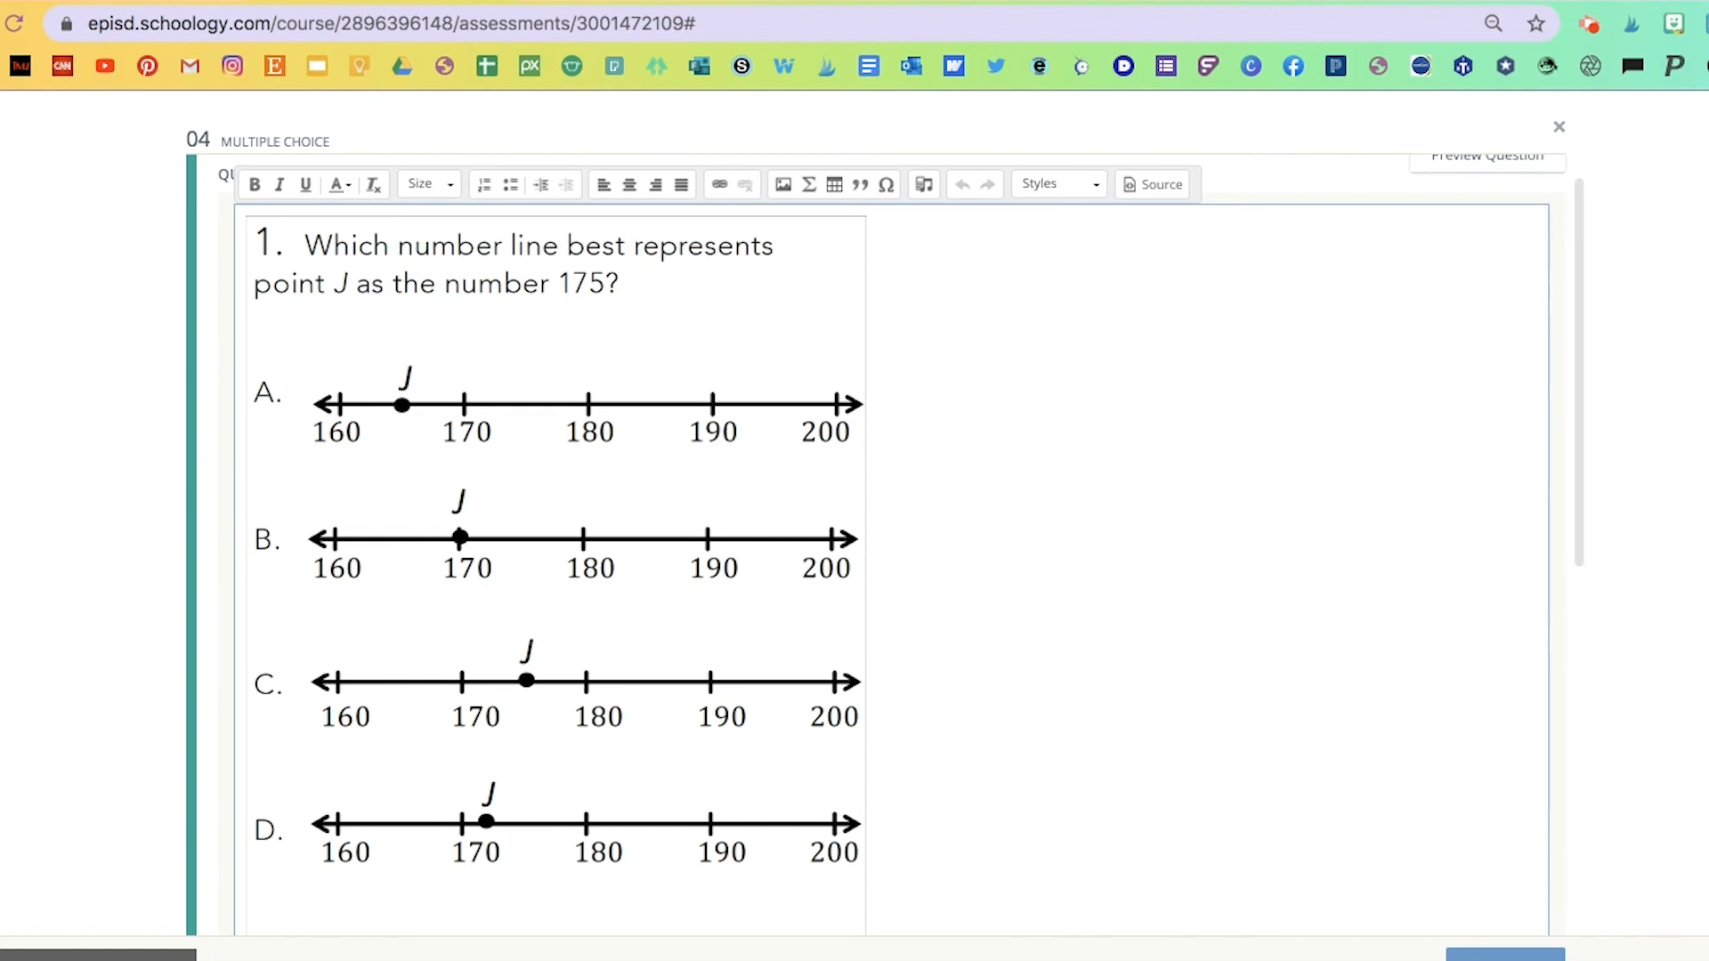
left_click_drag(1460, 1, 542, 2)
scroll(1395, 450, "down", 20)
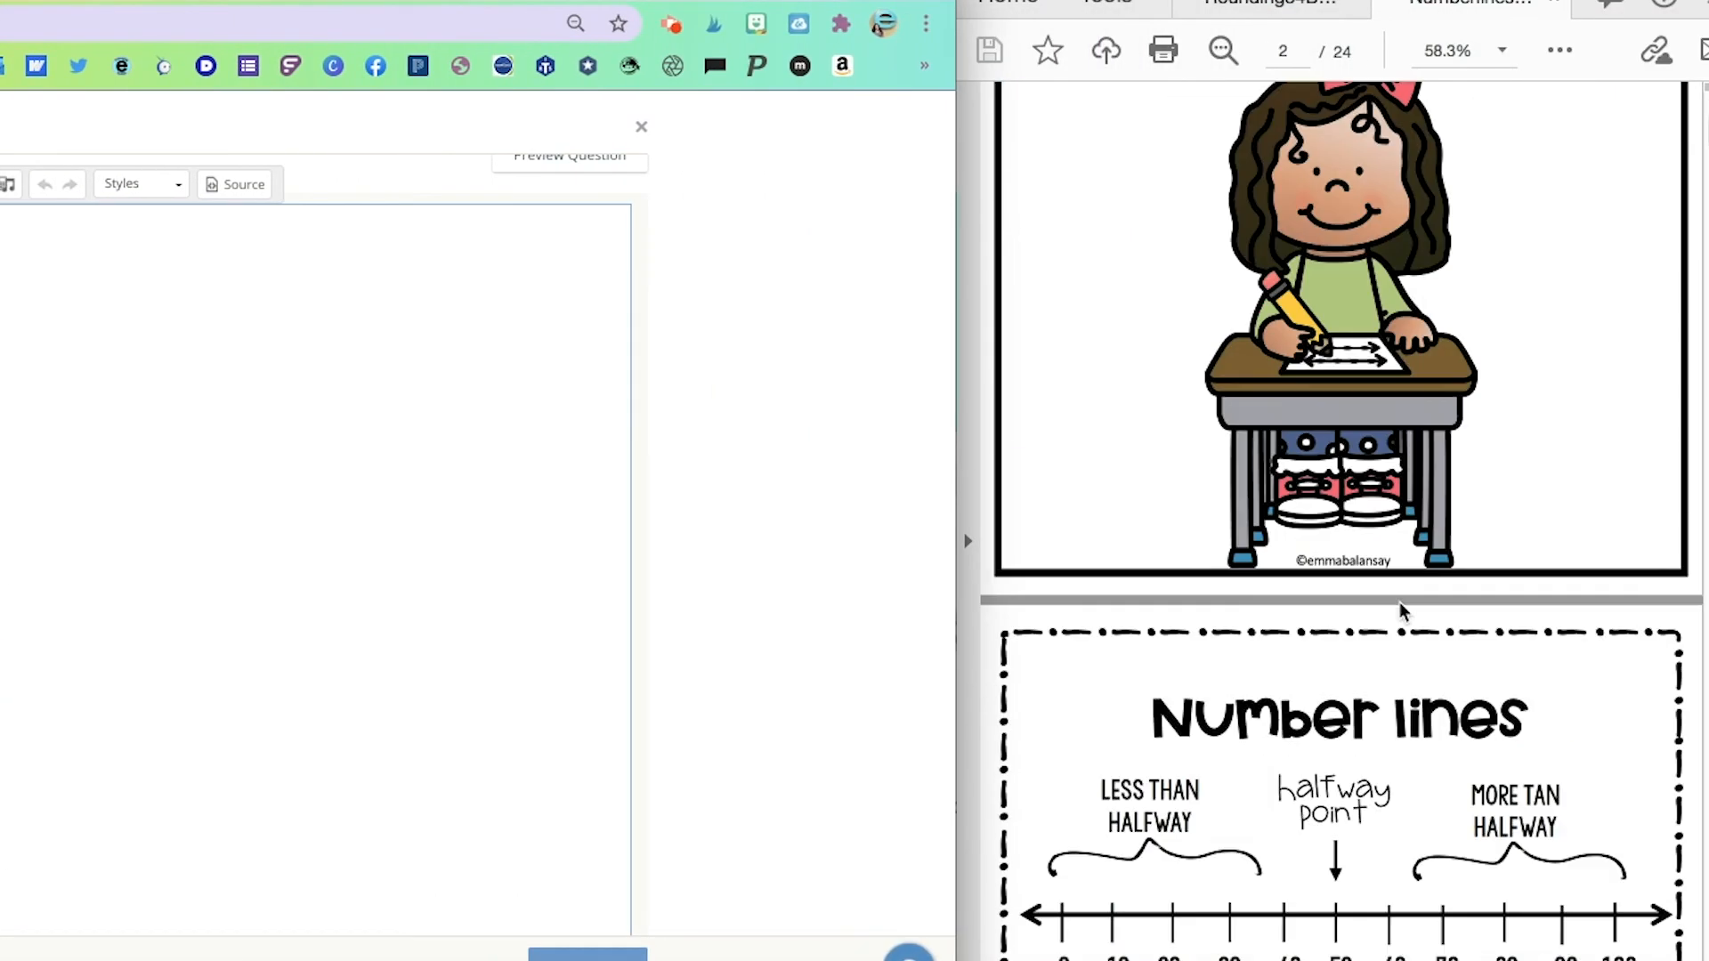
scroll(1402, 613, "down", 20)
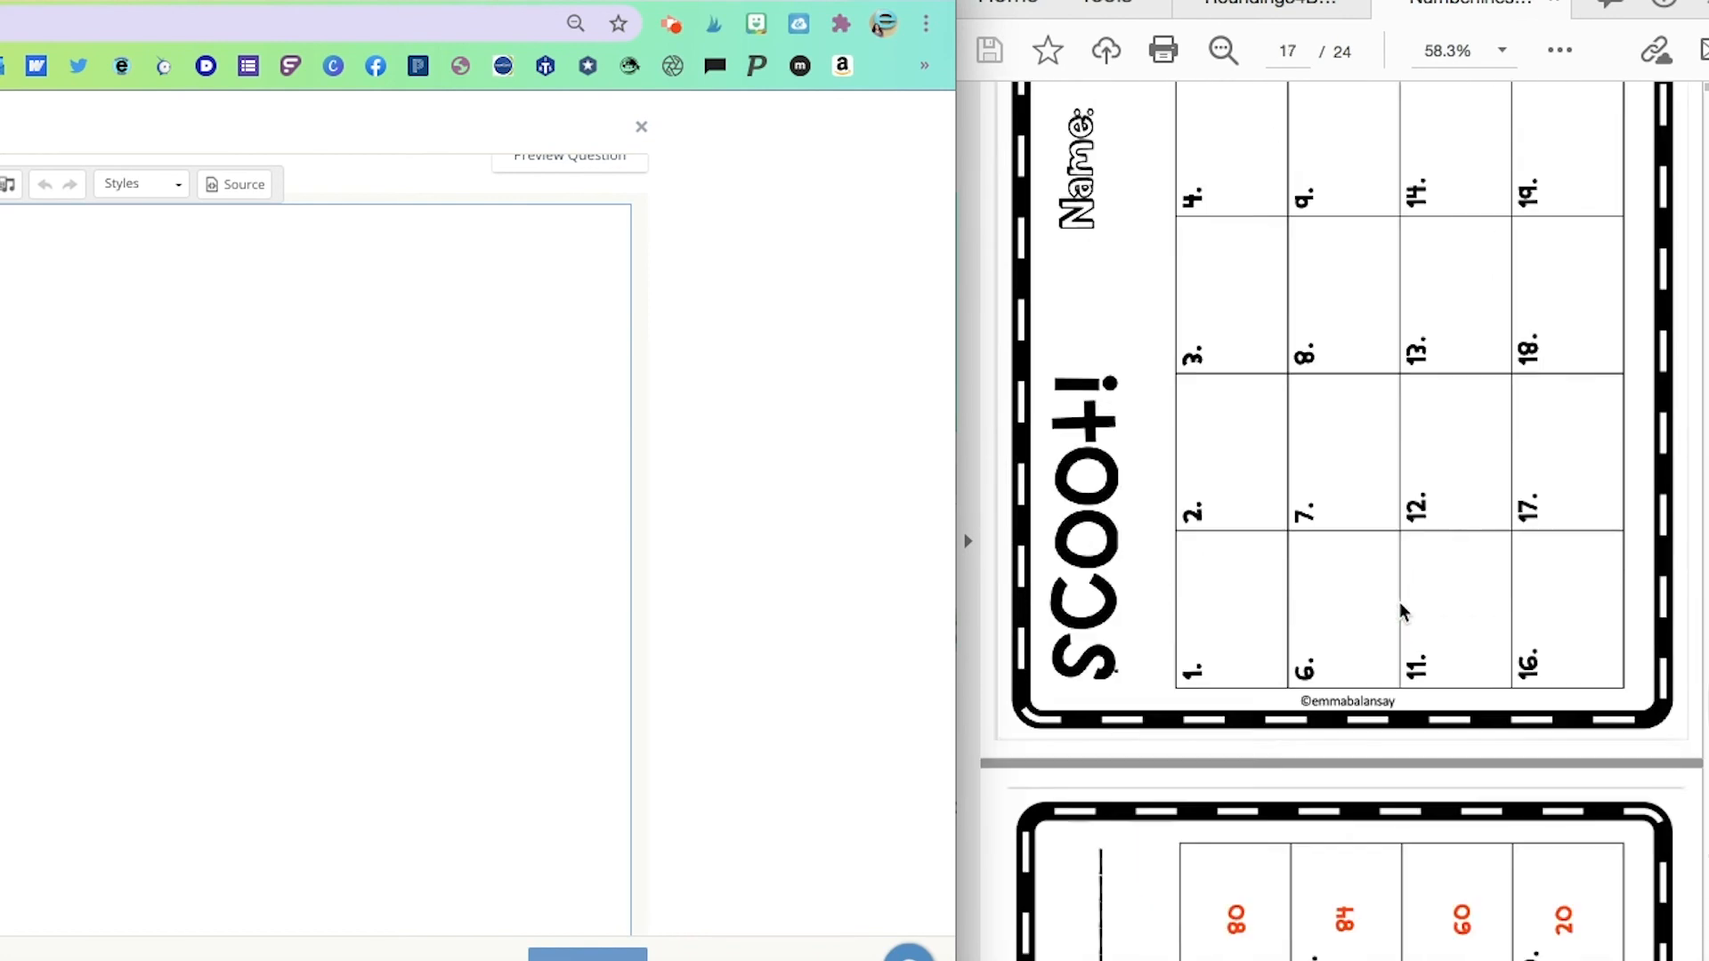
scroll(1402, 613, "up", 17)
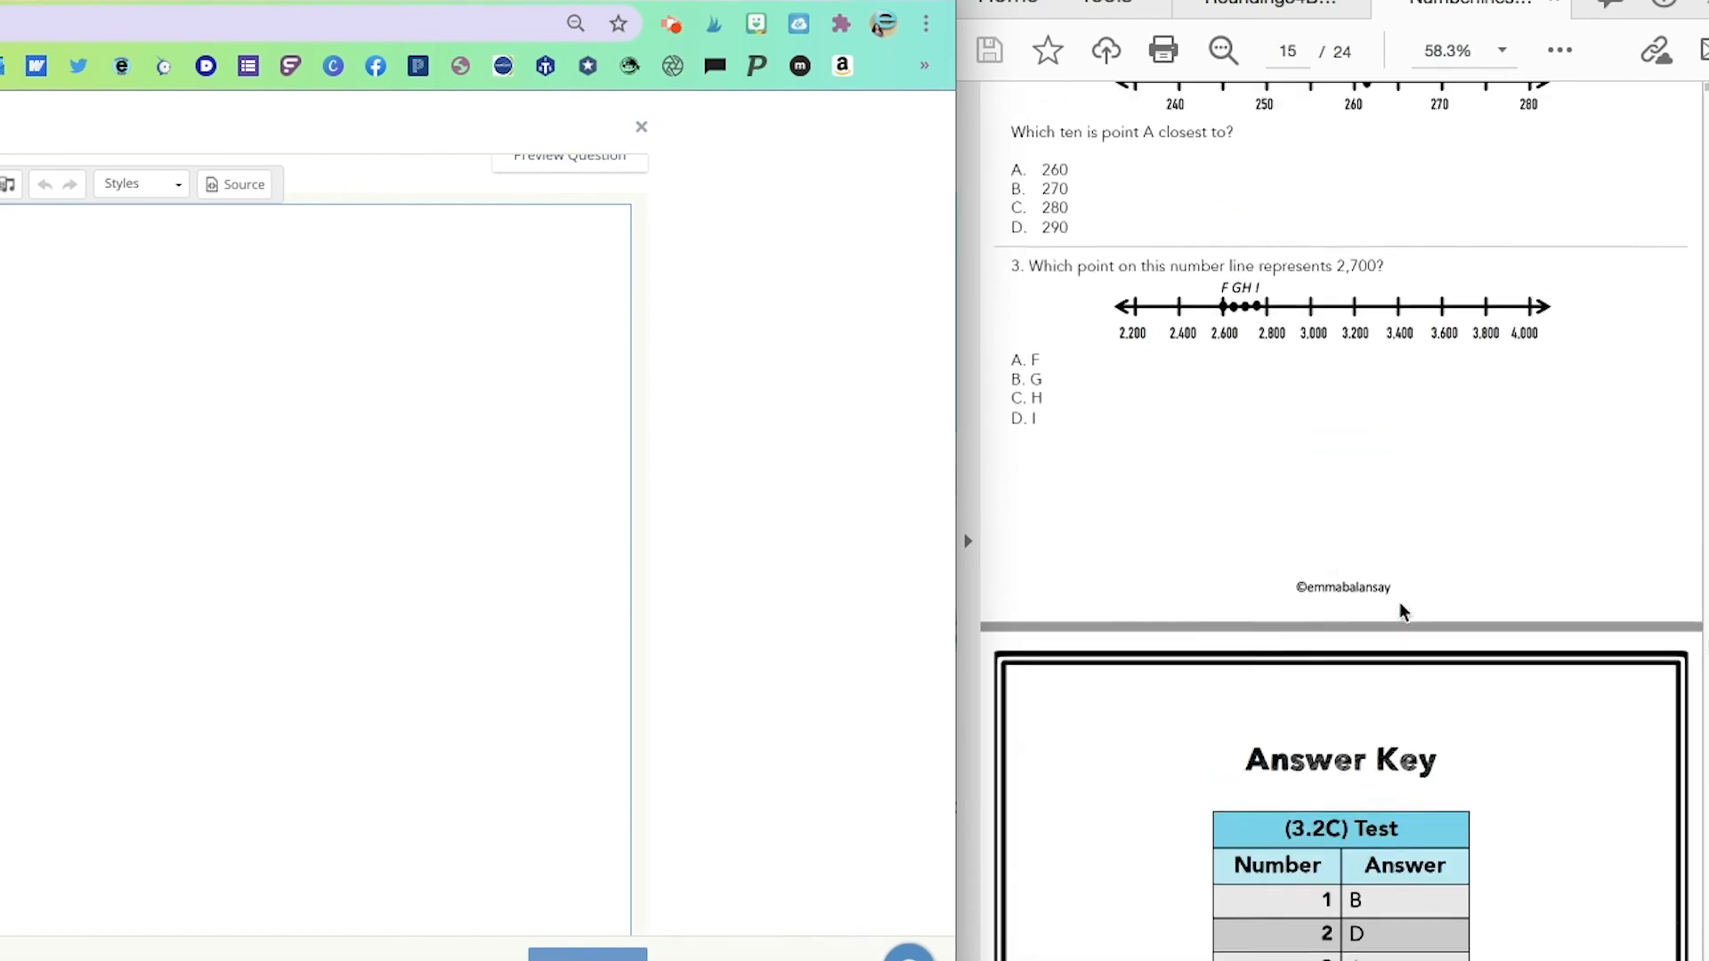
scroll(1400, 612, "up", 10)
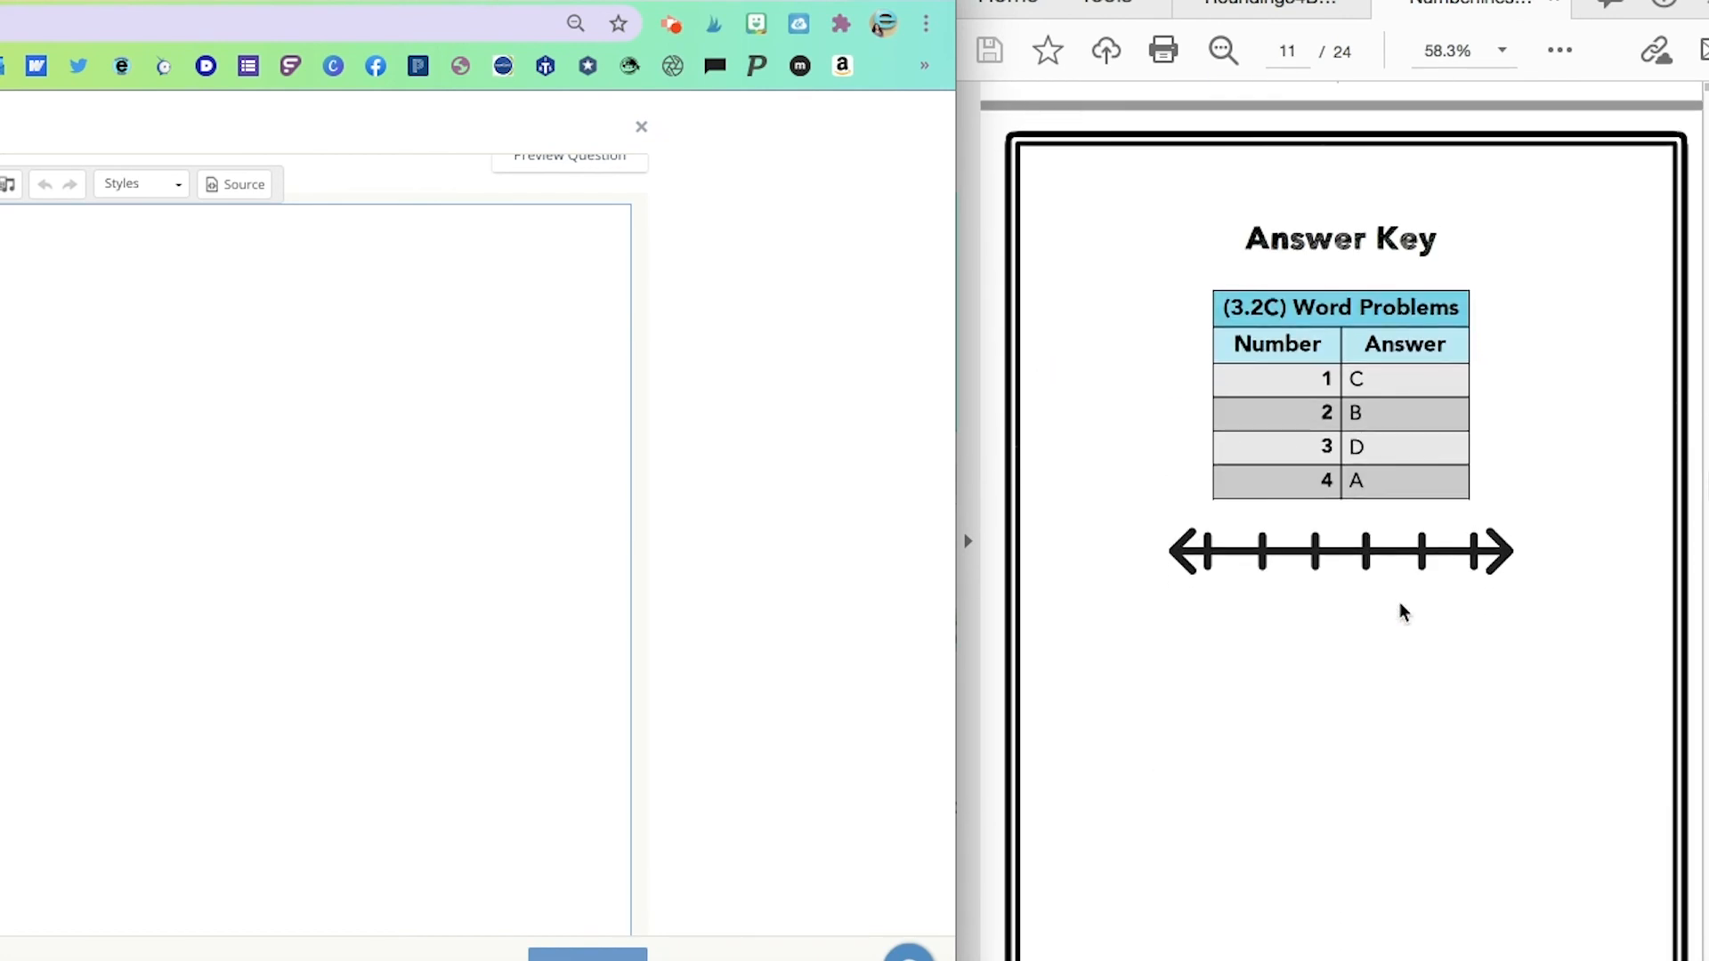
scroll(1403, 611, "down", 6)
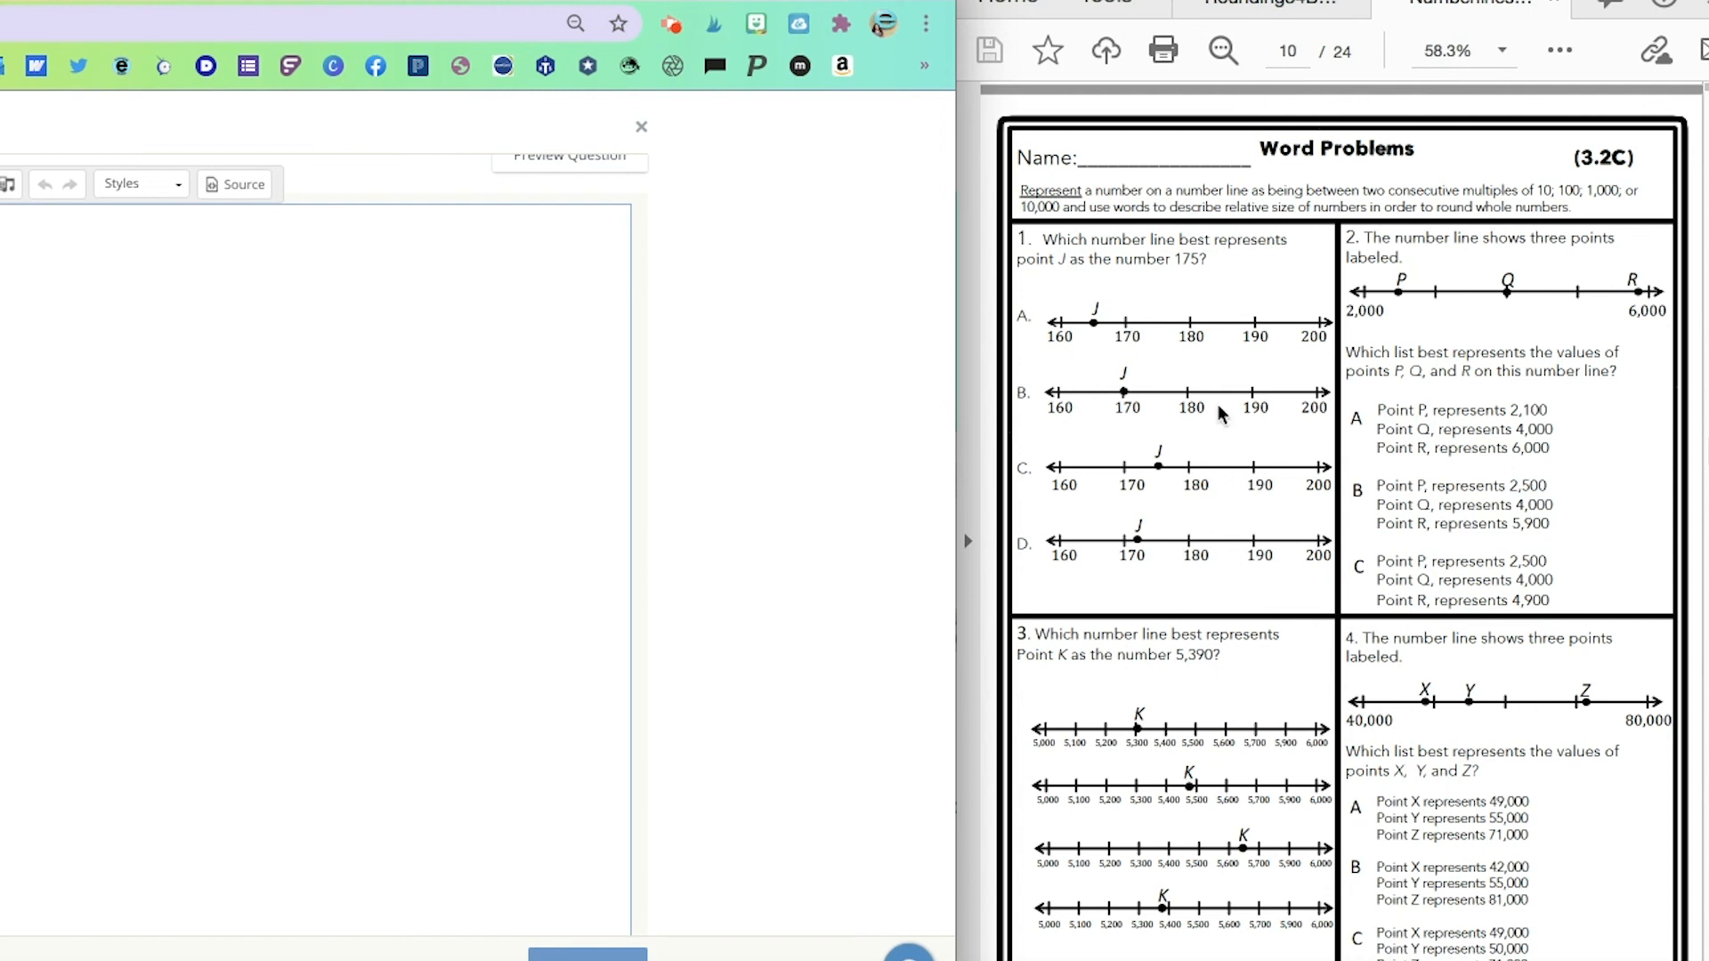
scroll(1172, 562, "down", 1)
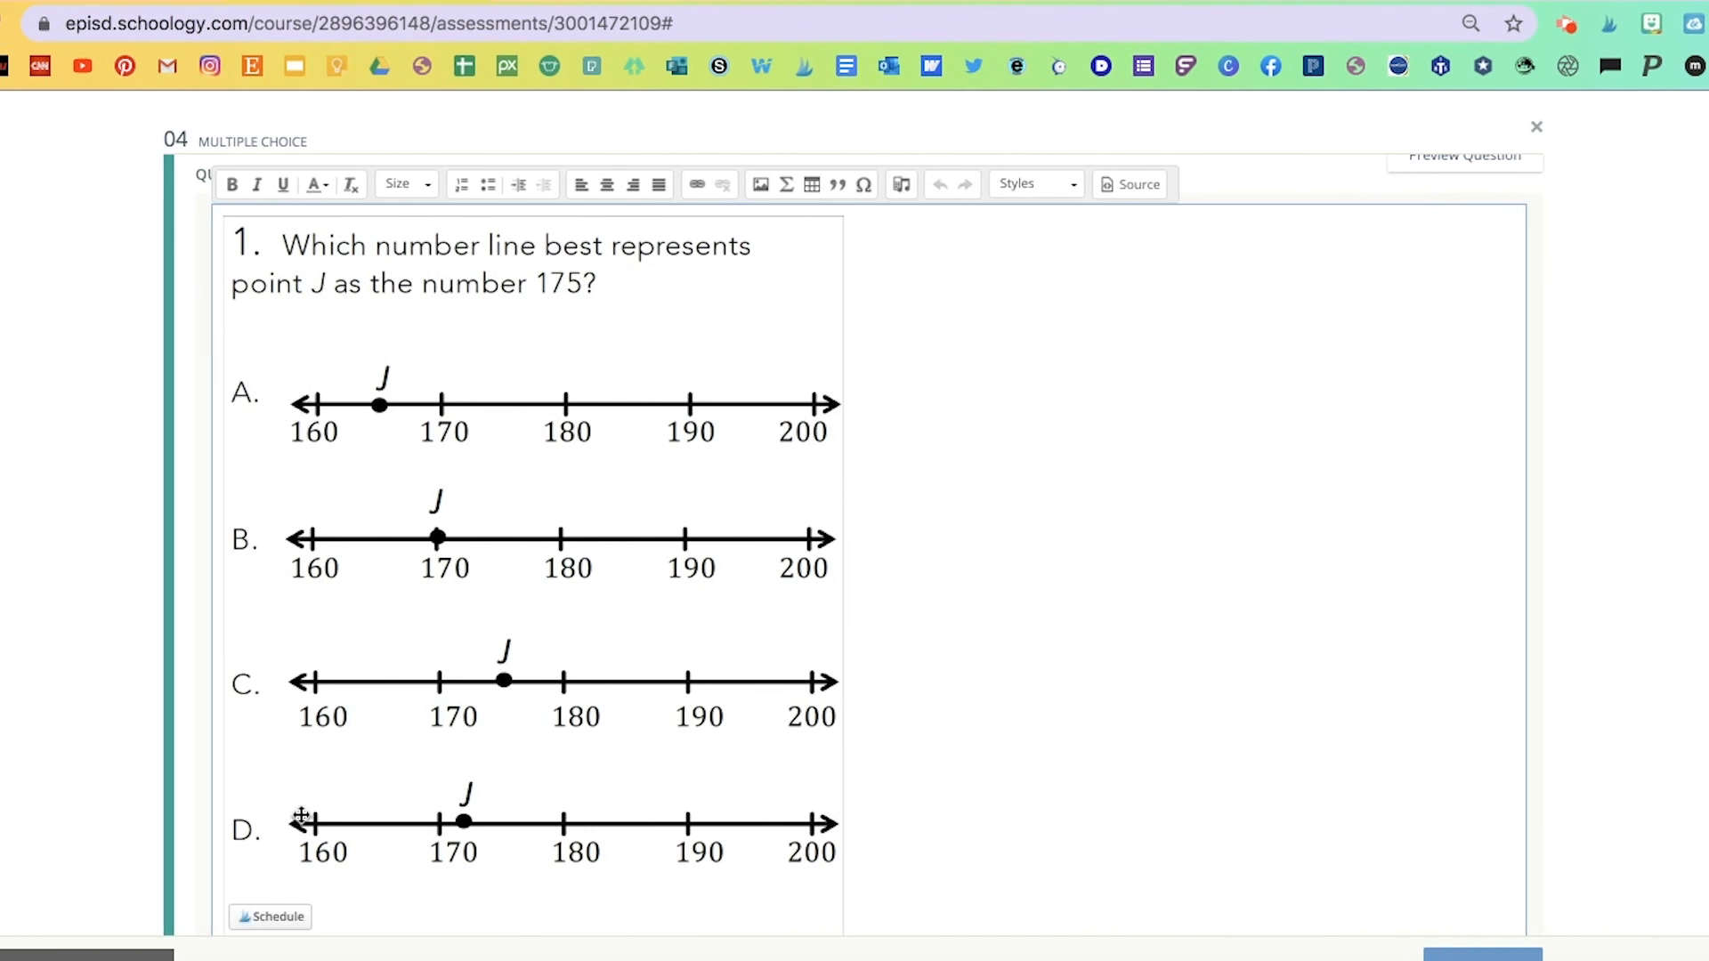
Add four blank answer options below the point J number line picture in Multiple Choice question 04
scroll(964, 743, "down", 5)
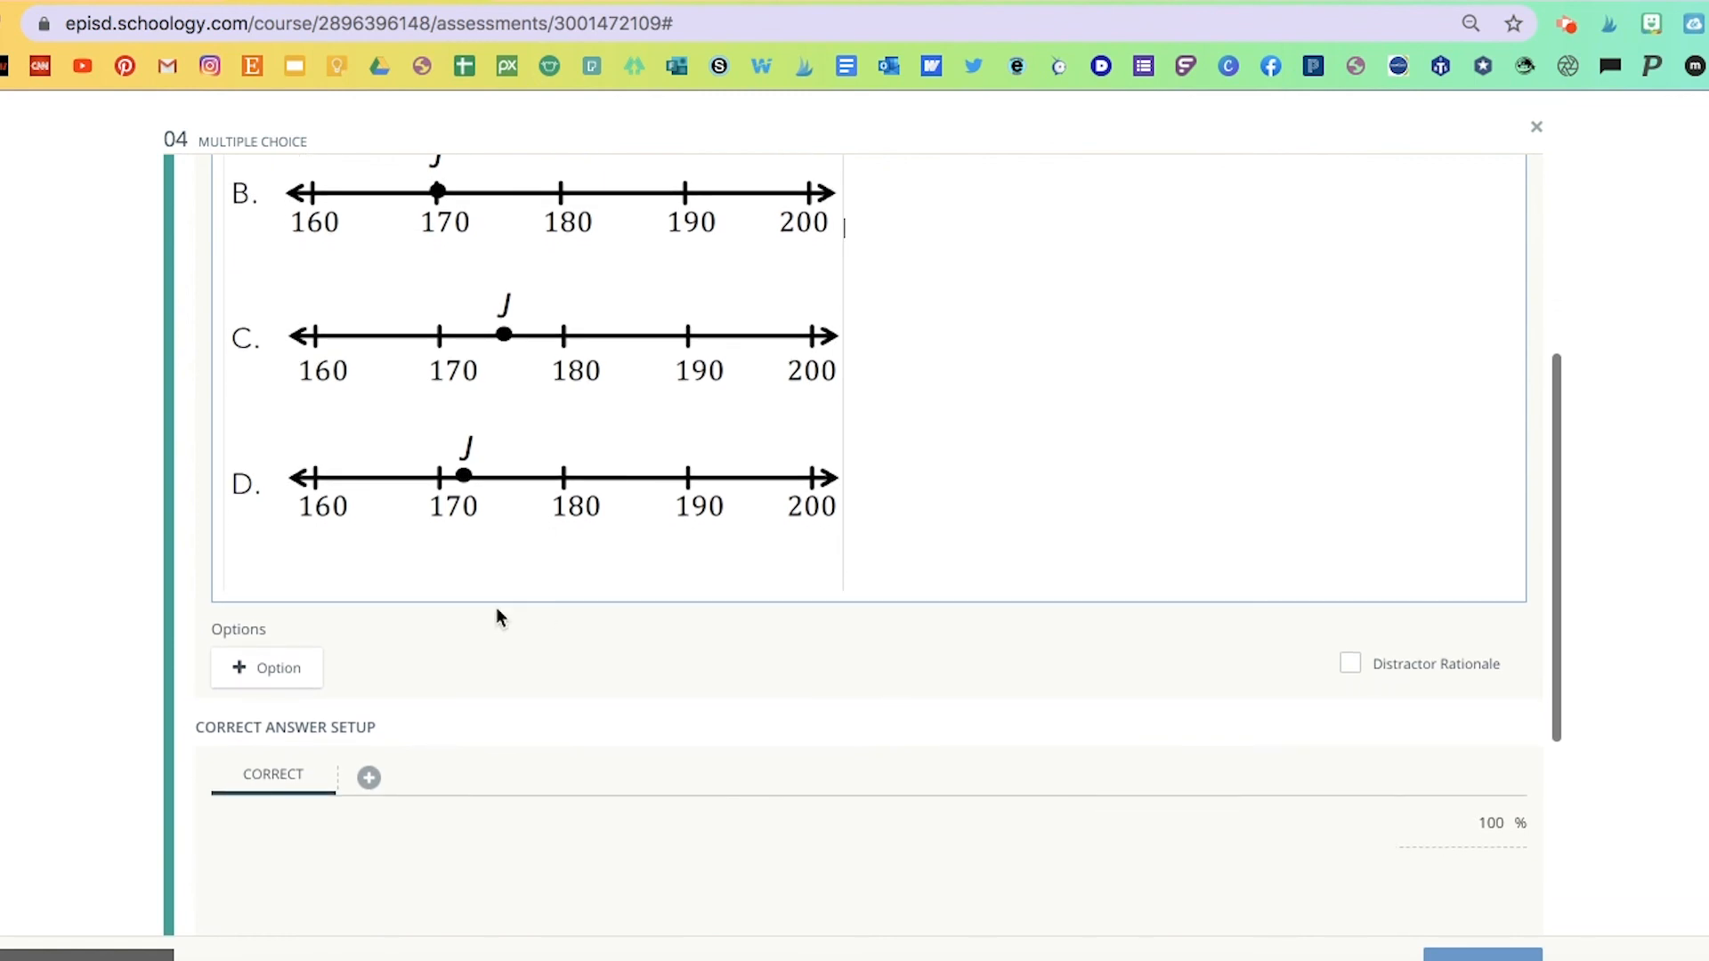
left_click(277, 665)
left_click(279, 663)
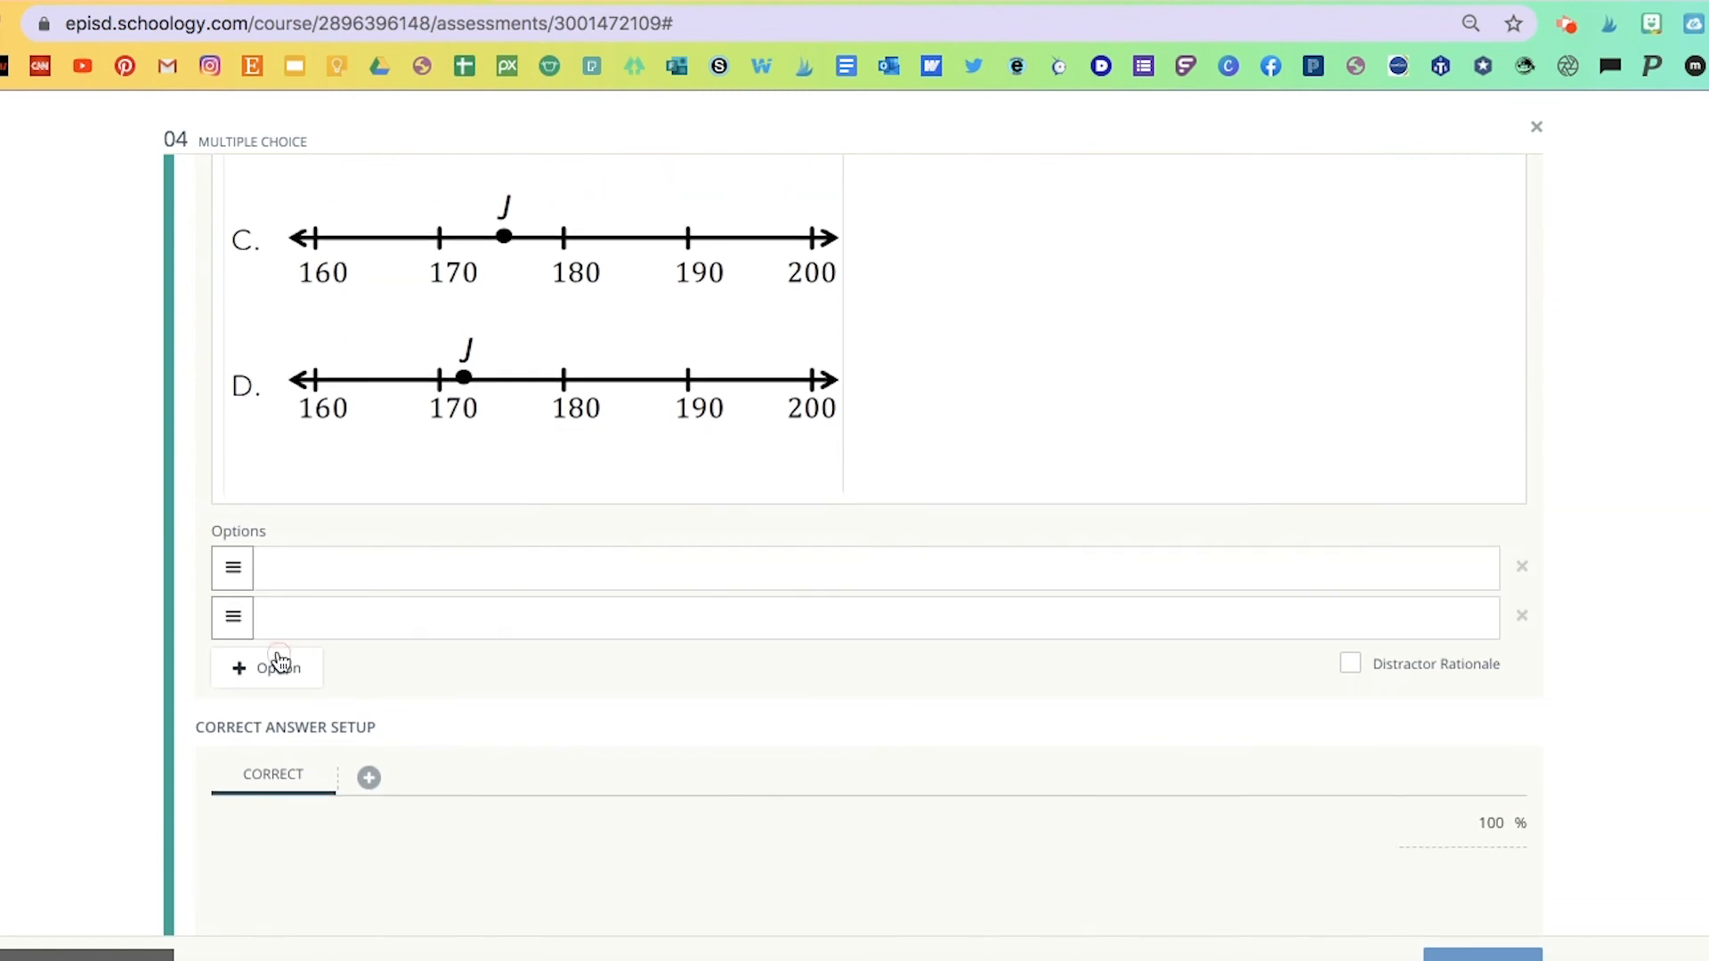
left_click(278, 663)
left_click(279, 666)
Fill in the four answer options with the letters A, B, C and D in order
left_click(291, 464)
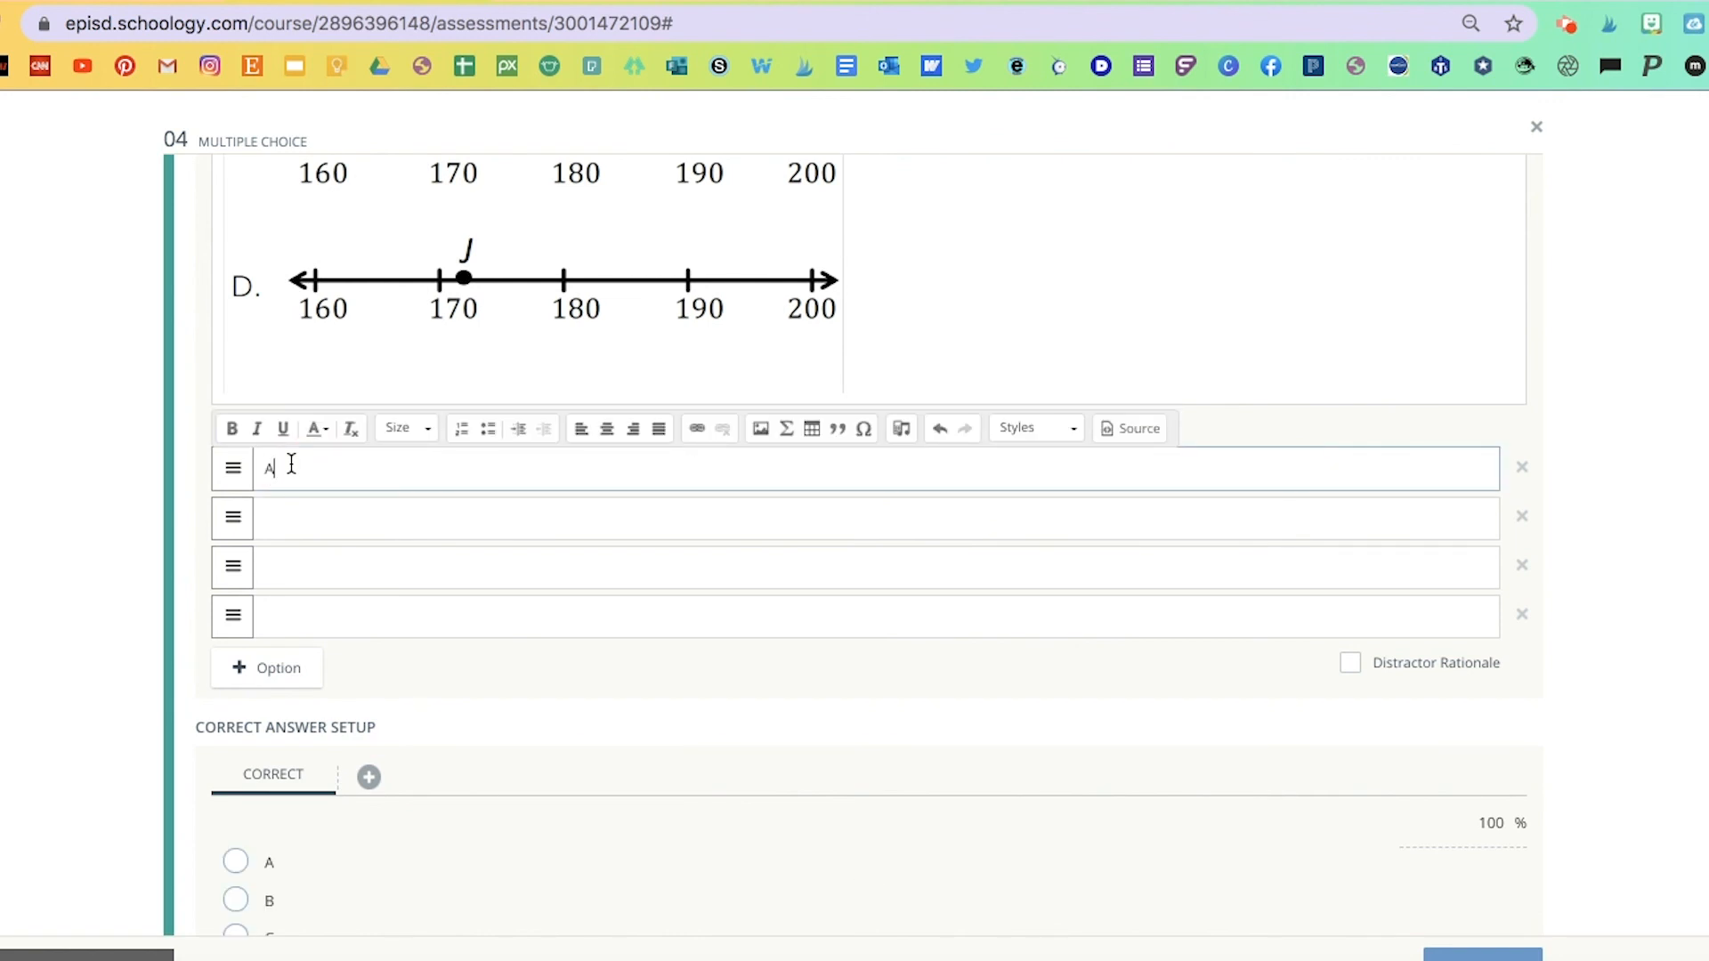
type("A")
left_click(298, 525)
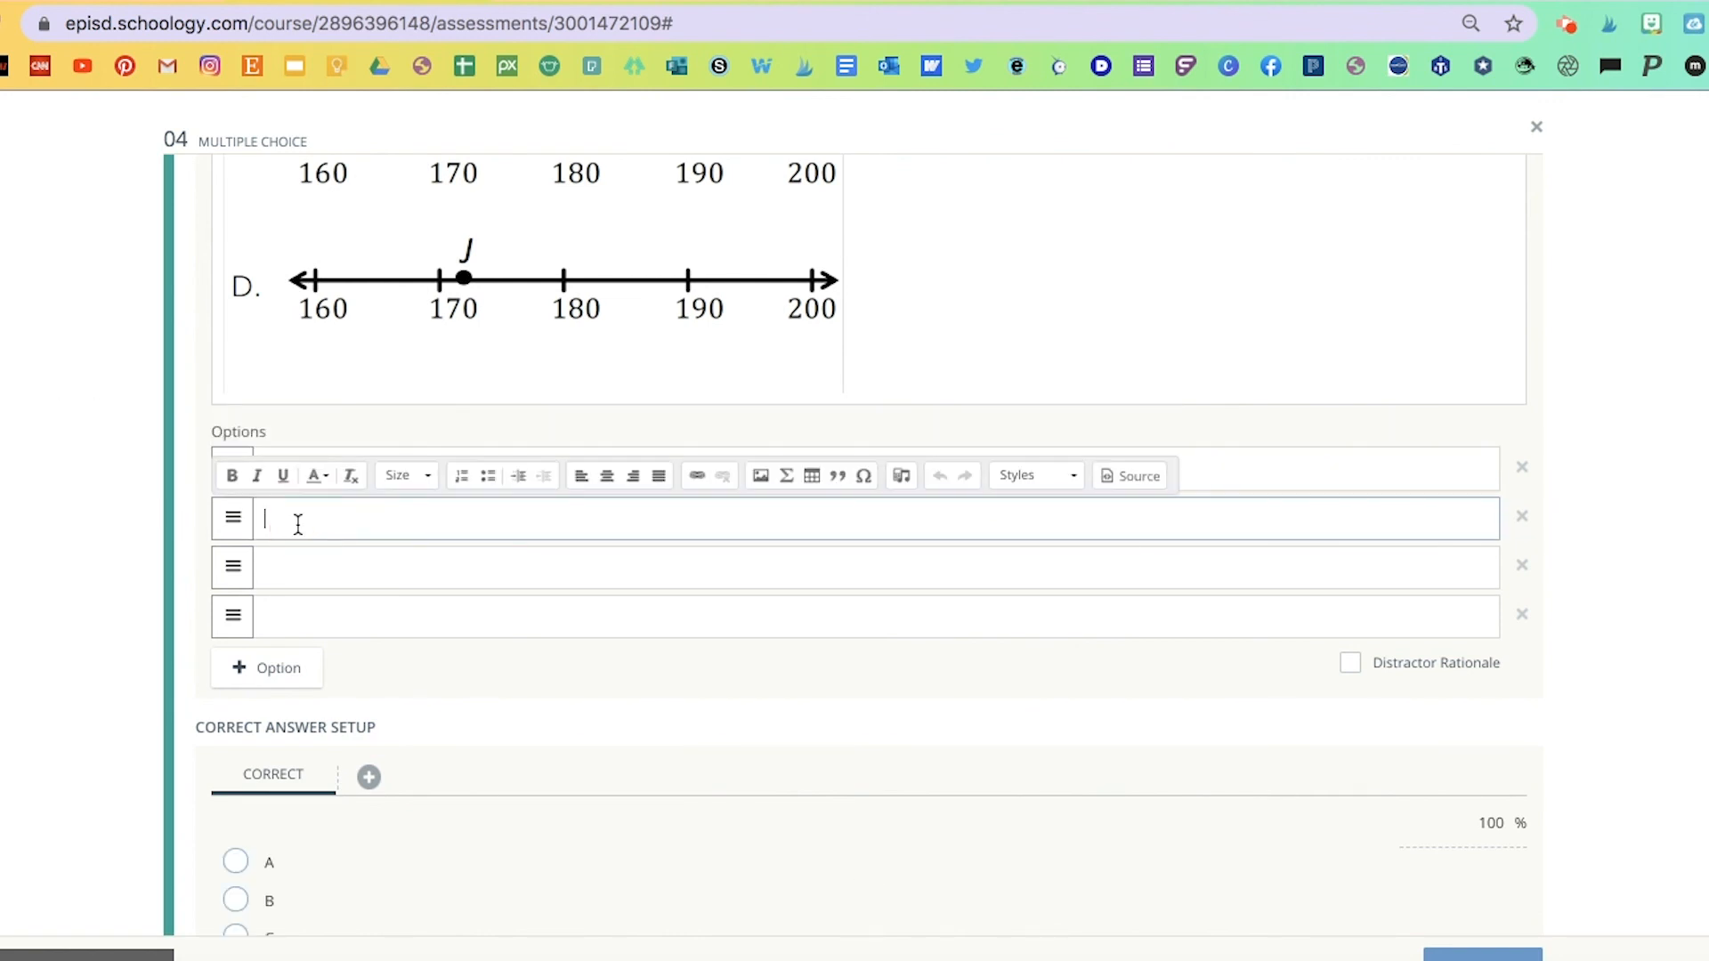
left_click(301, 552)
type("C")
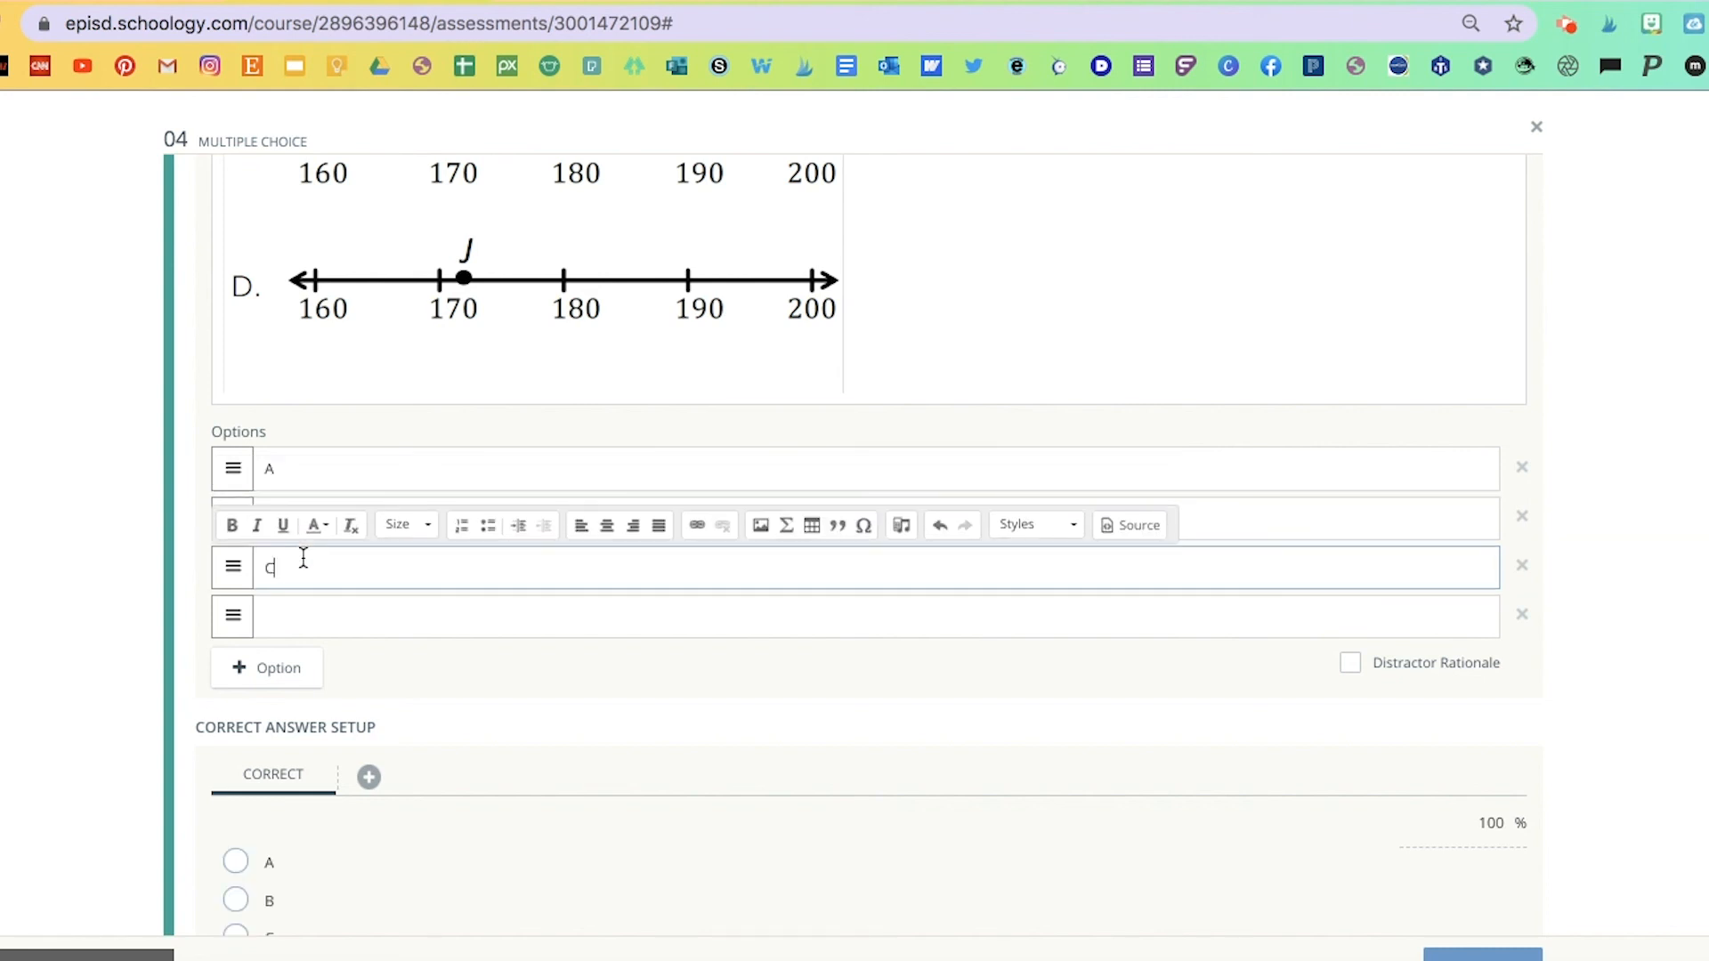
left_click(307, 619)
type("D")
Mark option C as the correct answer and save the Multiple Choice question
scroll(308, 621, "down", 3)
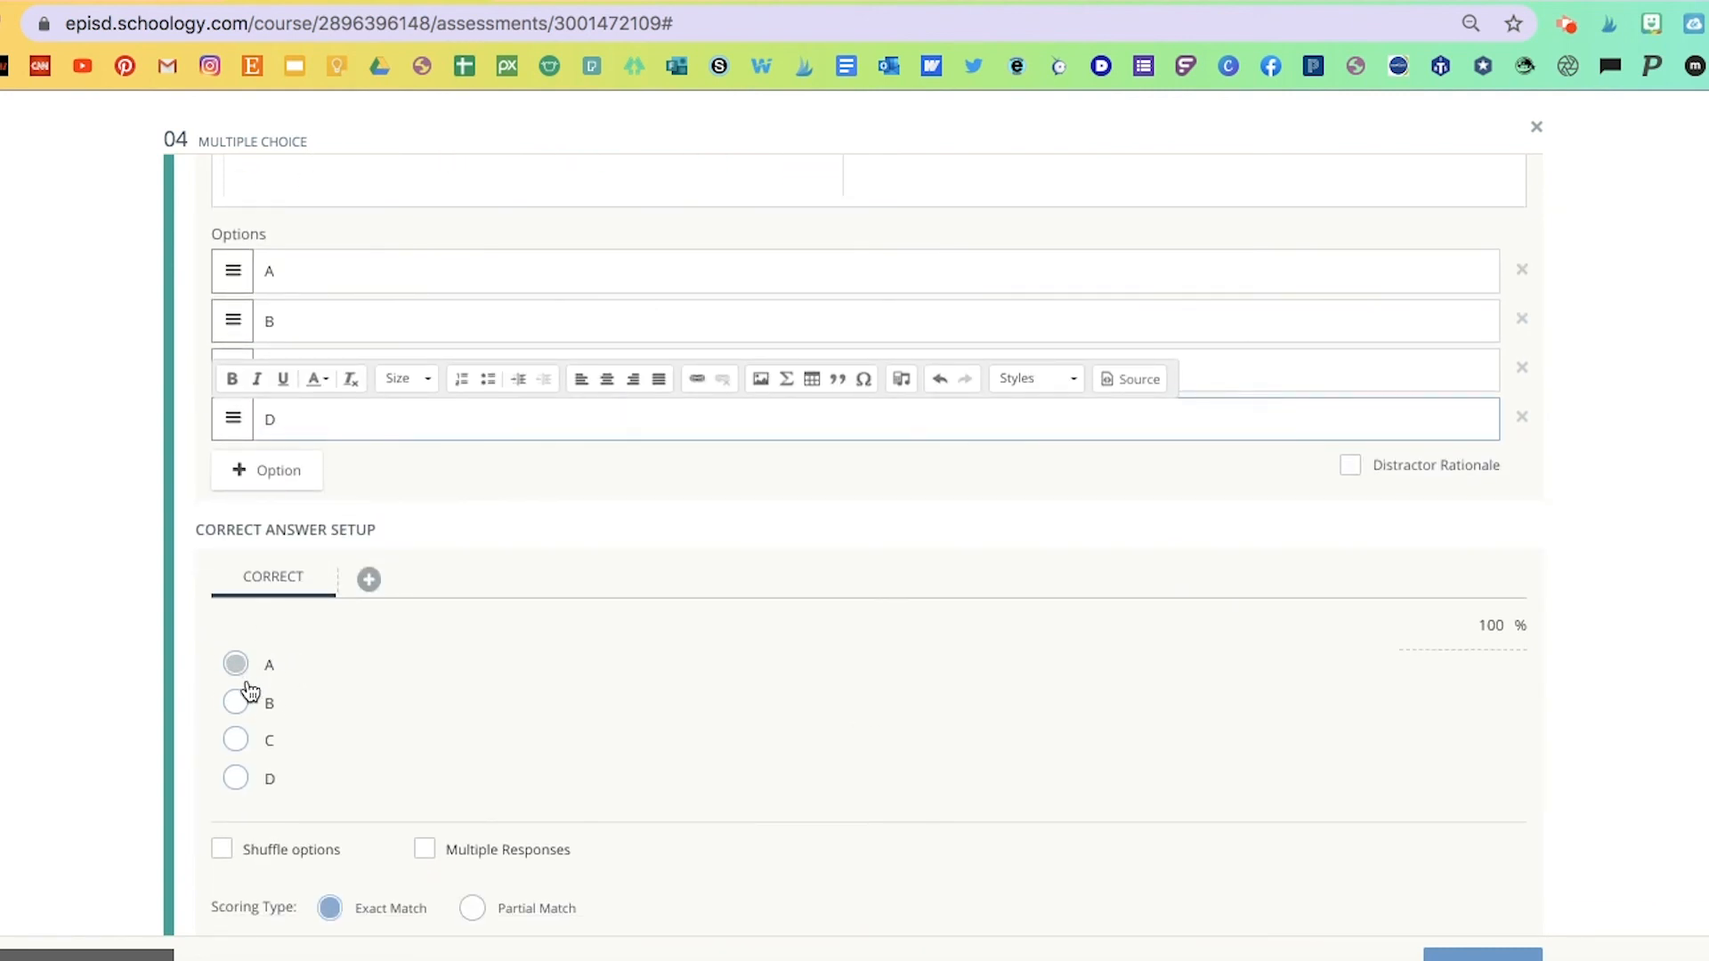
left_click(236, 741)
scroll(439, 764, "down", 3)
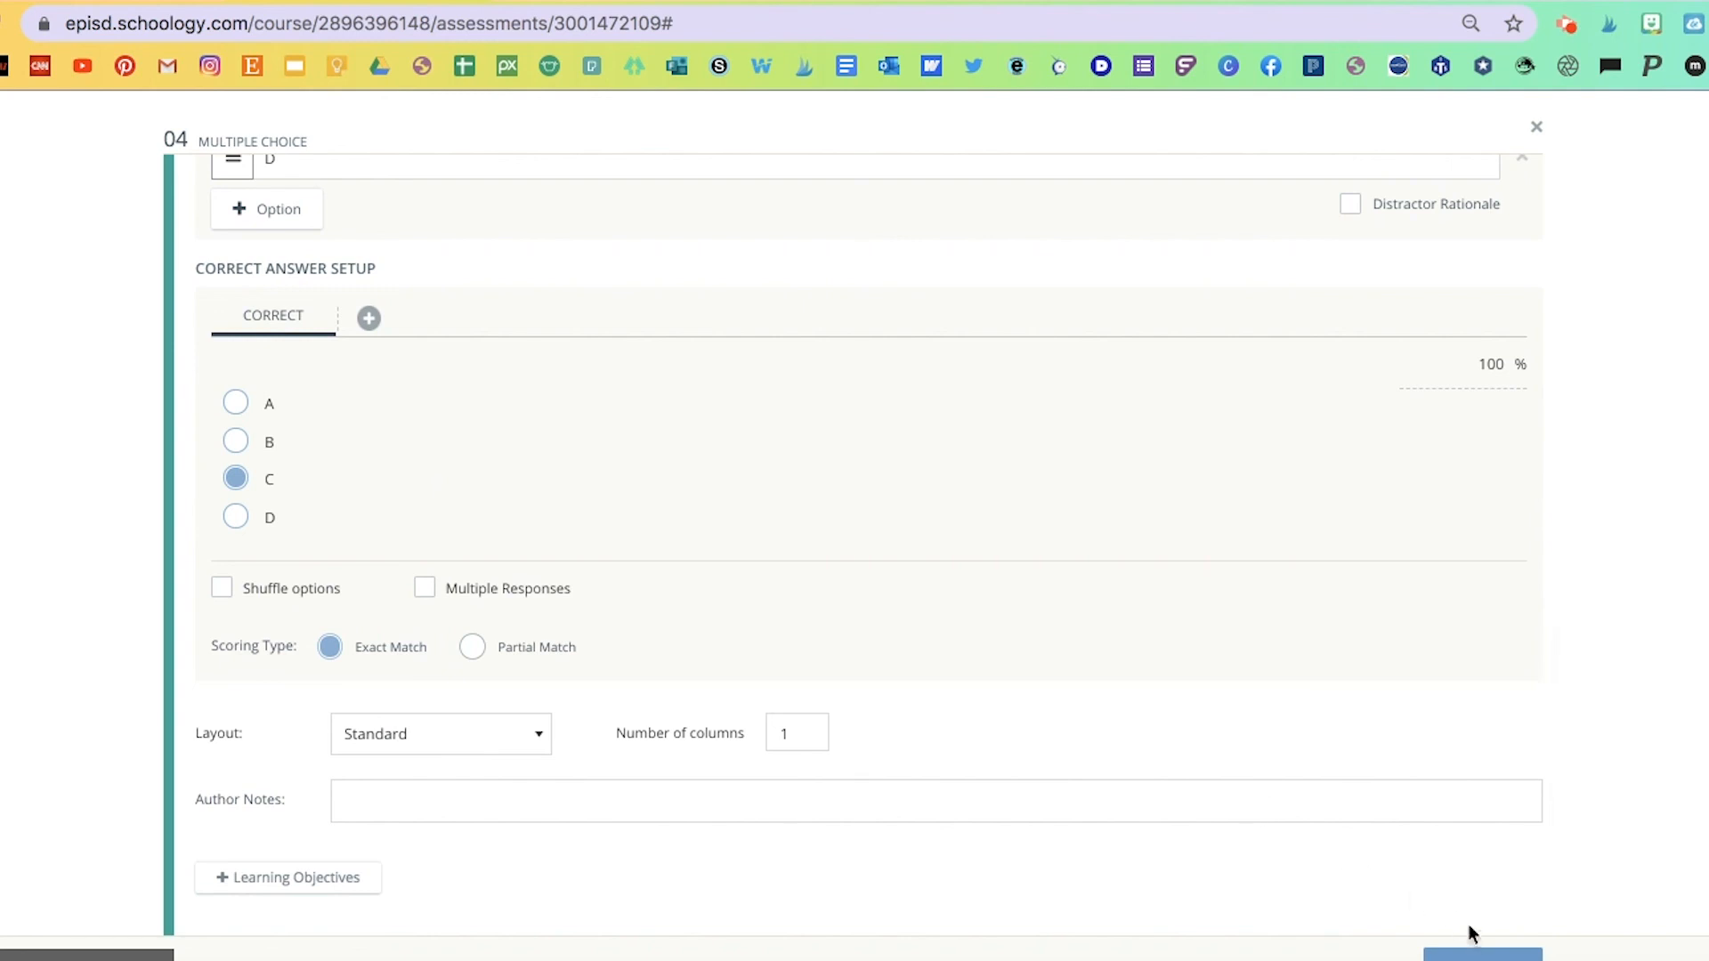
left_click(1481, 956)
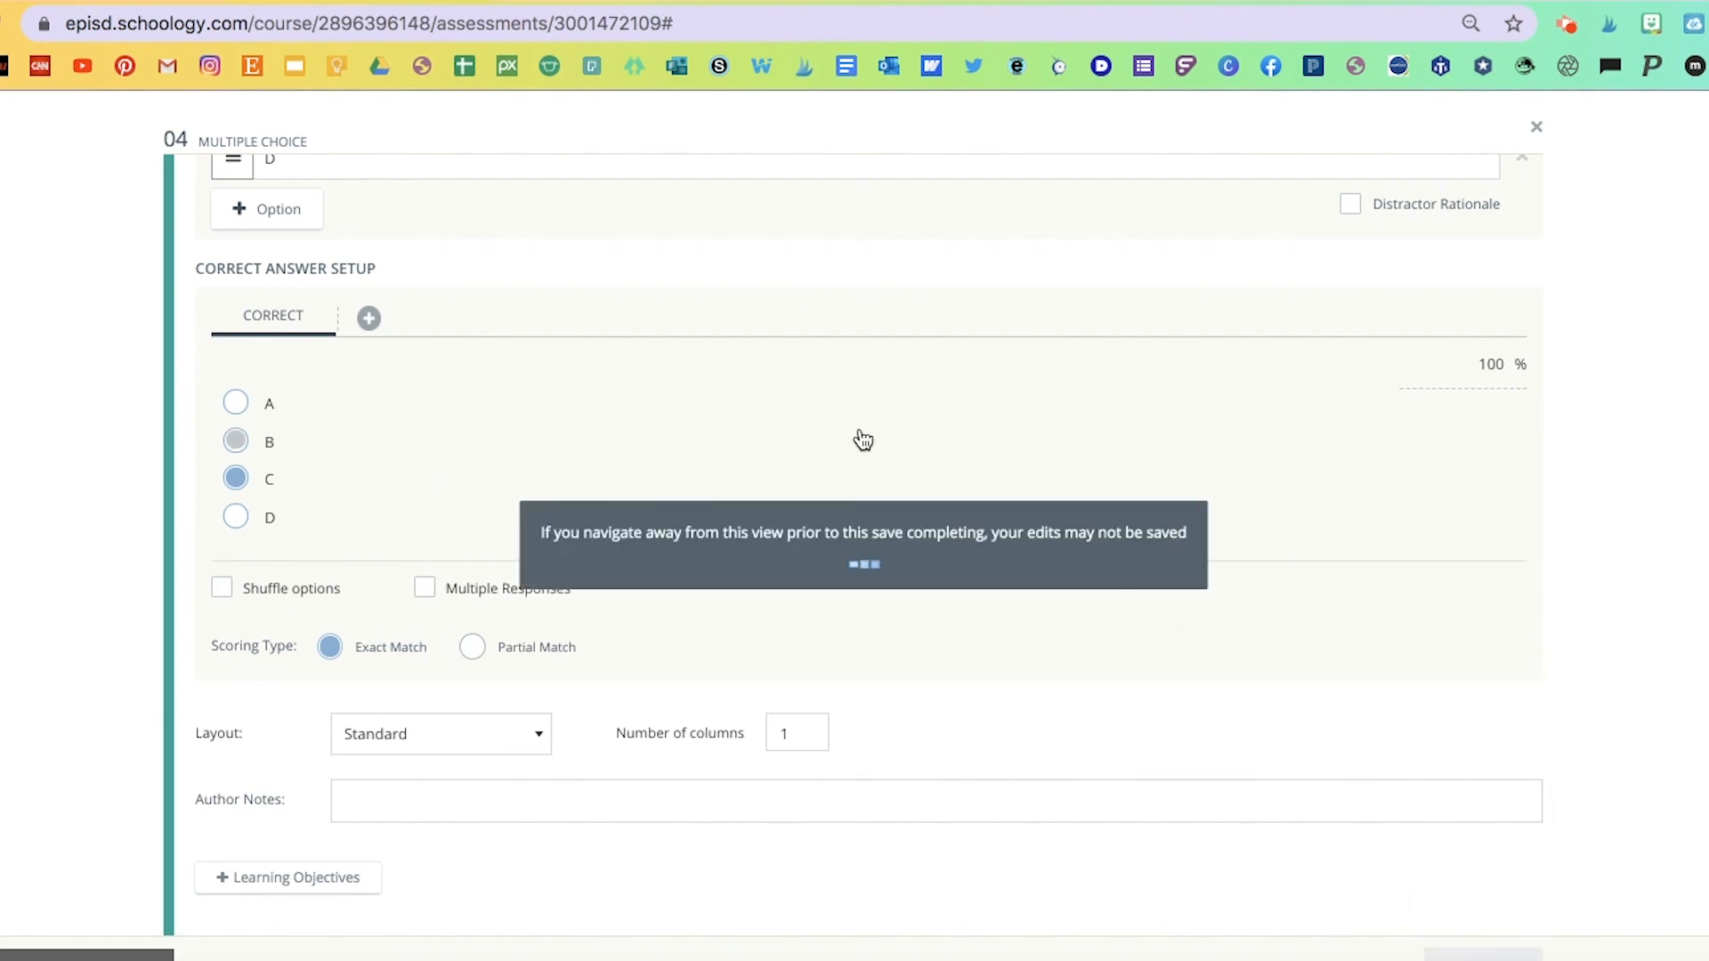